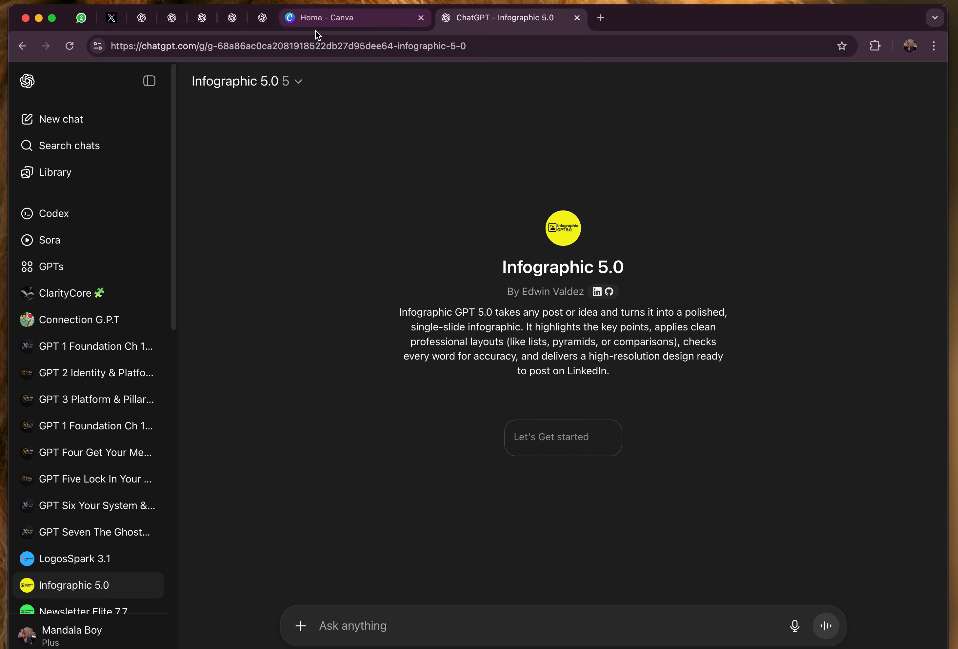
Switch to the open "Gaming memories and ..." project chat and look over its last carousel answer and the project list.
click(267, 19)
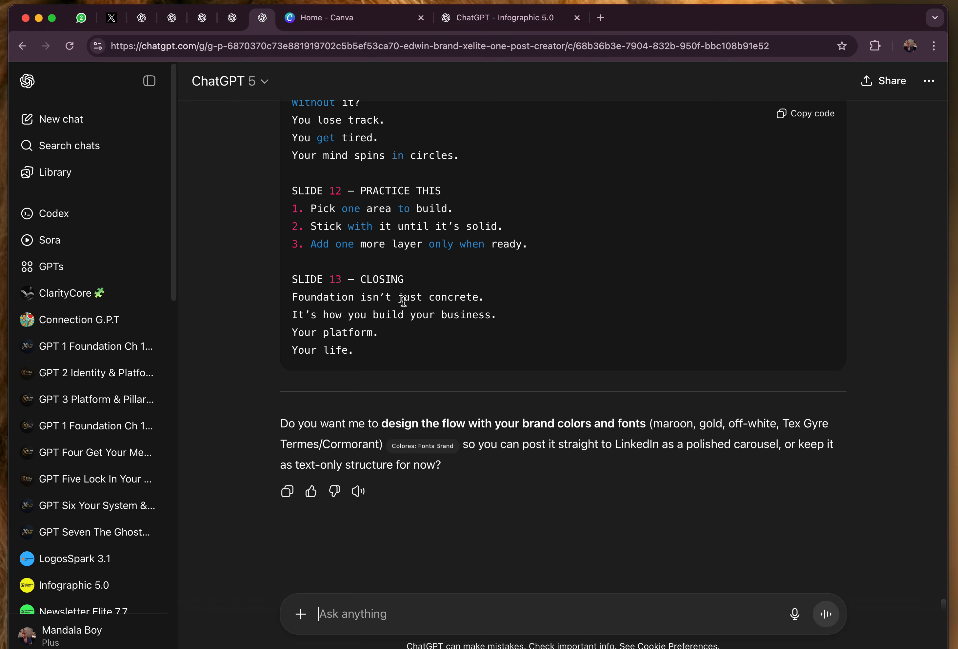
scroll(406, 374, up, 15)
scroll(406, 374, down, 15)
scroll(132, 422, down, 10)
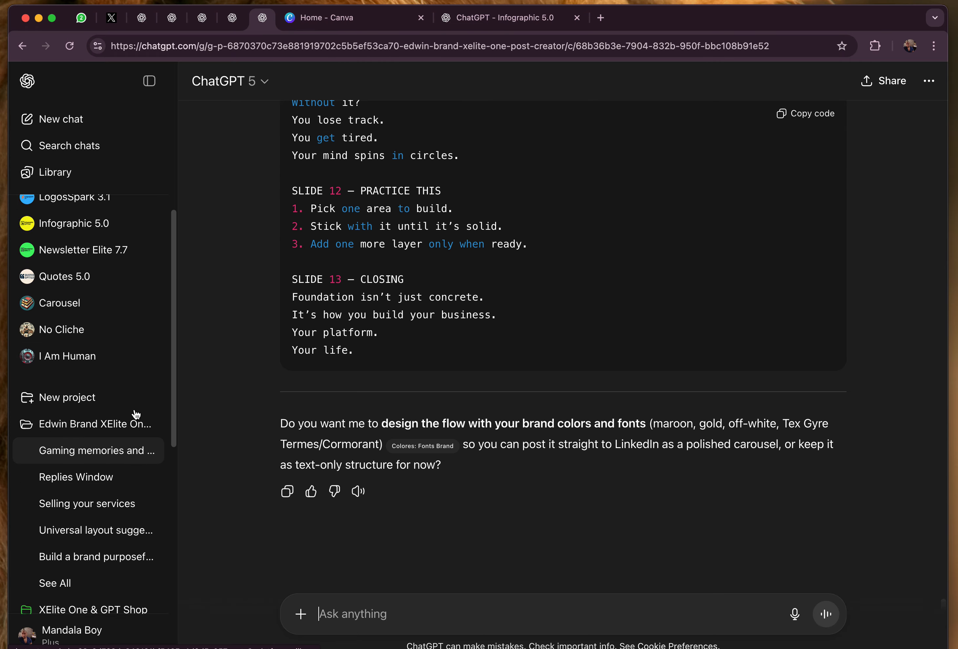
scroll(158, 368, up, 9)
scroll(151, 368, down, 10)
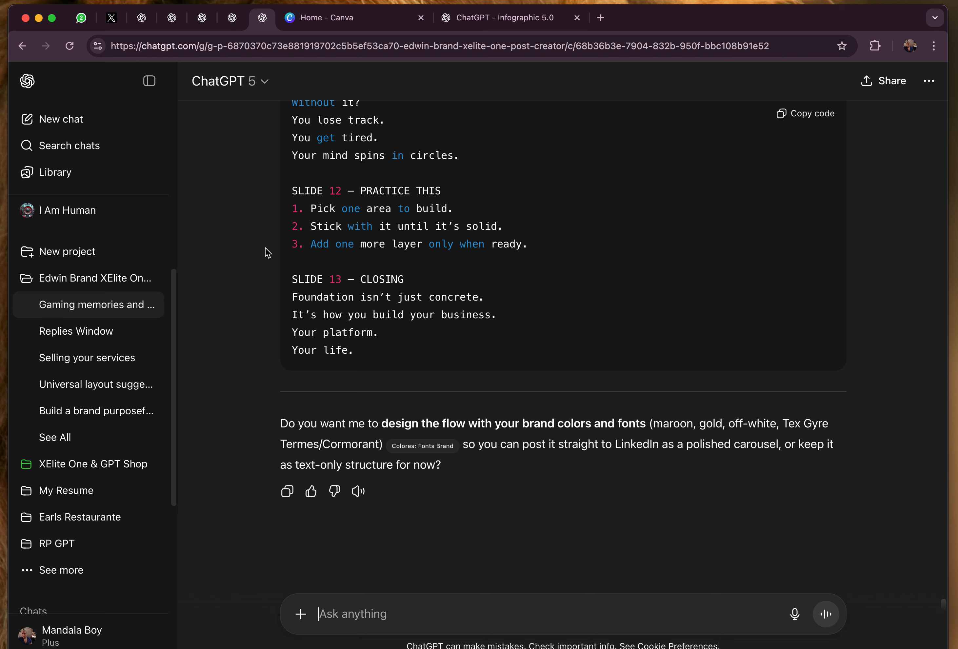
scroll(240, 231, up, 1)
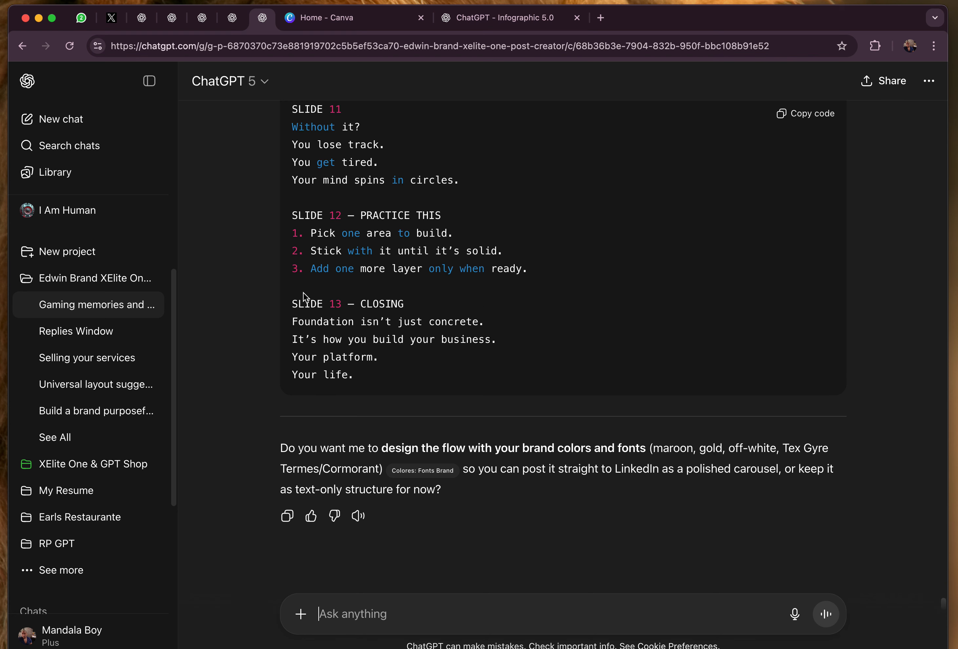
scroll(295, 293, up, 10)
scroll(289, 287, down, 10)
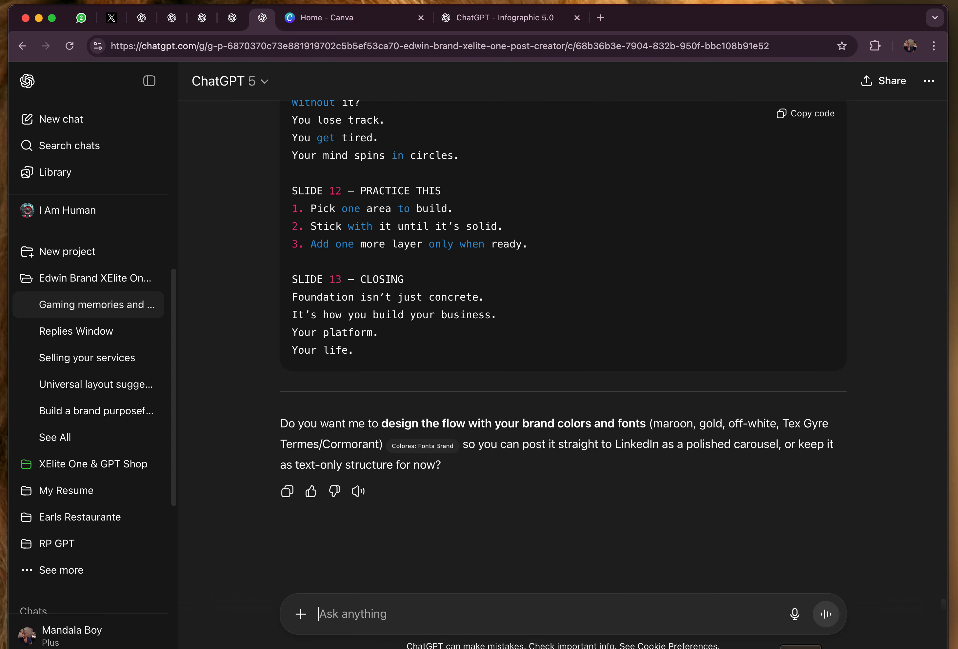
Dictate a request for a Monday post about a party conversation with a construction project manager friend who oversees 14 to 16 people.
click(794, 615)
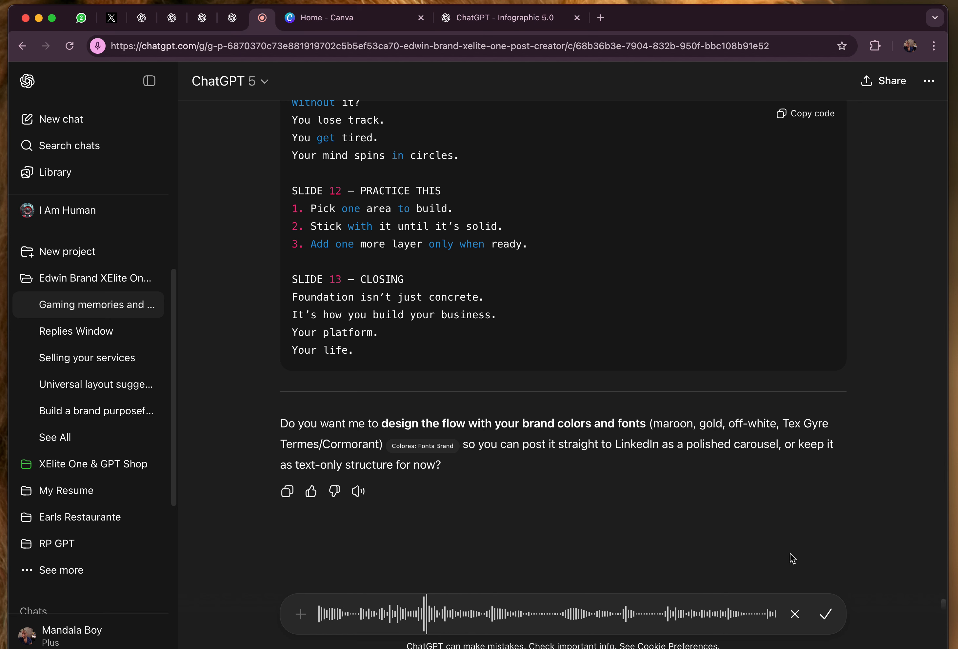
click(826, 614)
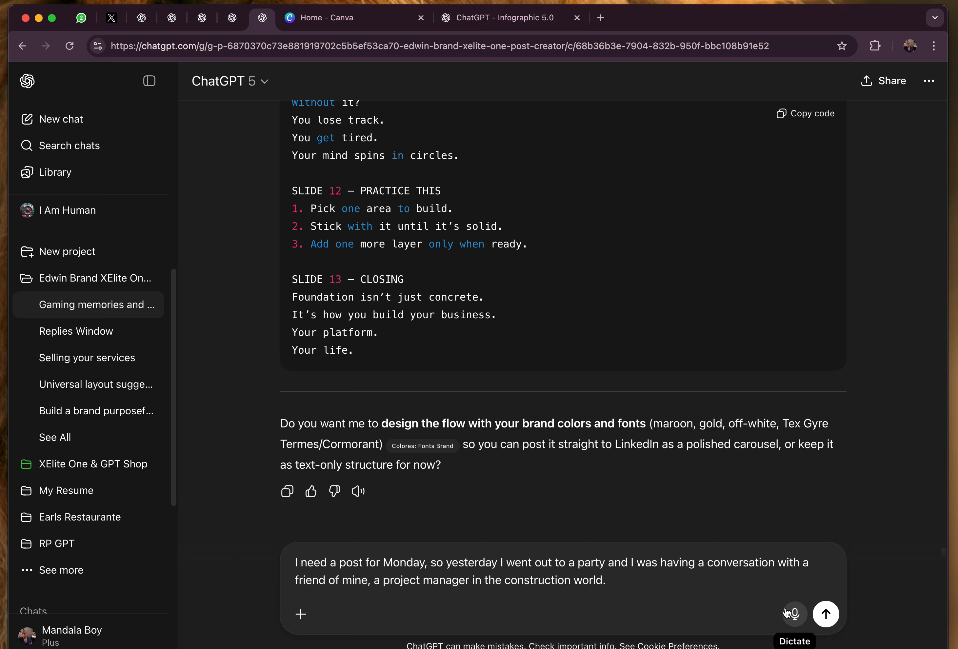
click(794, 617)
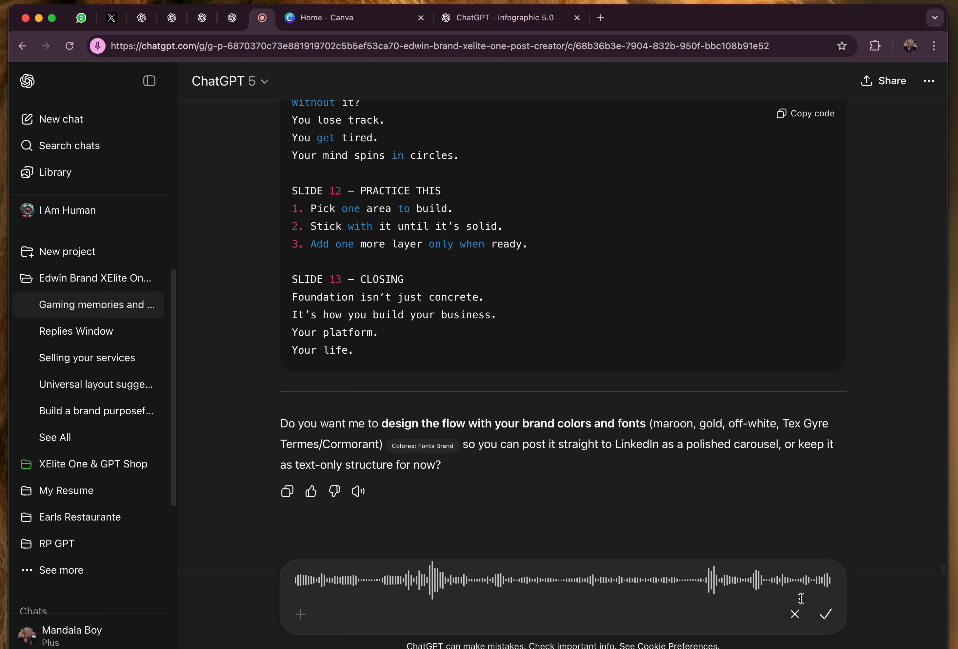
click(826, 615)
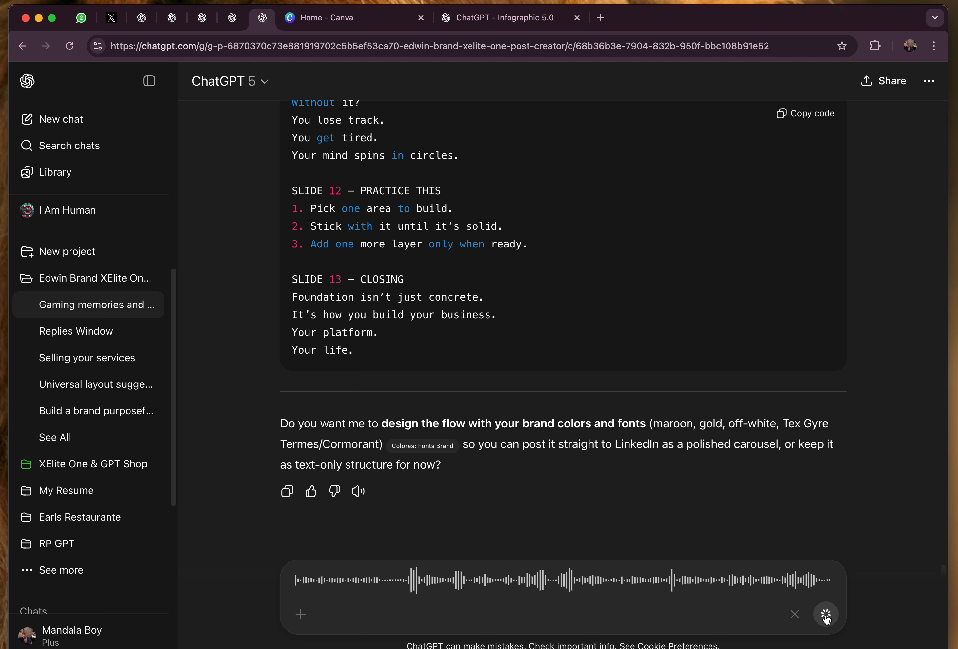
Continue dictating the prompt with the friend's occasional AI use for paperwork and the advice to talk to the AI.
click(793, 614)
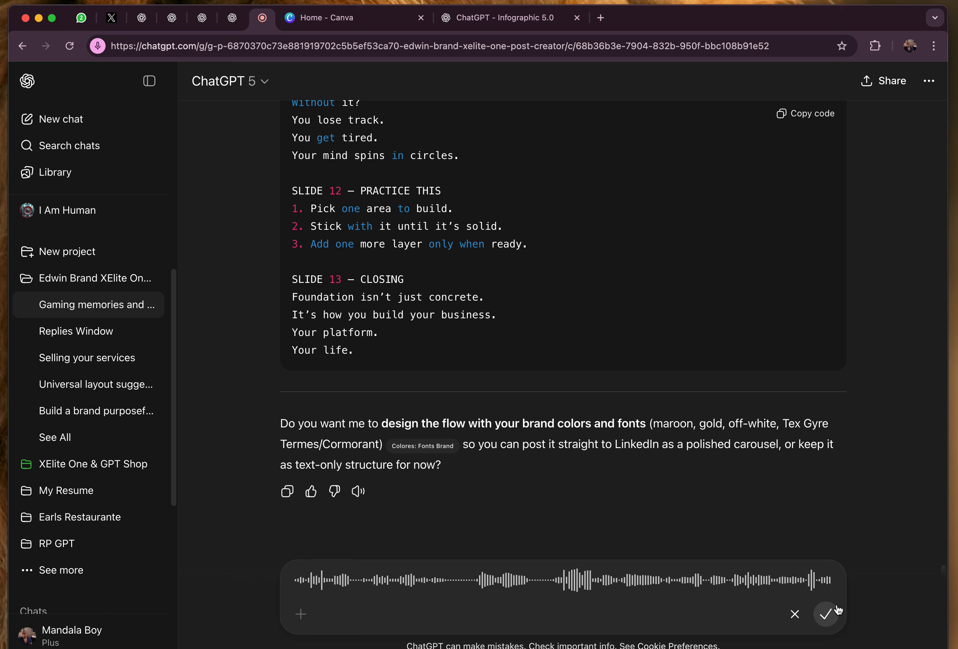
click(825, 615)
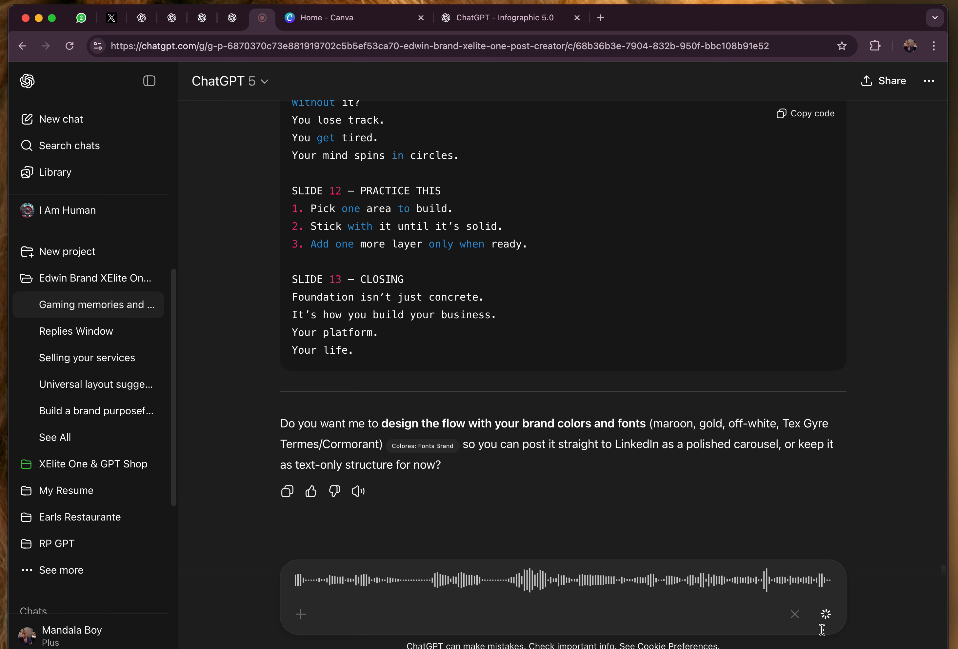
click(794, 616)
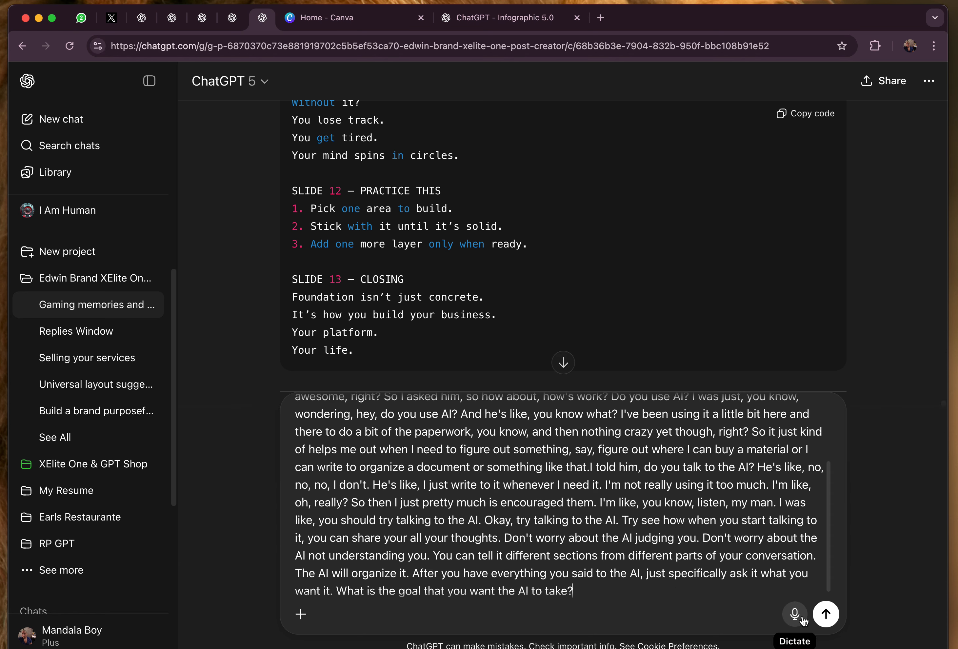
Dictate the post's purpose of inspiring people to use AI by voice, ending with the encouragement given to the construction manager.
click(795, 614)
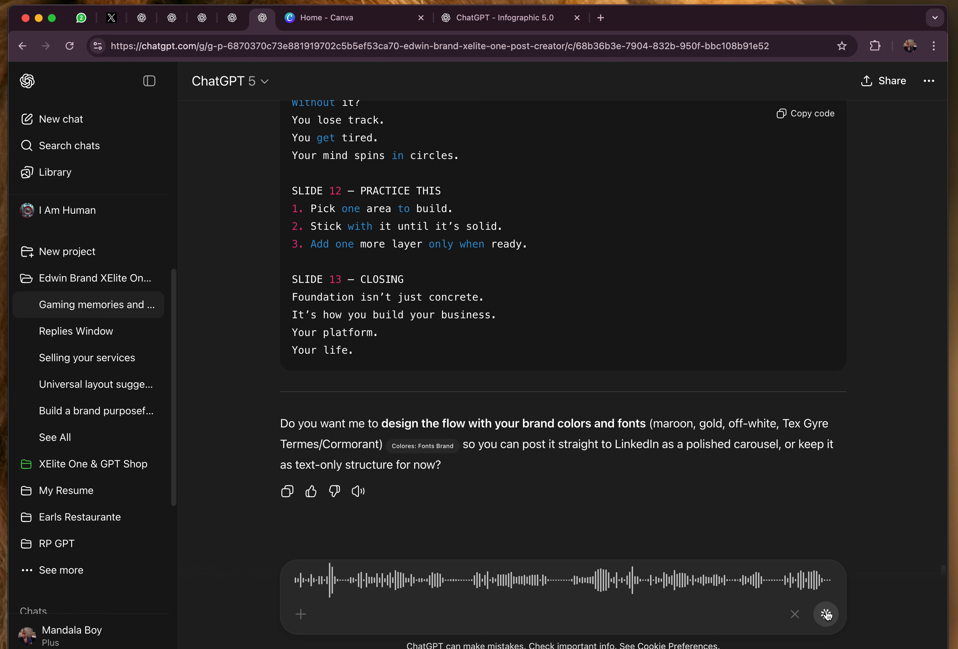
click(794, 618)
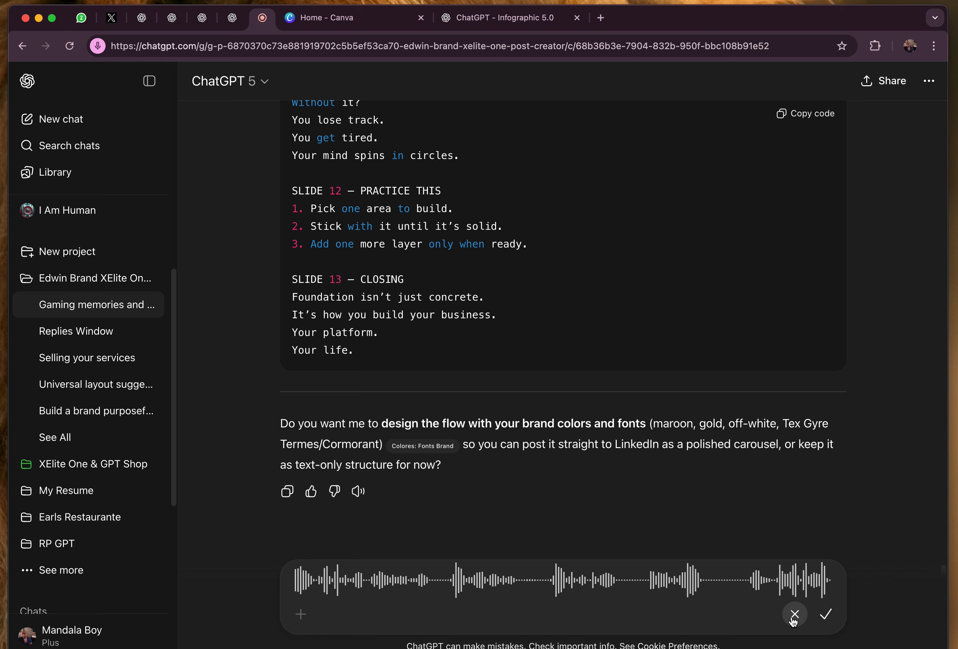
click(825, 616)
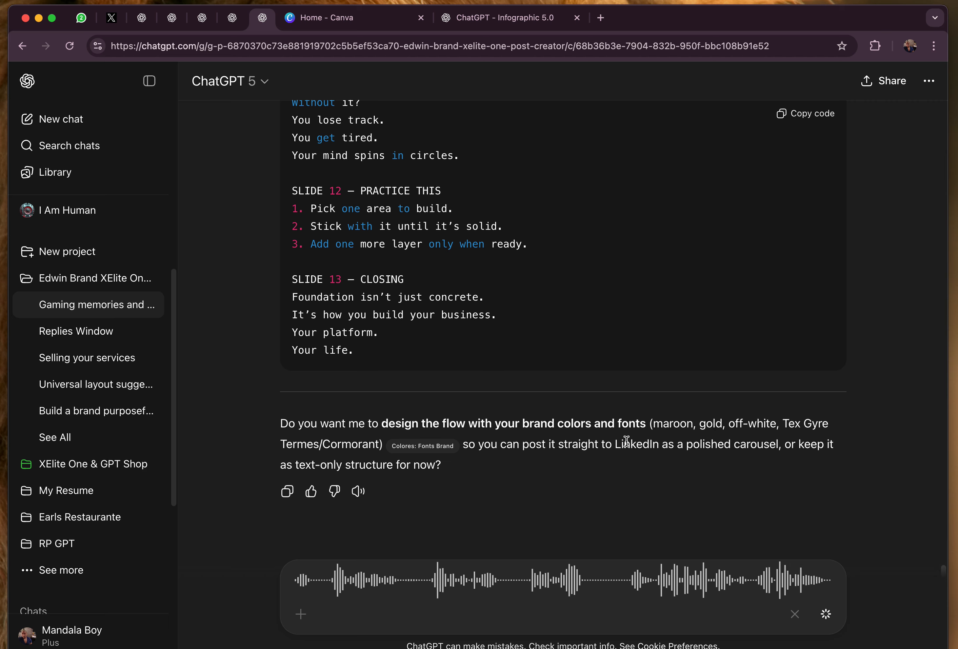
Read through the dictated prompt draft from beginning to end, highlighting its closing passage about inspiring people to use AI.
scroll(618, 473, up, 10)
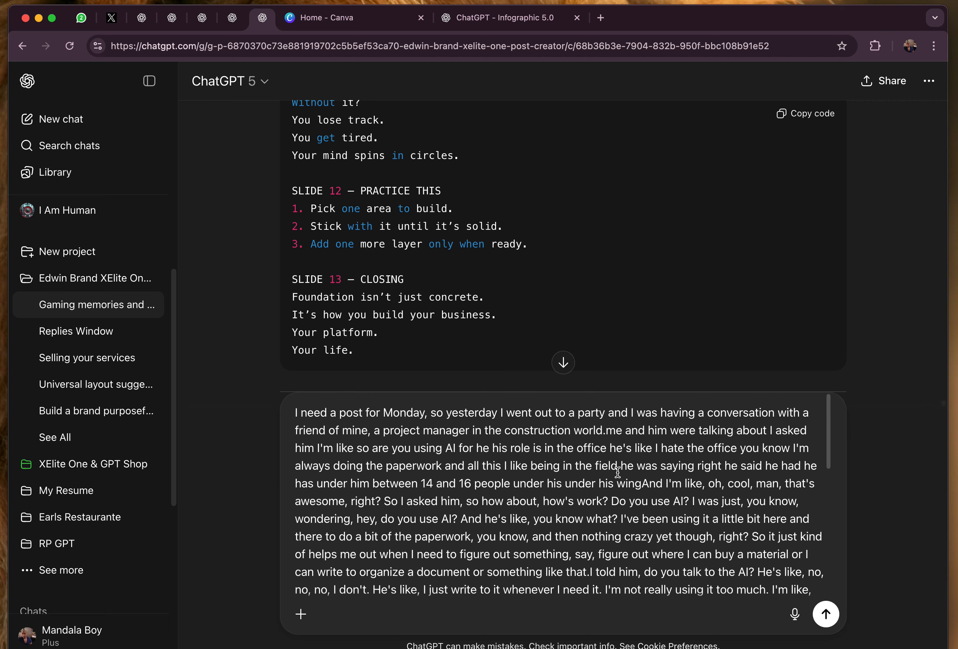
scroll(623, 470, down, 10)
scroll(600, 468, up, 15)
scroll(373, 431, down, 10)
scroll(427, 451, up, 15)
scroll(659, 499, down, 10)
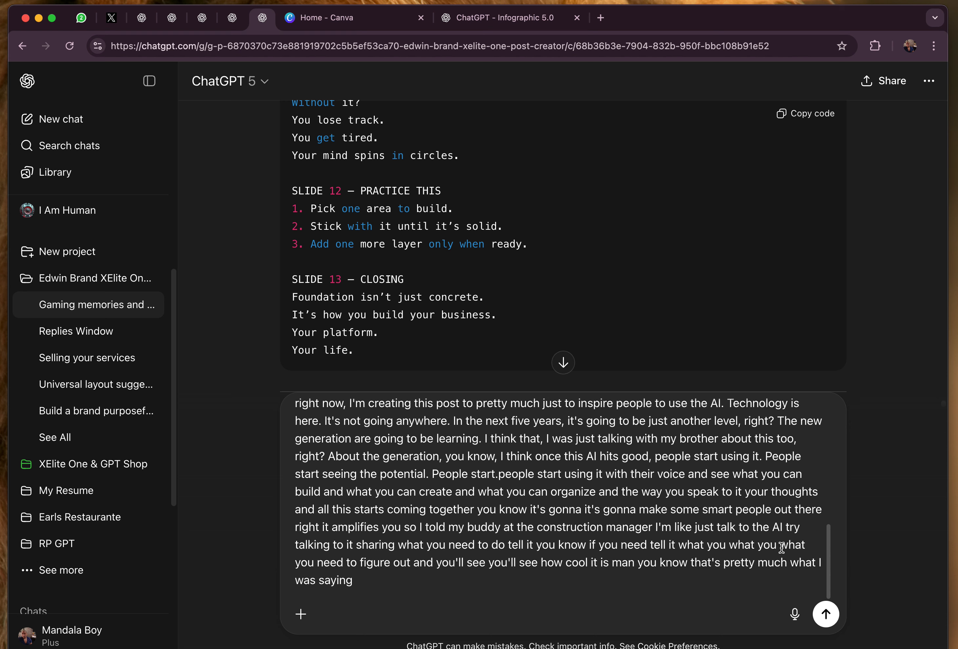
drag(351, 581, 292, 402)
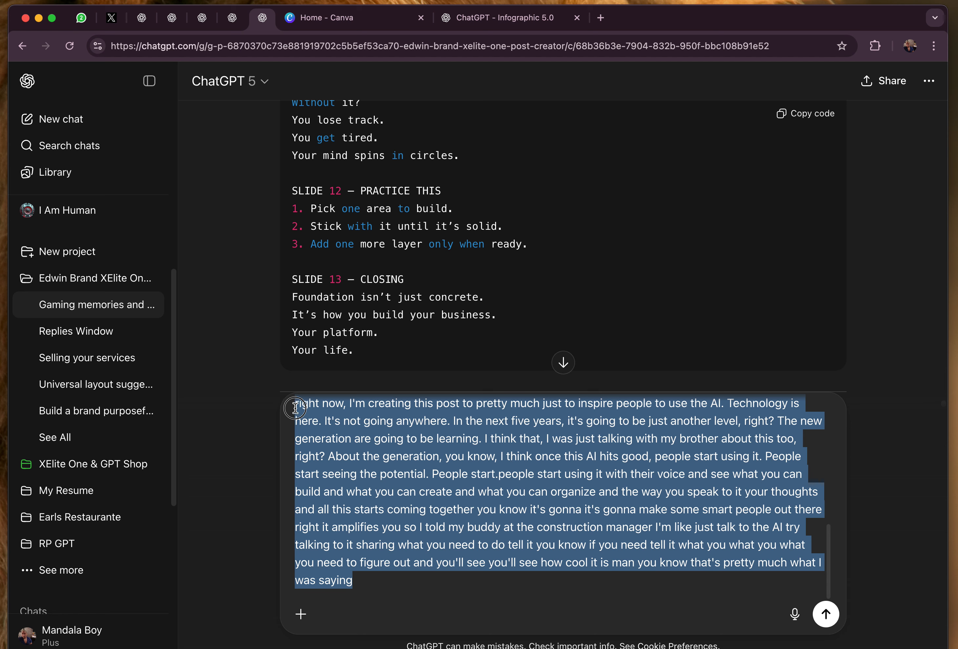
key(super+v)
scroll(400, 494, down, 1)
scroll(645, 496, down, 1)
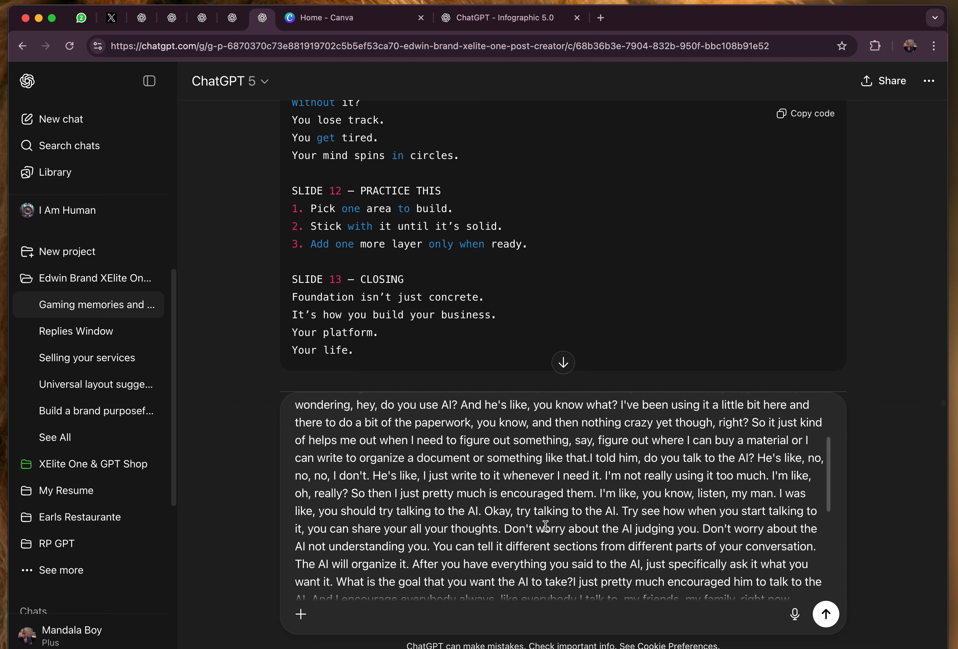
scroll(537, 522, down, 3)
scroll(536, 521, up, 5)
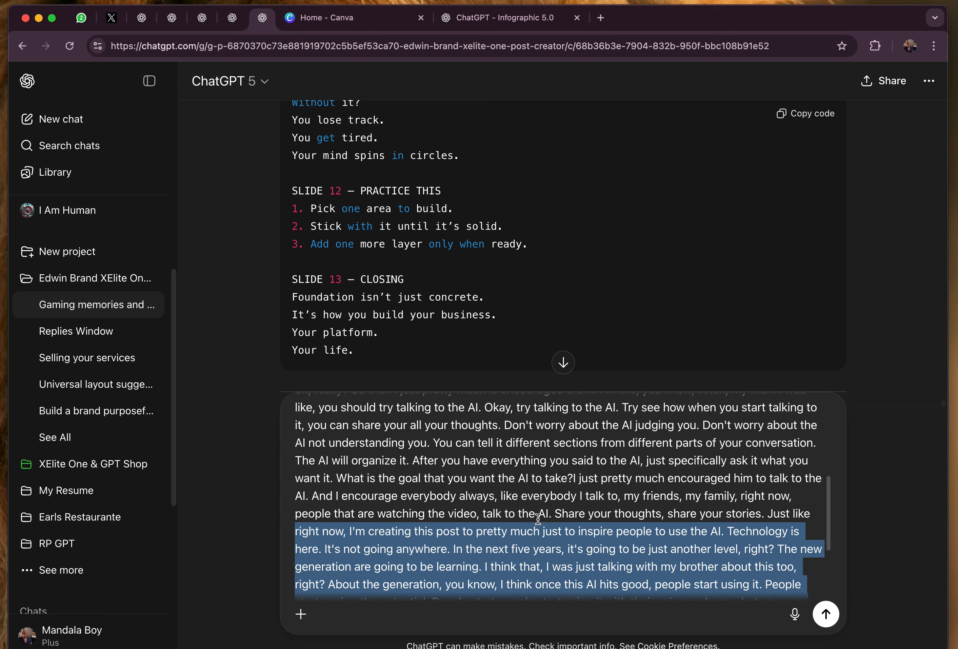
scroll(399, 437, up, 2)
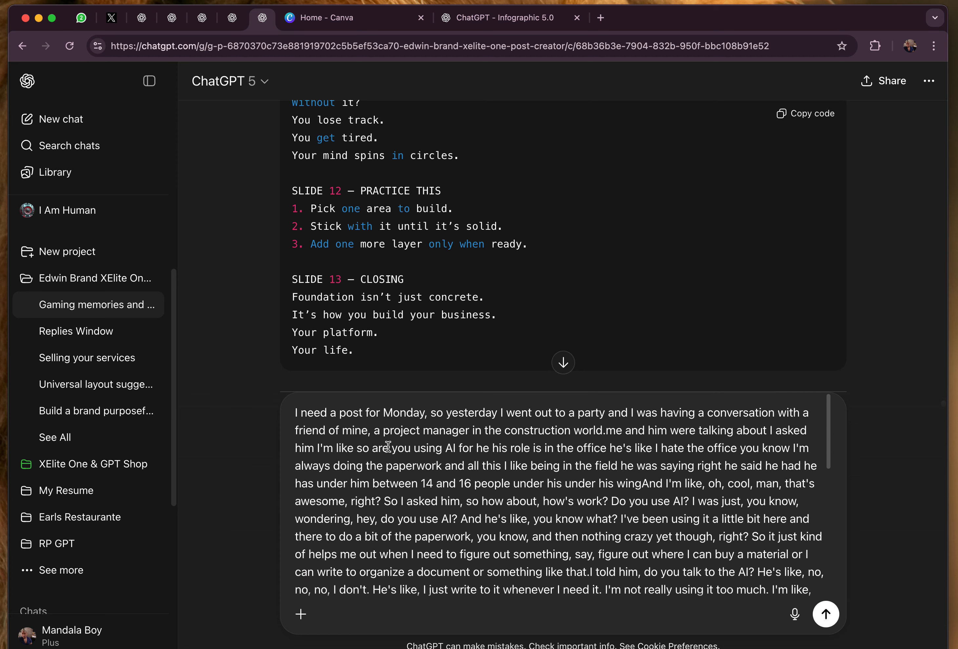
scroll(739, 567, down, 10)
click(734, 575)
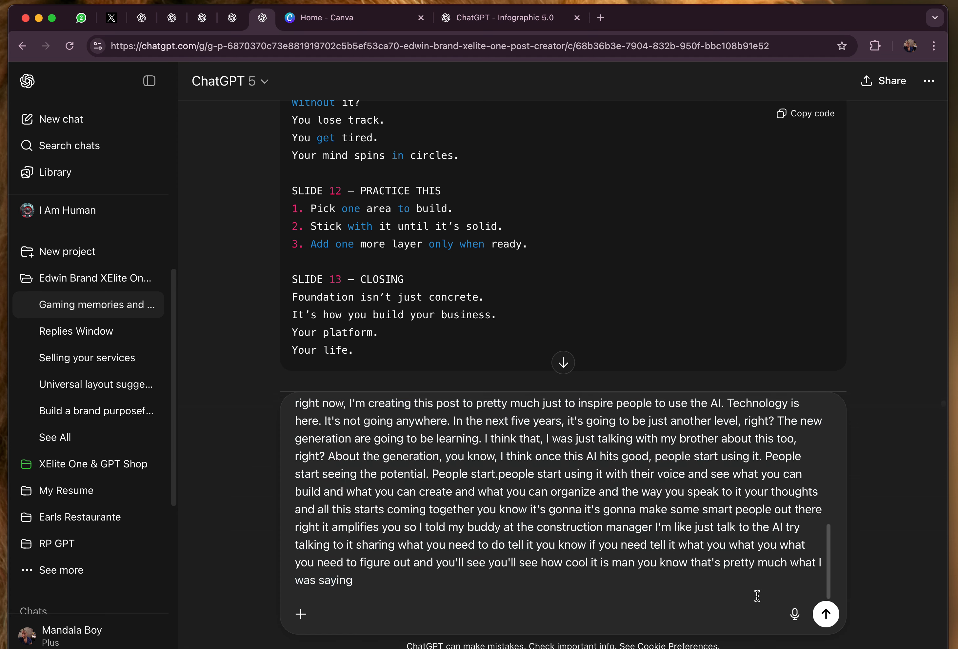
Dictate closing instructions for an editable Canvas post for Monday, kept vertical with L-arrow bullet points, and send the prompt.
click(794, 613)
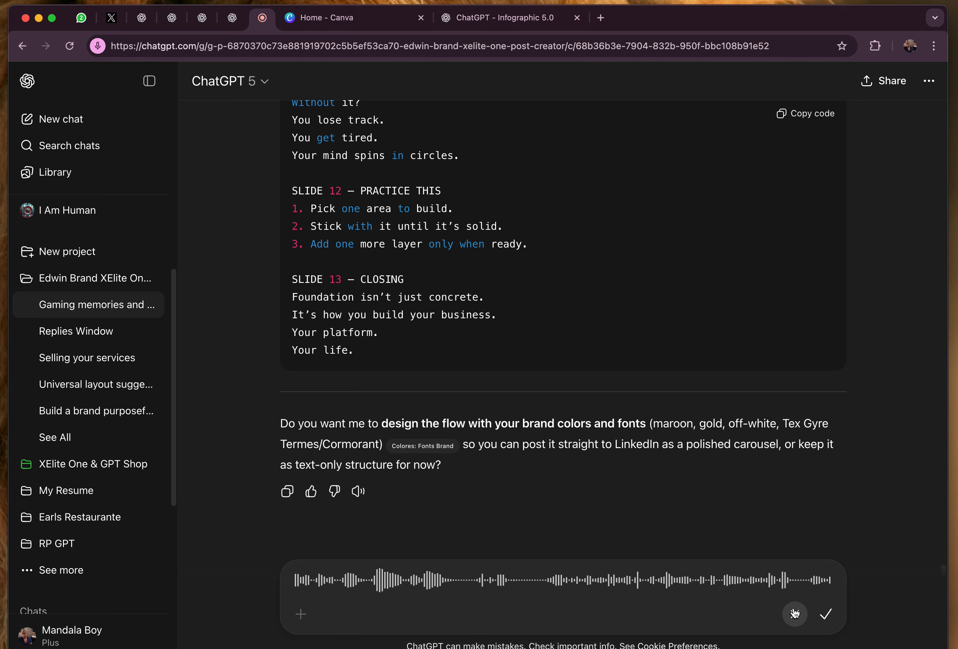
click(829, 615)
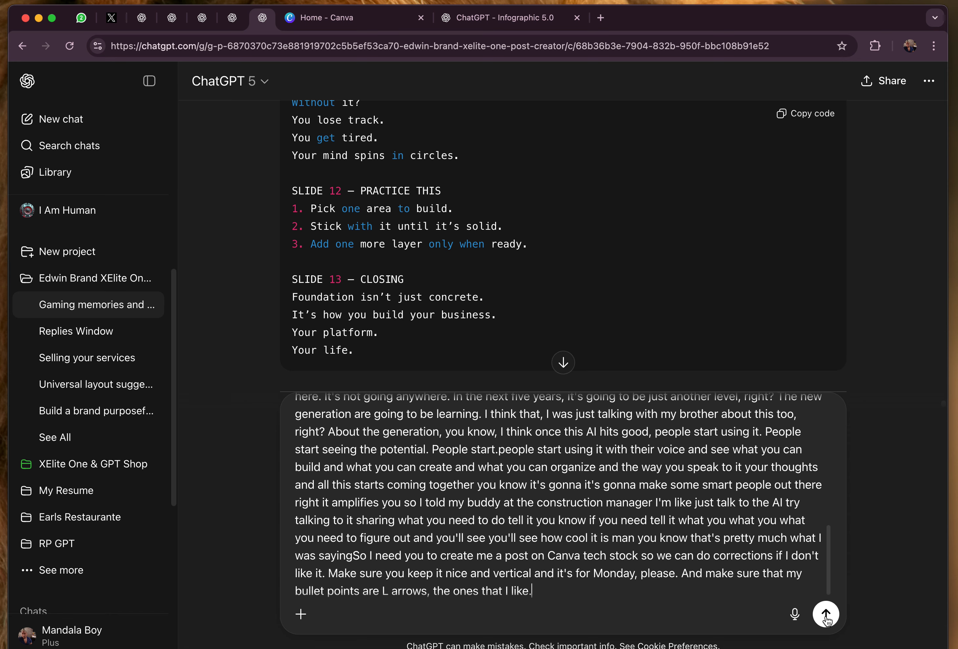
click(826, 615)
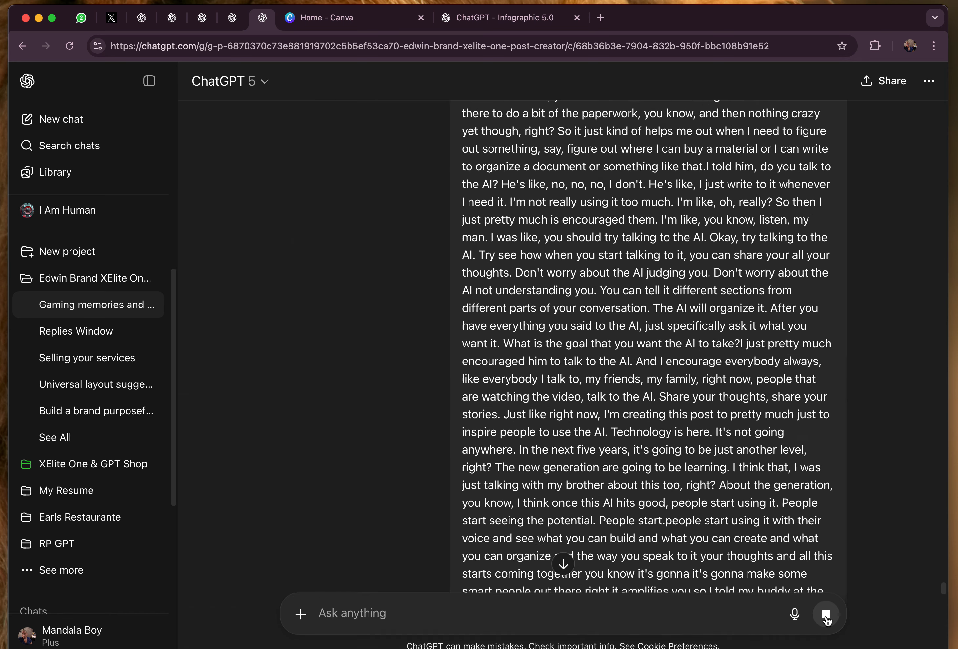
Read through the sent prompt and the generated post, examining the wording and layout of its L-arrow bullet lines.
scroll(756, 506, up, 15)
scroll(757, 506, down, 5)
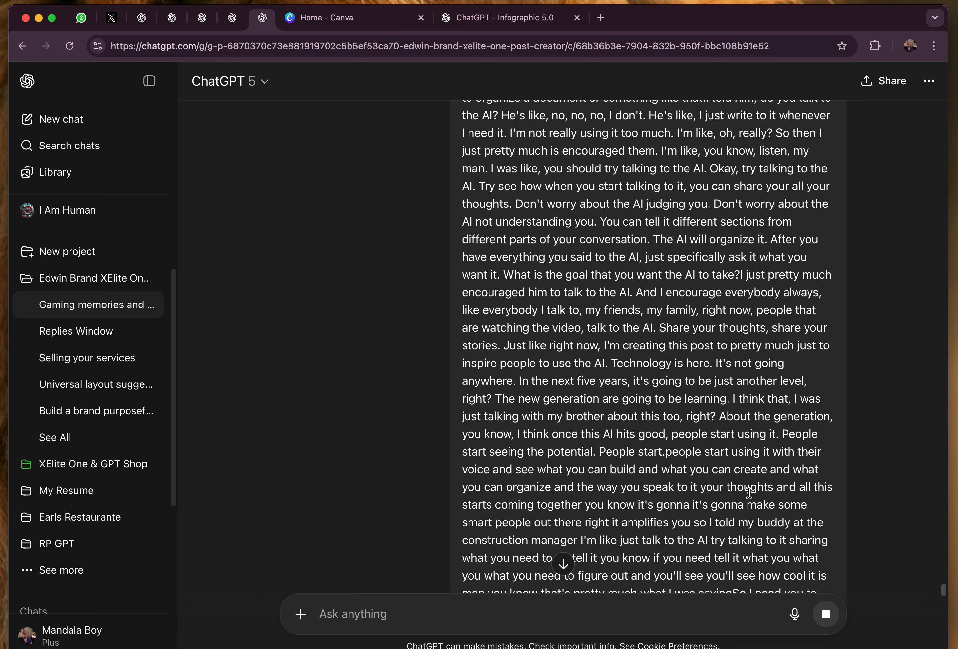
scroll(640, 428, up, 1)
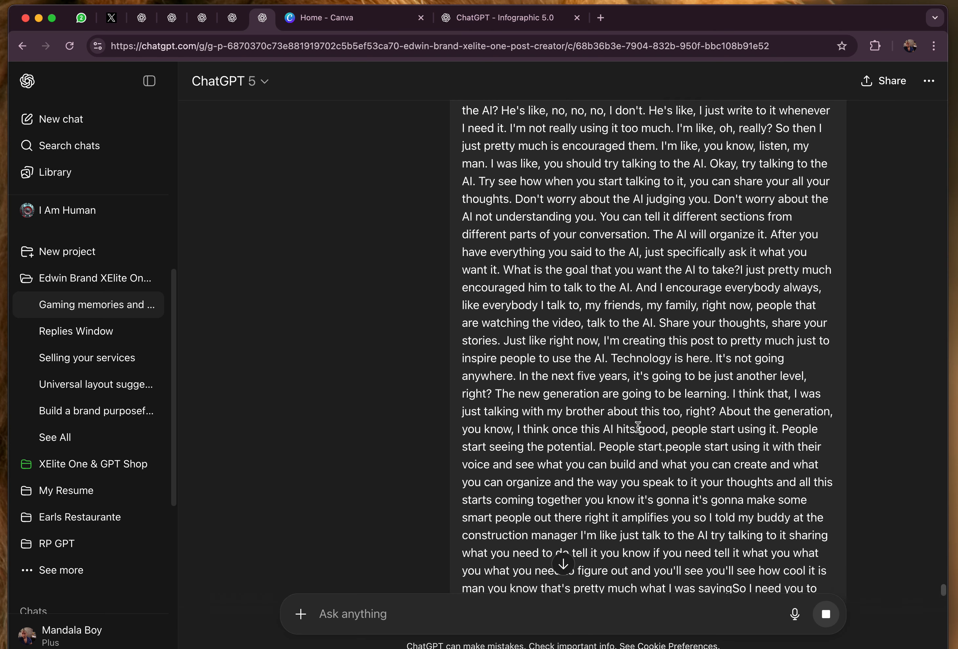
scroll(640, 429, down, 14)
scroll(640, 429, up, 2)
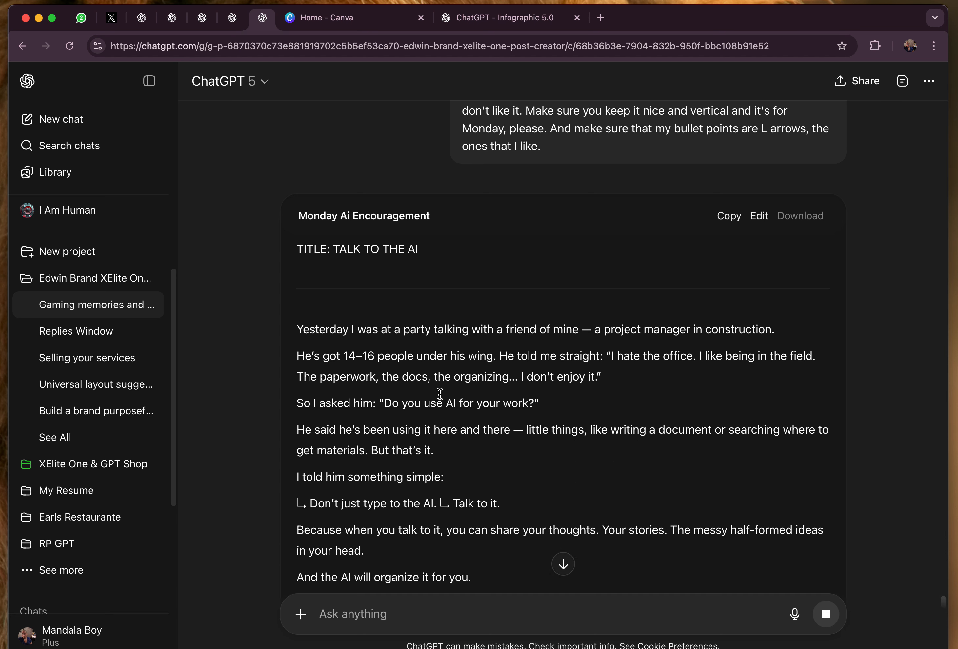
scroll(440, 393, down, 4)
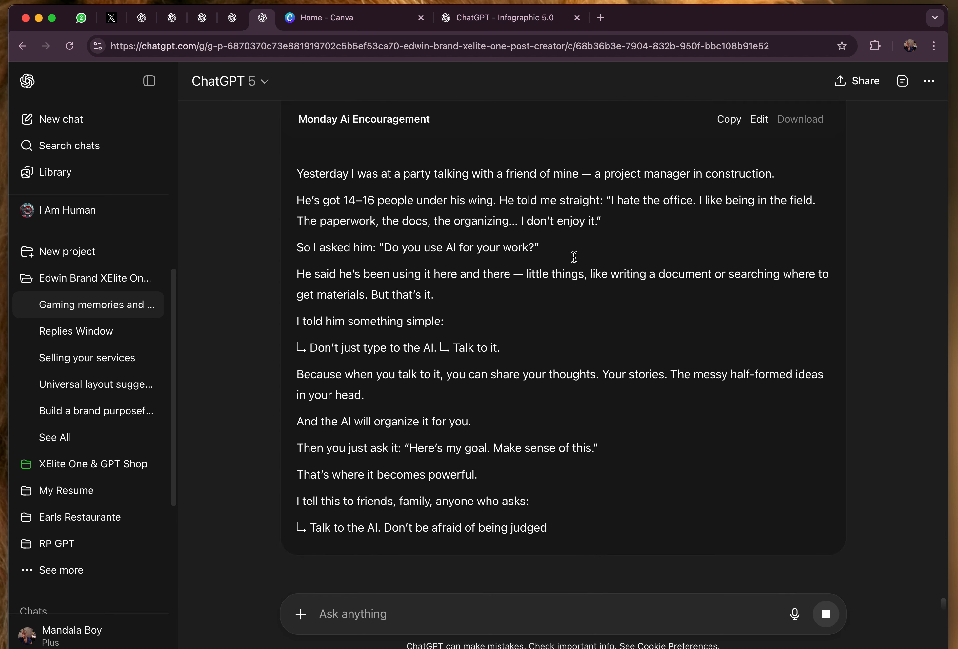
scroll(515, 477, down, 8)
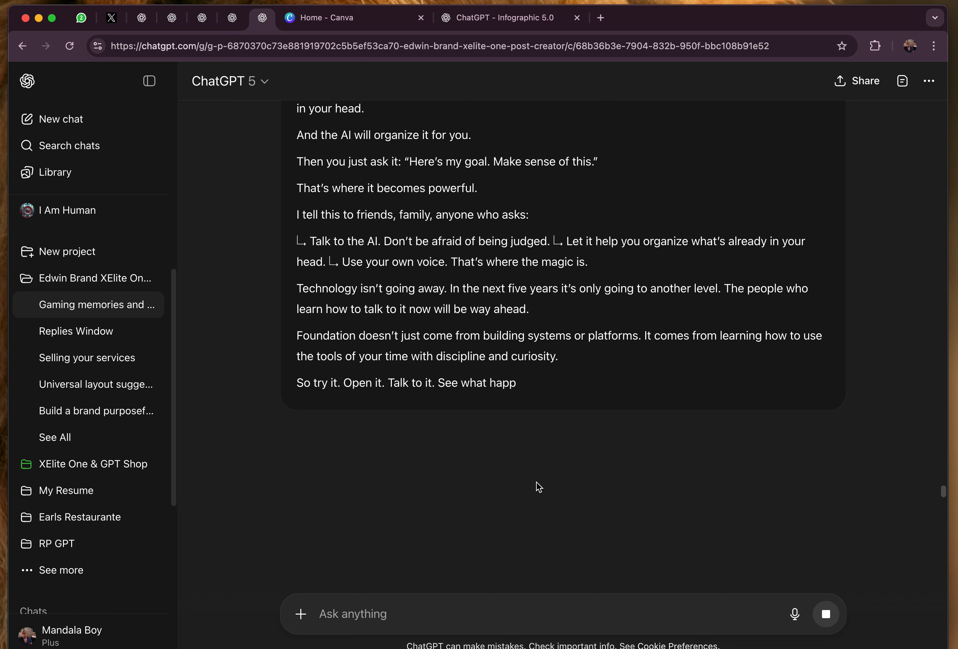
scroll(537, 478, up, 6)
scroll(536, 478, down, 7)
scroll(536, 478, up, 10)
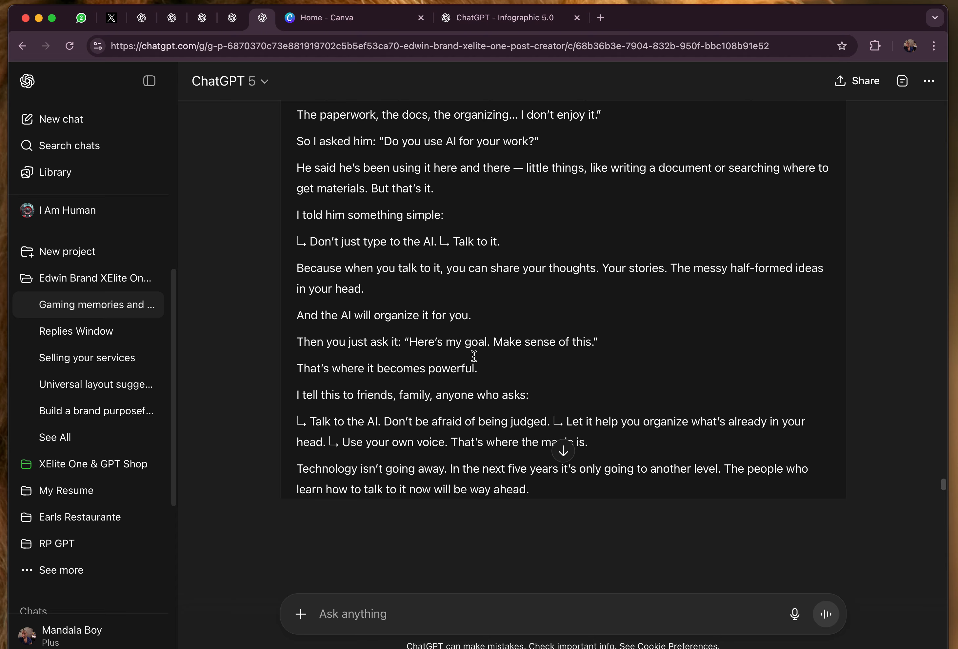
scroll(476, 364, up, 5)
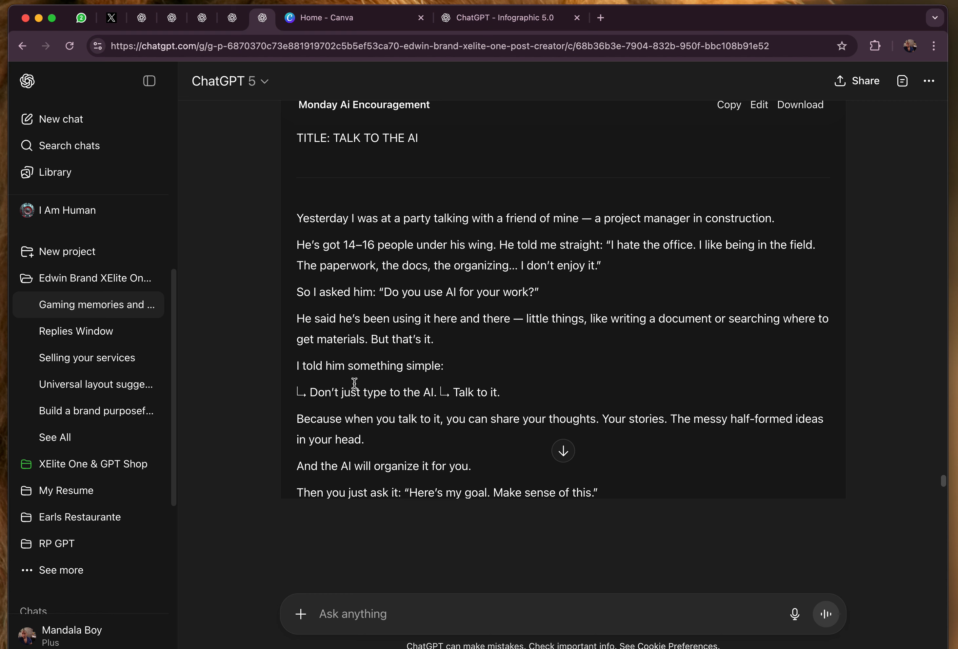
scroll(351, 404, down, 3)
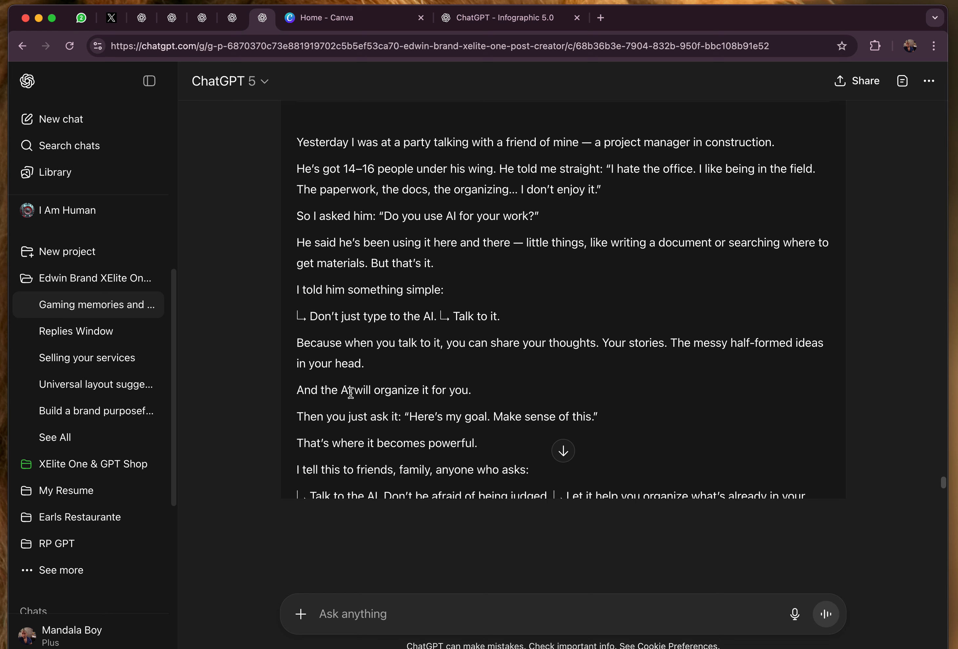
double_click(321, 321)
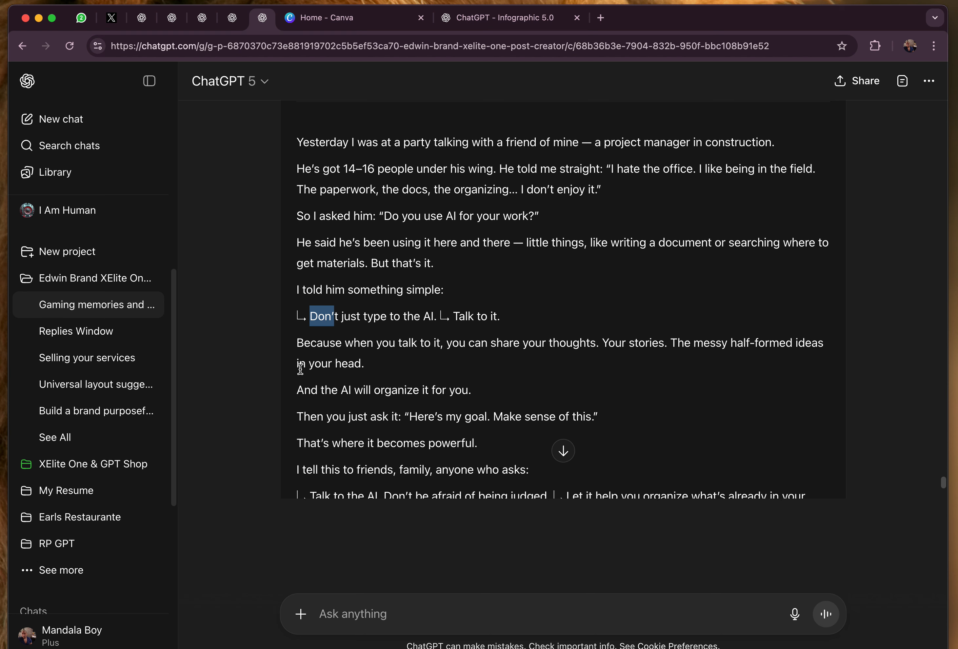
scroll(344, 393, down, 2)
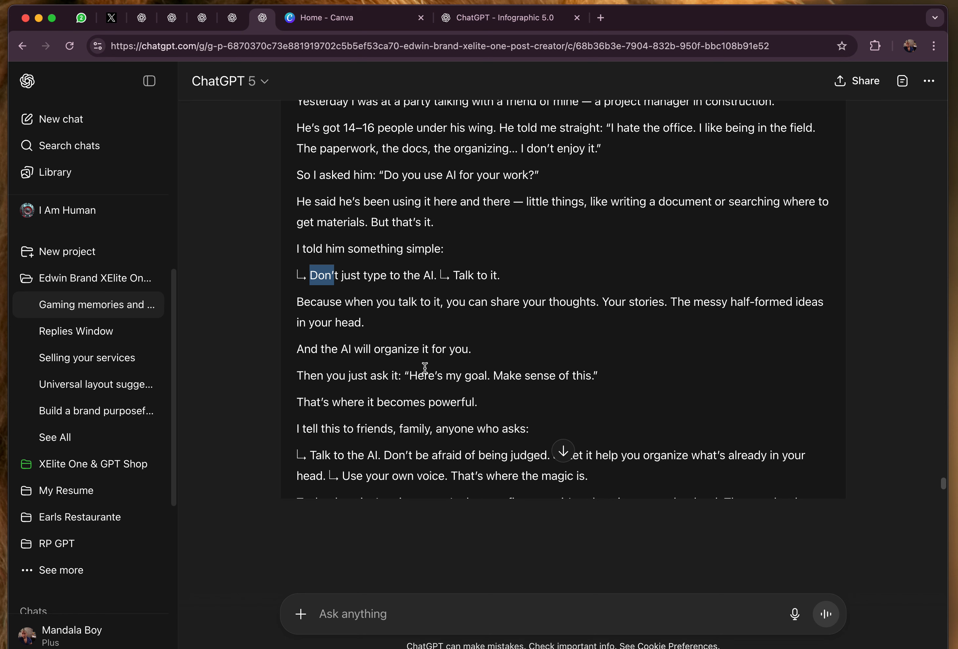
Read the rest of the generated Monday post down to its closing lines, then look over the whole draft again from its title.
scroll(411, 383, down, 2)
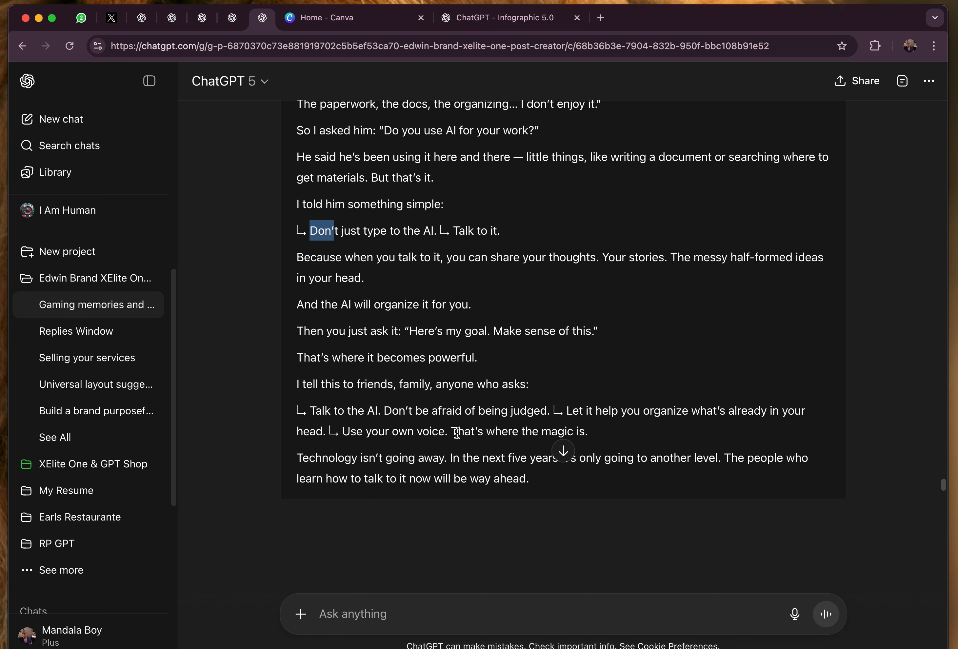
scroll(457, 433, down, 2)
scroll(439, 431, down, 2)
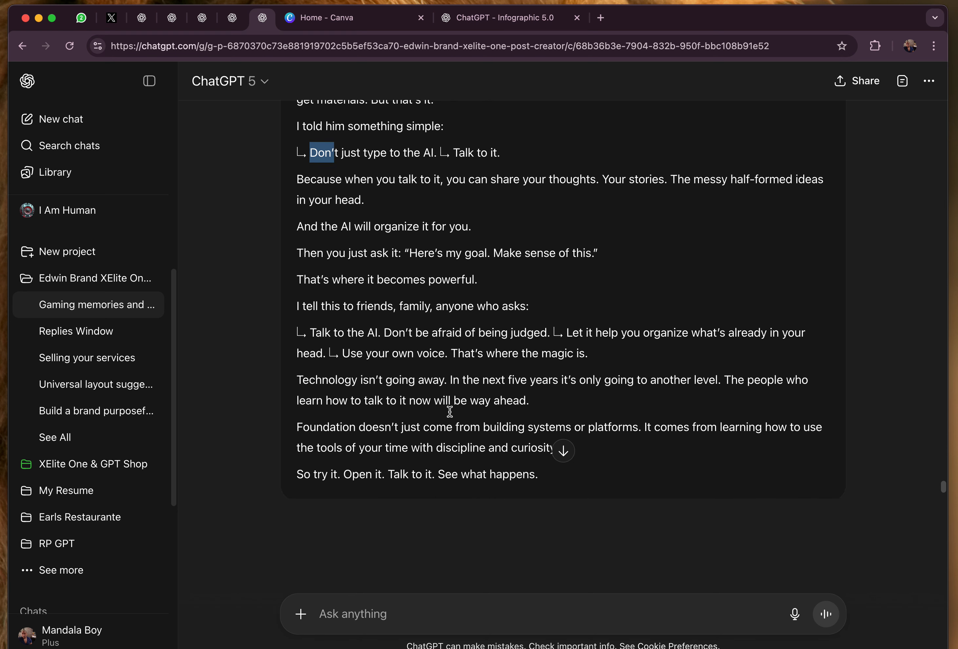
scroll(437, 361, down, 1)
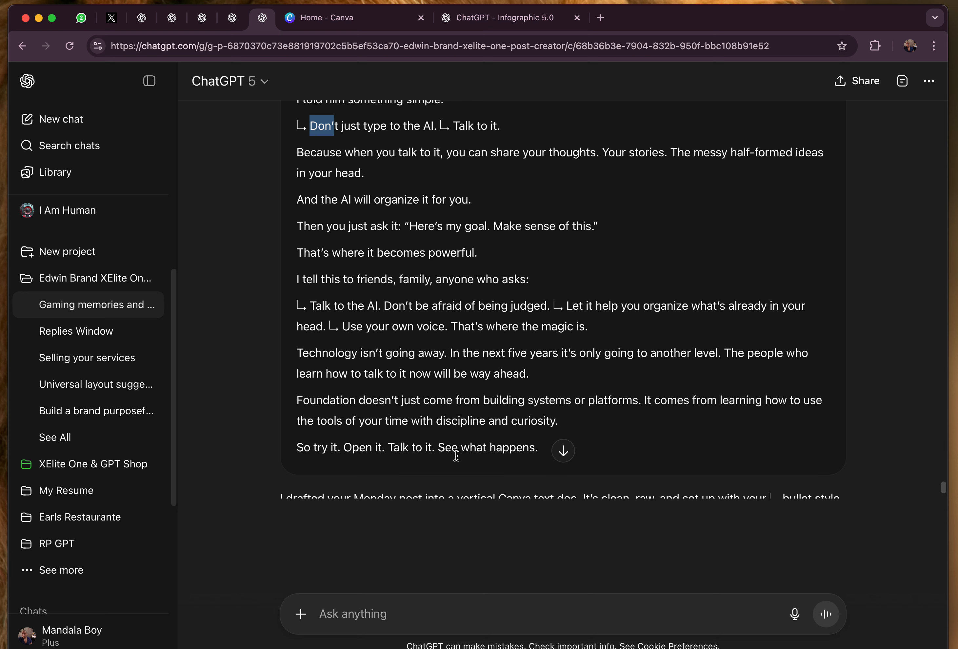
drag(541, 448, 362, 220)
scroll(362, 221, up, 8)
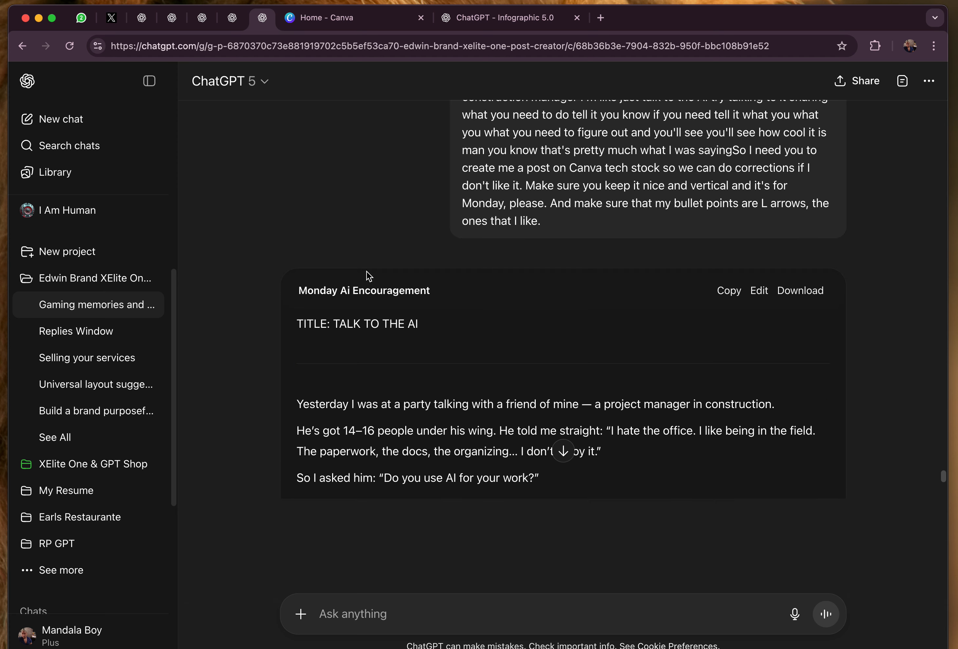
scroll(395, 364, down, 5)
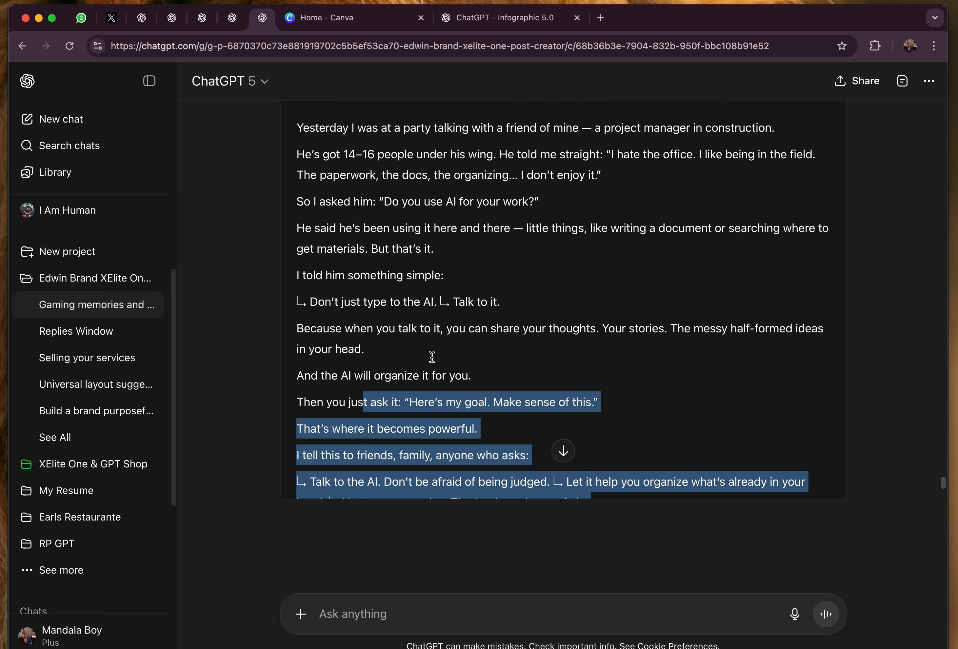
scroll(432, 357, down, 10)
scroll(421, 176, up, 10)
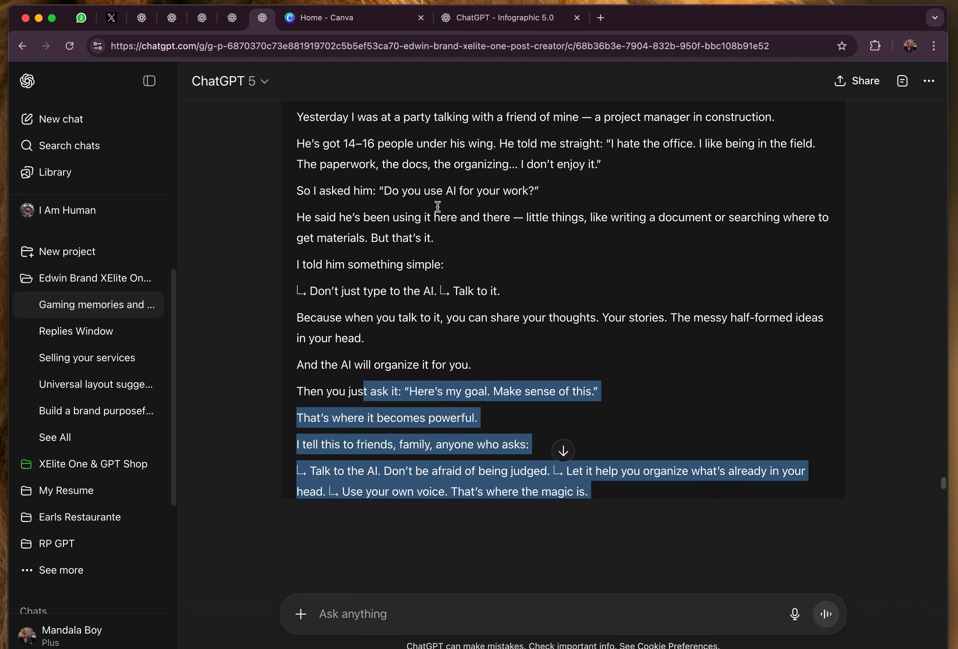
Dictate and send a request for a copyable black snippet of the post, vertical, structured down, long form, with all the dashes removed.
click(796, 617)
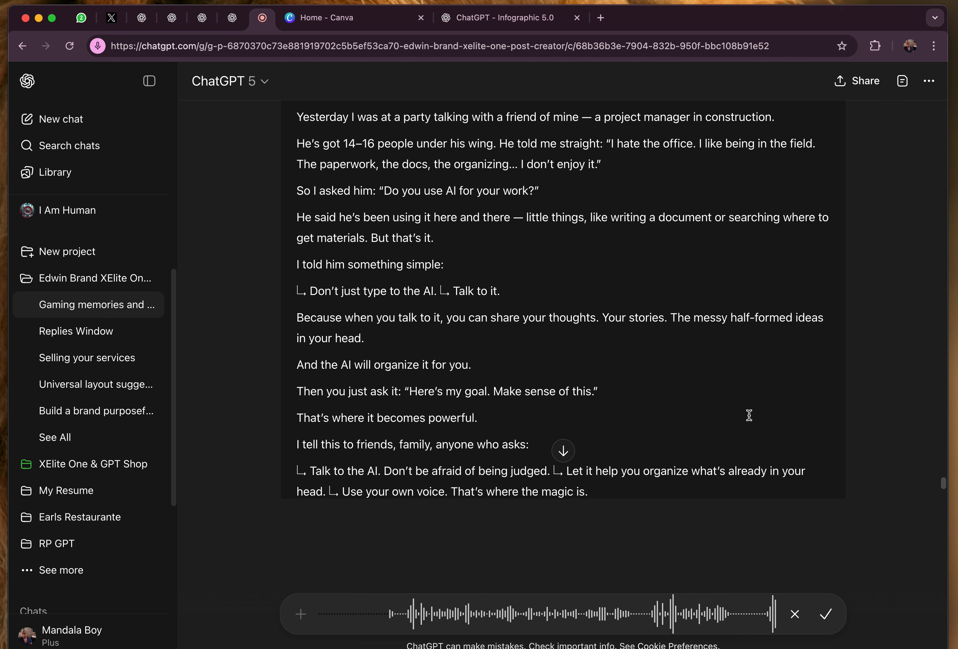
click(825, 616)
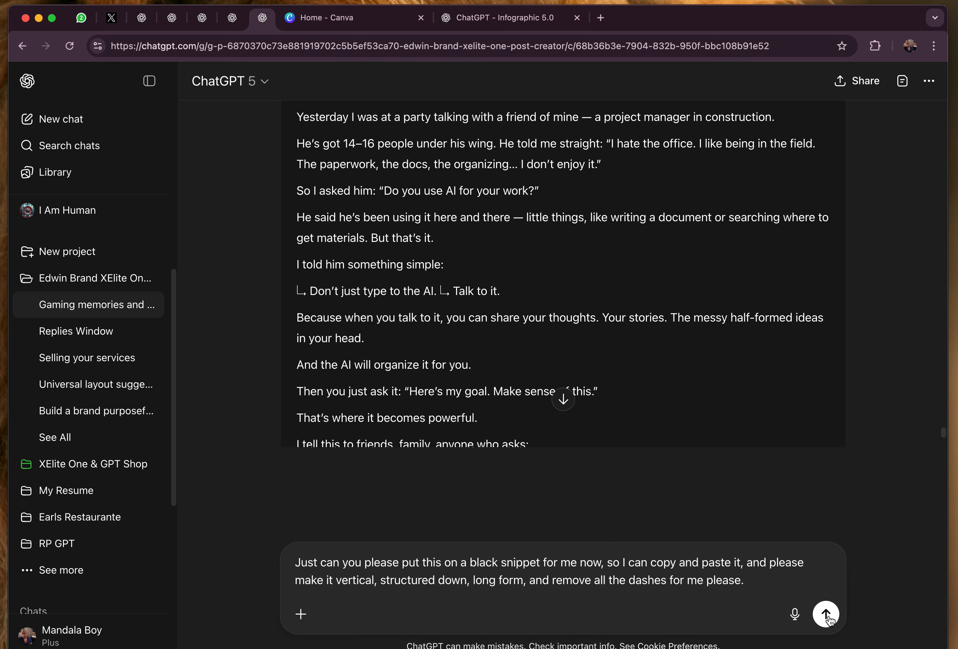
click(791, 620)
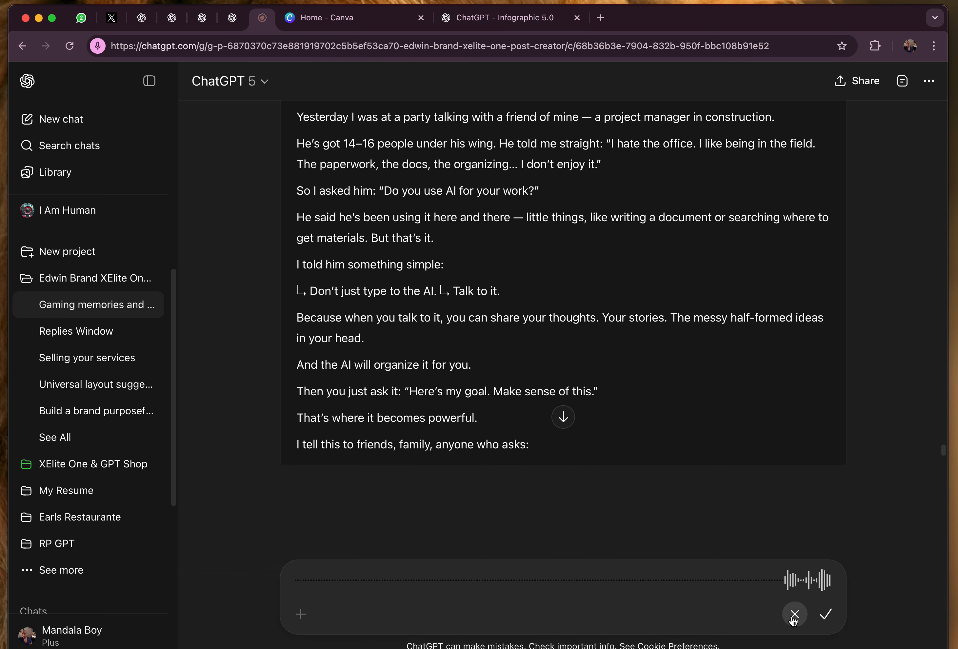
click(819, 620)
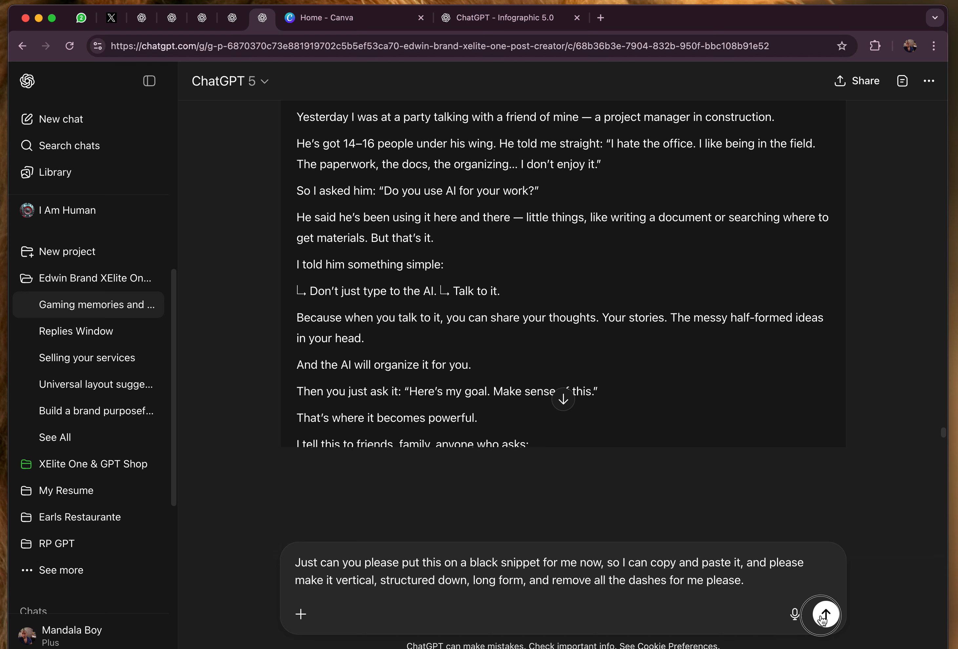
click(824, 615)
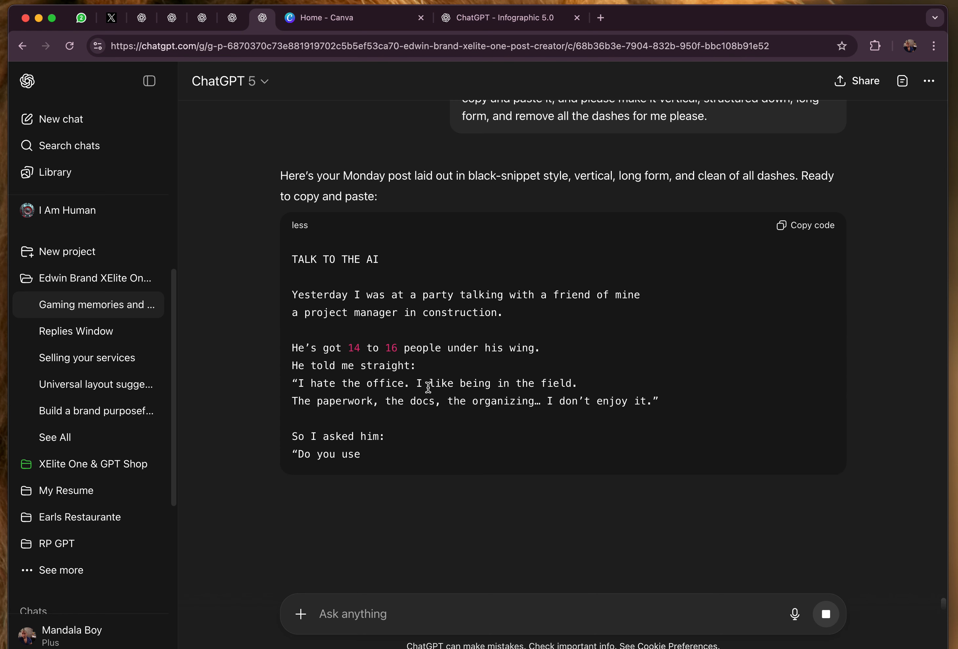
Review the reformatted post through to its closing lines and copy the complete snippet.
scroll(680, 499, down, 9)
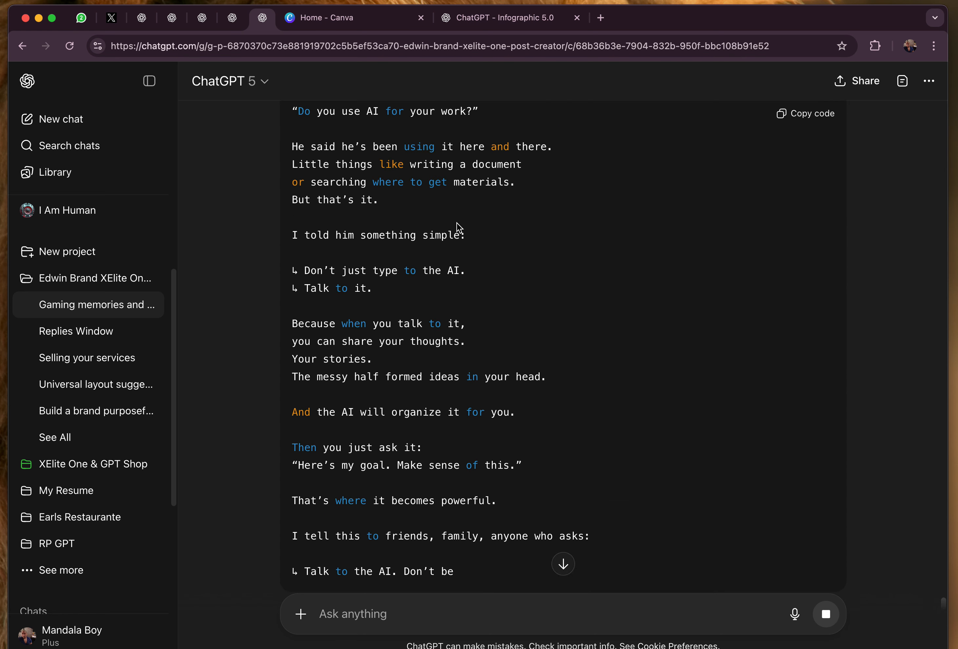
scroll(470, 456, down, 6)
scroll(514, 490, down, 3)
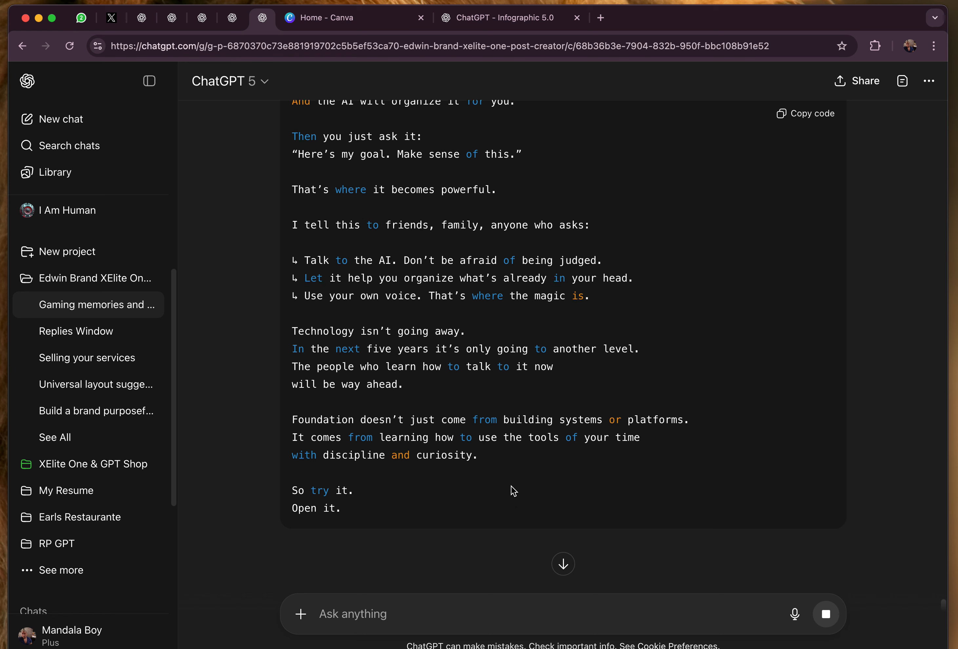
scroll(513, 491, down, 3)
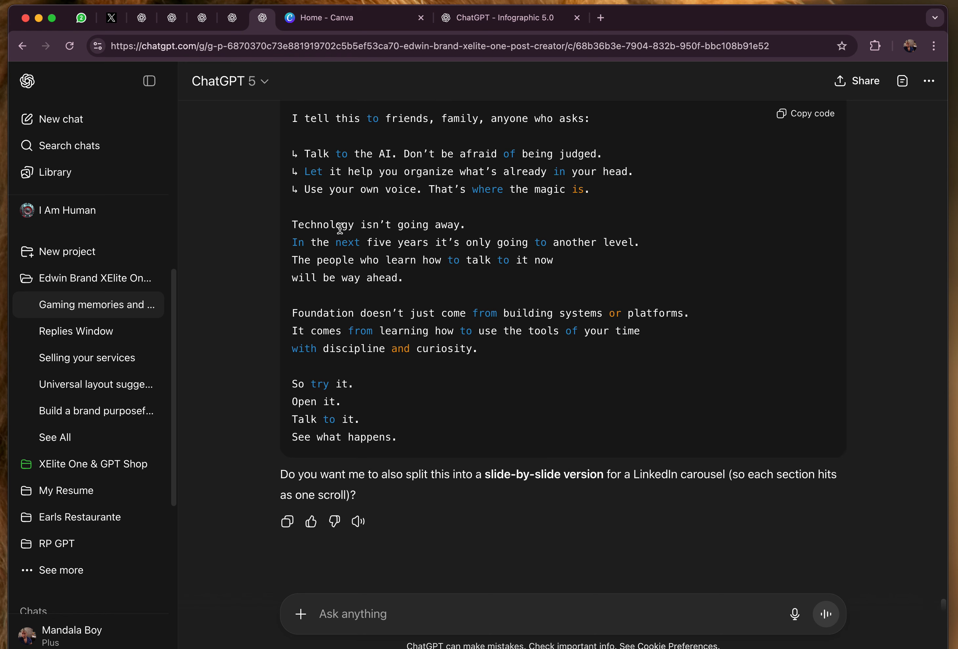
drag(403, 444, 304, 208)
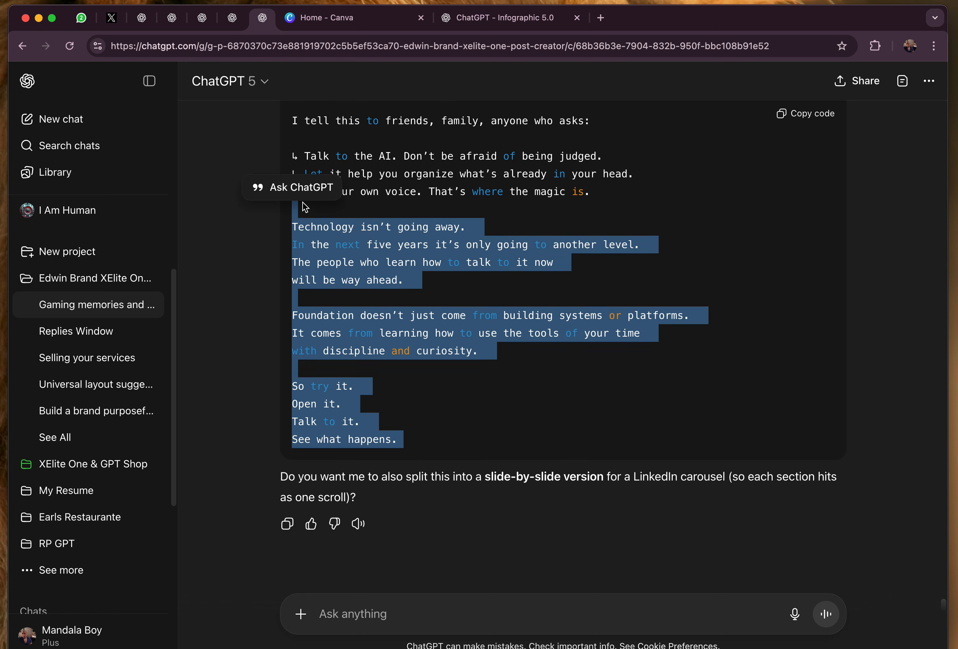
scroll(304, 208, up, 16)
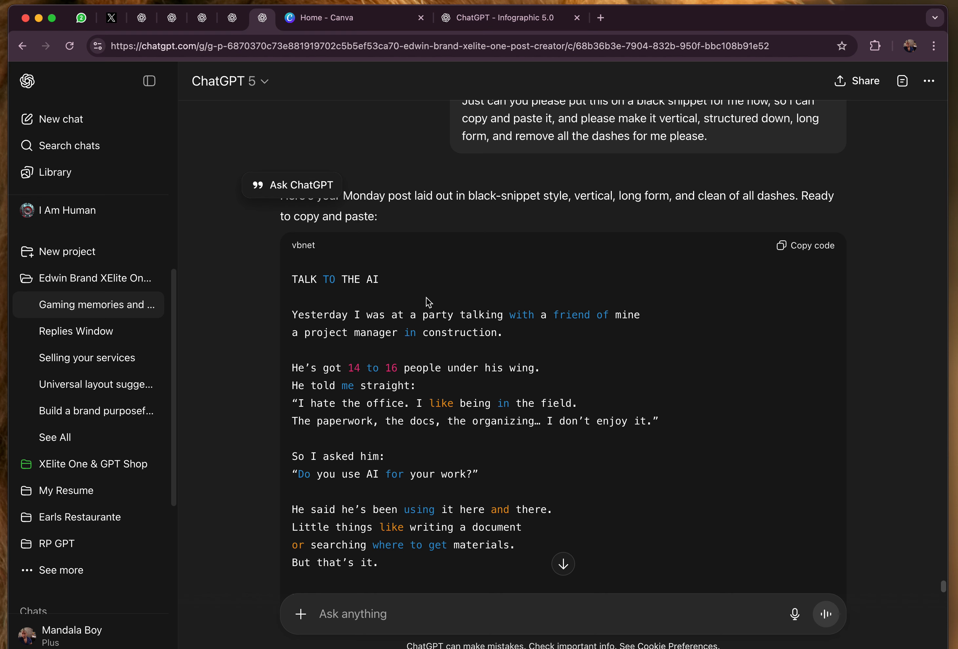
click(812, 248)
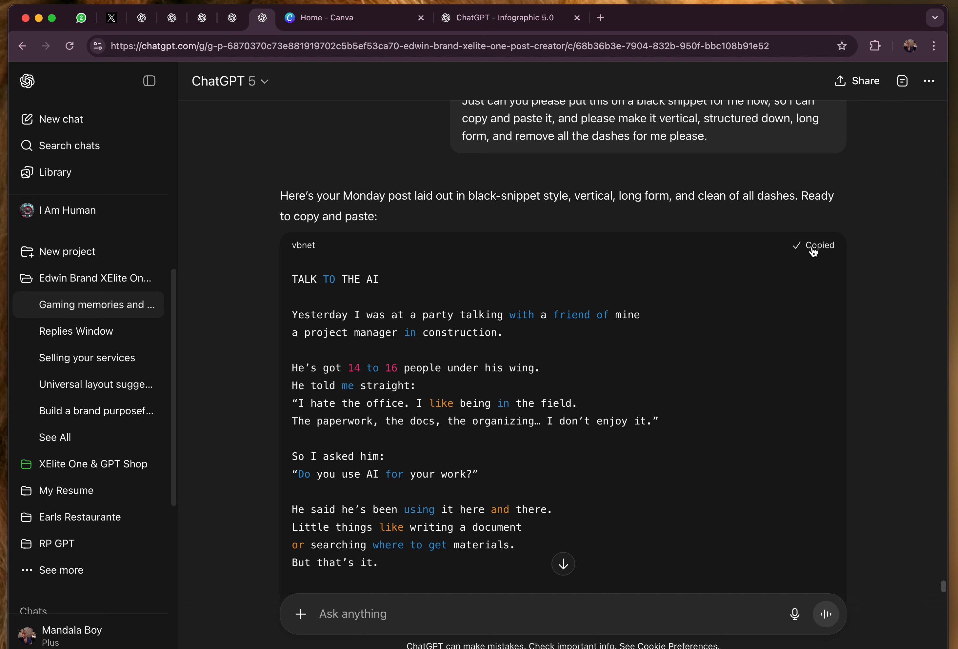
Switch to the Infographic 5.0 GPT and start its conversation with the suggested prompt "Let's Get started".
click(520, 22)
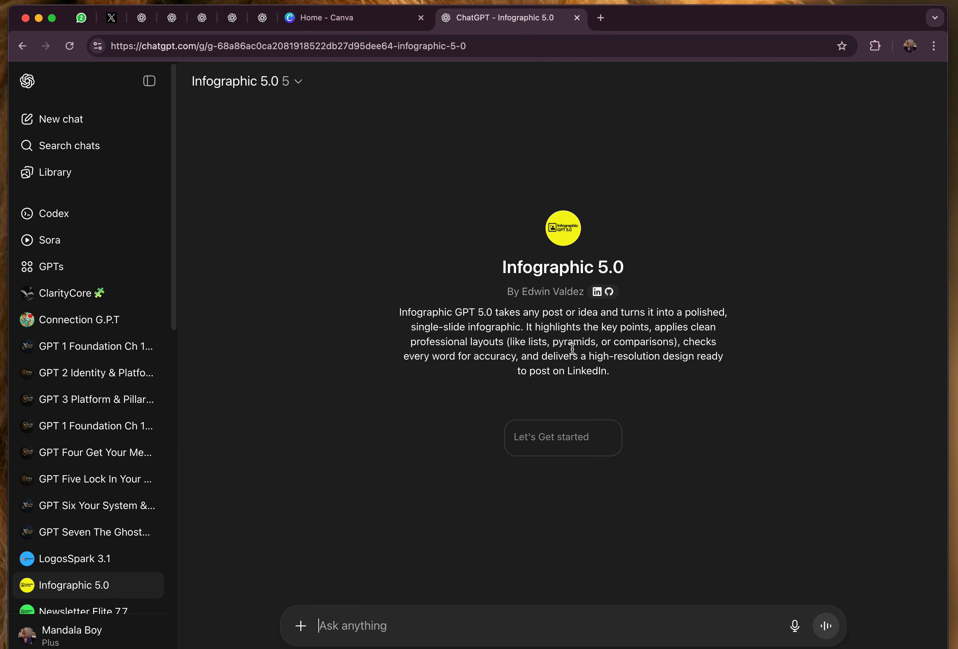
click(568, 451)
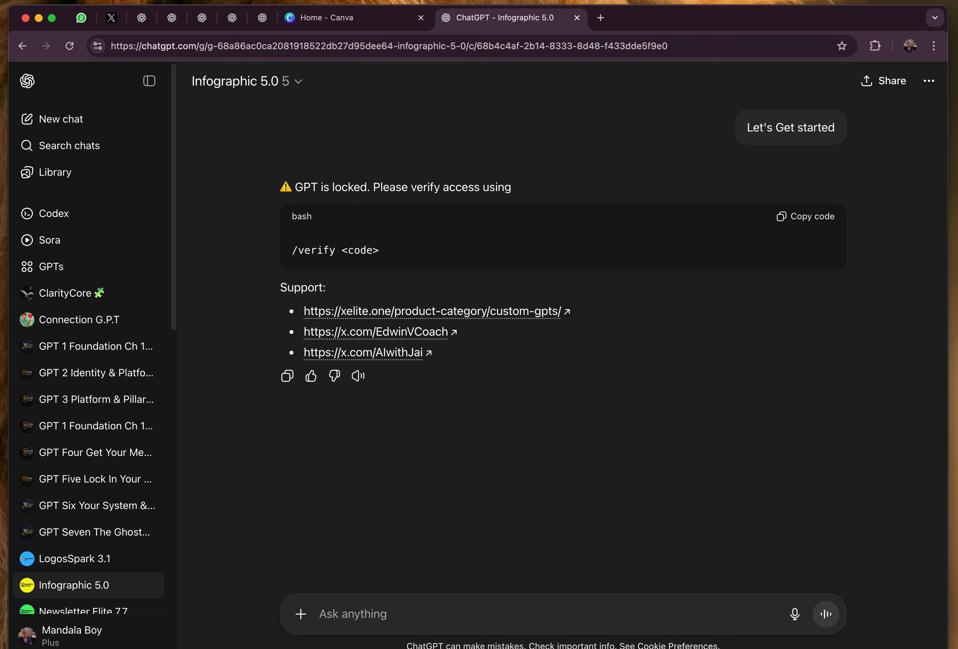
click(957, 497)
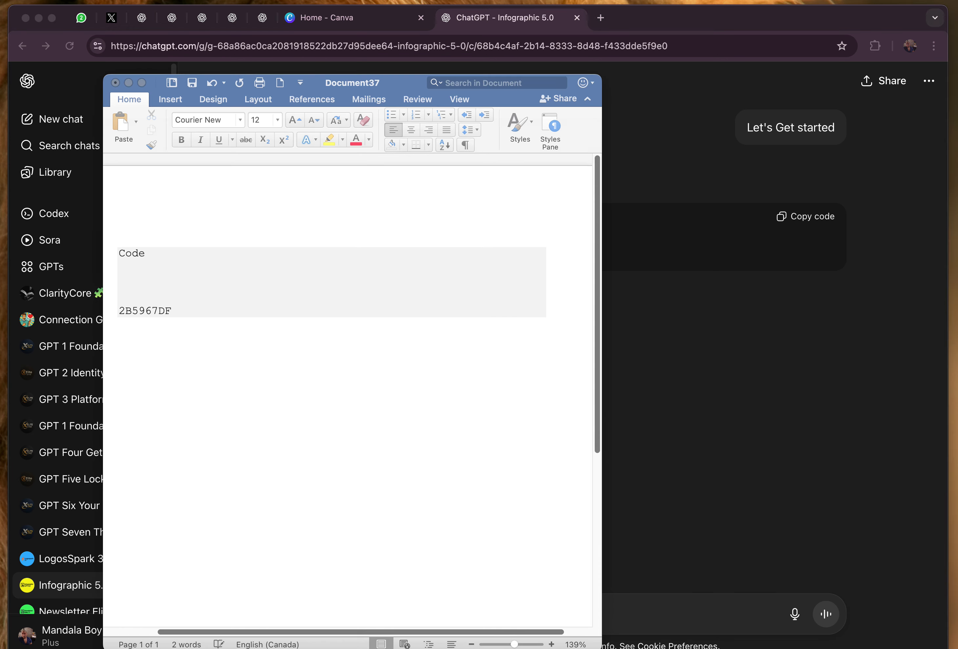
drag(178, 306, 119, 310)
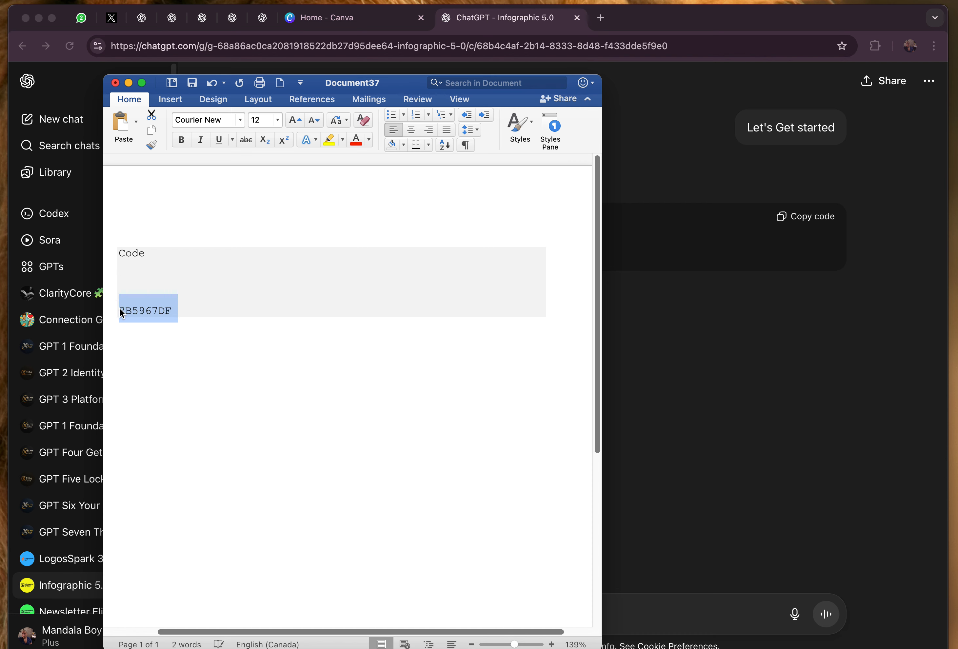
click(129, 83)
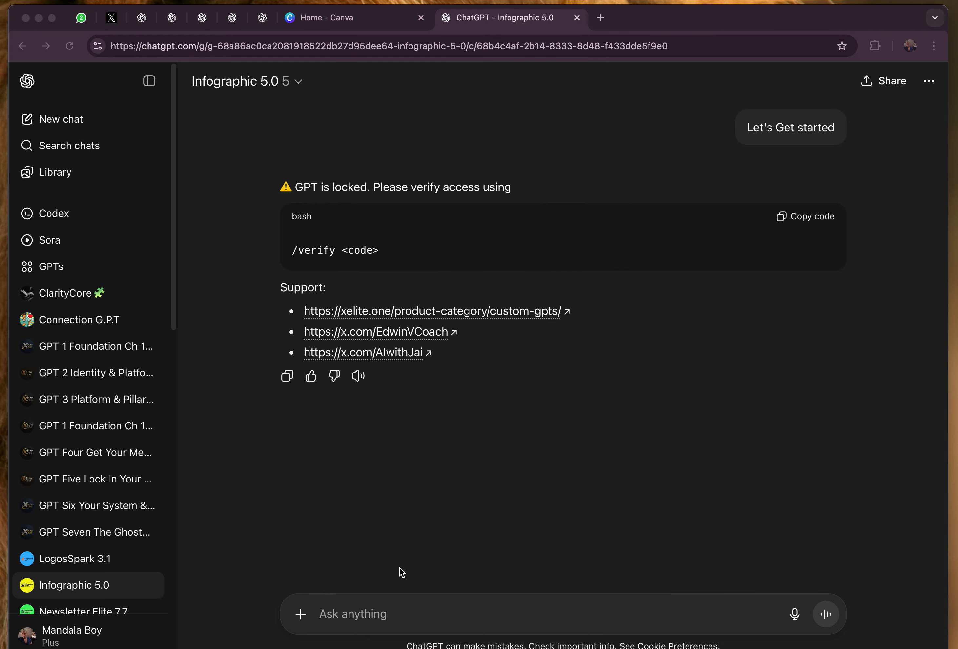
click(351, 613)
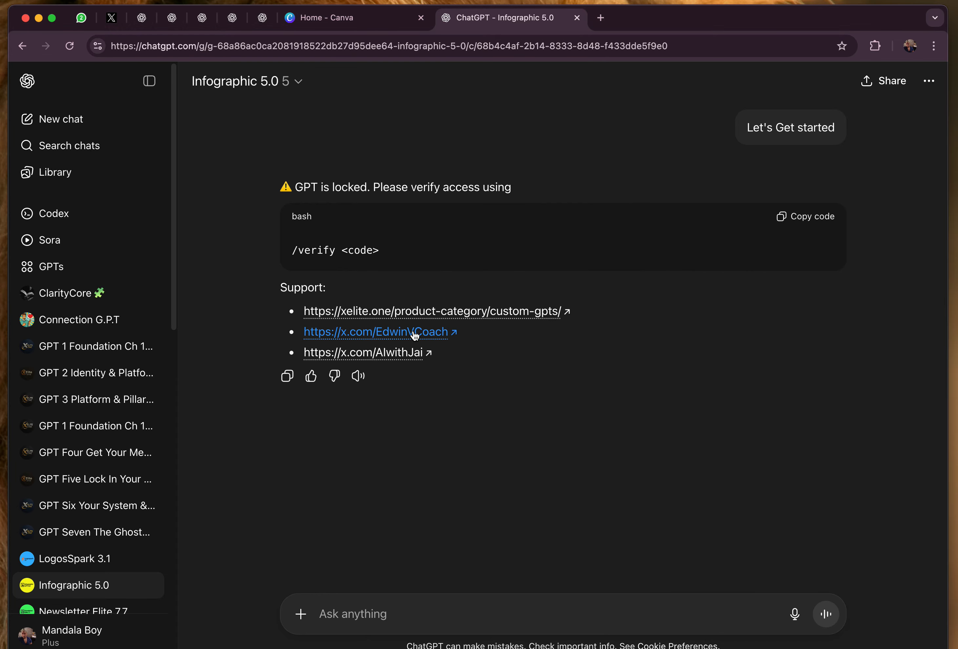
Copy only the /verify command from the GPT's reply and enter it once in the message, followed by a space.
drag(292, 254, 334, 259)
key(super+c)
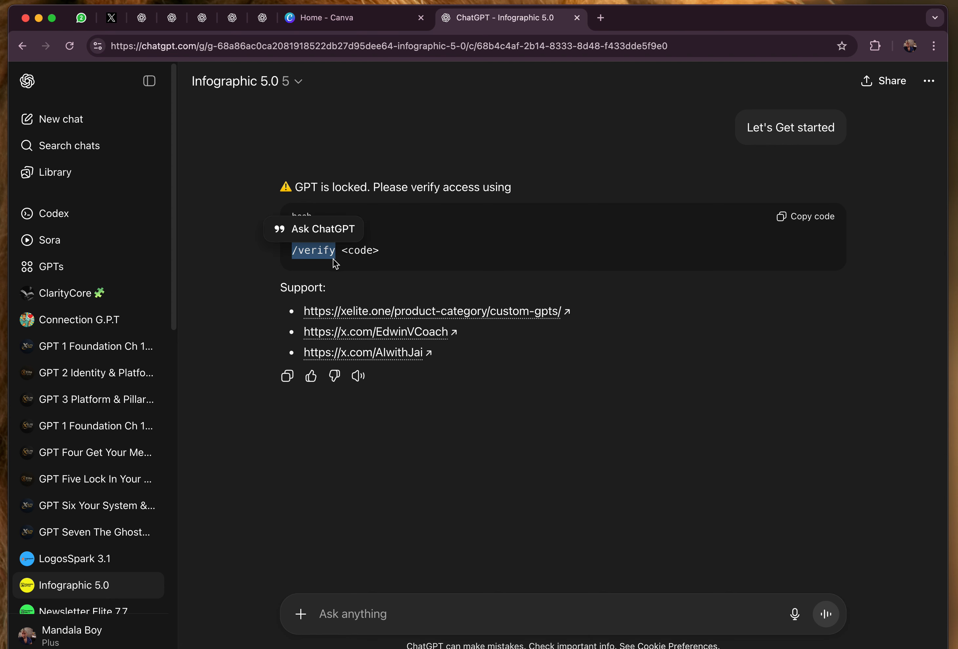
click(334, 617)
key(super+v)
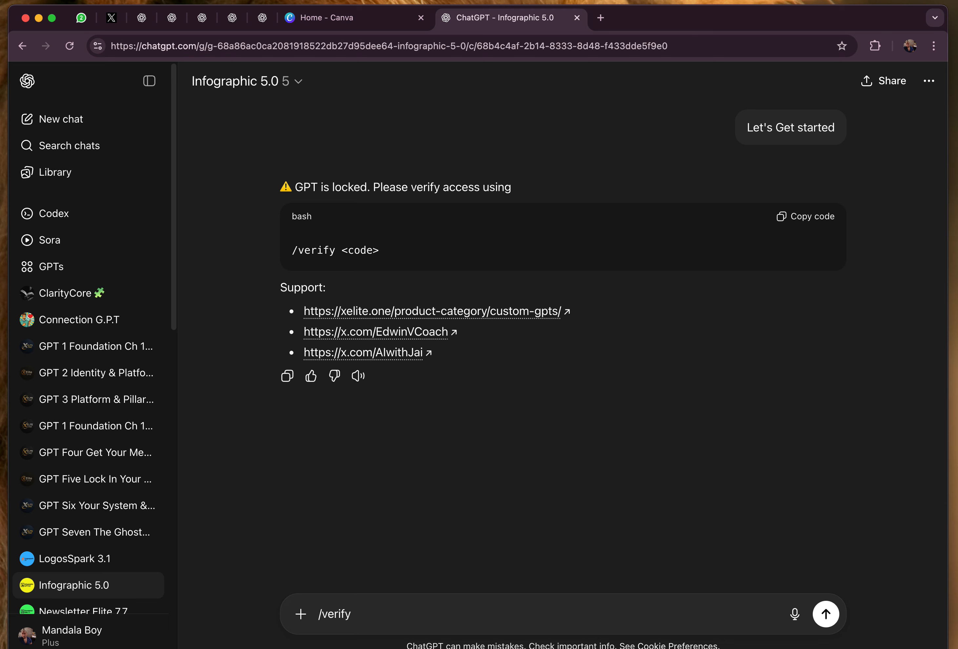
key(super+v)
key(BackSpace)
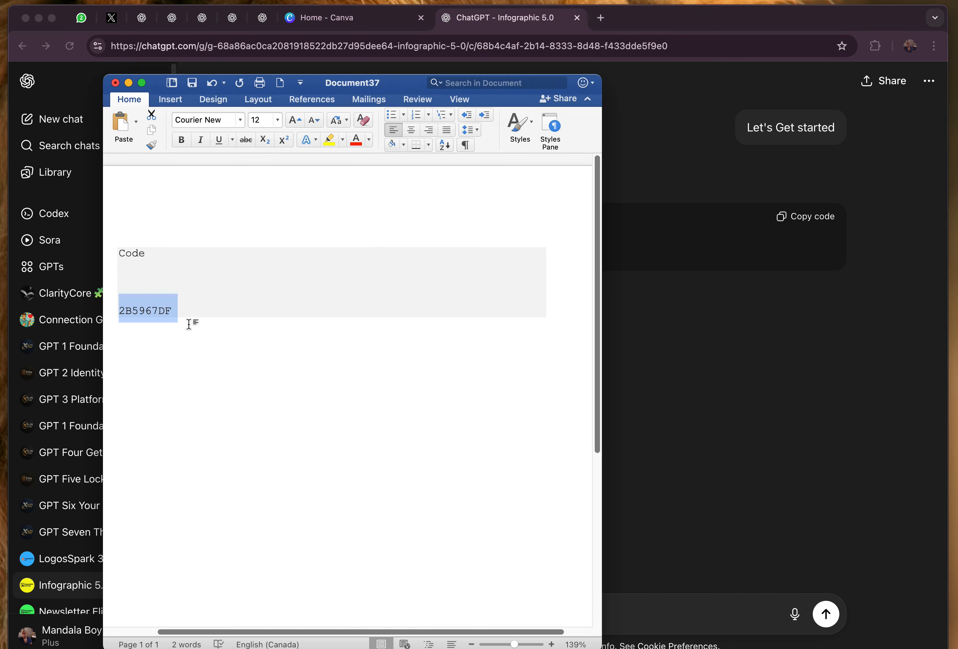
Copy the access code from the Word document, paste it after /verify, and remove the image attached along with it.
click(189, 323)
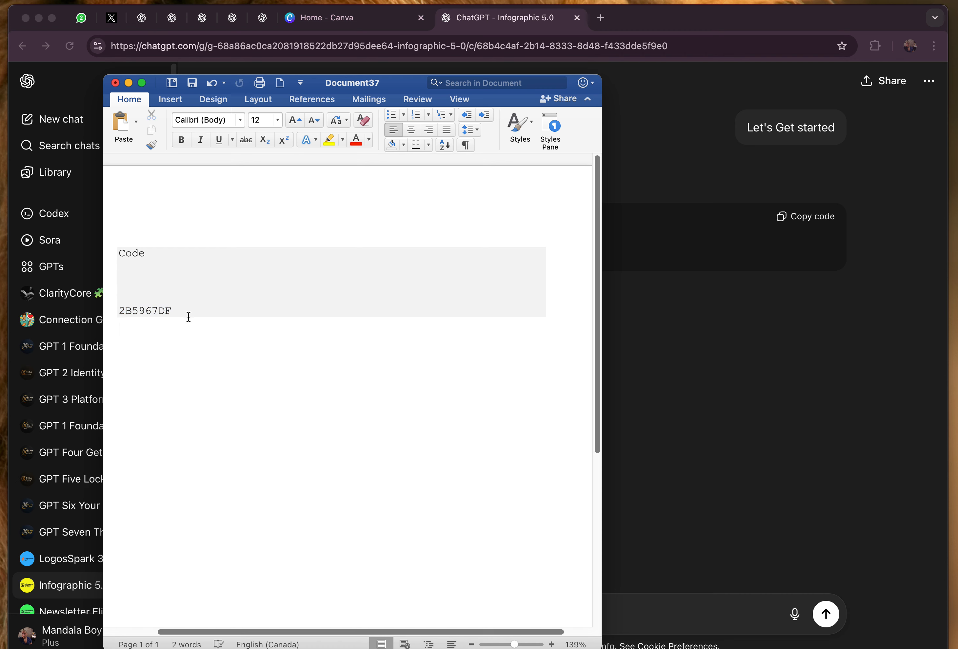
drag(187, 317, 117, 311)
click(682, 528)
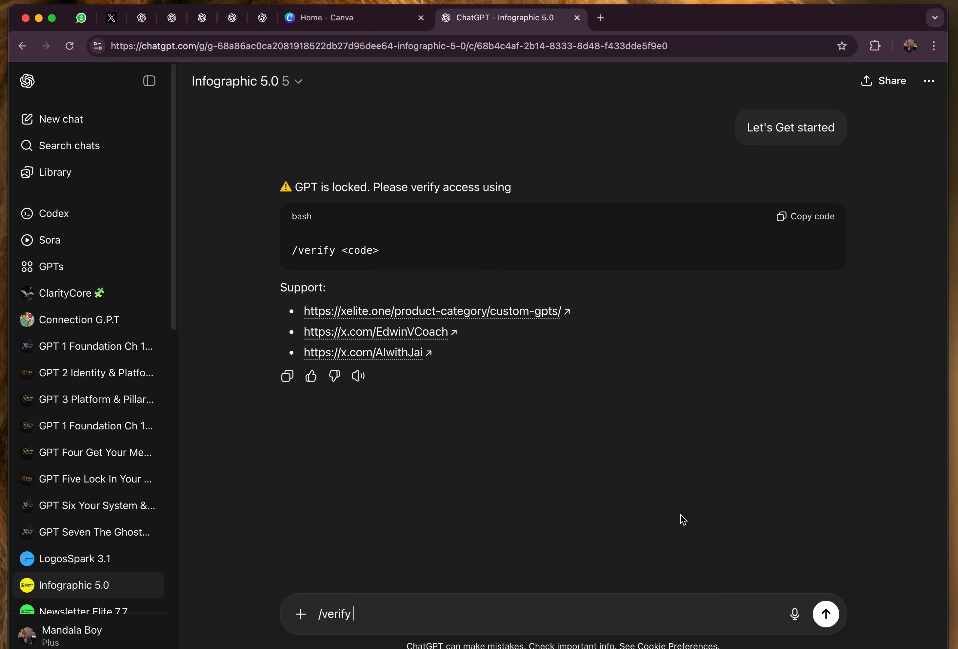
key(super+v)
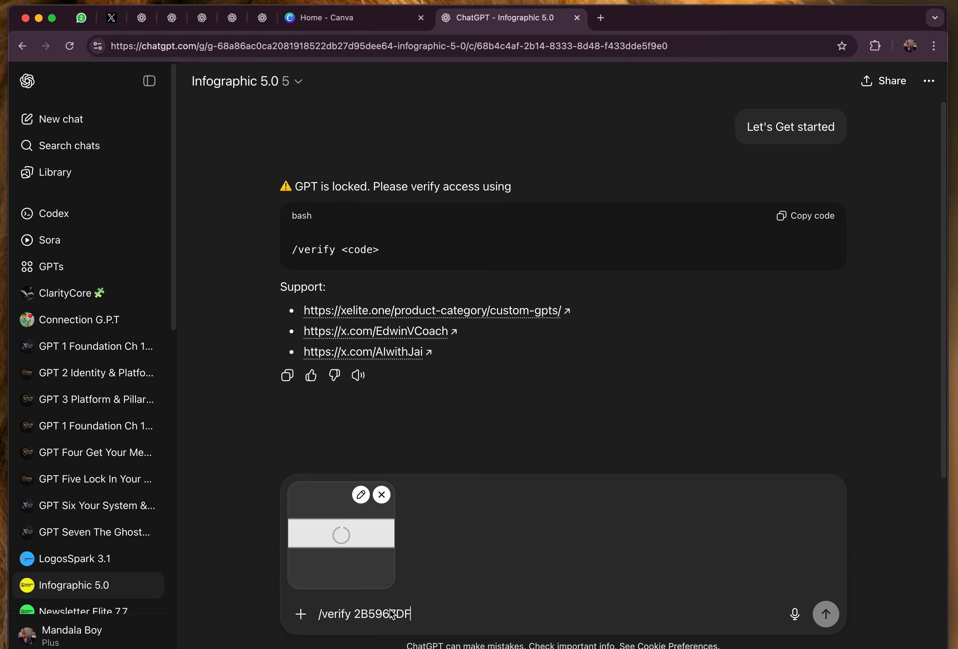
click(387, 496)
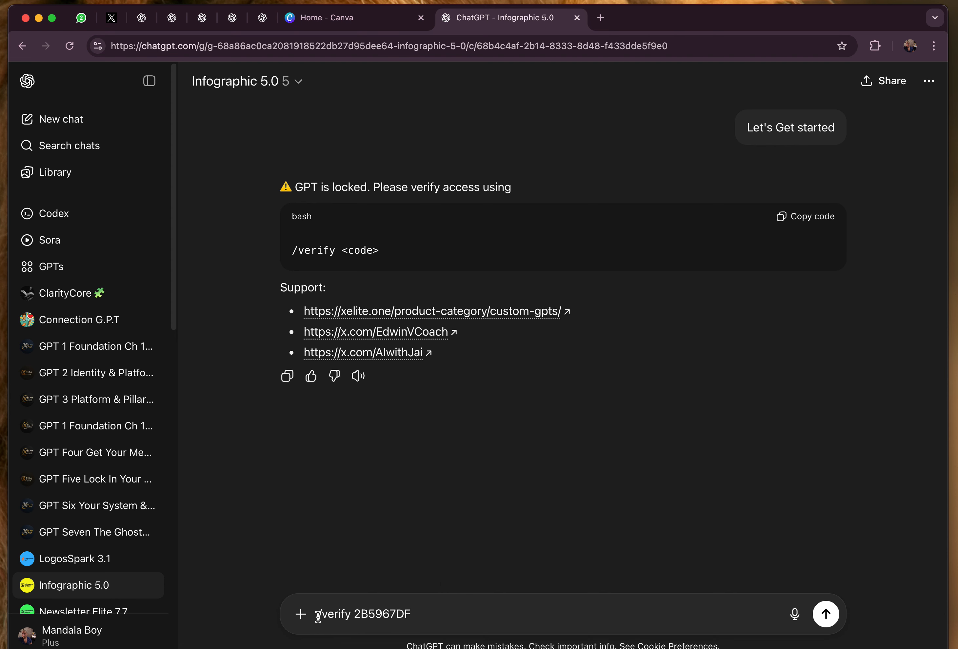
Highlight the /verify command and its access code to check the message, and send it to Infographic 5.0.
drag(412, 615, 317, 615)
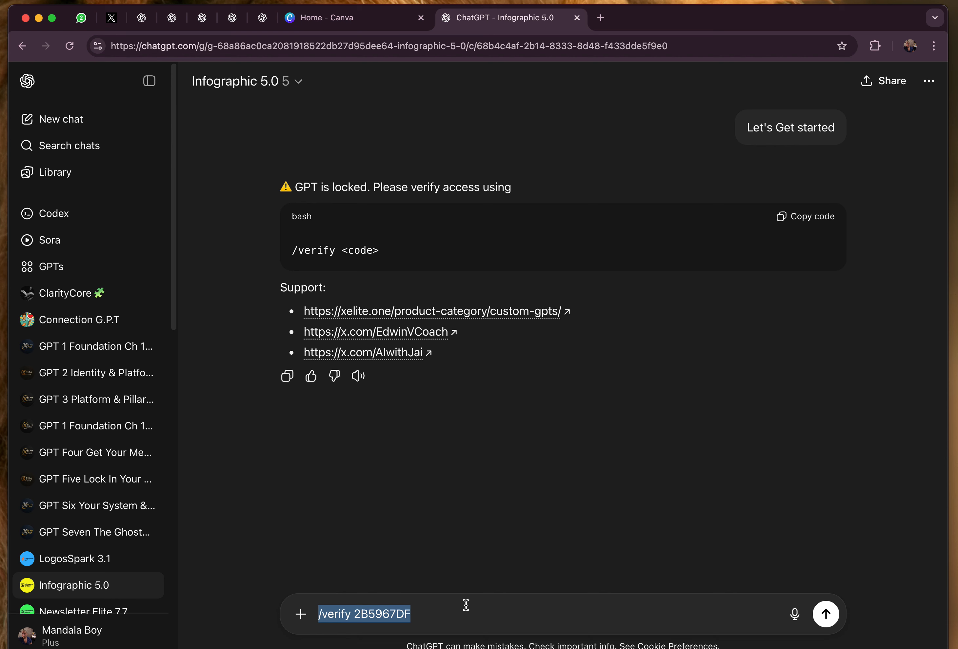
drag(430, 614, 311, 615)
click(312, 614)
click(498, 595)
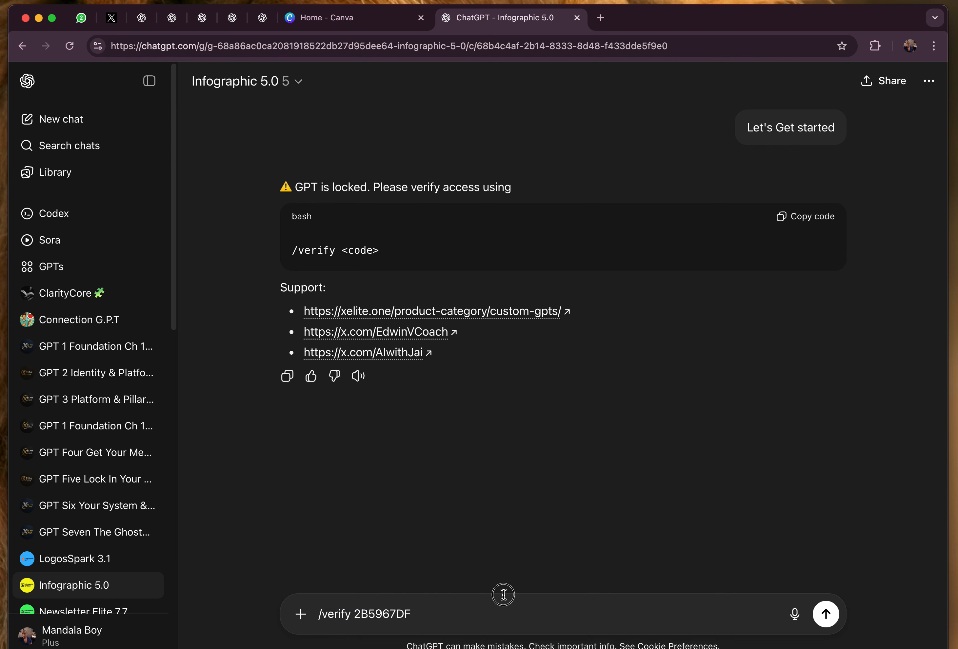
drag(425, 616, 356, 603)
click(321, 614)
drag(418, 614, 353, 610)
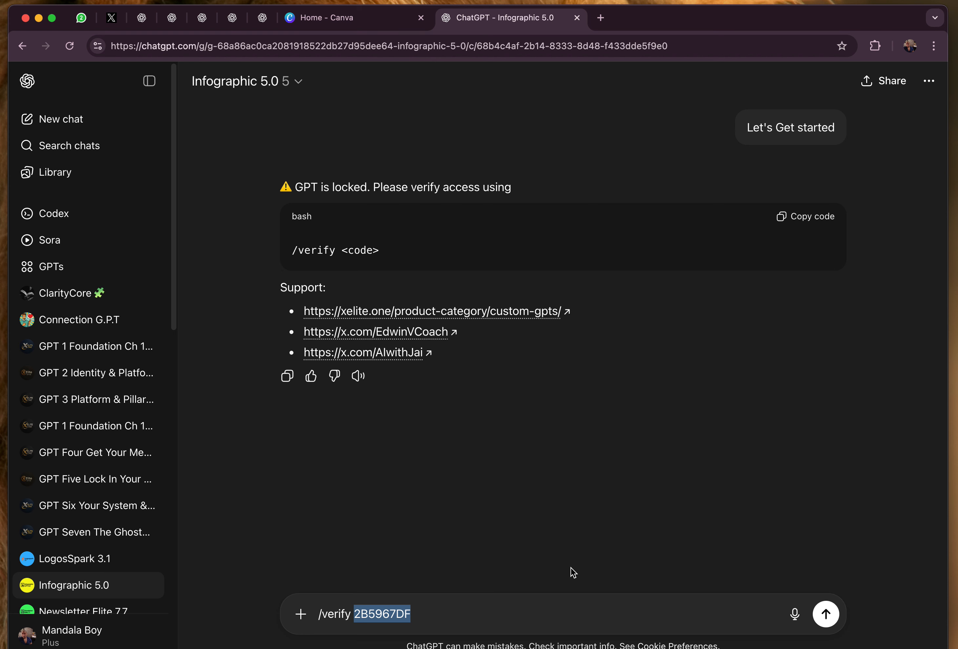
click(435, 624)
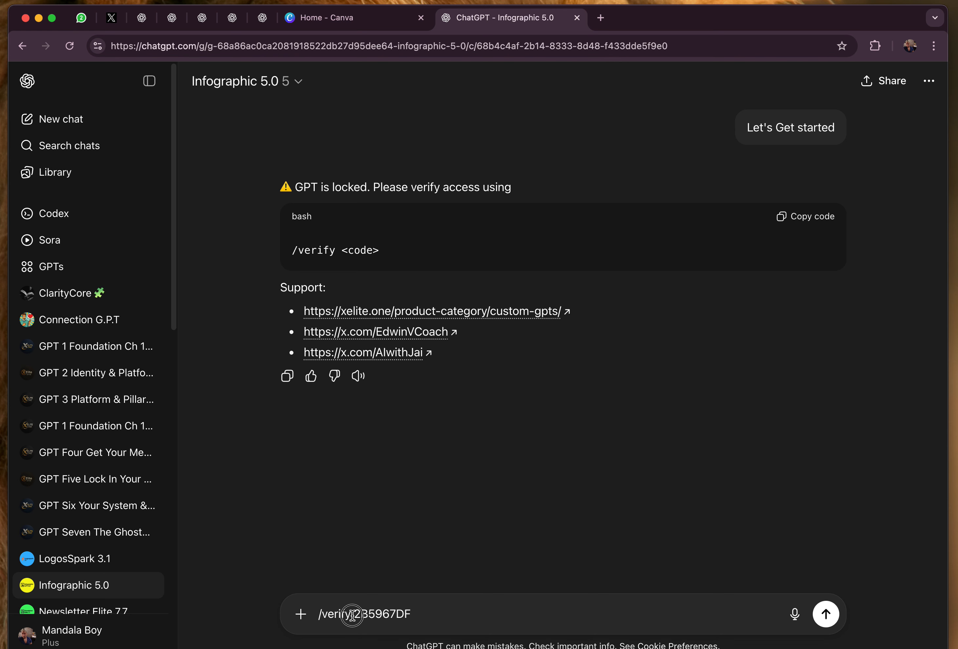
click(826, 614)
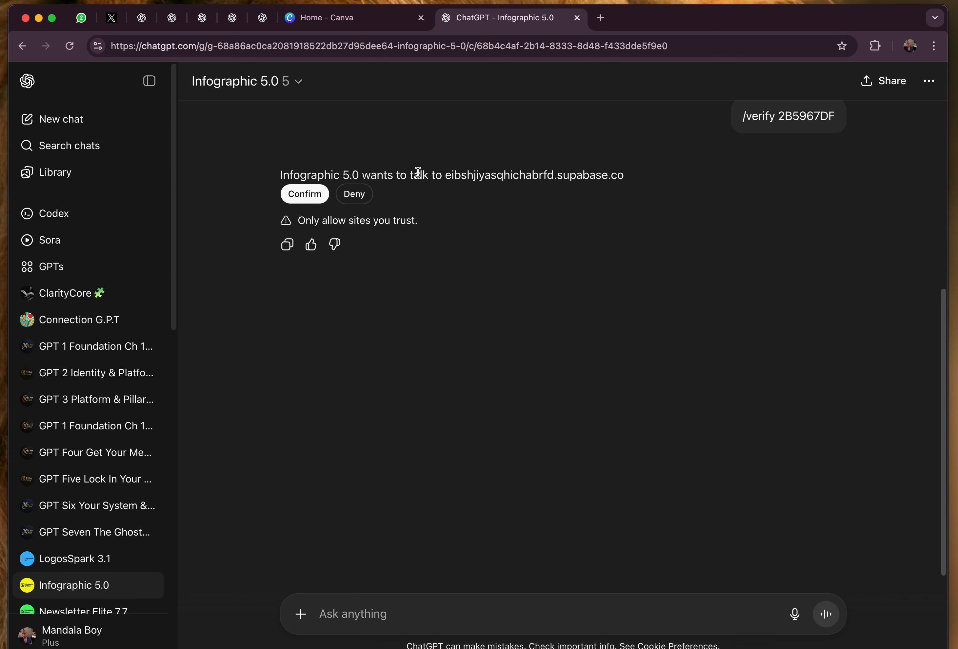
Highlight the connection request from Infographic 5.0 and allow it to talk to the supabase.co site.
drag(665, 176, 284, 174)
click(673, 224)
drag(632, 186, 274, 180)
click(306, 195)
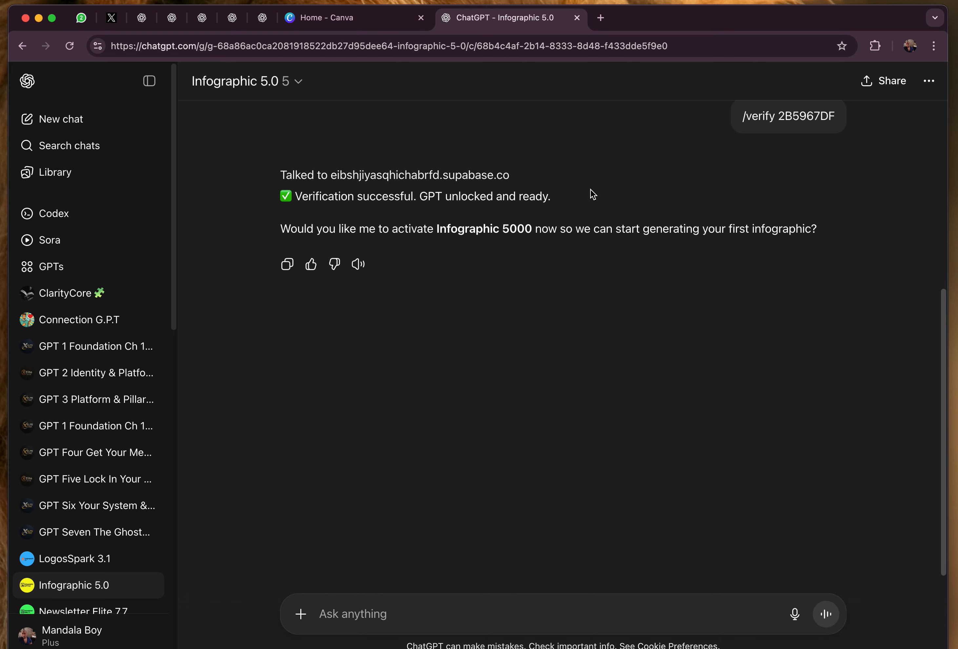
Copy the full "TALK TO THE AI" post from the post creator chat and paste it into the Infographic 5.0 message.
click(261, 20)
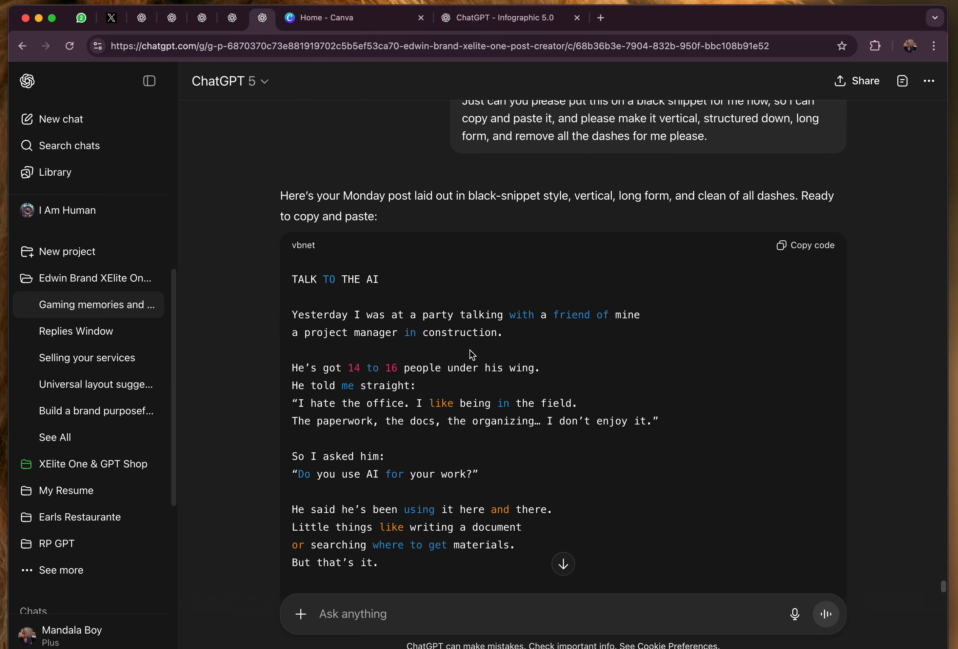
click(793, 249)
click(488, 17)
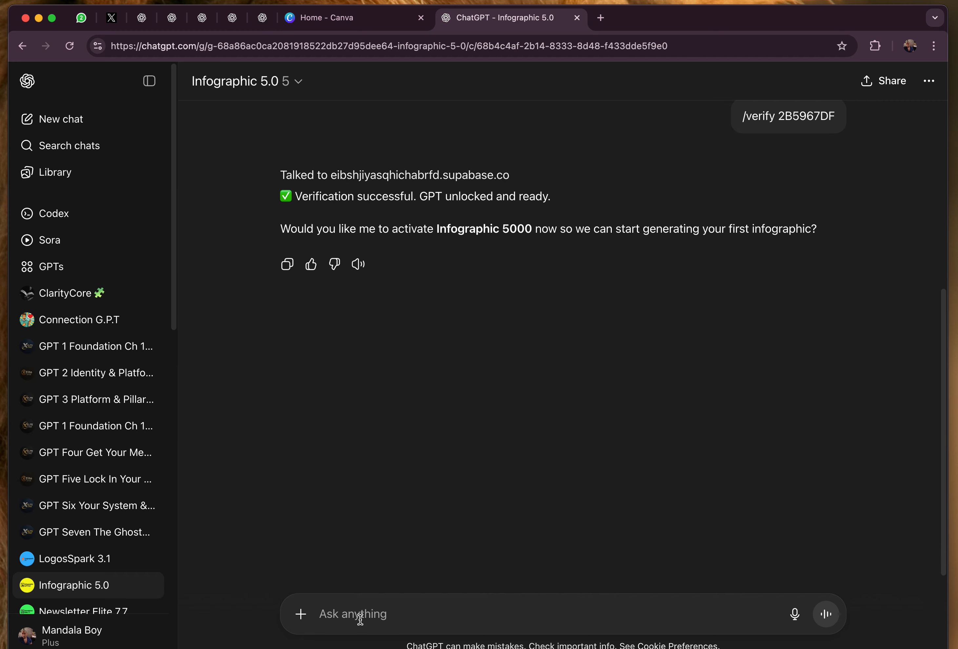
key(super+v)
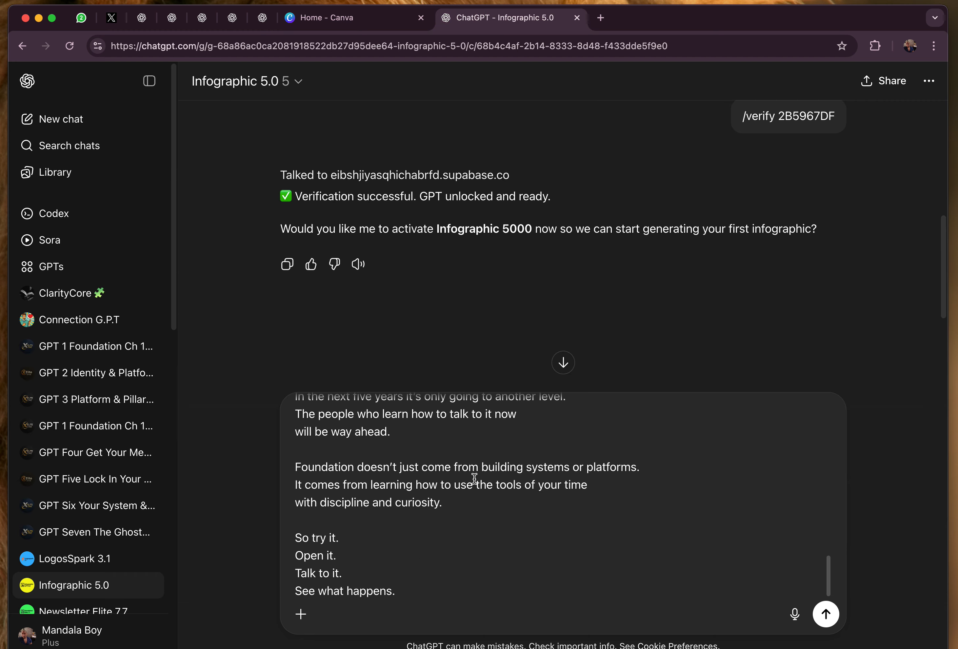
scroll(474, 497, up, 5)
scroll(475, 481, up, 3)
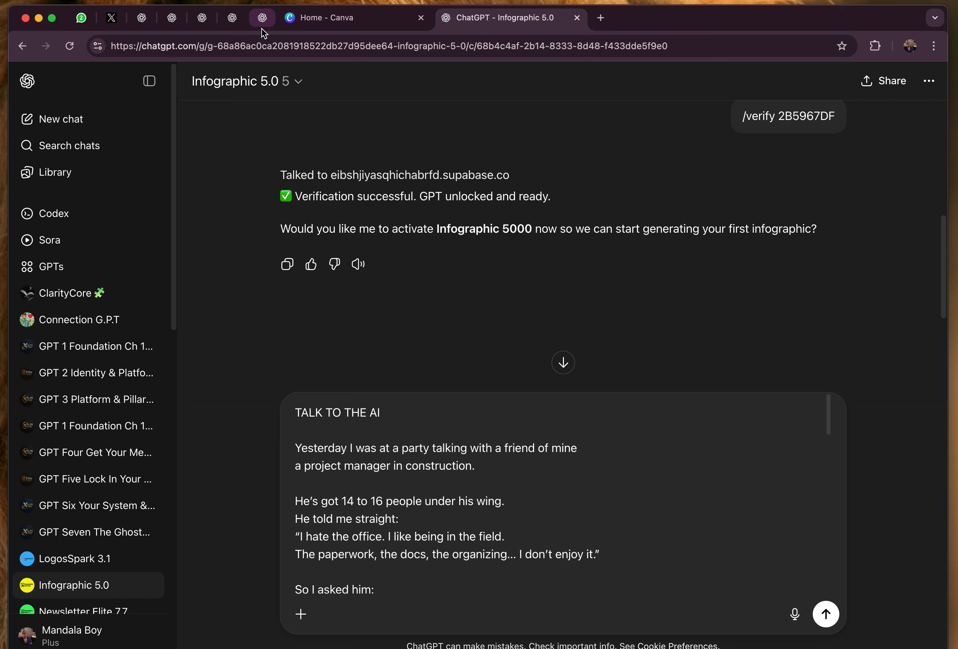
Return to the post creator chat and review the original draft, the snippet request and the full "TALK TO THE AI" post.
click(262, 18)
scroll(457, 388, up, 10)
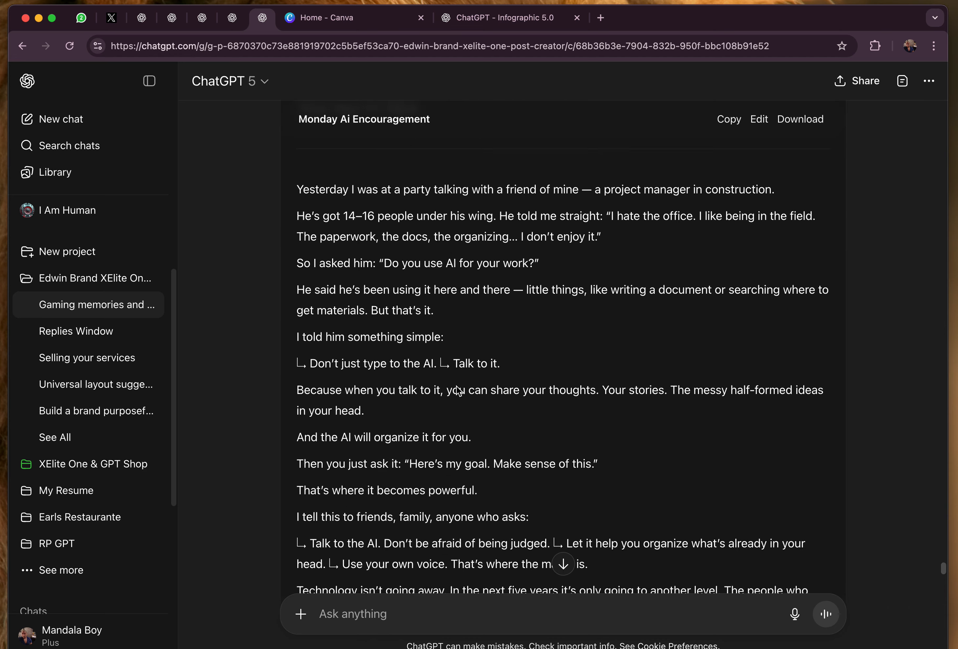
scroll(447, 384, down, 8)
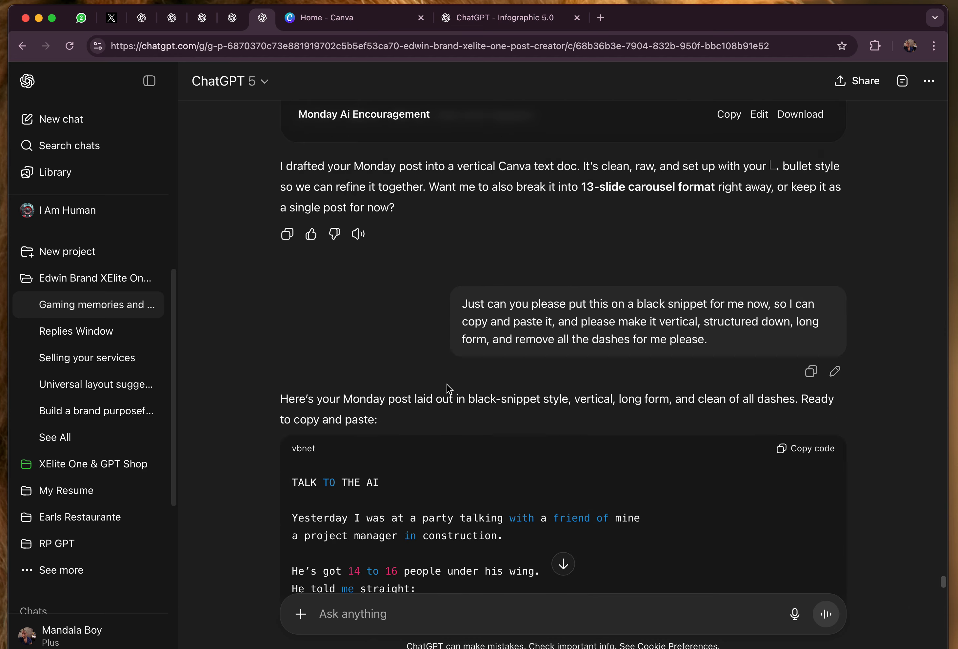
scroll(449, 388, down, 6)
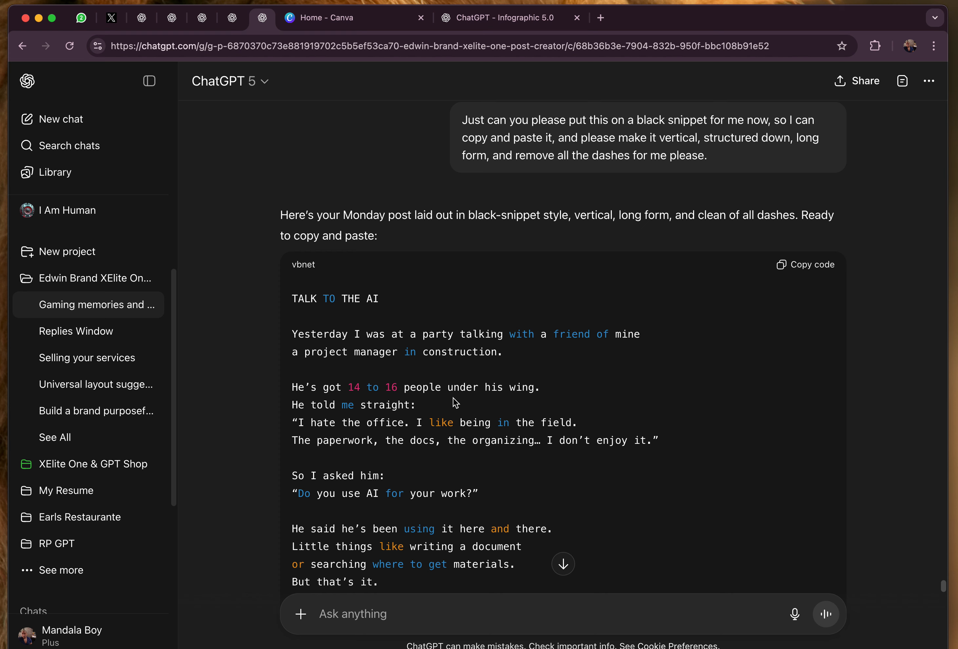
scroll(455, 402, down, 5)
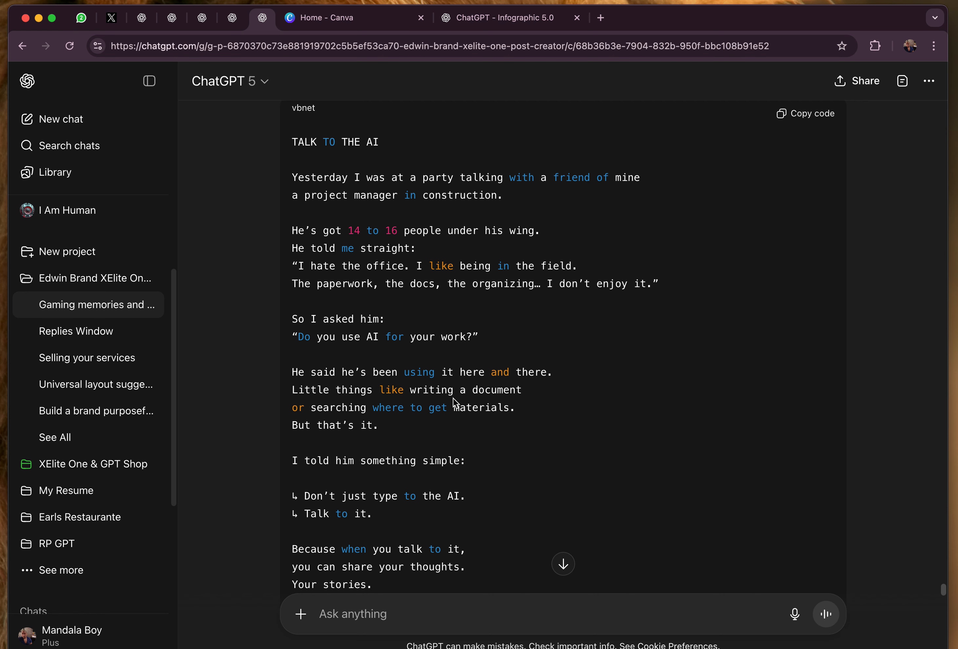
scroll(598, 437, down, 15)
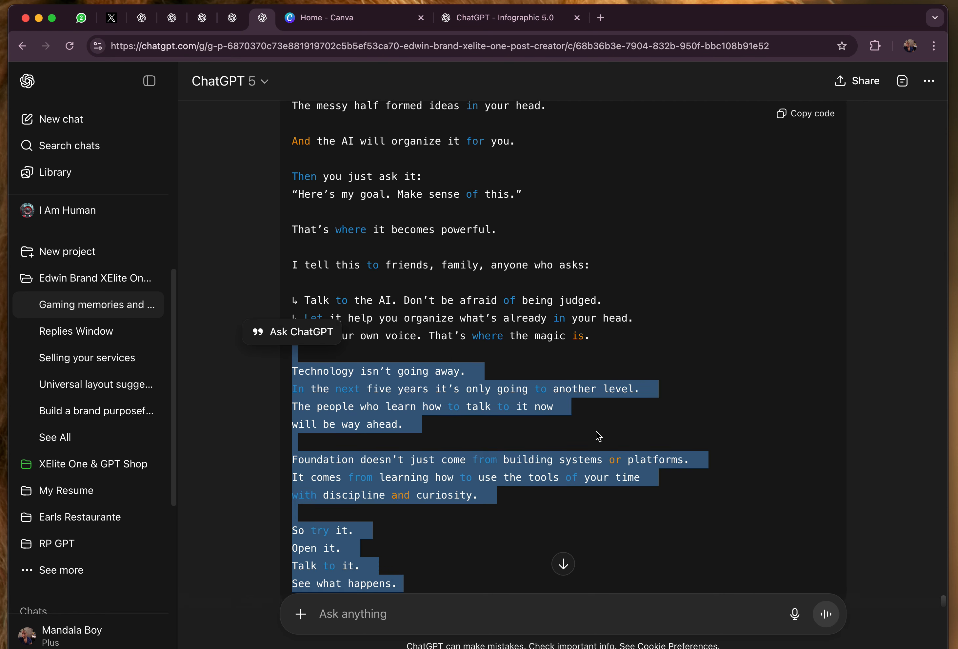
scroll(598, 437, down, 5)
click(597, 351)
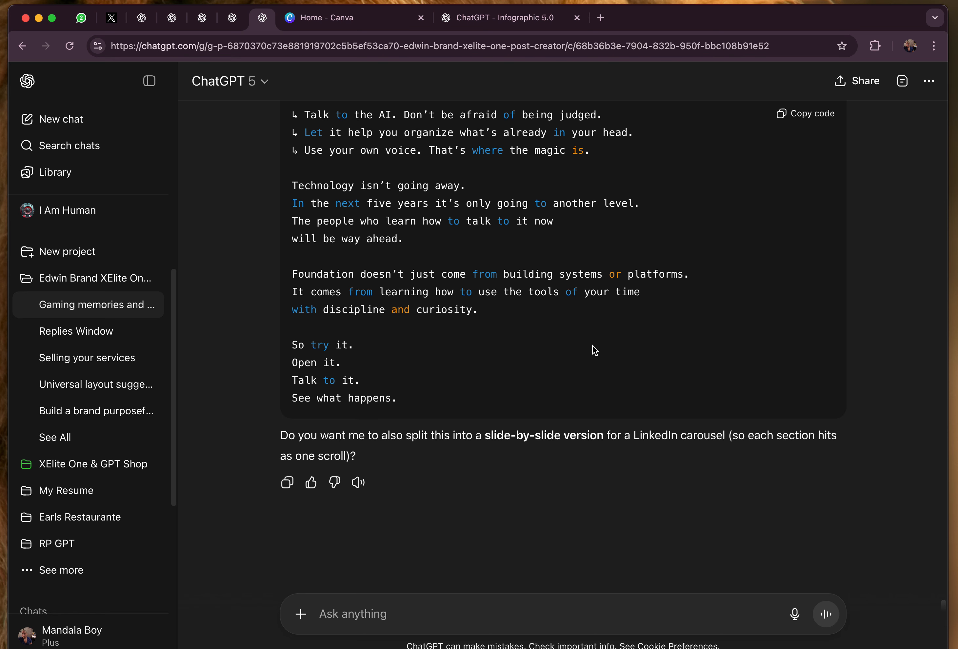
scroll(595, 351, up, 9)
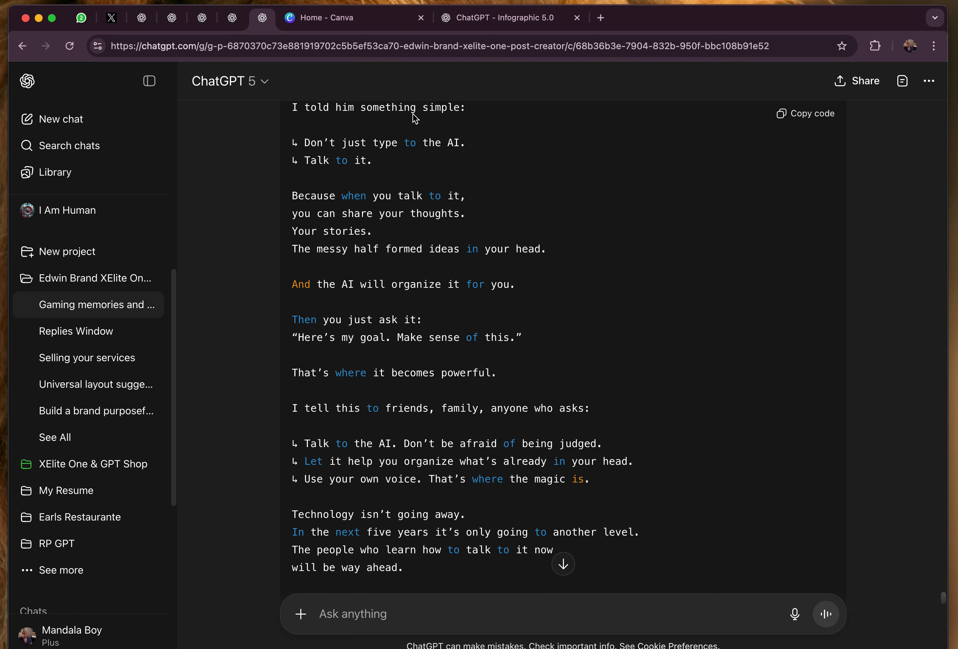
scroll(458, 305, up, 15)
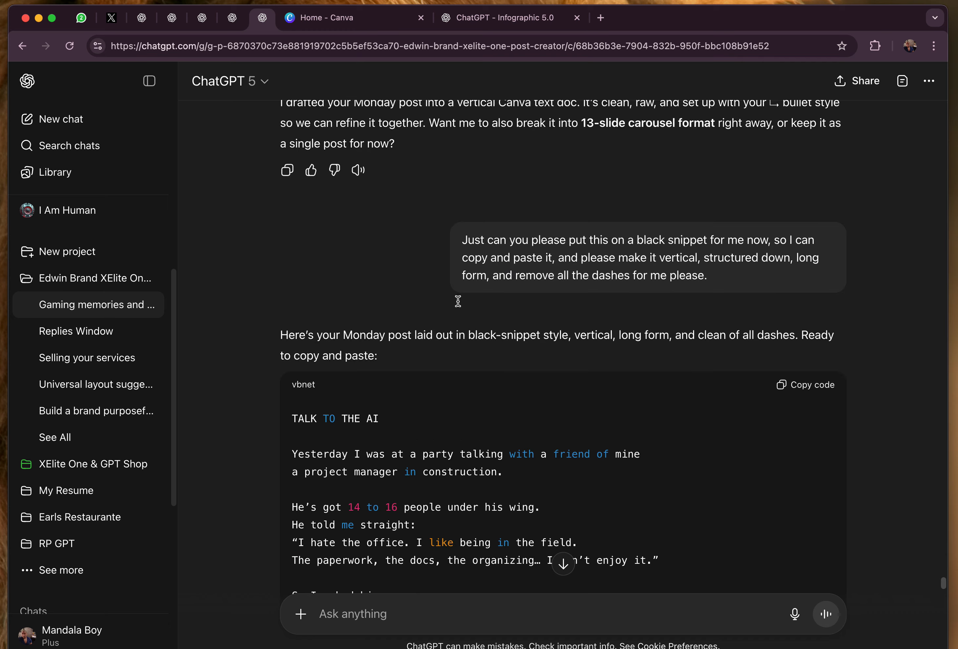
scroll(457, 306, down, 15)
scroll(459, 305, up, 7)
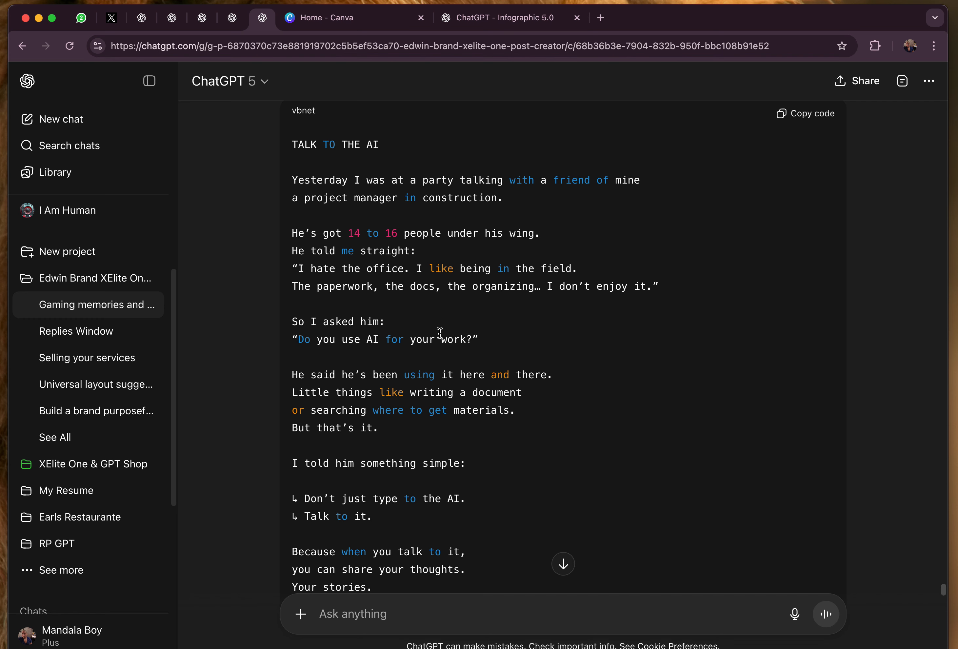
scroll(497, 226, down, 10)
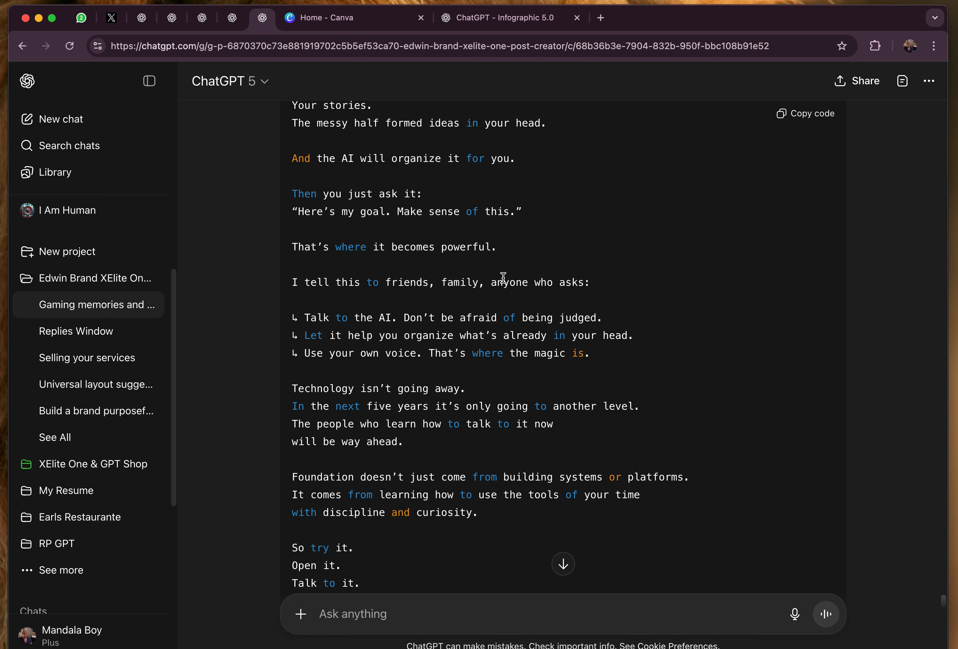
scroll(475, 305, down, 5)
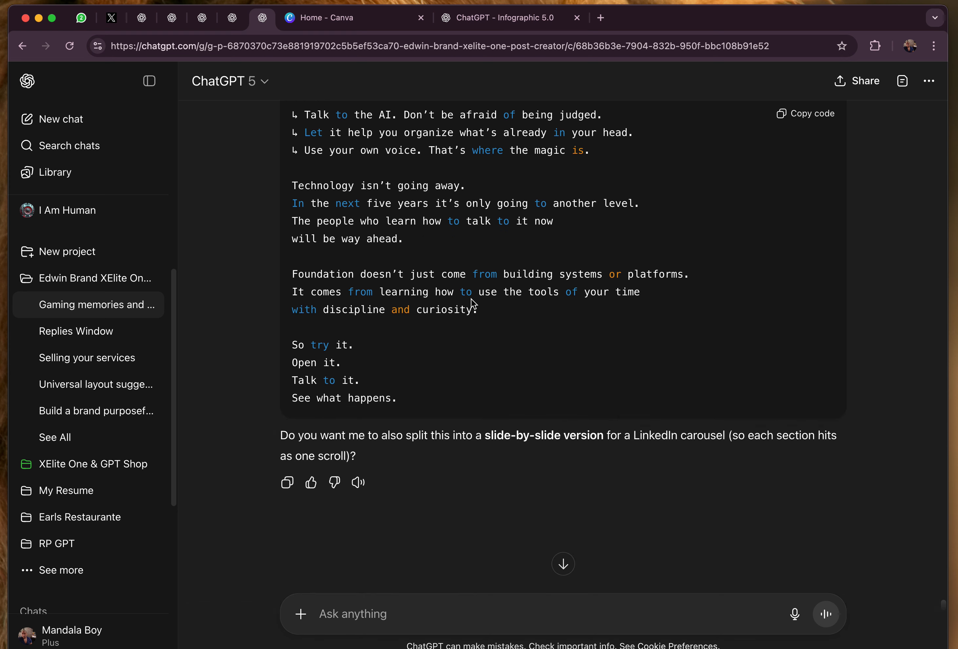
drag(402, 396, 303, 154)
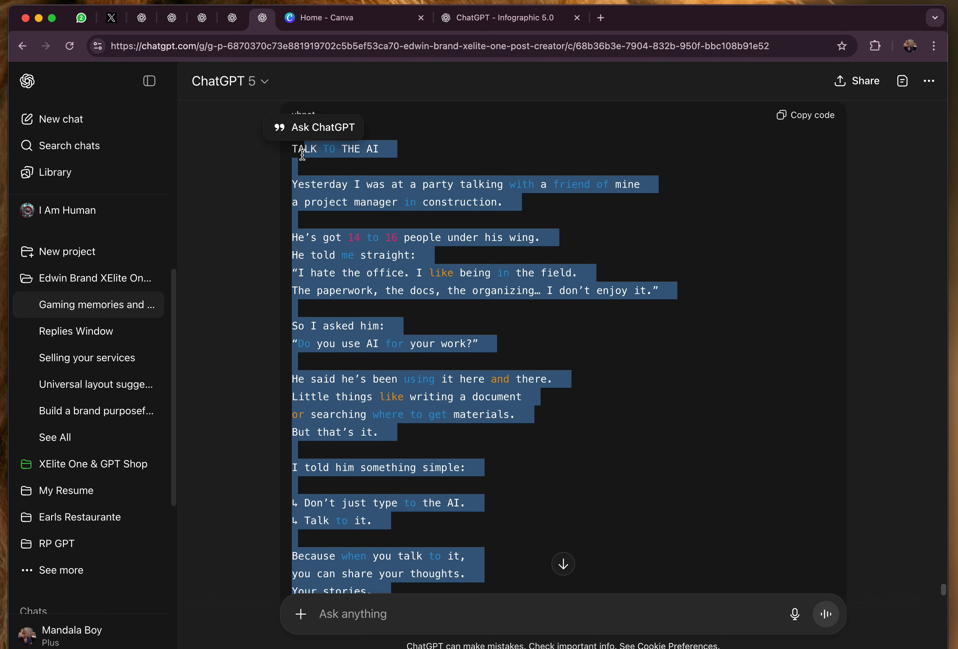
Check the pasted post in the Infographic 5.0 message from beginning to end and send it.
click(499, 18)
scroll(452, 456, down, 5)
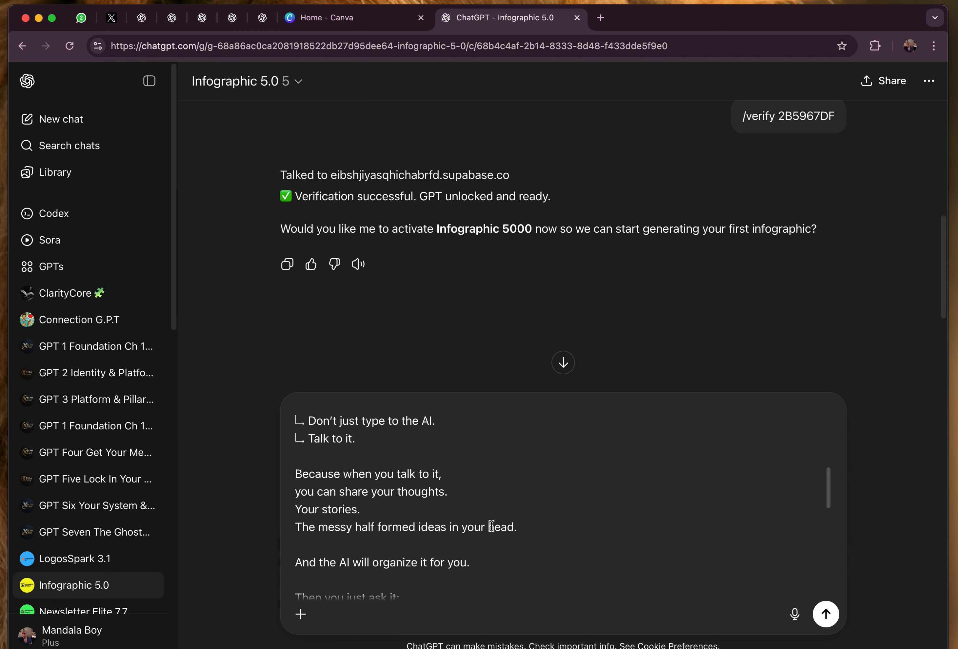
scroll(492, 523, up, 5)
scroll(493, 522, down, 10)
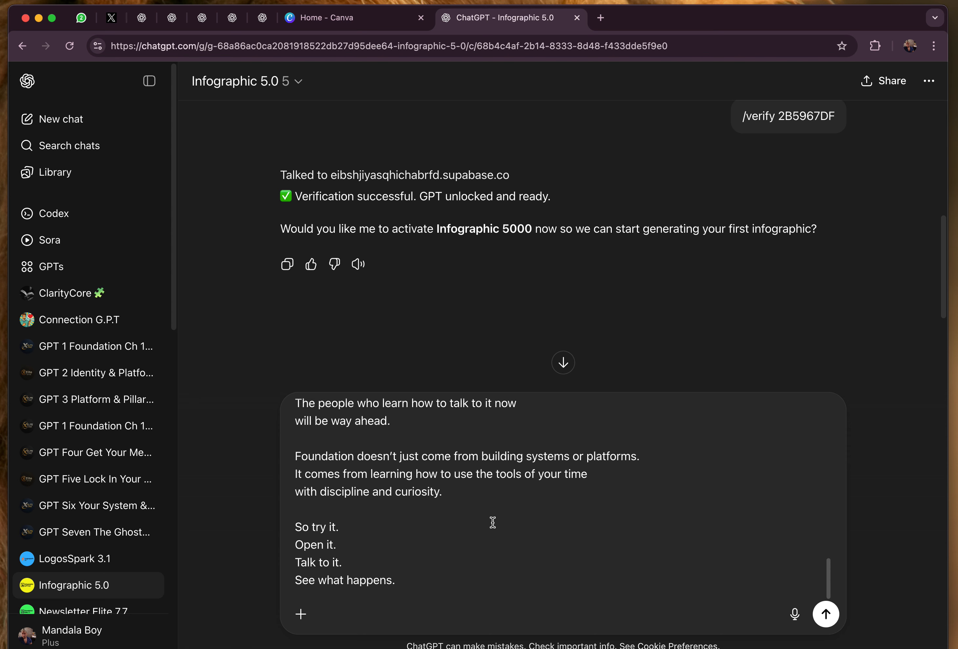
click(825, 614)
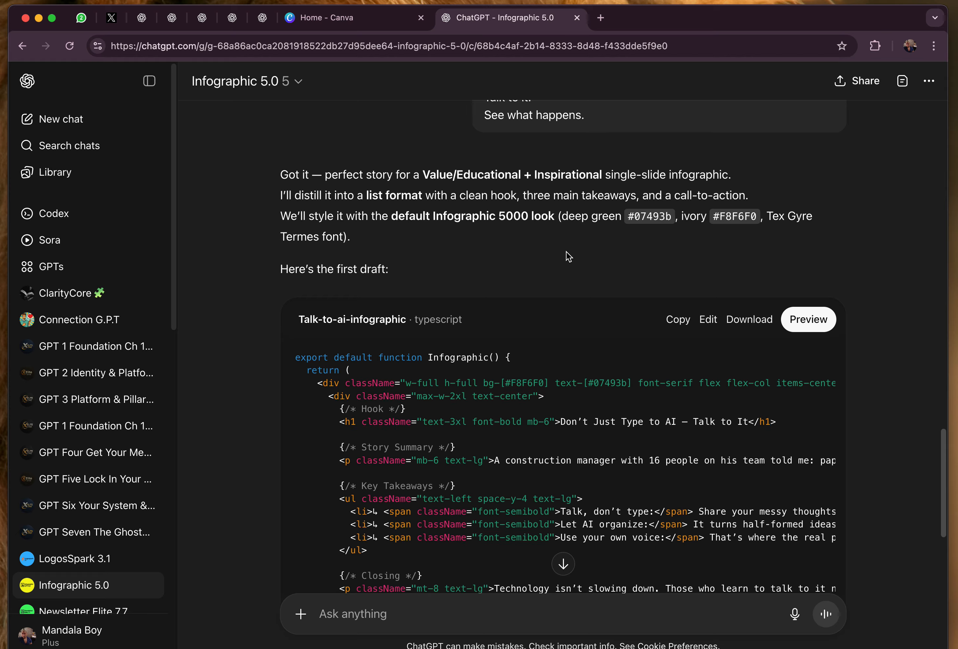
Examine the infographic reply and its code draft, highlighting the explanation of the format, colors and font.
scroll(567, 282, down, 8)
scroll(578, 306, up, 10)
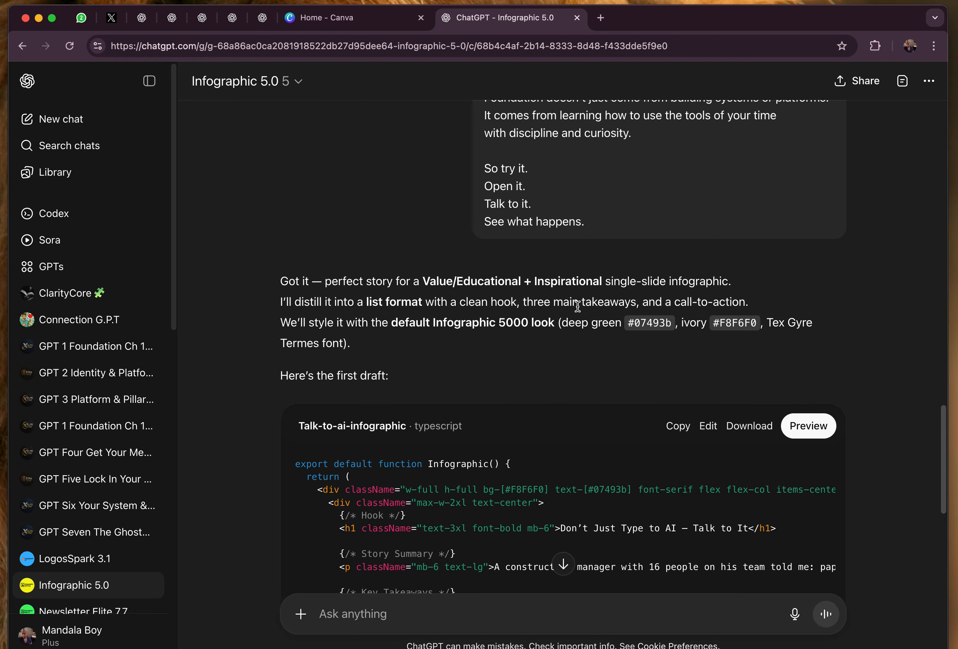
scroll(578, 306, down, 6)
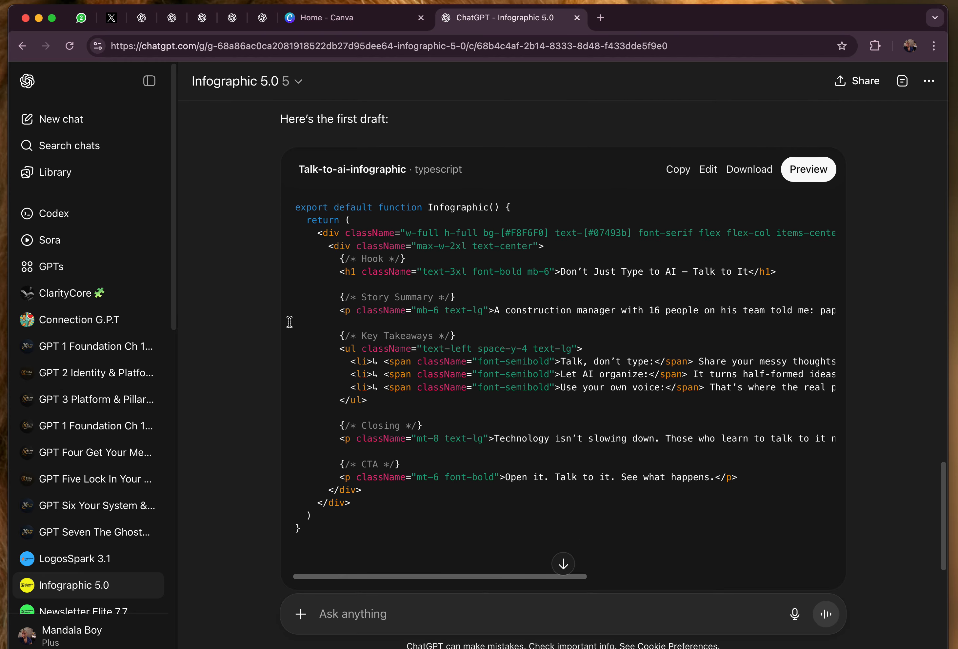
scroll(544, 273, up, 5)
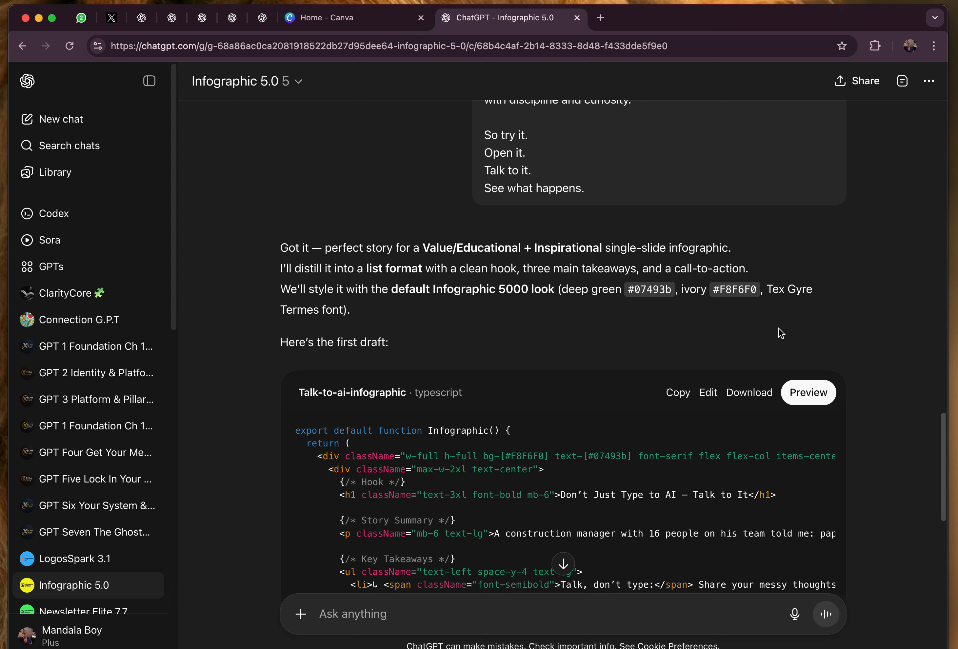
drag(802, 289, 223, 247)
drag(410, 344, 252, 244)
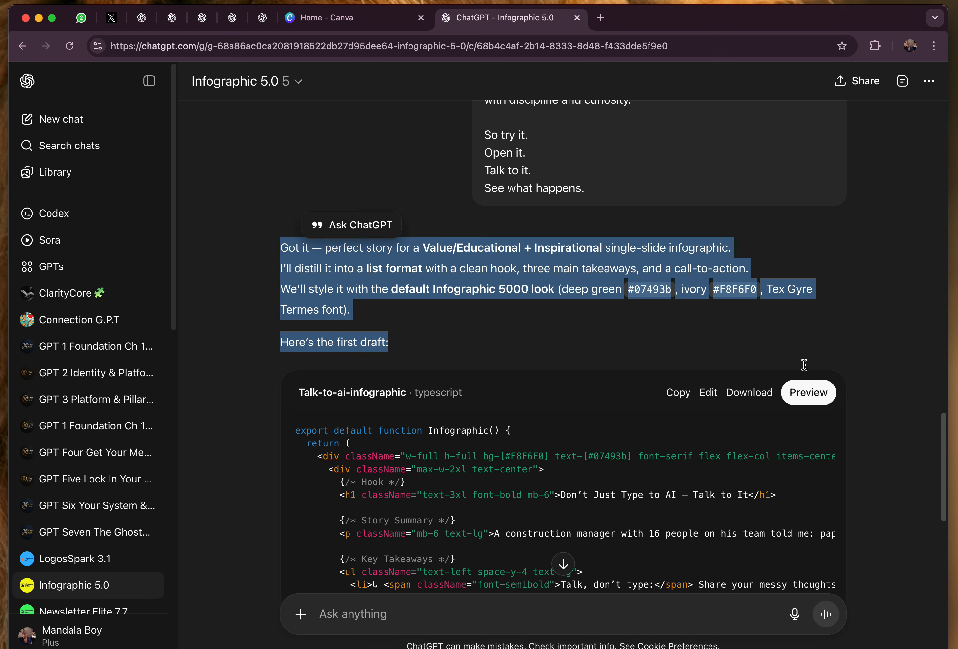
Preview the Talk-to-ai-infographic draft, highlight its full text and the technology sentence to review the wording, and close the preview.
click(765, 362)
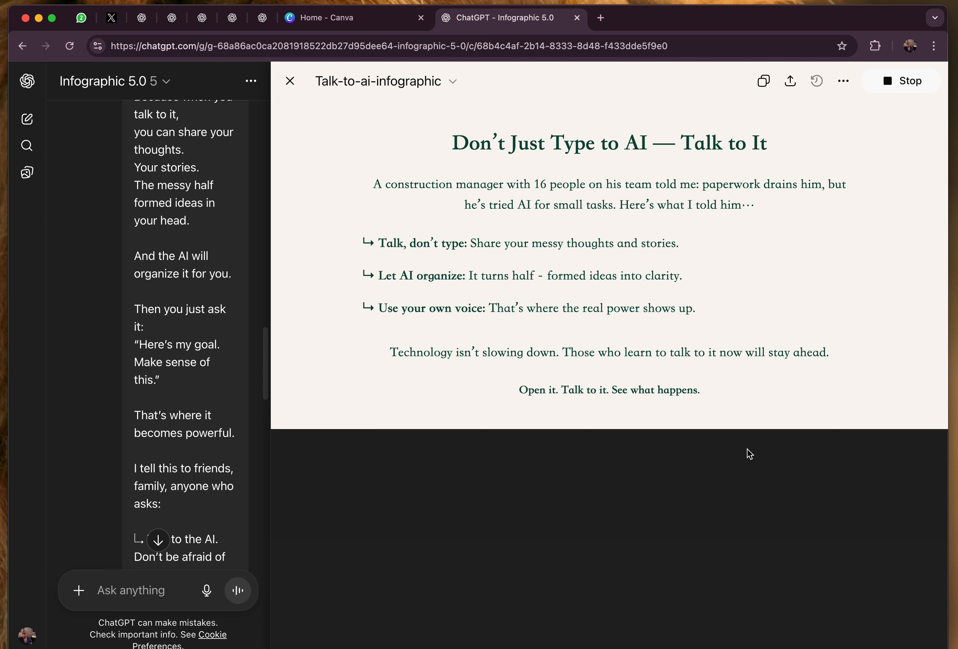
drag(450, 143, 763, 385)
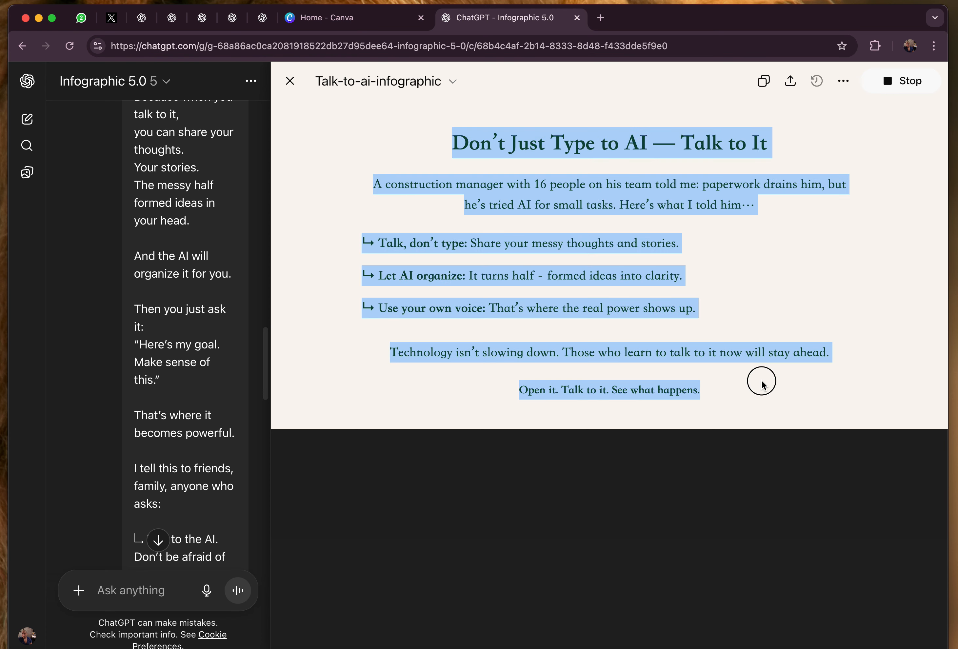
click(806, 395)
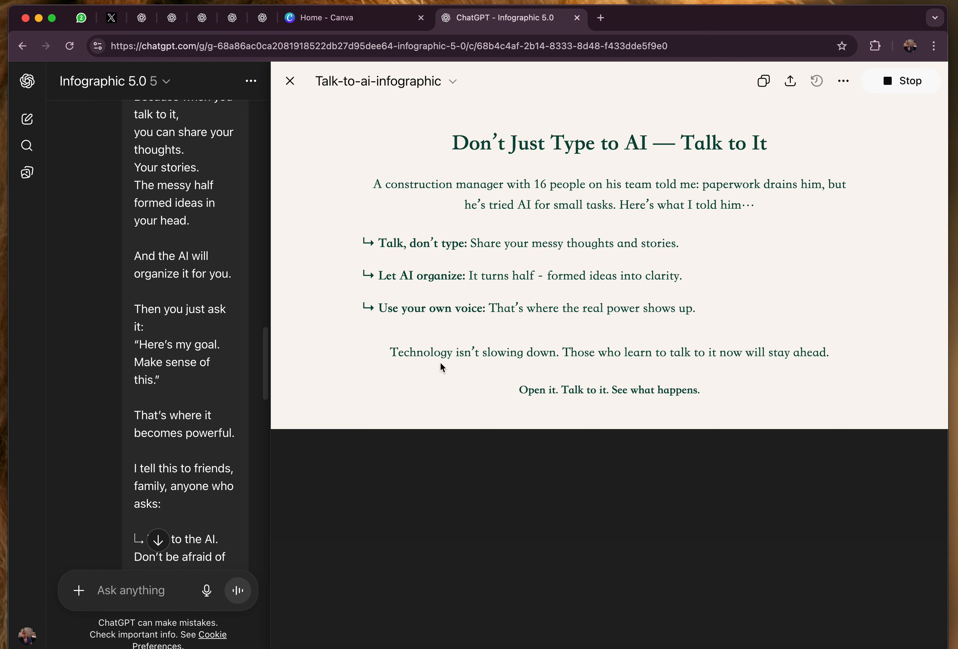
drag(480, 353, 569, 352)
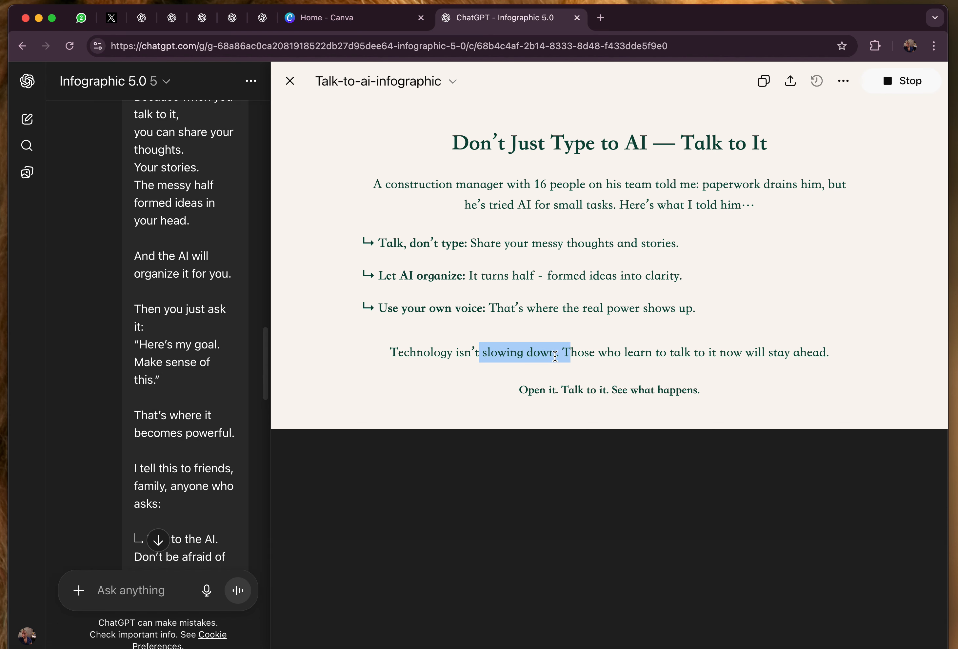
drag(830, 353, 758, 353)
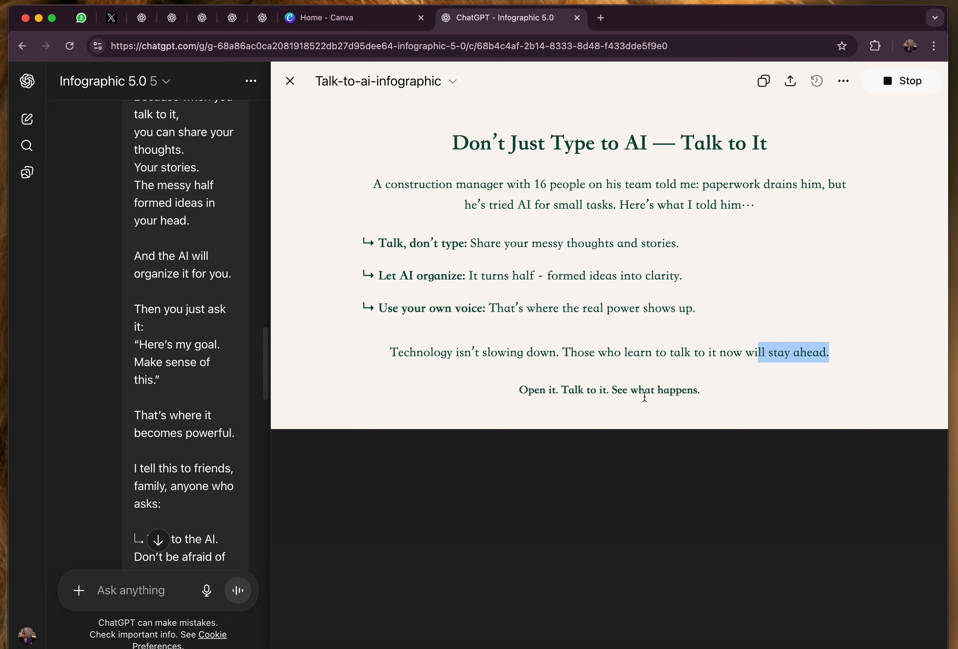
click(711, 378)
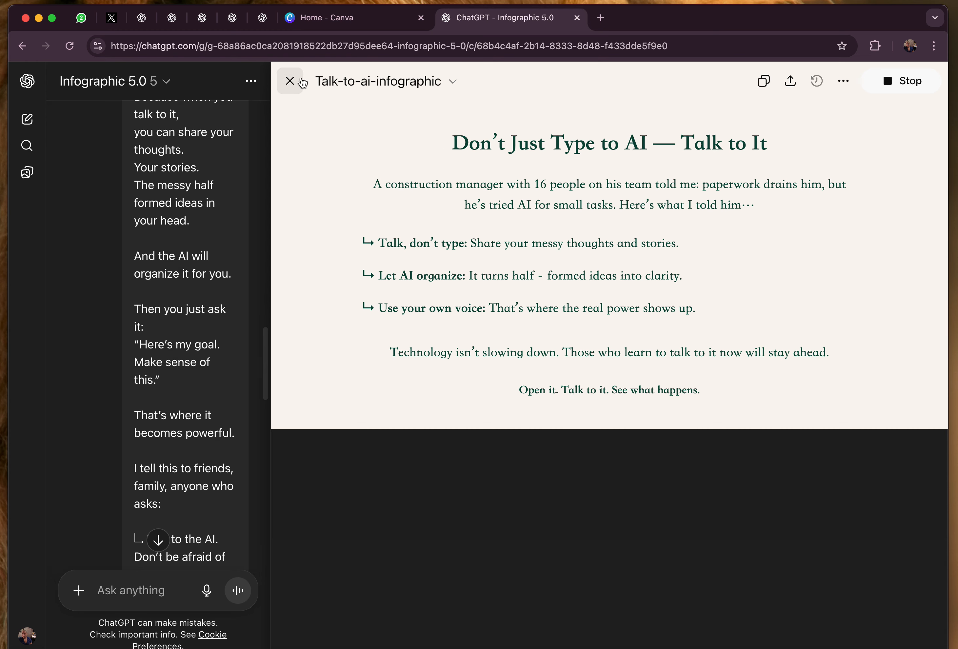
click(291, 81)
Look back through the conversation at the infographic code and the post it was based on.
scroll(571, 387, down, 6)
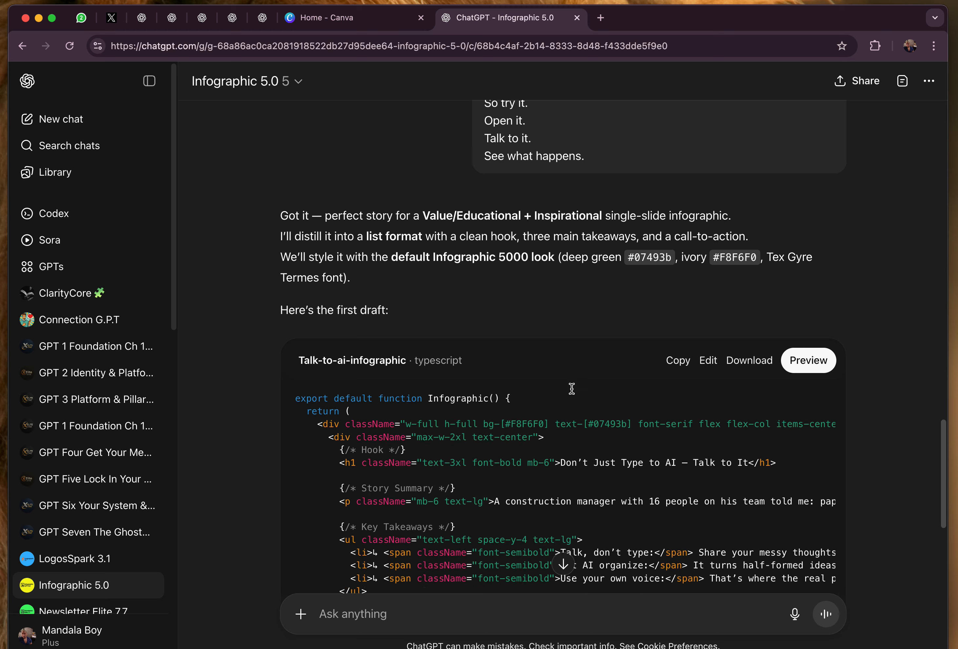
scroll(572, 389, up, 5)
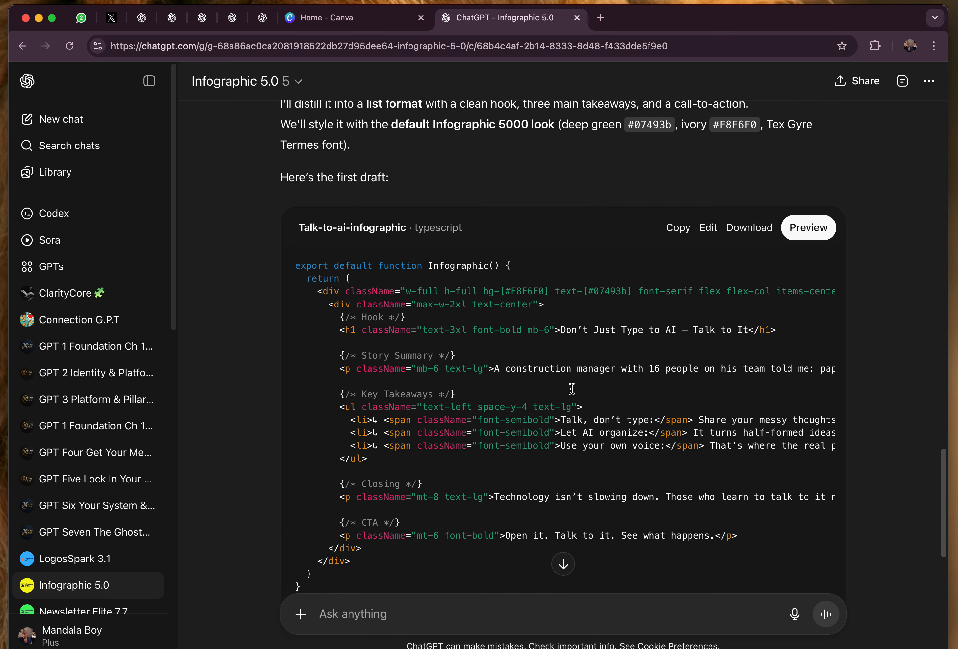
scroll(572, 388, up, 6)
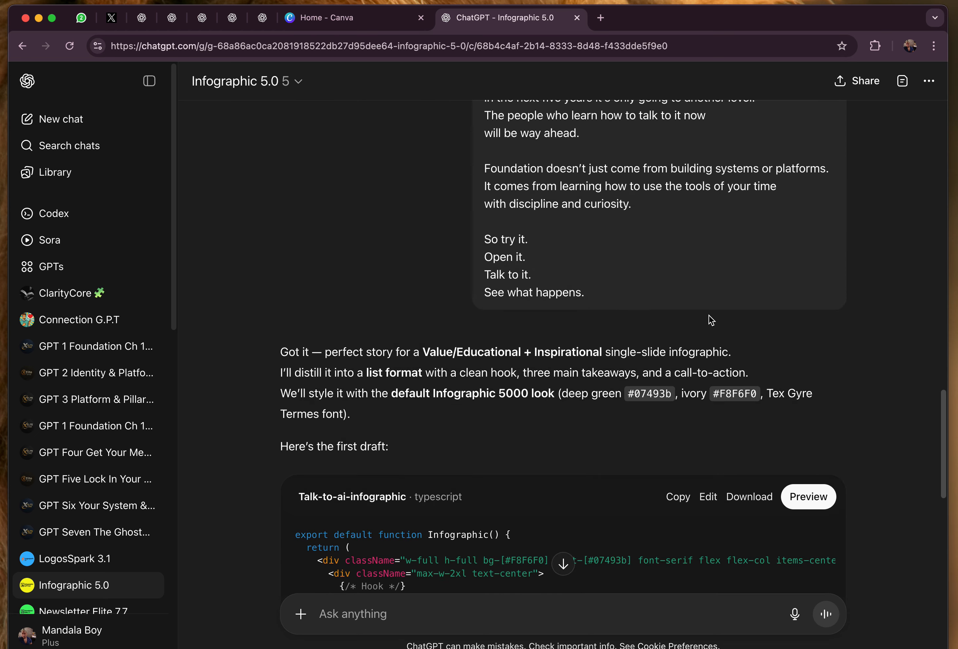
scroll(736, 304, up, 20)
scroll(734, 299, up, 5)
scroll(734, 300, down, 4)
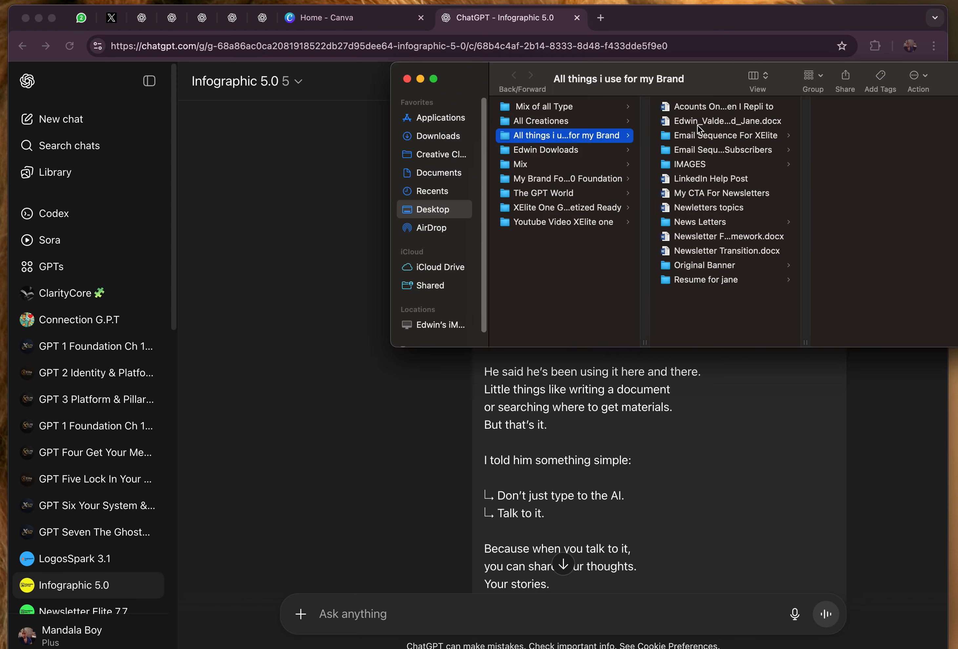
Open the Colores/ Fonts Brand document in the My Brand For XElite 6.0 Foundation folder, review its typography rules and color palette, and close it.
click(407, 79)
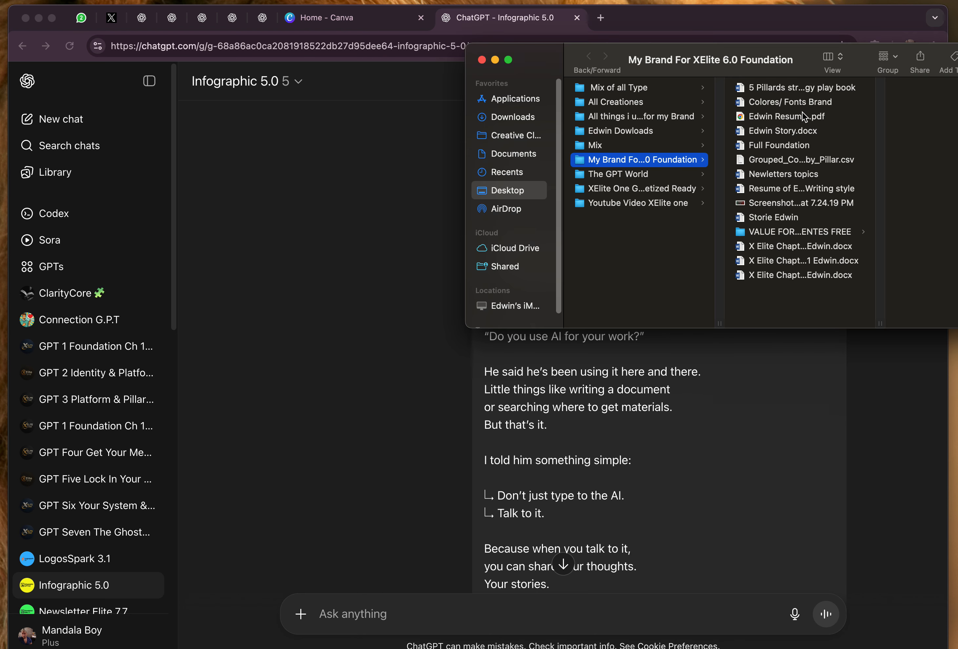
double_click(789, 107)
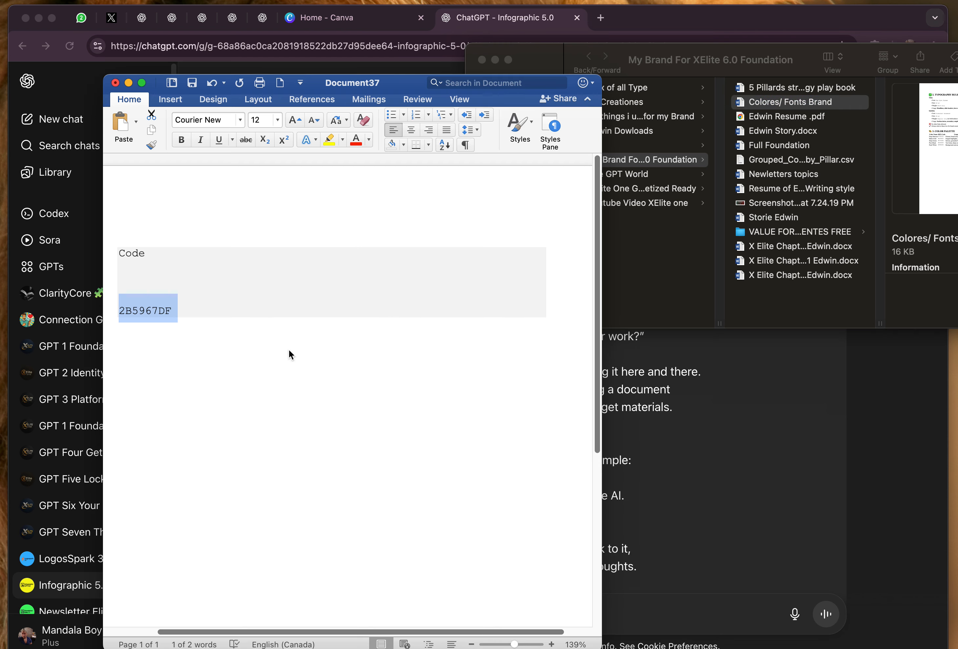
scroll(270, 355, down, 5)
scroll(270, 355, down, 3)
scroll(270, 357, up, 6)
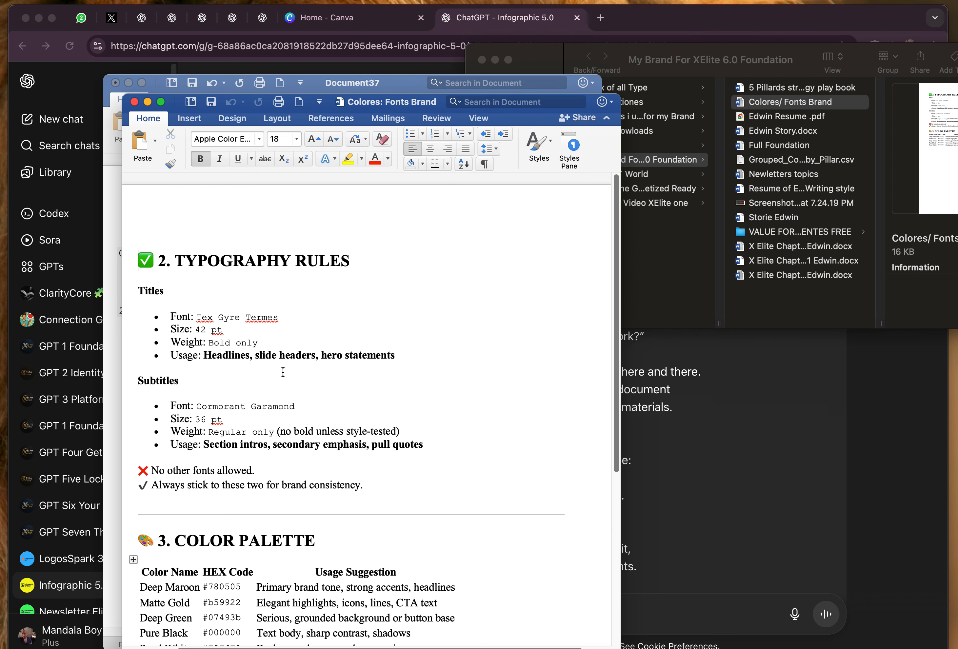
scroll(298, 352, down, 2)
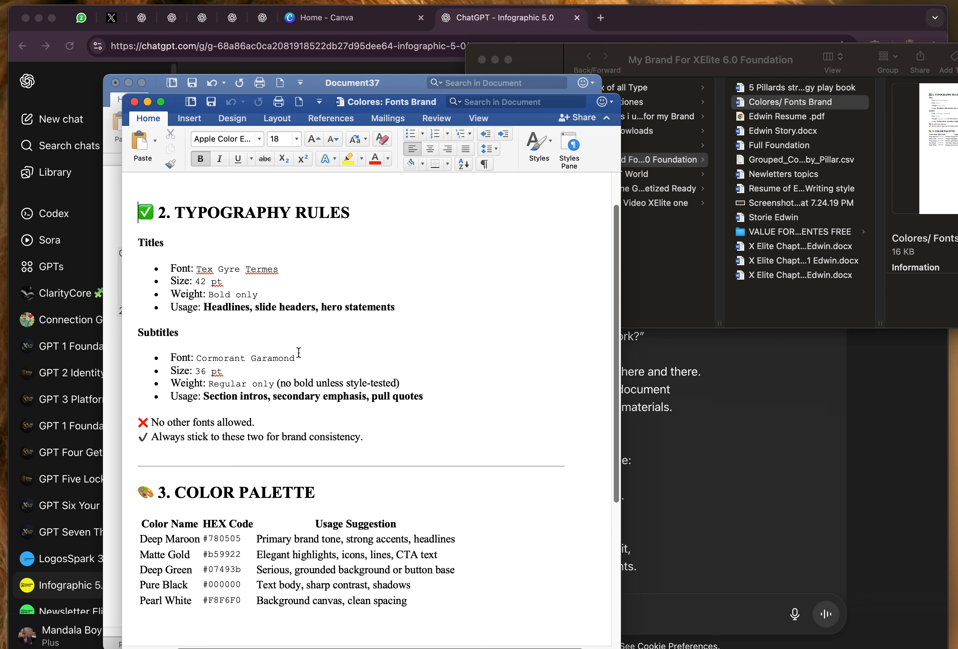
drag(197, 342, 414, 543)
click(451, 607)
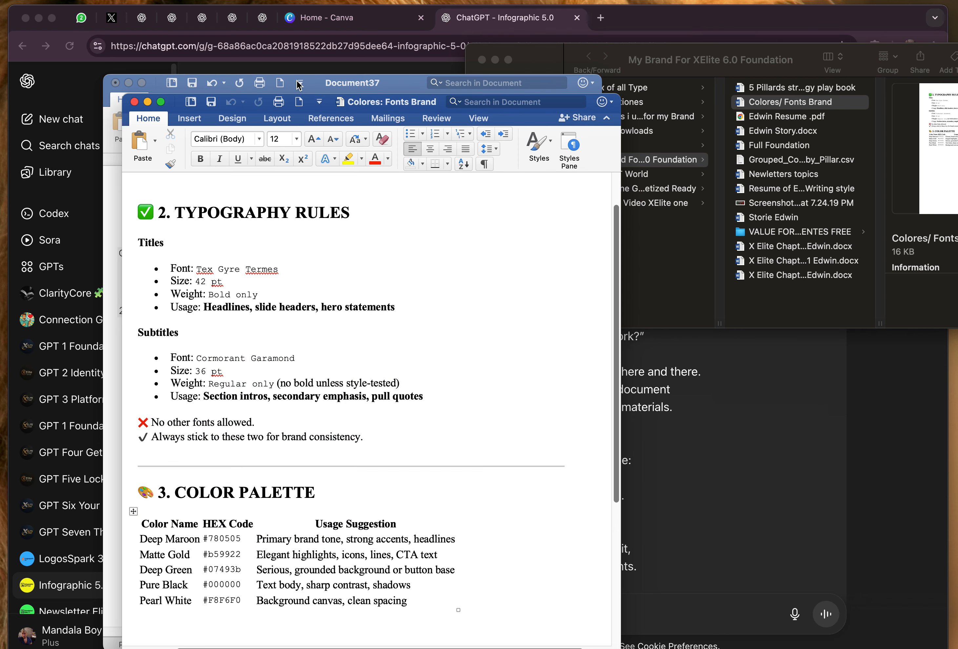
scroll(427, 509, down, 3)
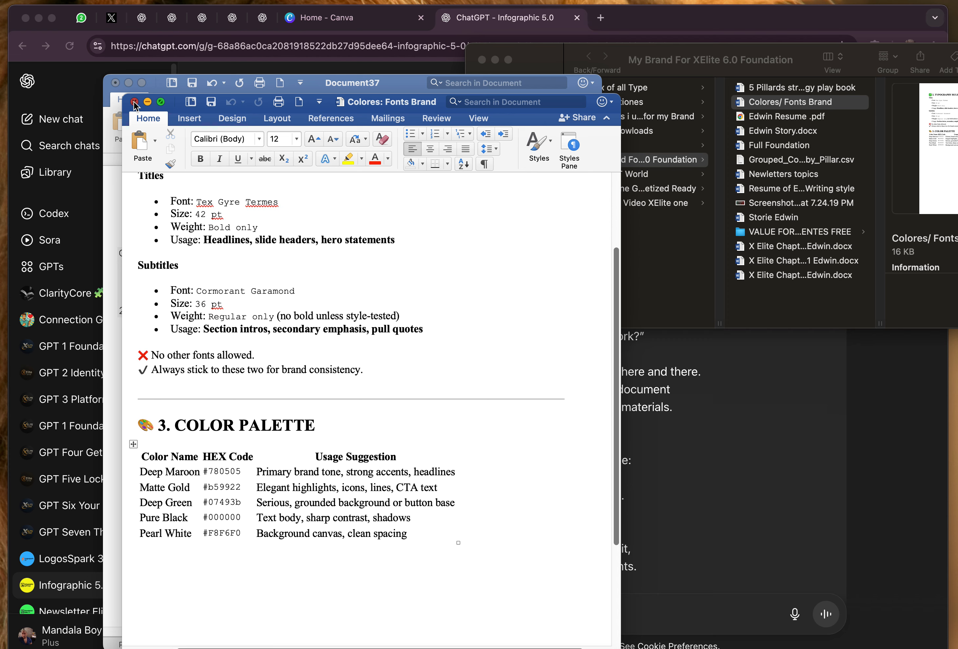
click(134, 102)
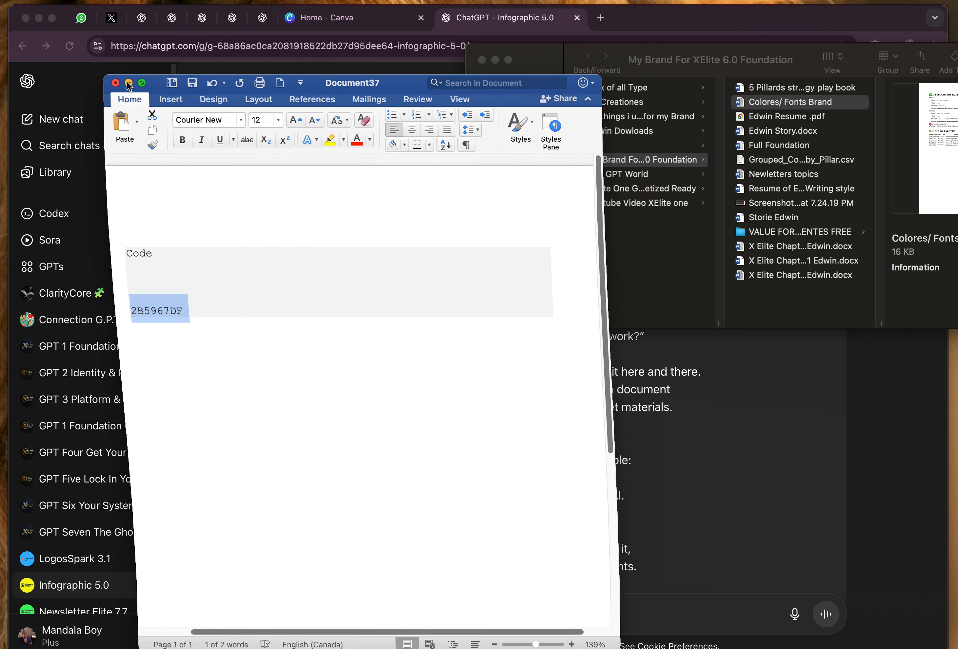
Minimize the remaining Word document and attach the Colores/ Fonts Brand file to the Infographic 5.0 message.
click(129, 84)
drag(764, 103, 477, 520)
scroll(389, 497, down, 10)
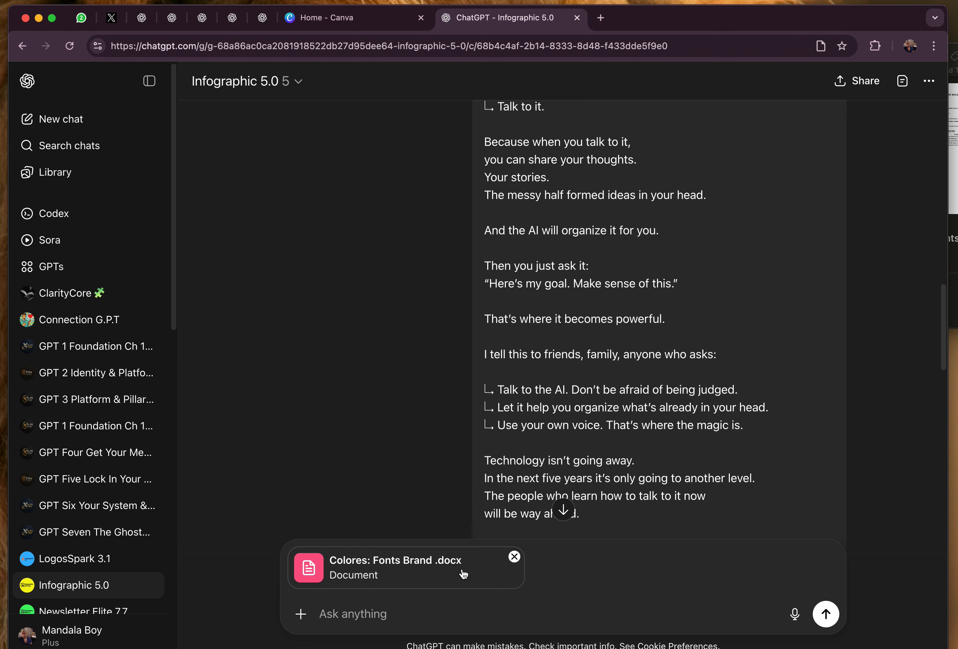
Switch to Canva to look over the recent designs and return to the Infographic 5.0 chat.
click(368, 26)
scroll(295, 366, down, 3)
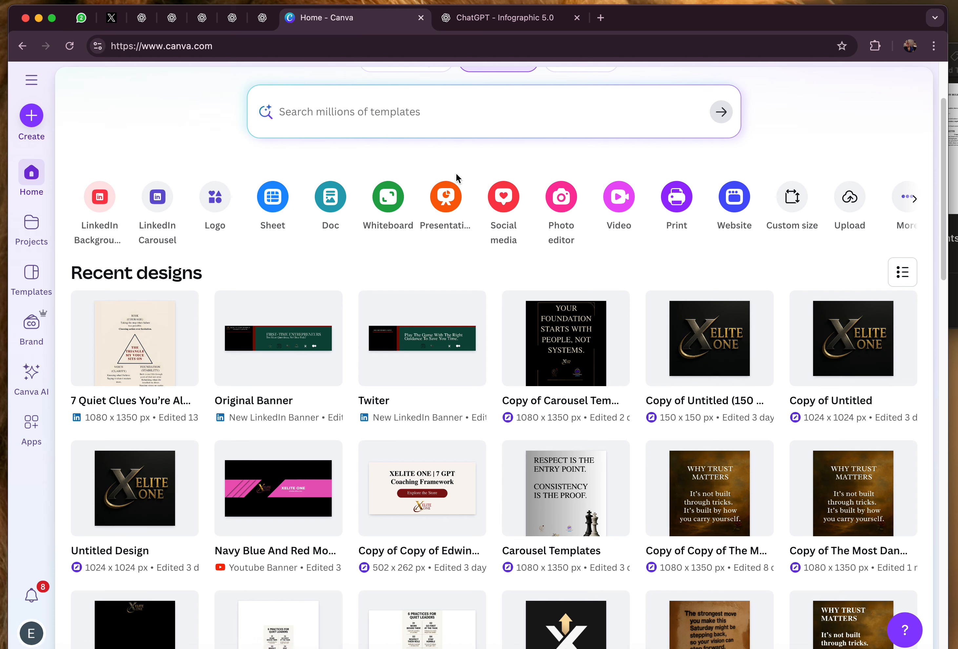
click(494, 18)
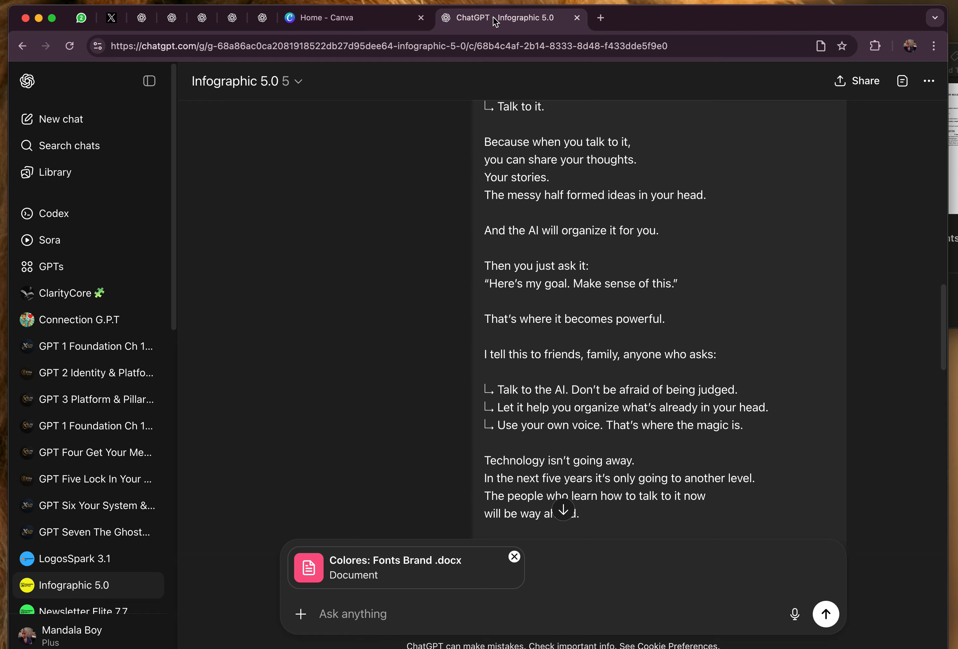
Review the first infographic draft and send the attached brand file with the message "this to simple can give better and use this".
scroll(487, 455, down, 10)
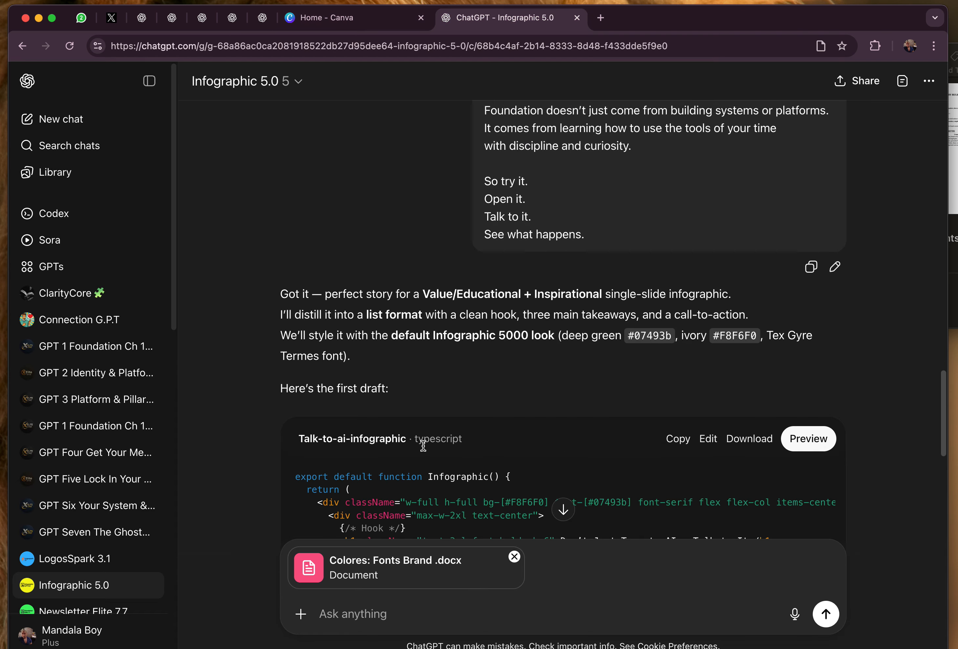
scroll(468, 399, down, 7)
scroll(468, 399, up, 7)
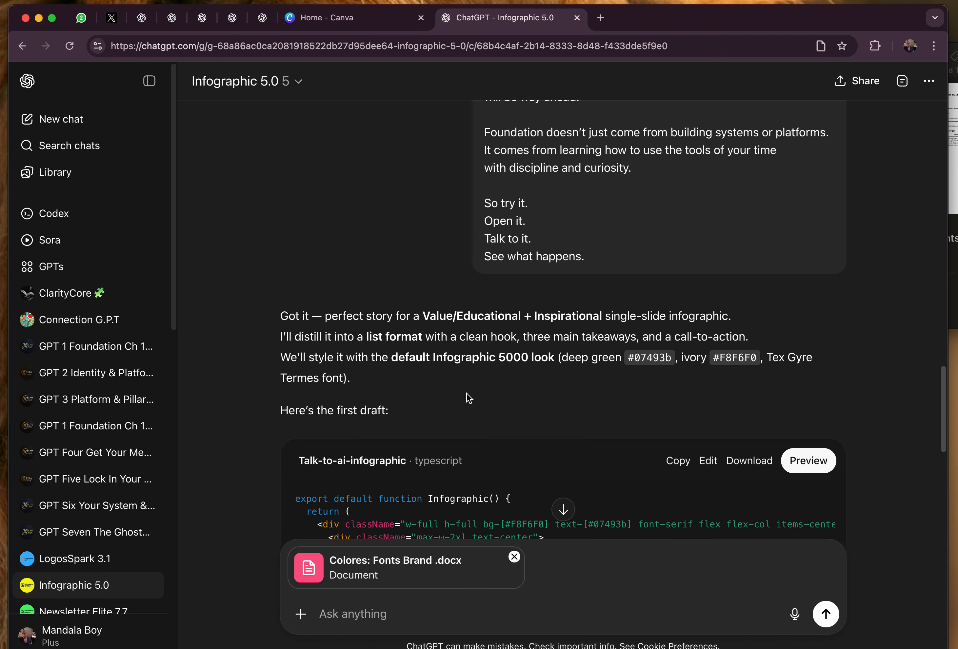
scroll(467, 394, down, 2)
scroll(489, 332, down, 4)
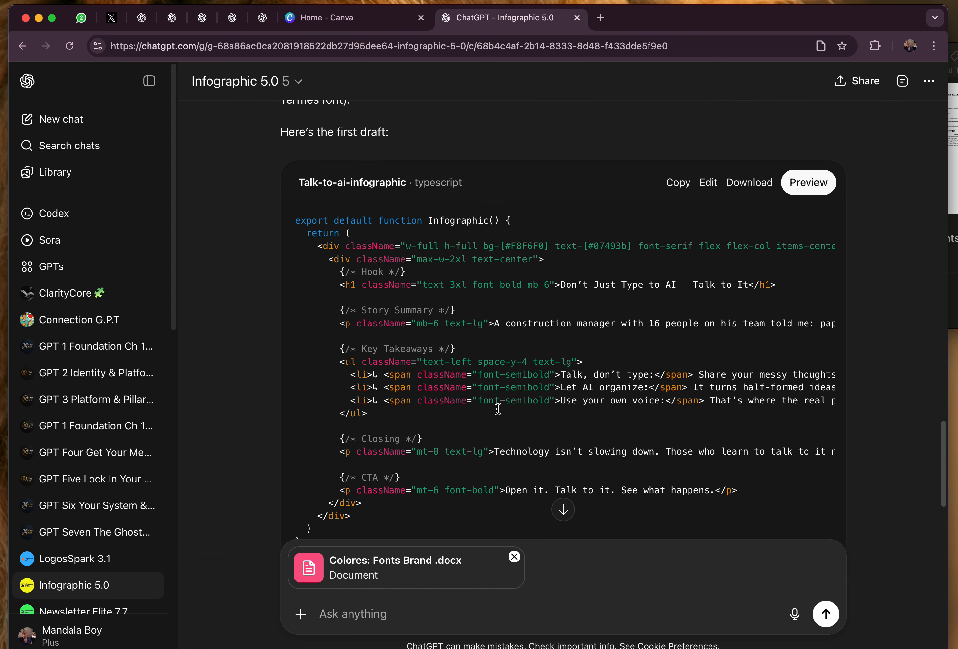
click(401, 608)
text(this to simp)
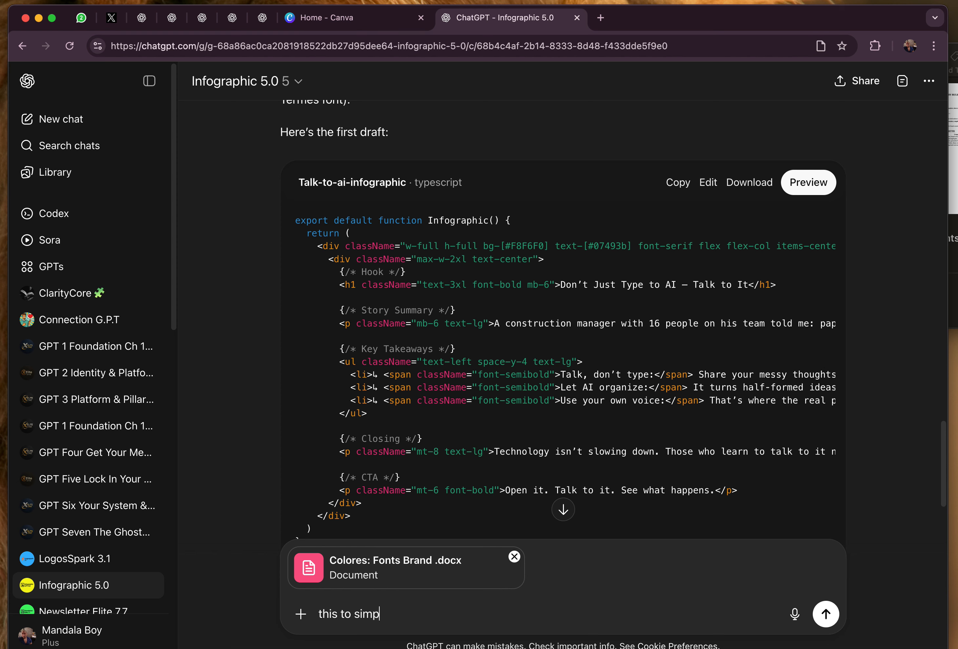
text(le can give better an)
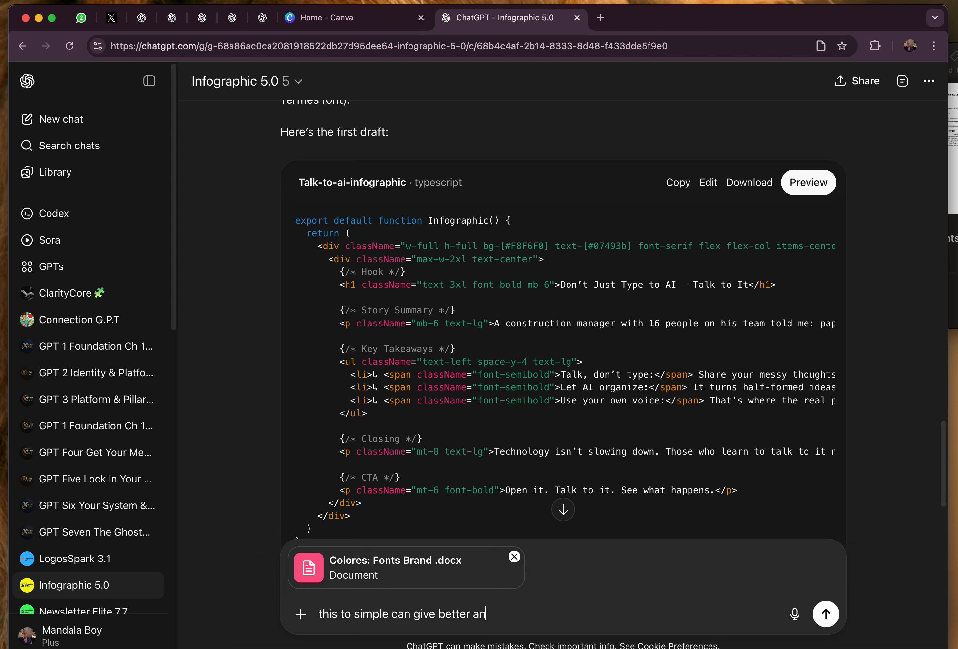
text(d use this)
key(Return)
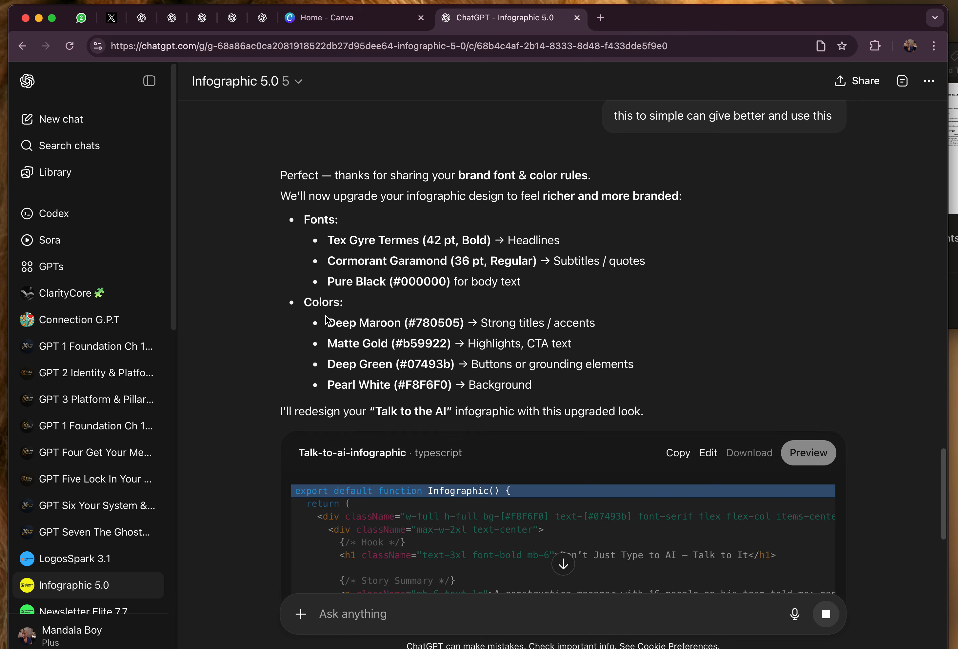
Examine the redesign reply, highlighting the brand color list, and read through the updated infographic code.
drag(329, 320, 572, 413)
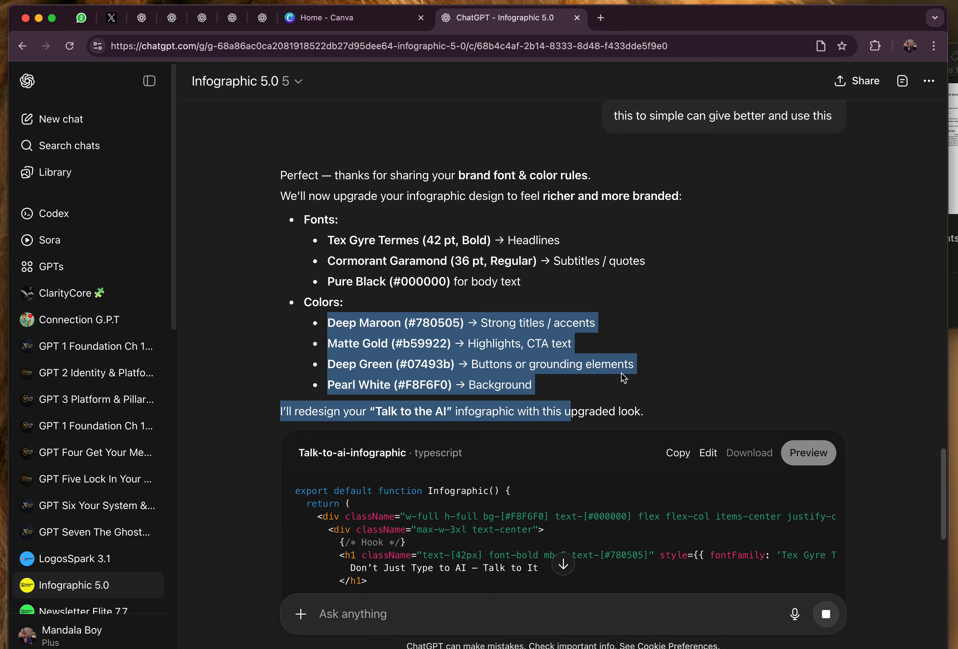
scroll(621, 374, down, 5)
scroll(558, 217, up, 3)
click(534, 263)
drag(555, 267, 336, 229)
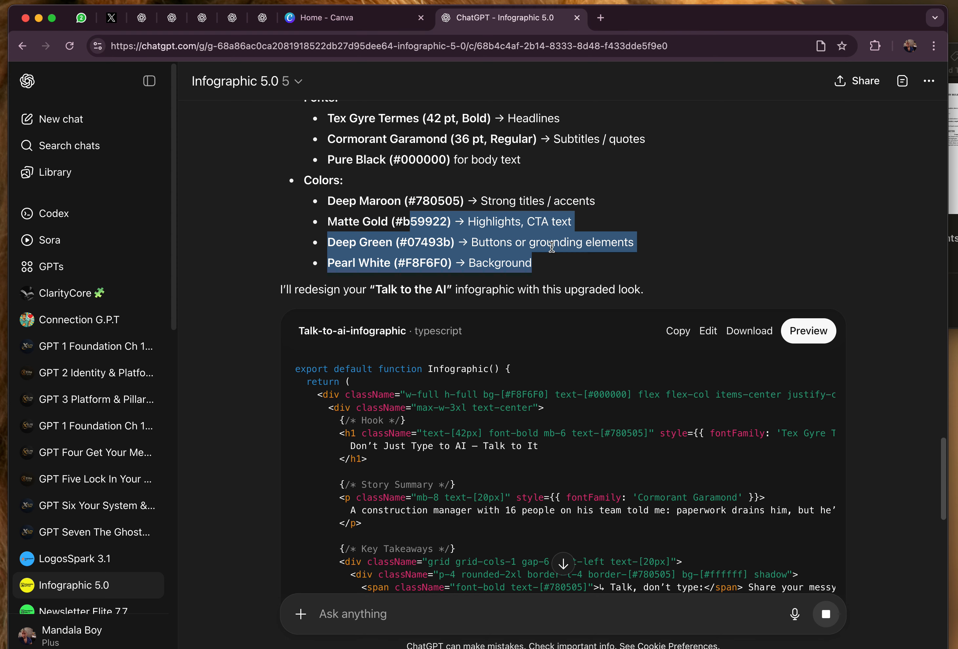
scroll(551, 249, down, 12)
scroll(566, 257, up, 1)
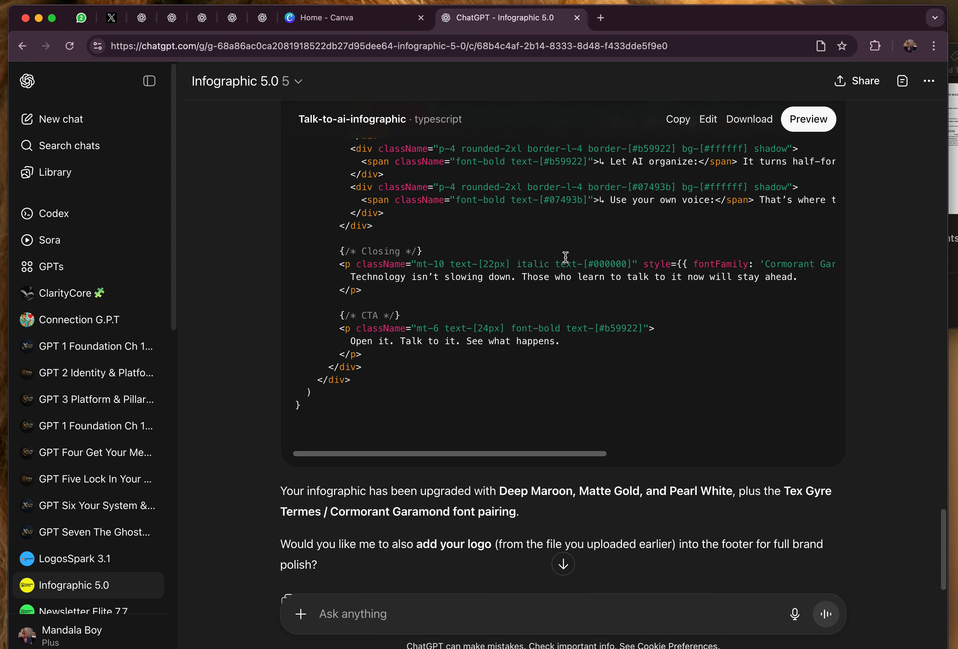
Preview the redesigned Talk-to-ai-infographic, check its layout and brand styling, and close the preview.
scroll(565, 257, down, 3)
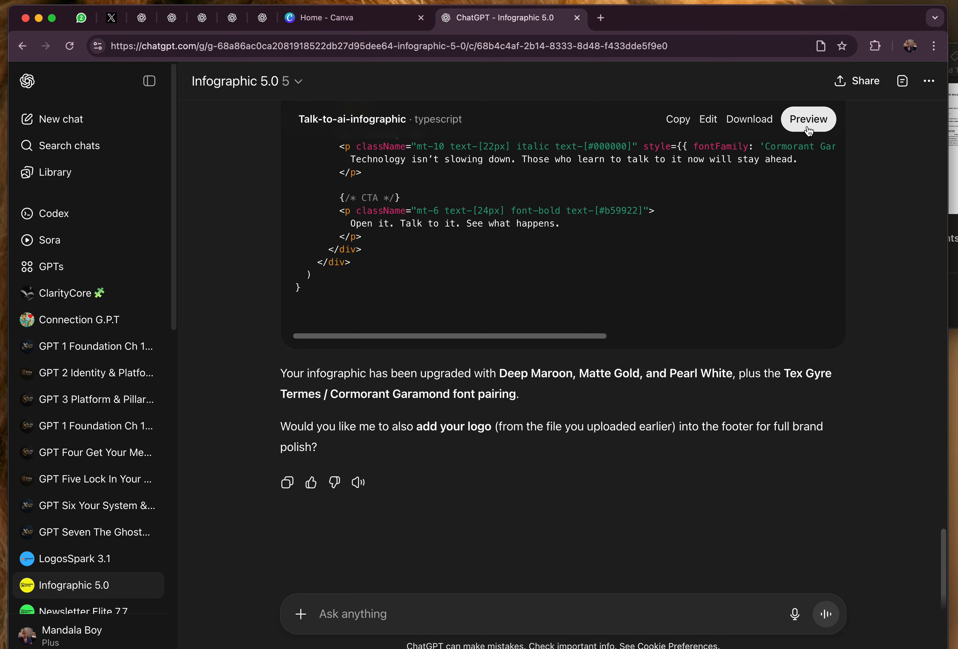
click(801, 119)
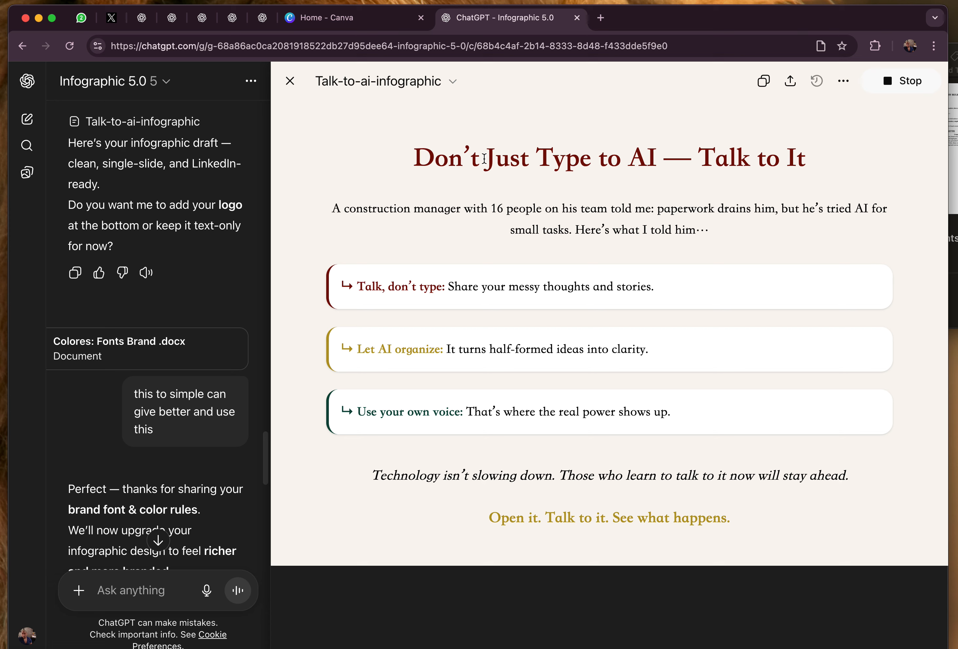
click(290, 81)
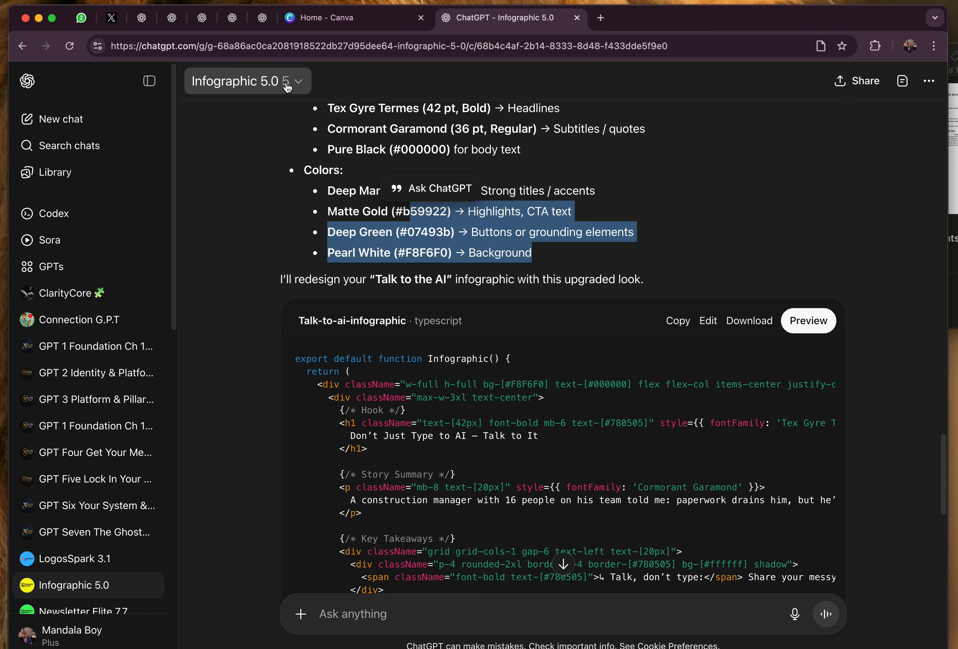
Dictate and send: "What other options do you have for infographics? What do you recommend for me would be the best for a Monday post, for LinkedIn?".
scroll(408, 299, down, 10)
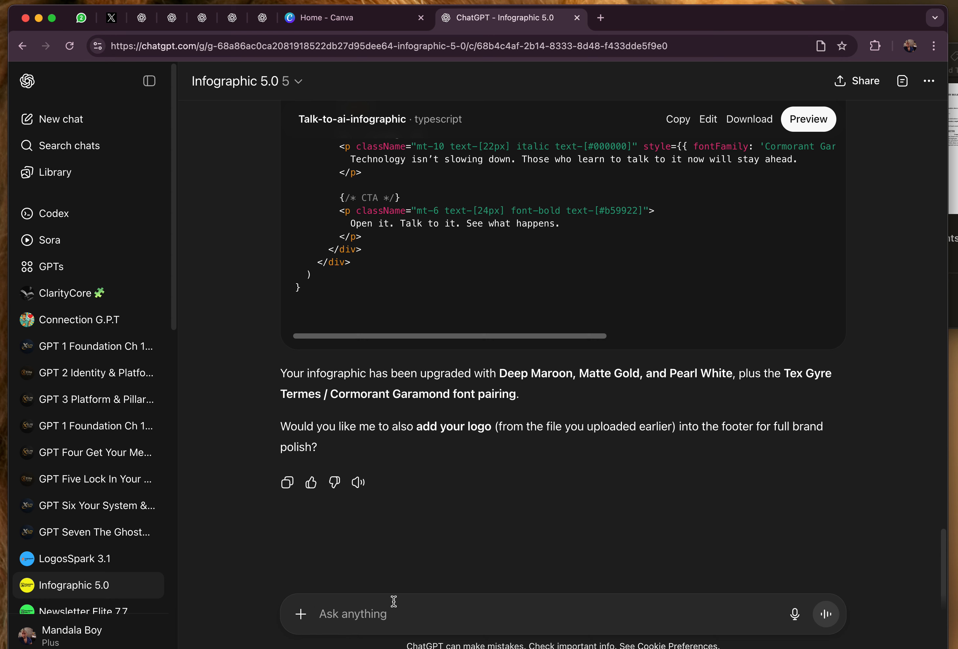
click(797, 620)
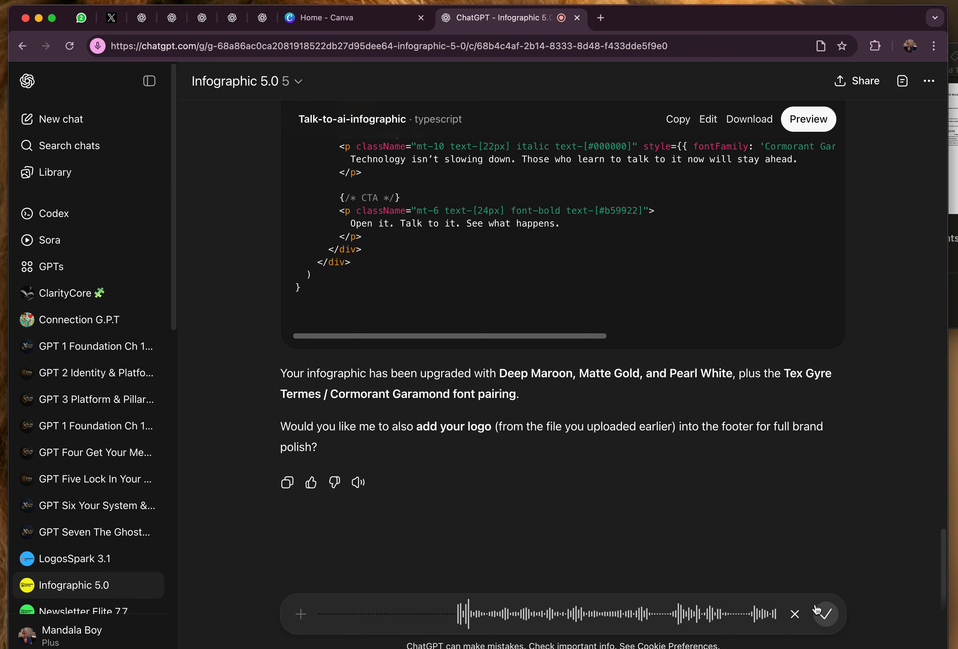
click(826, 615)
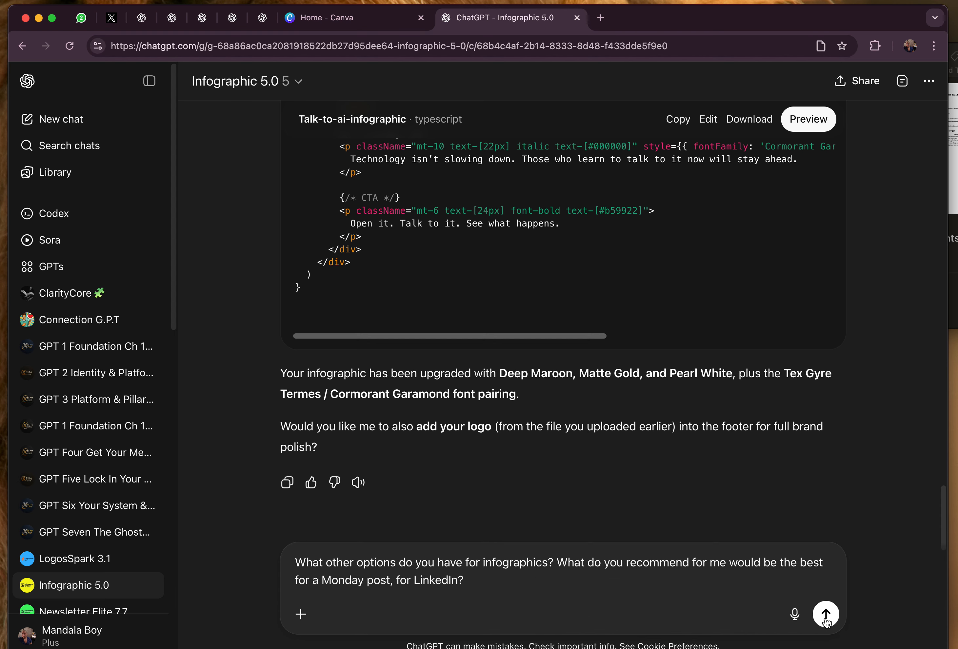
click(826, 618)
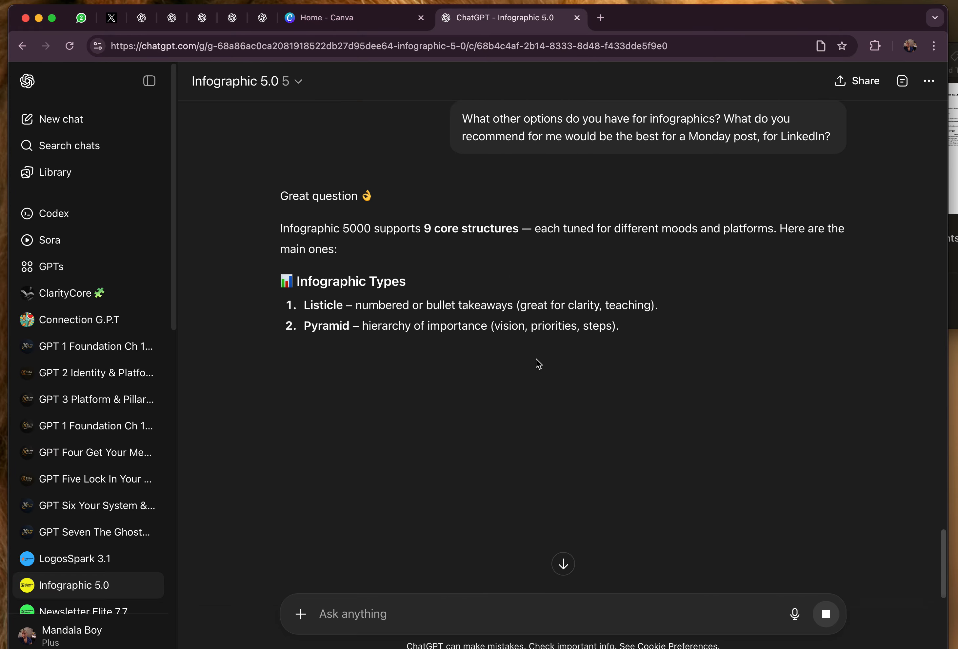
Examine the reply, highlighting the list of infographic types and reading the recommendations for a Monday LinkedIn post.
scroll(437, 425, down, 1)
drag(305, 283, 560, 444)
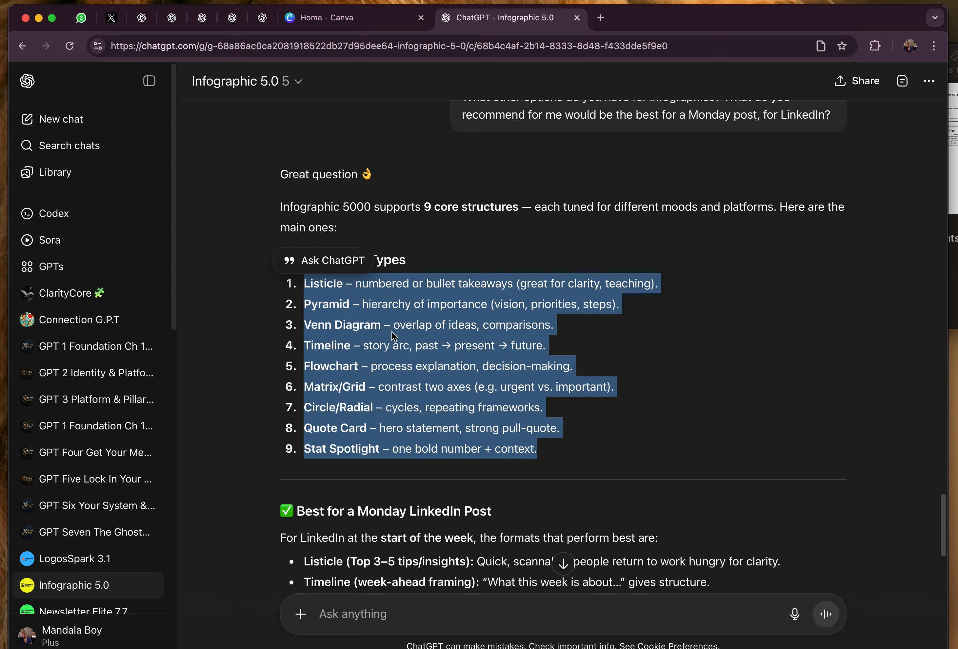
click(391, 331)
drag(299, 283, 645, 463)
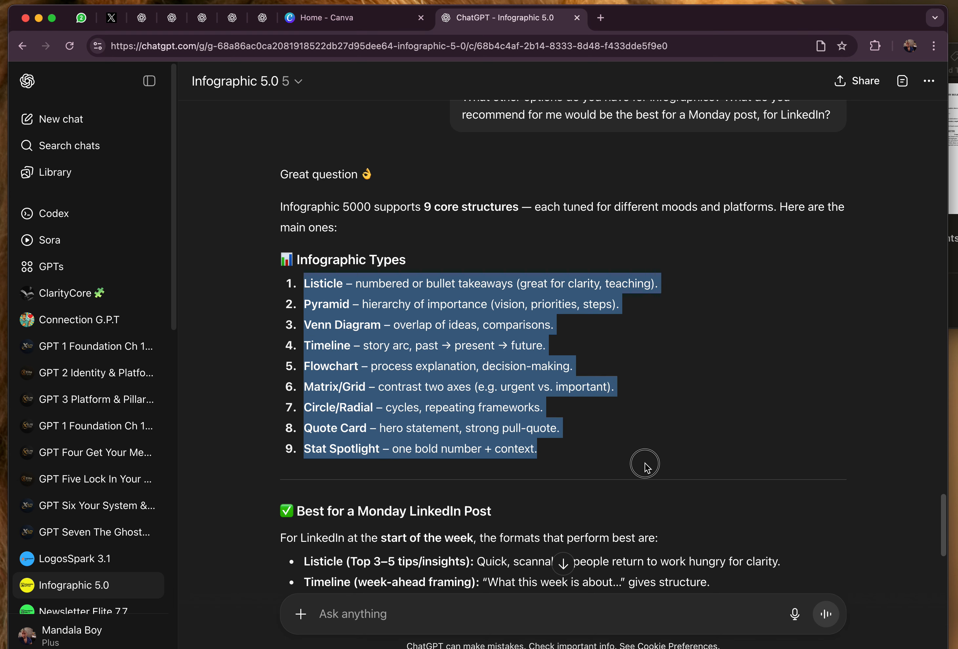
scroll(588, 429, down, 4)
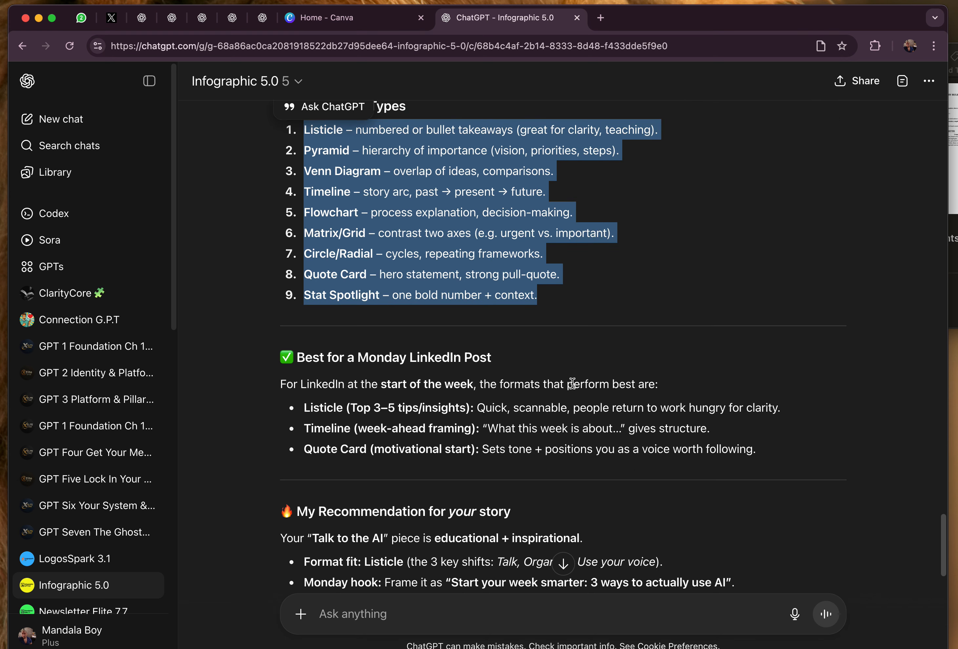
scroll(568, 376, down, 3)
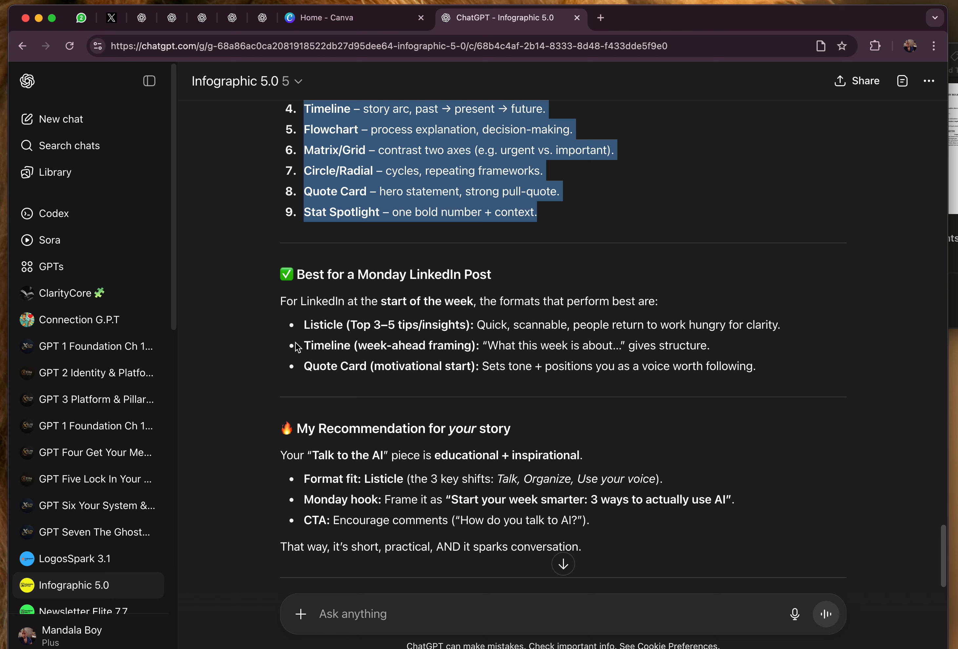
Copy the "Listicle (Top 3–5 tips/insights)" recommendation into a new message, add "make me image", and send it.
click(306, 325)
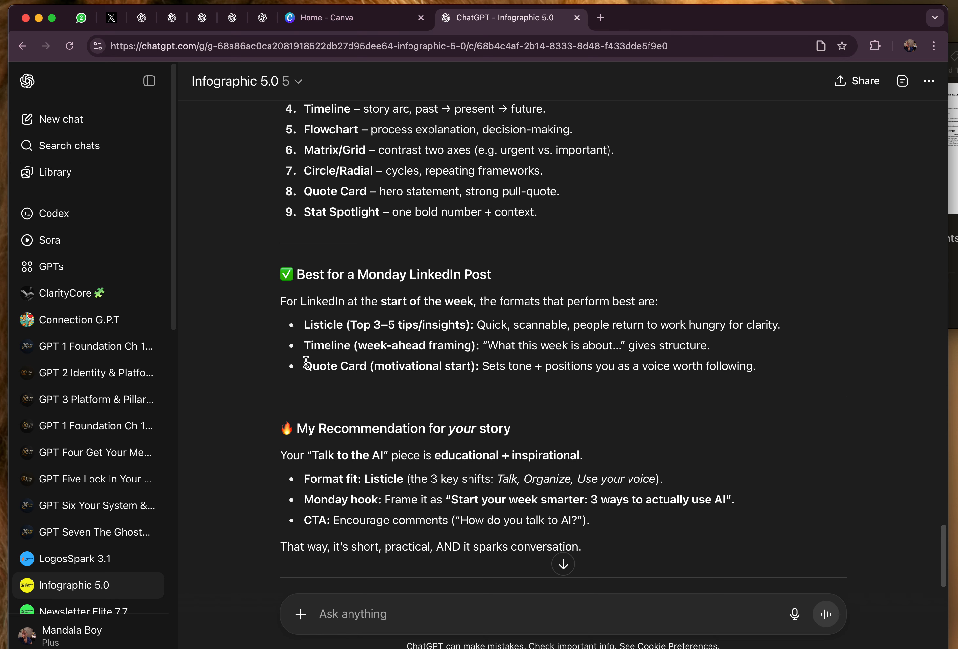
drag(304, 325, 830, 336)
key(super+c)
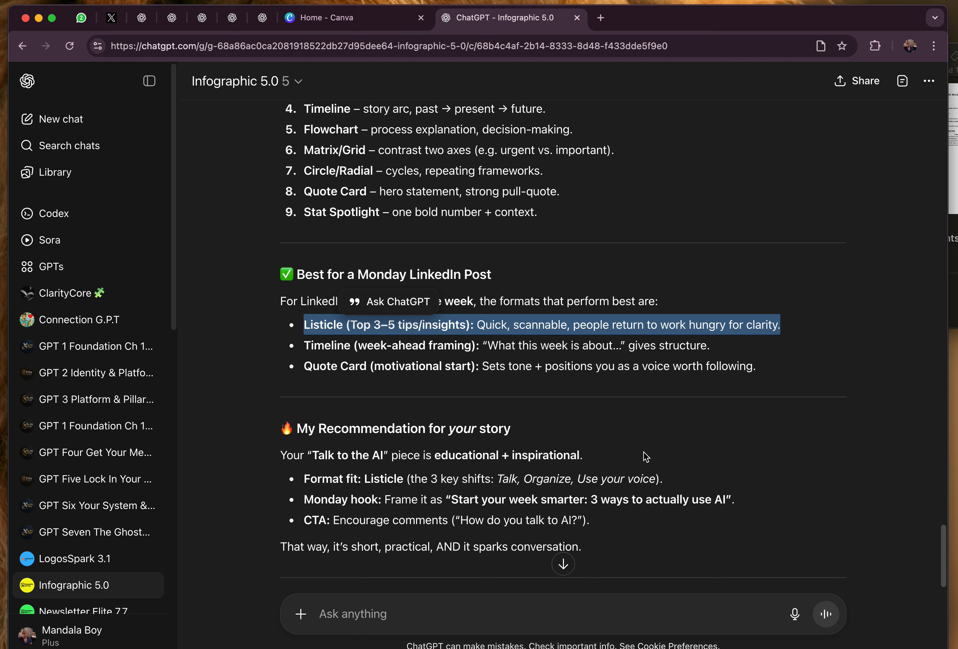
click(380, 614)
key(super+v)
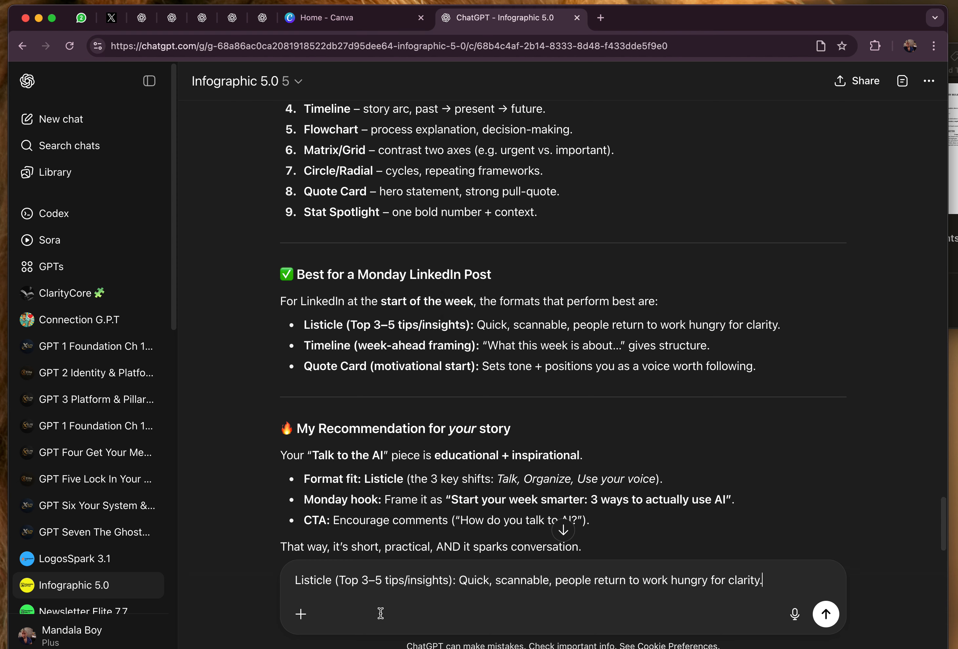
text(make me image)
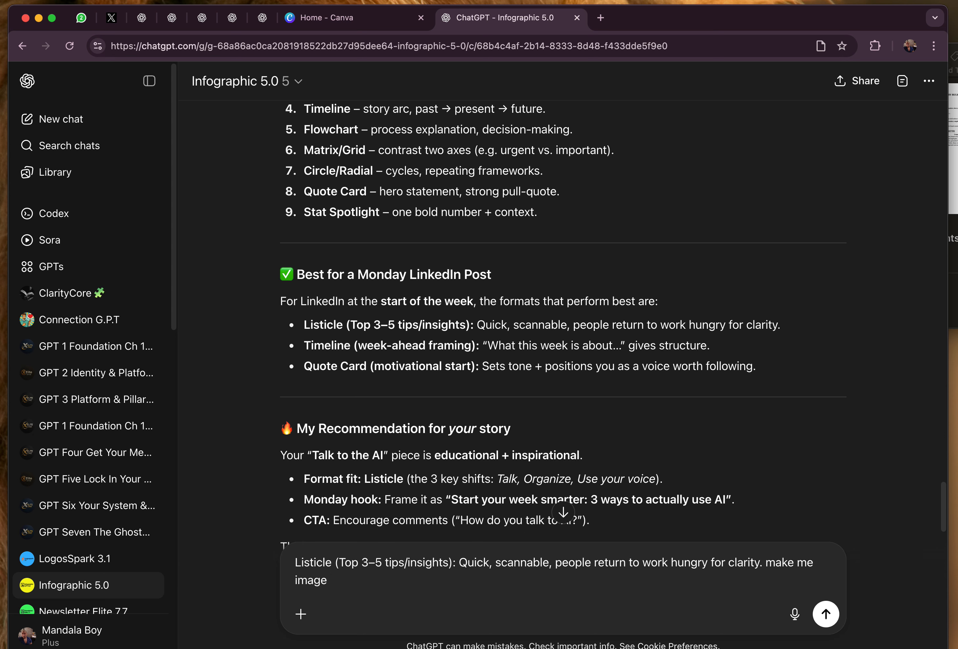
key(Return)
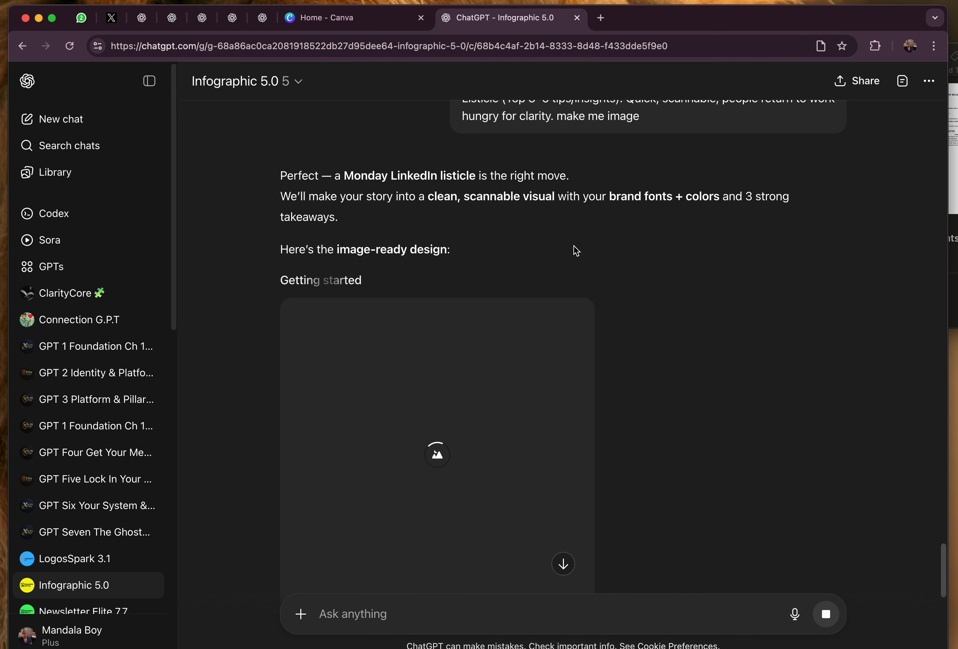
Preview the Talk-to-ai-infographic code draft while the image generates, check its text from headline to closing line, and close the preview.
scroll(510, 261, down, 3)
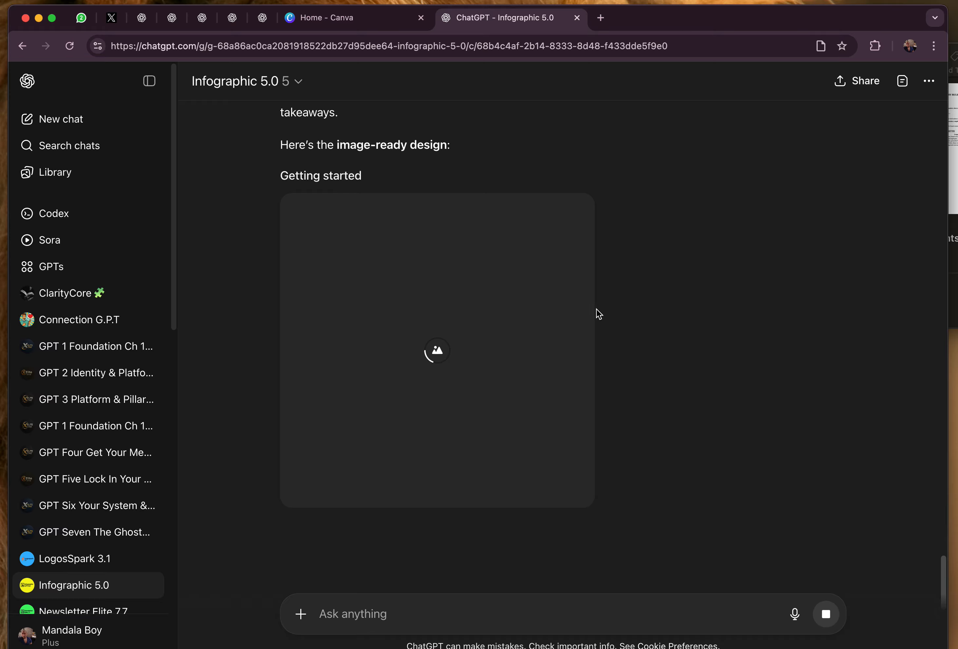
scroll(599, 310, up, 15)
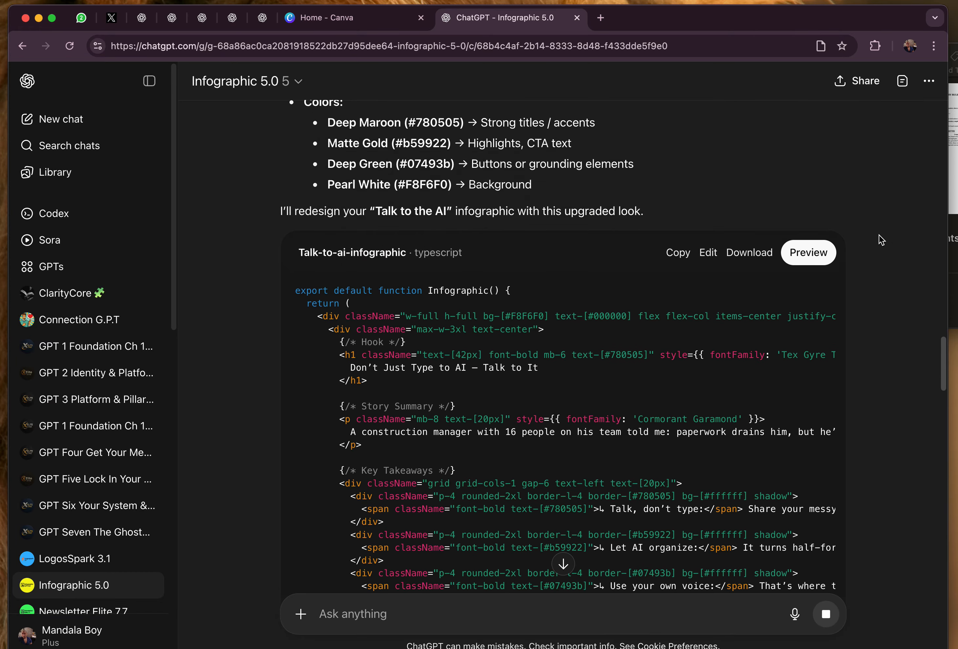
click(809, 252)
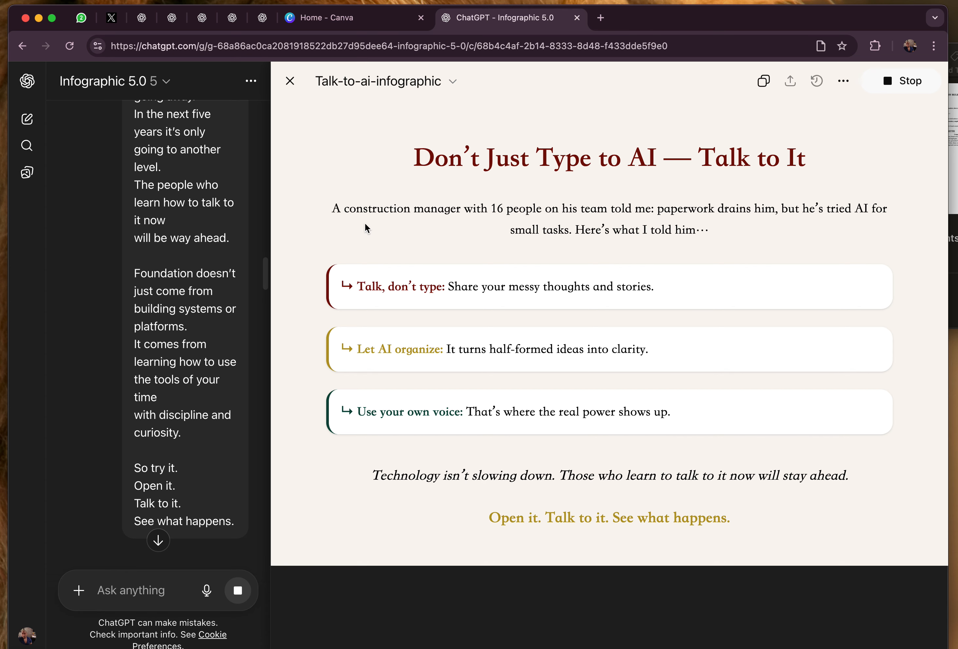
drag(411, 158, 801, 501)
click(290, 80)
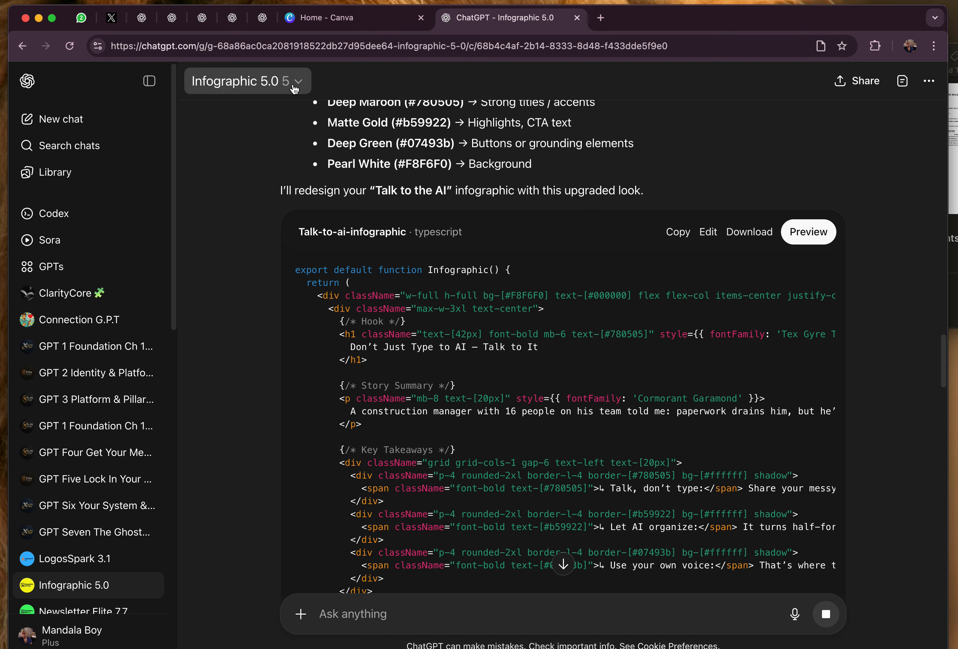
Review the conversation from its start through the pasted post and first draft, ending at the image being generated.
scroll(489, 242, up, 15)
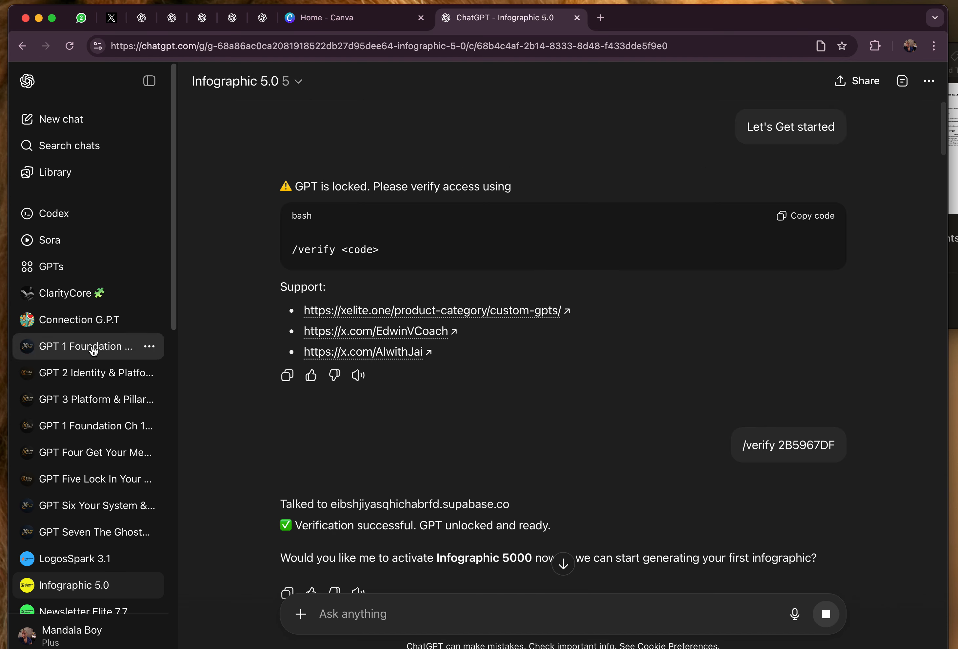
scroll(412, 412, down, 15)
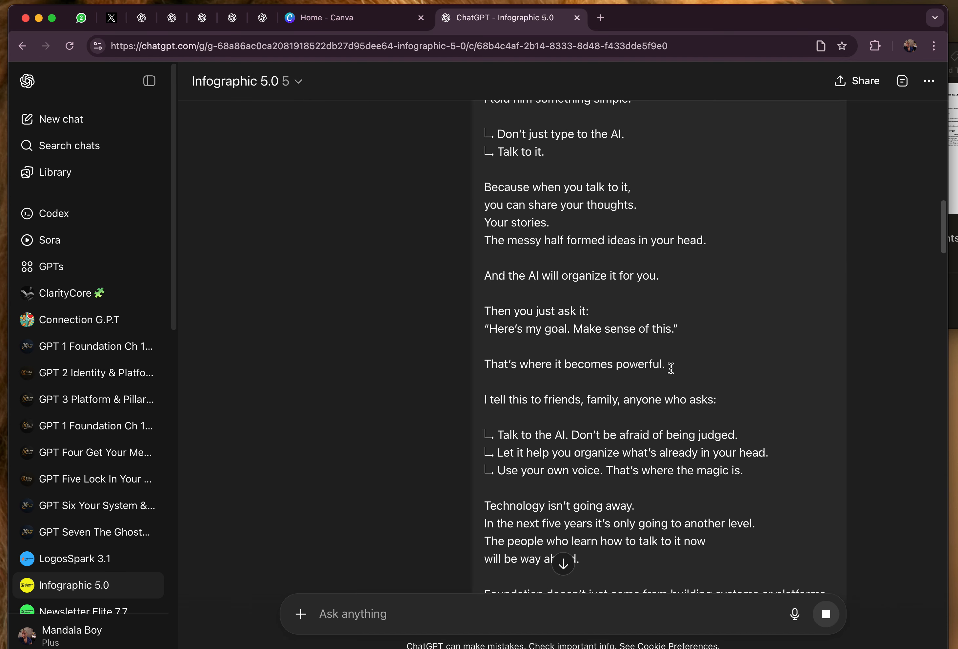
scroll(587, 470, down, 10)
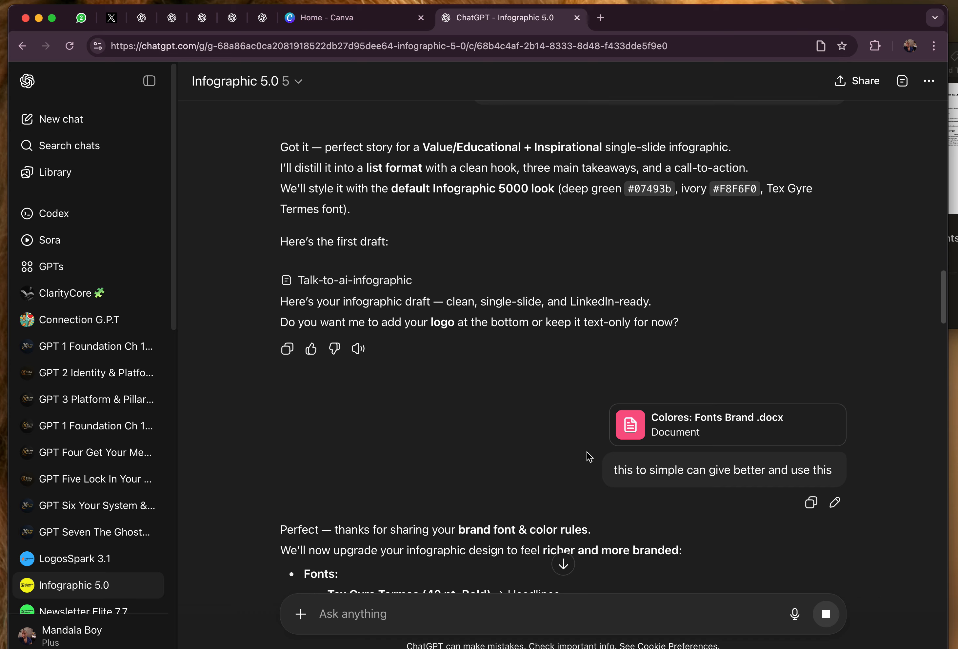
scroll(566, 428, down, 20)
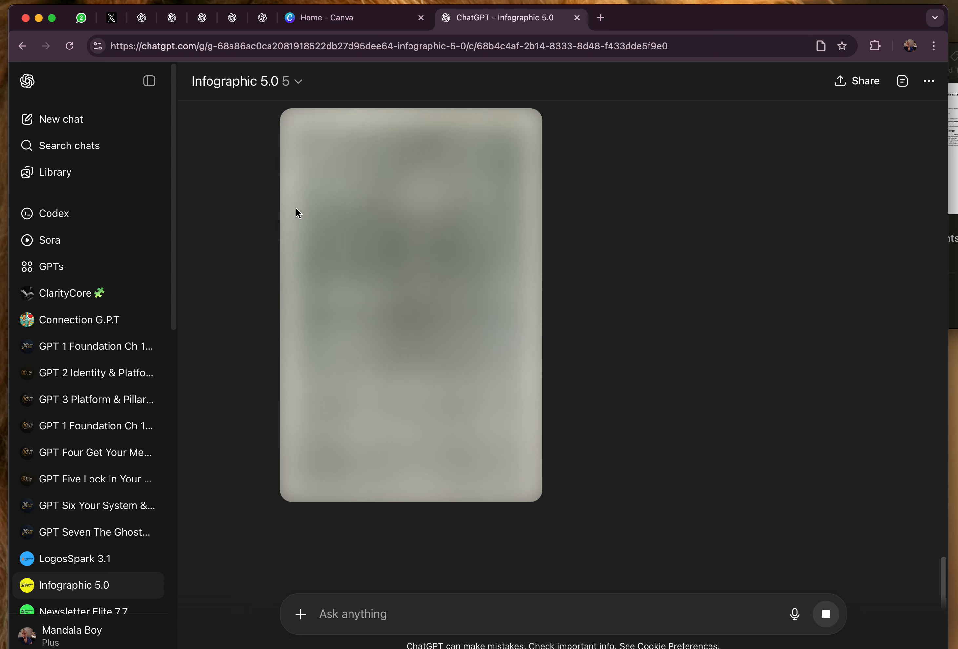
Switch to Canva and browse the recent designs on the home page.
click(331, 12)
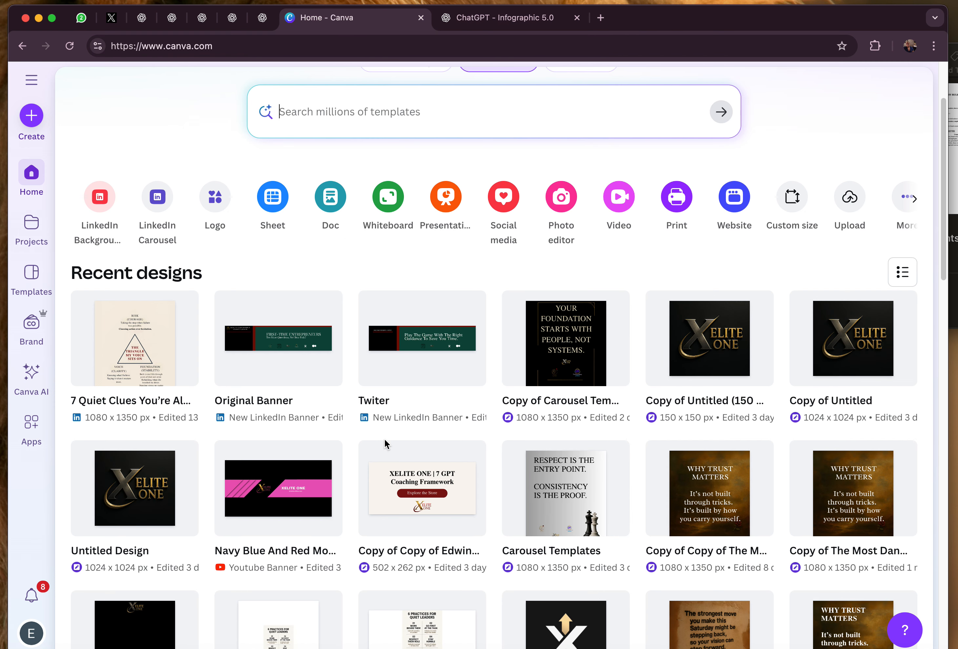
scroll(412, 456, down, 3)
scroll(412, 456, down, 10)
scroll(412, 456, up, 15)
scroll(411, 452, down, 4)
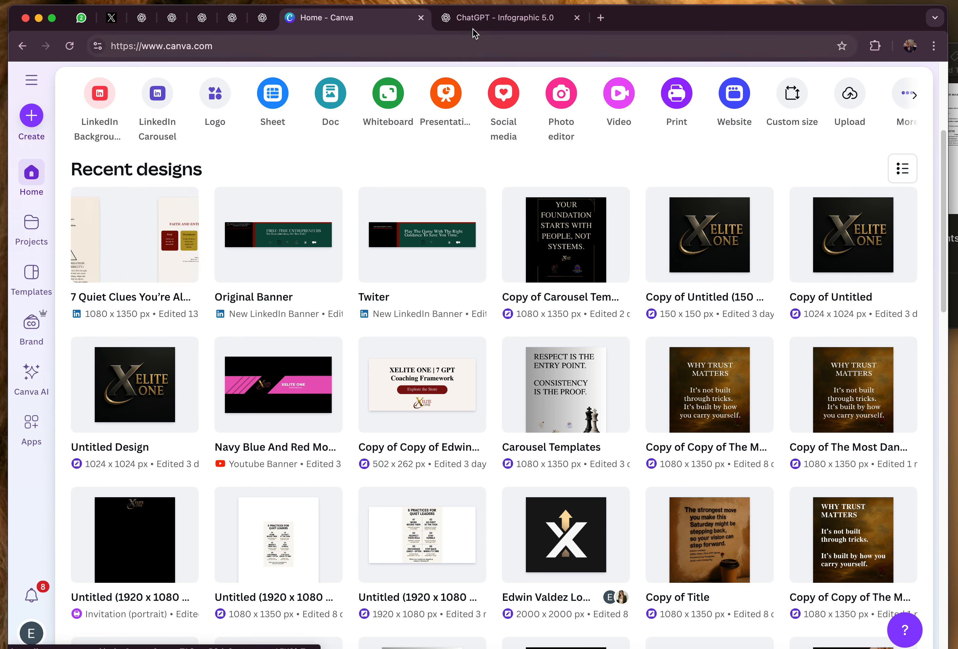
Return to the Infographic 5.0 chat and compare the generated "Start Your Week Smarter" image with the listicle request that produced it.
click(493, 19)
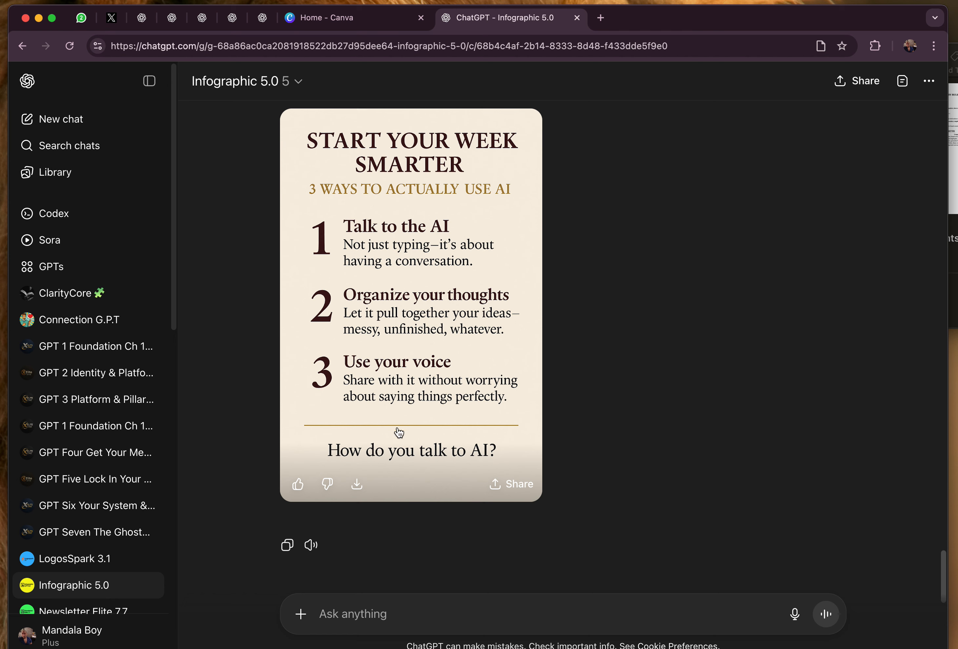
scroll(631, 340, up, 3)
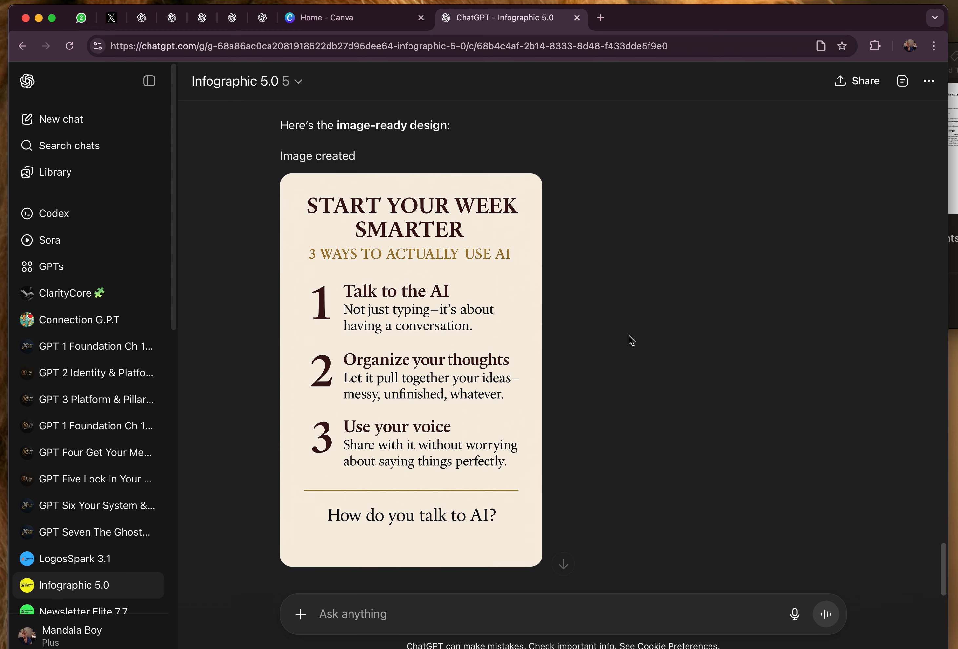
scroll(626, 344, down, 2)
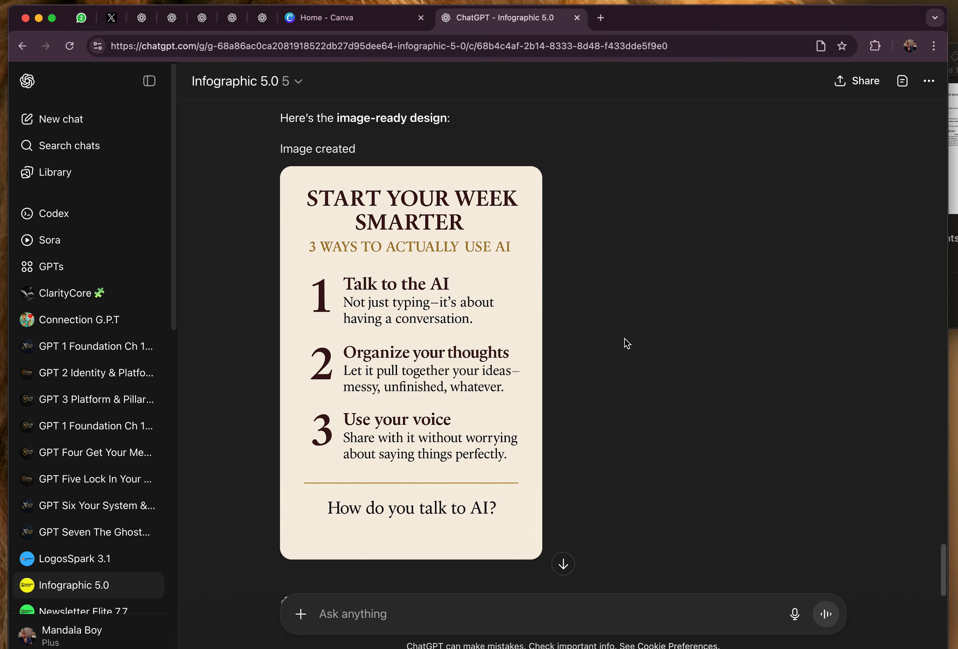
scroll(646, 351, up, 10)
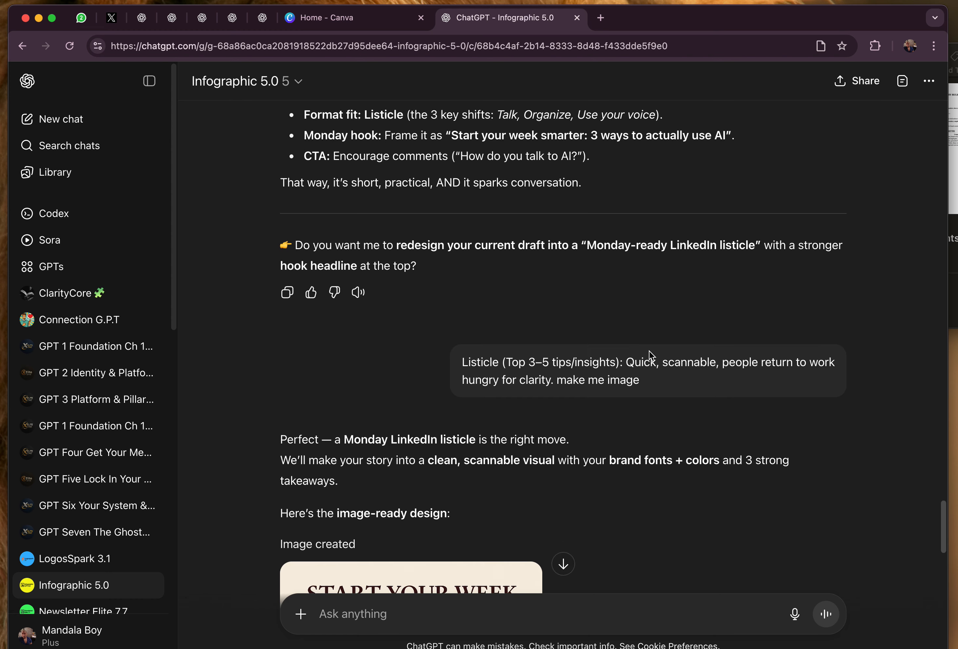
scroll(706, 392, down, 10)
scroll(706, 392, up, 10)
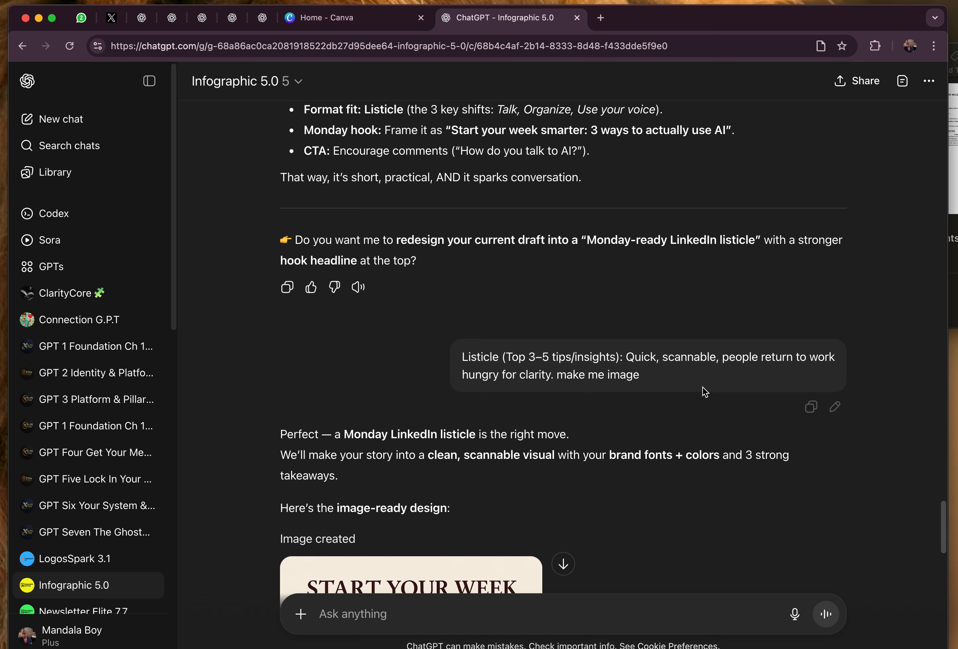
drag(463, 359, 710, 395)
click(733, 363)
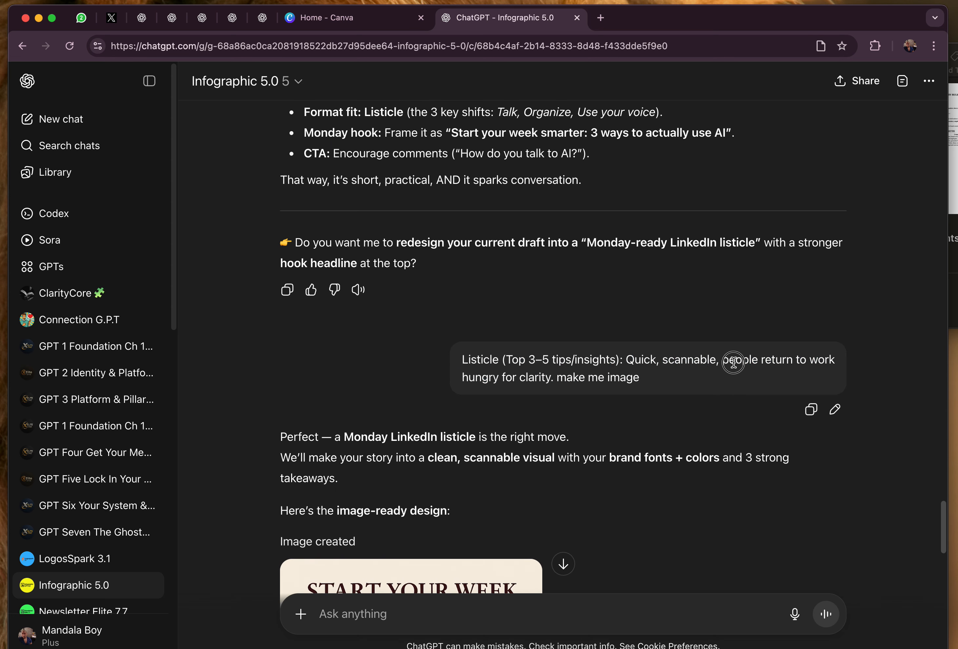
Find the earlier Talk-to-ai-infographic code draft, preview its rendered layout again, and close the preview.
scroll(727, 385, up, 15)
scroll(570, 313, up, 10)
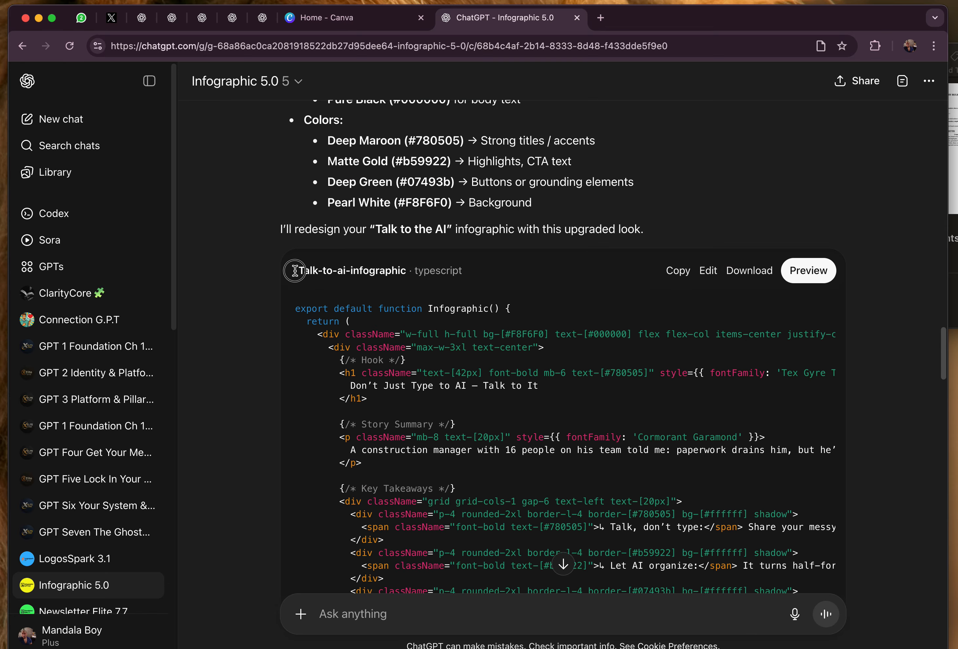
drag(295, 271, 580, 299)
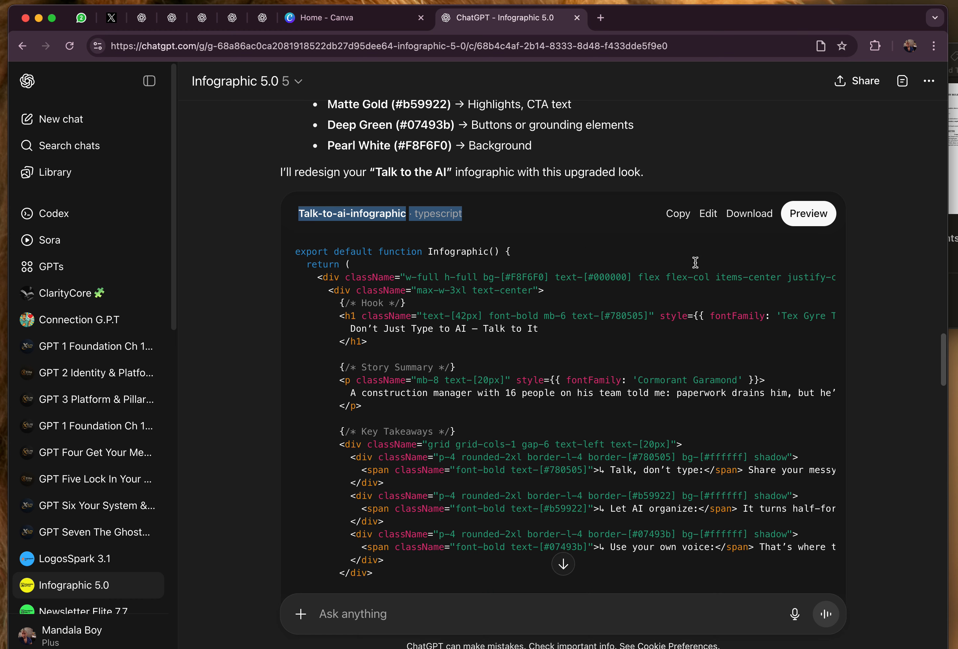
click(808, 270)
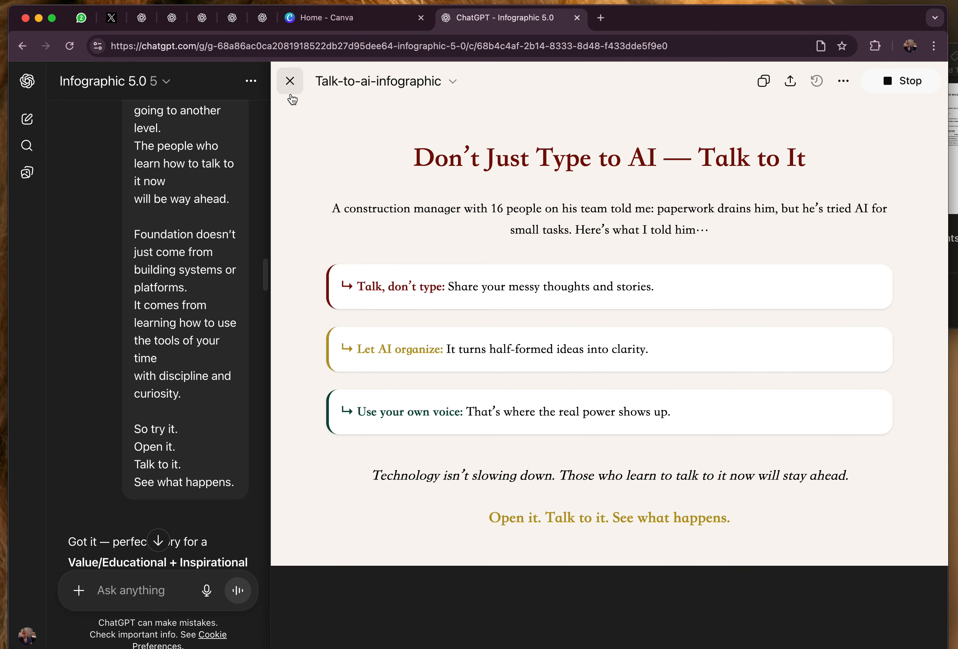
click(290, 85)
Examine the brand font and color rules, the infographic code beneath them, and the original post text in the conversation.
scroll(339, 203, up, 6)
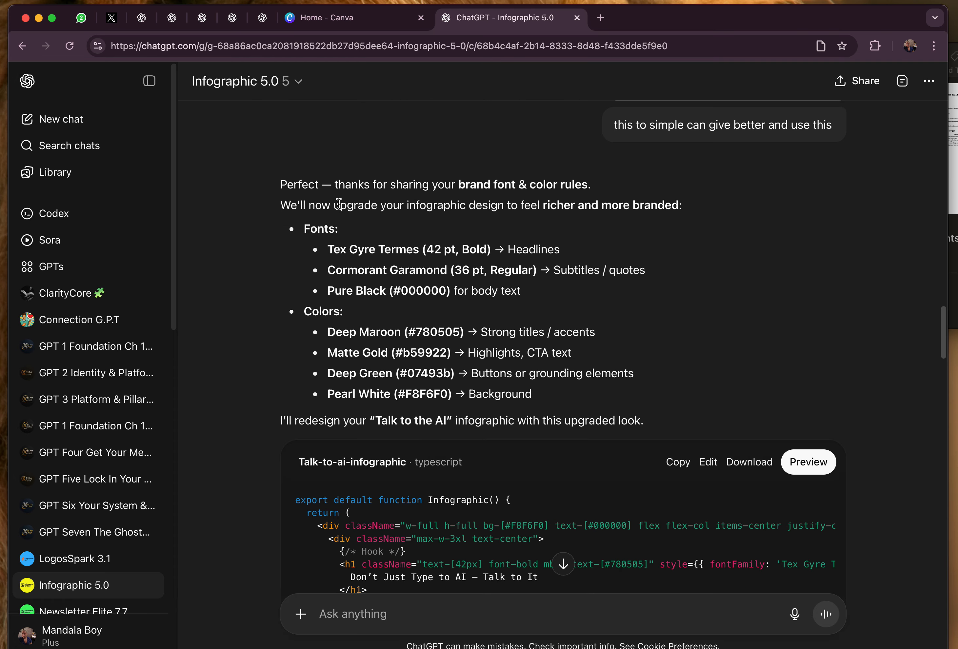
scroll(778, 470, down, 3)
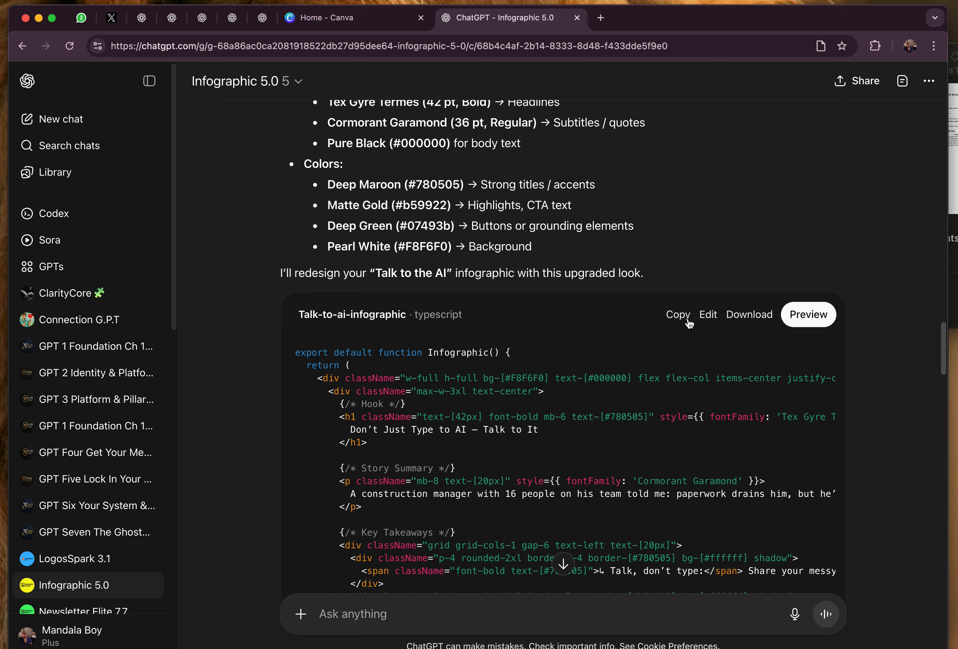
scroll(646, 306, down, 10)
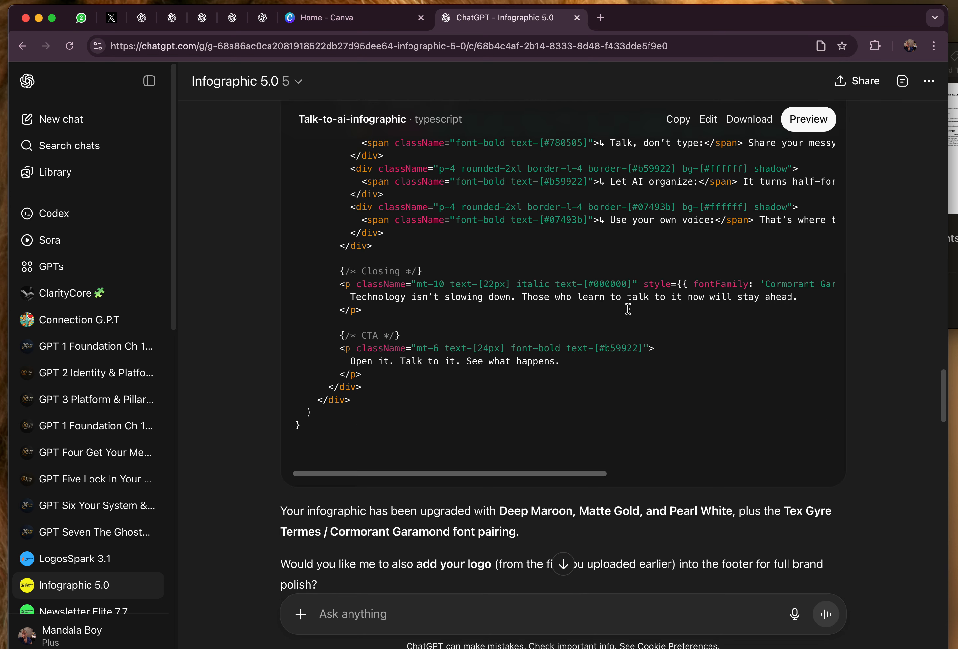
scroll(711, 262, up, 6)
scroll(304, 267, up, 7)
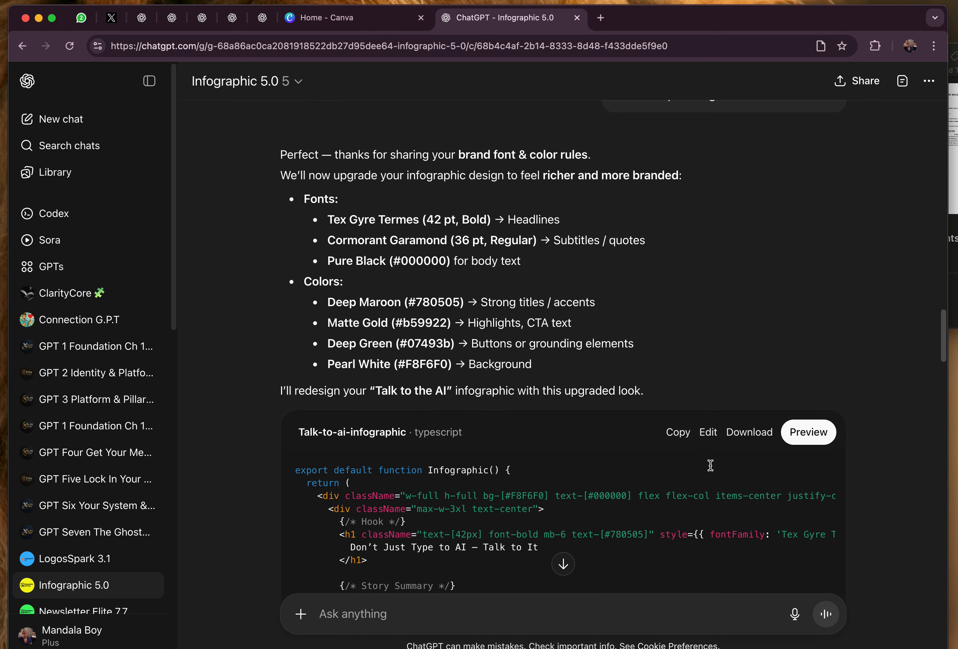
scroll(473, 336, down, 1)
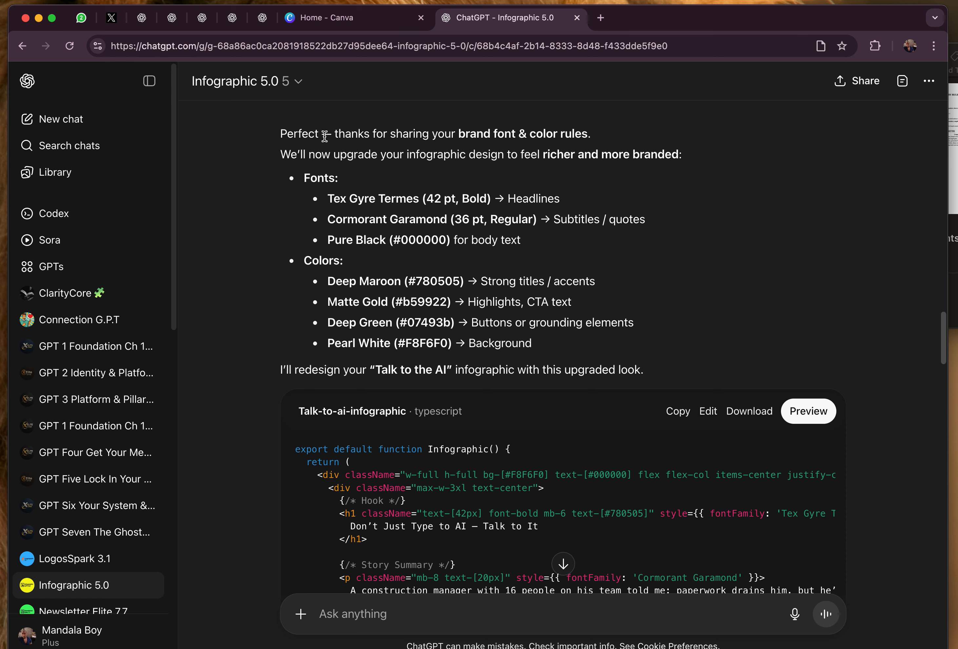
scroll(342, 274, down, 15)
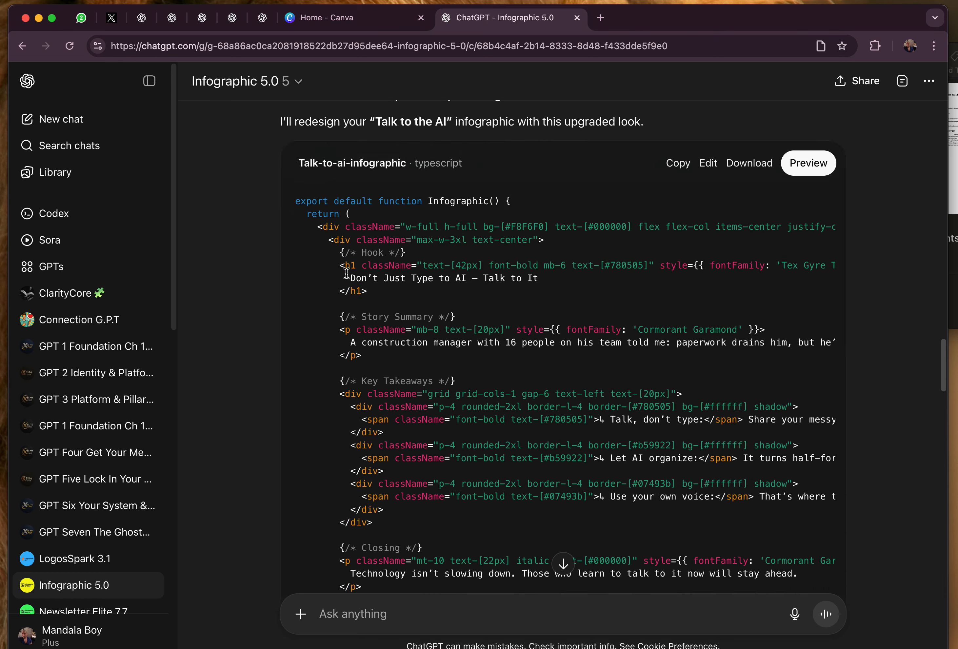
scroll(349, 276, up, 10)
scroll(349, 275, up, 3)
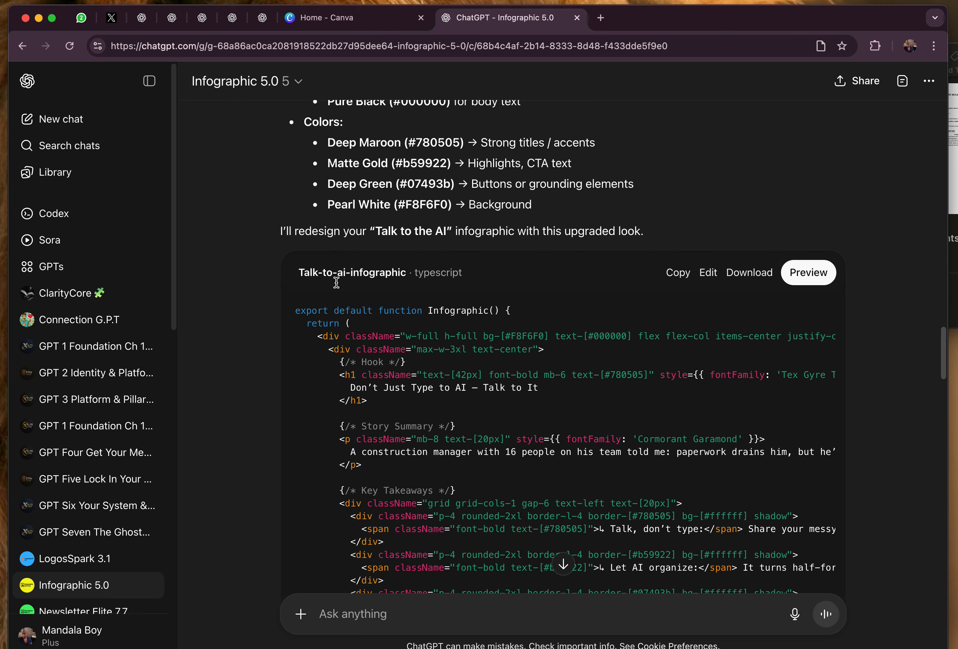
scroll(385, 325, down, 10)
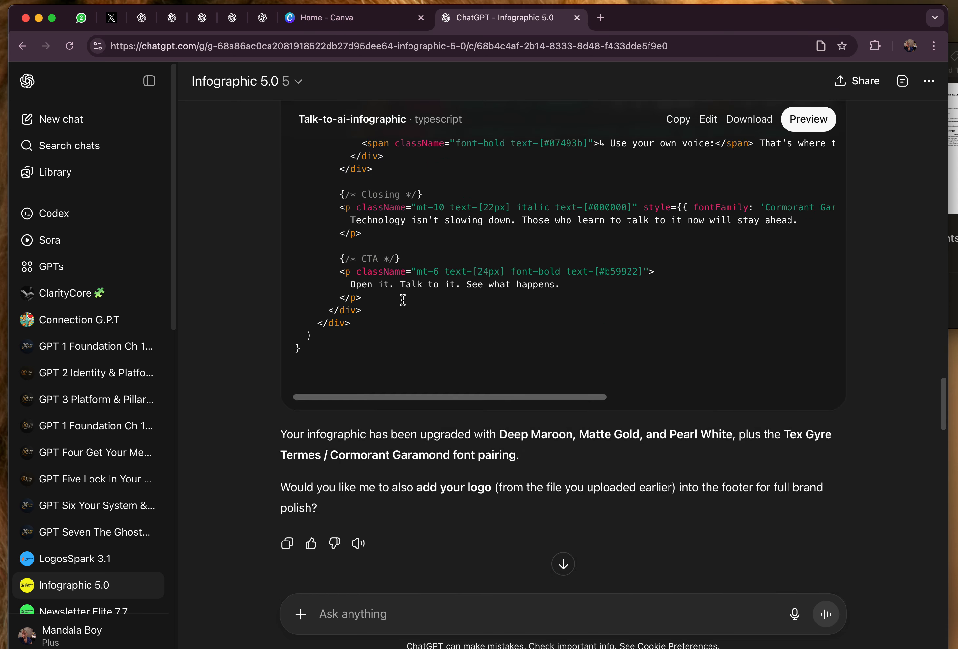
scroll(290, 132, up, 20)
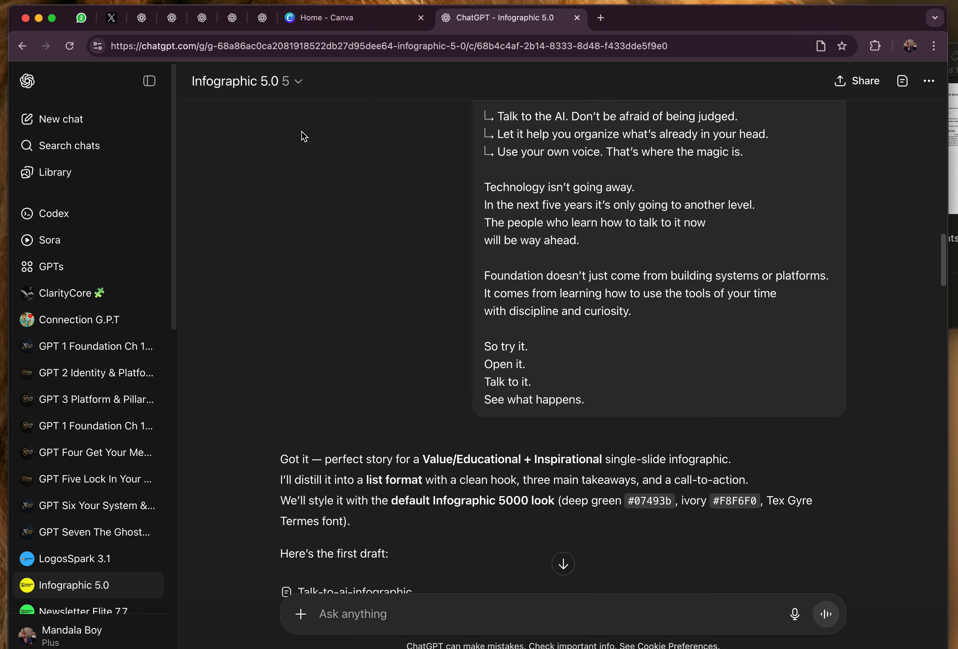
Copy the full "TALK TO THE AI" post from the brand post-creator chat and send it as a new message in the Infographic 5.0 chat.
click(252, 18)
click(801, 115)
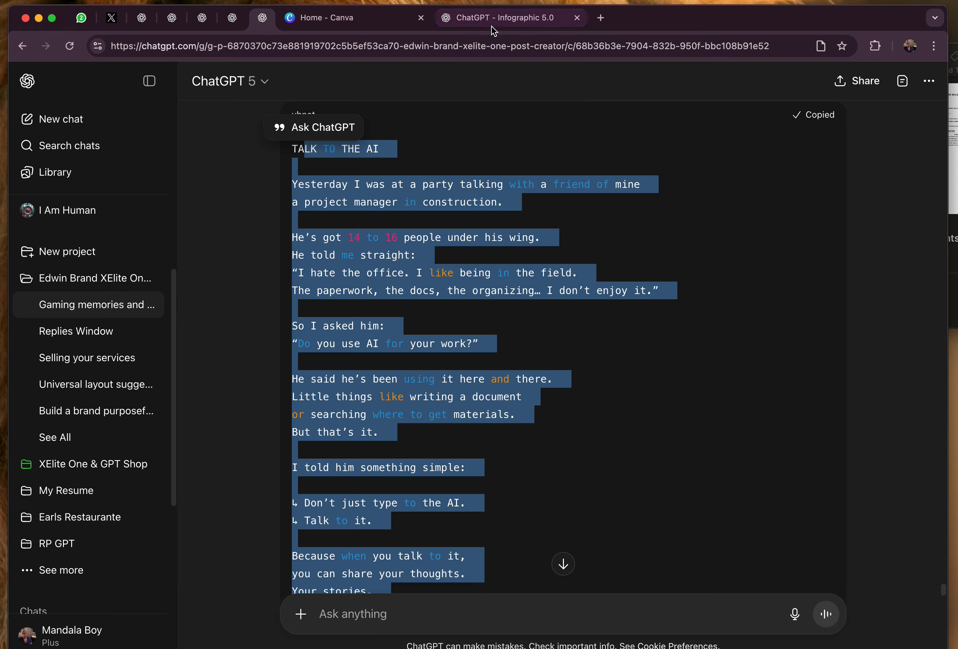
click(493, 28)
scroll(457, 315, down, 20)
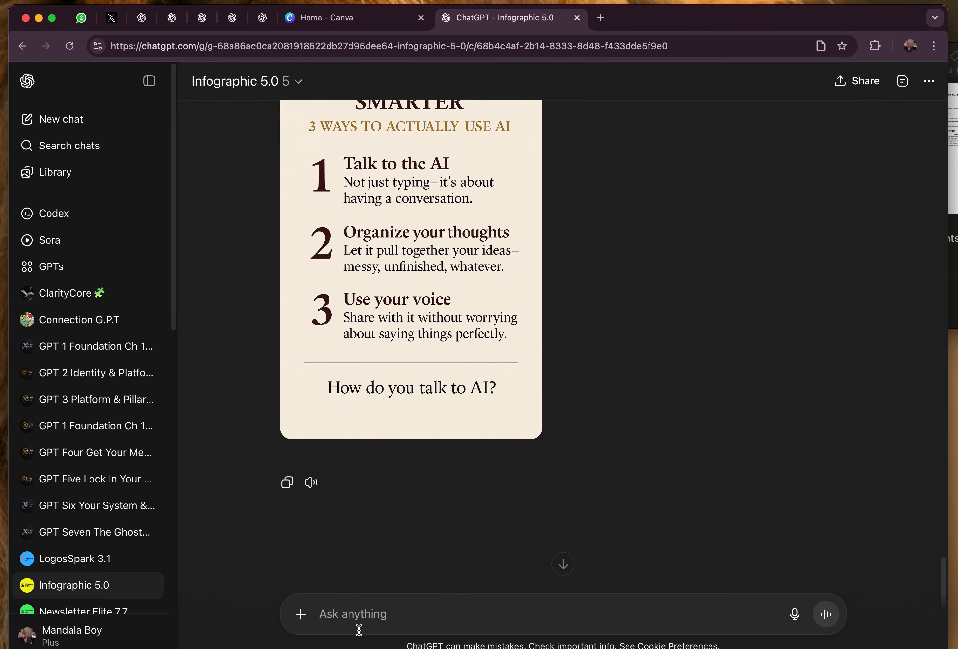
click(358, 621)
key(super+v)
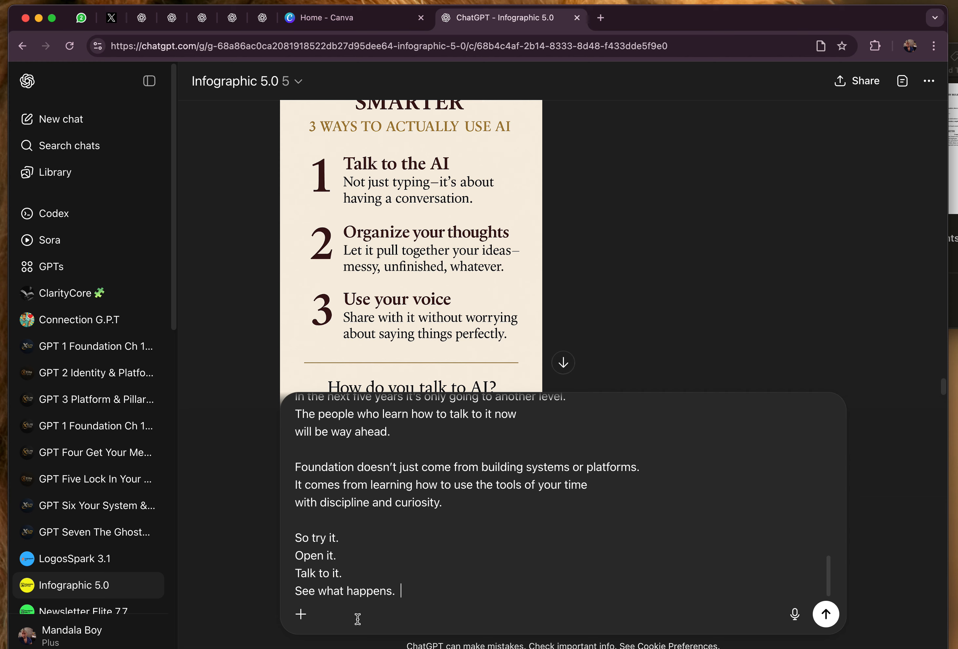
key(Return)
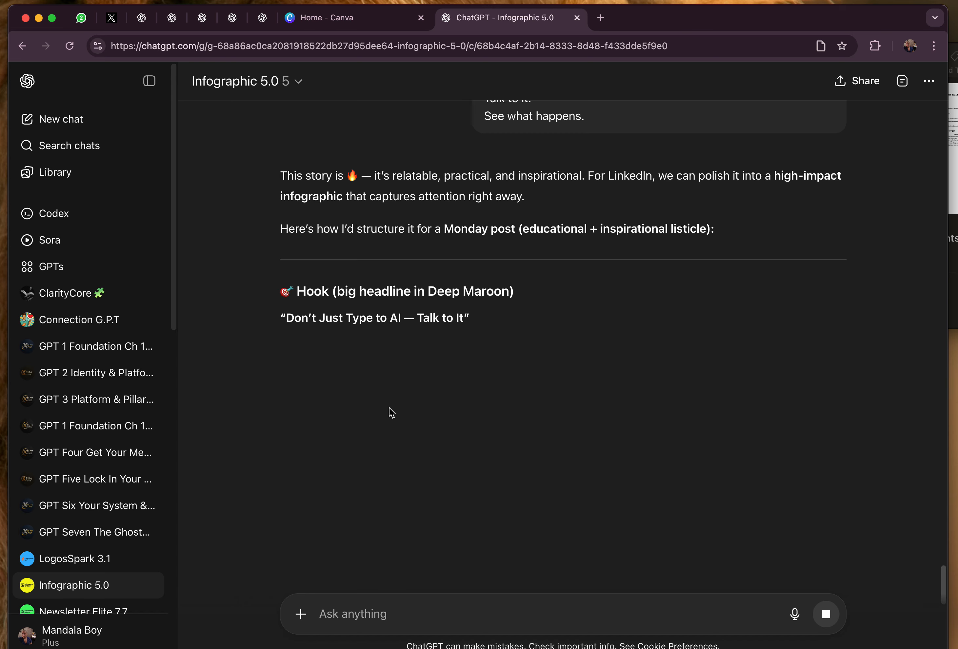
Read the reply's proposed Monday post structure, covering the hook, core takeaways, closing insight, CTA and the image and caption offer.
scroll(499, 389, down, 7)
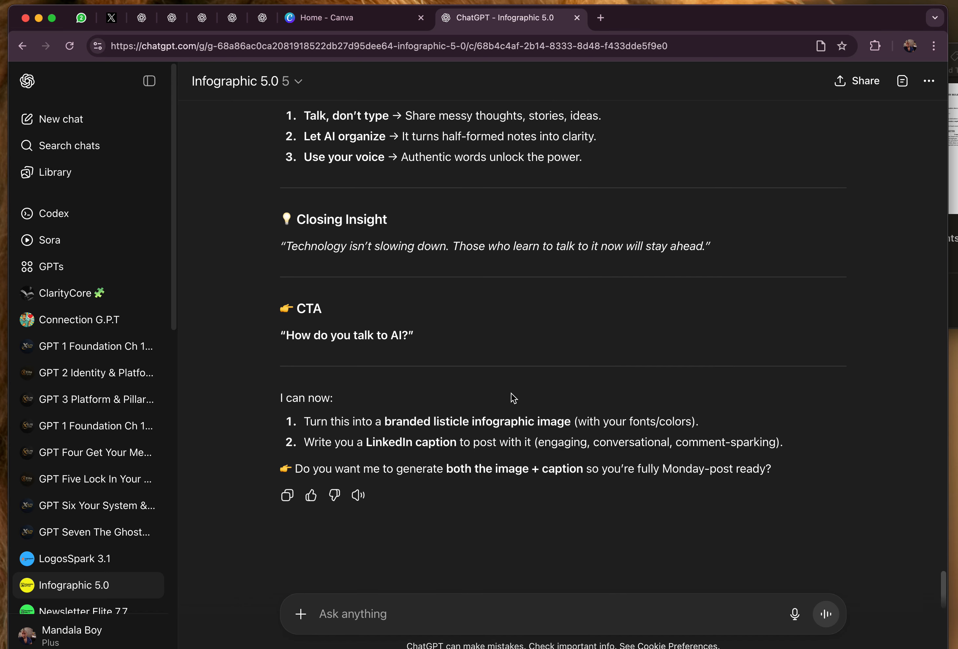
scroll(498, 434, up, 5)
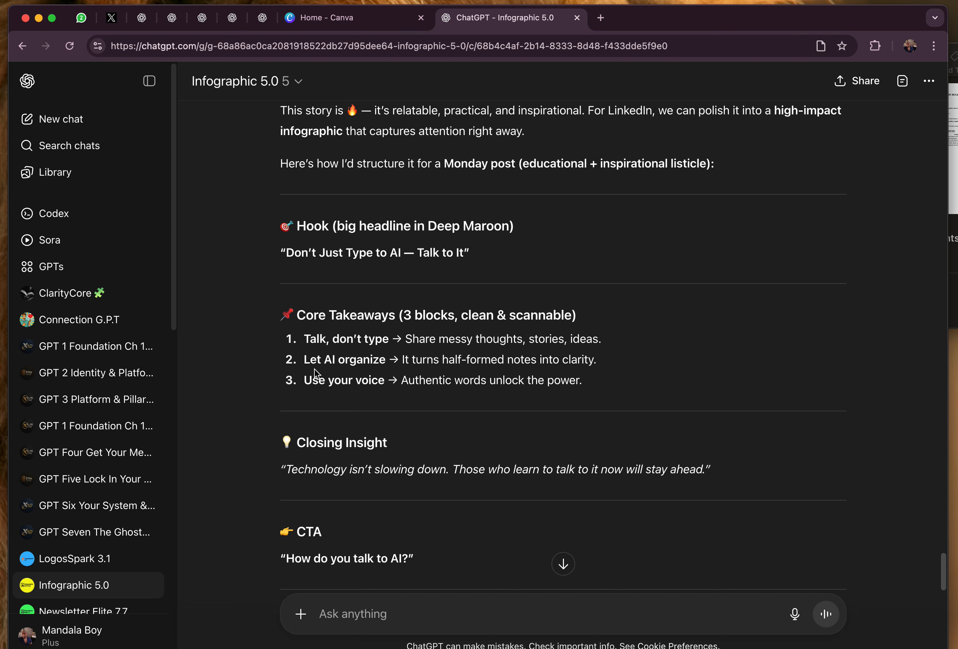
scroll(314, 368, up, 2)
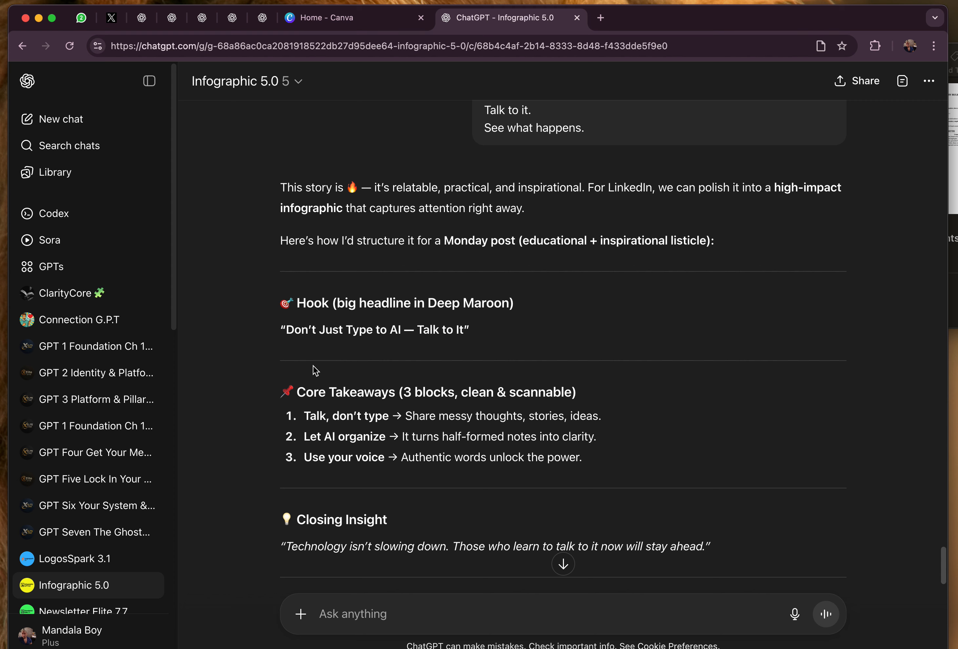
Check the proposed Monday post structure and reply "make it" to request the branded infographic image and LinkedIn caption.
click(282, 250)
drag(282, 249, 742, 248)
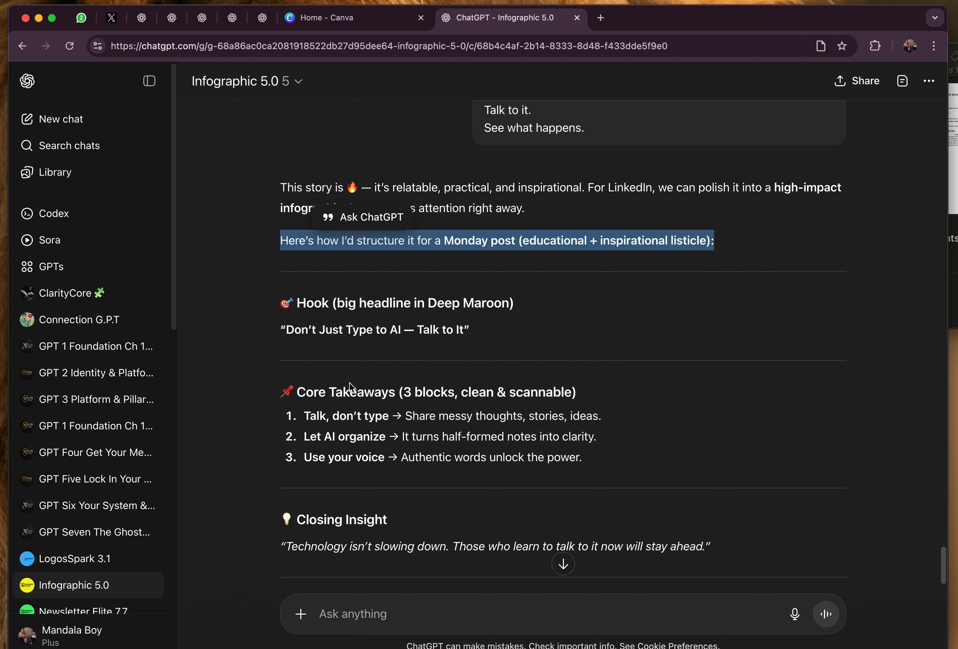
scroll(350, 383, down, 8)
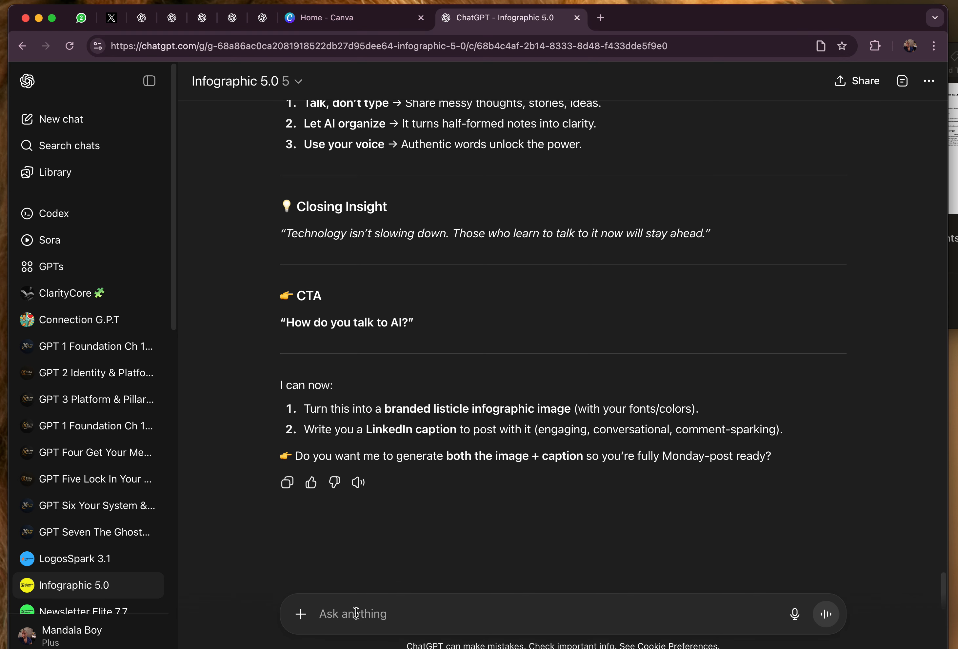
text(make it)
key(Return)
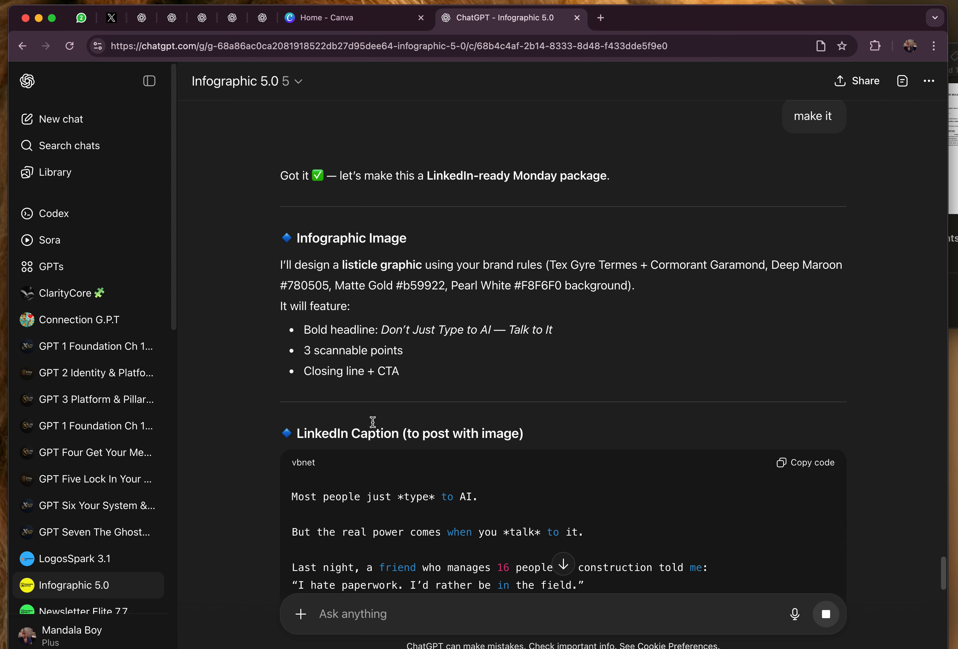
Examine the reply's infographic plan, LinkedIn caption and image in progress, along with the earlier "START YOUR WEEK SMARTER" infographic.
scroll(375, 431, down, 8)
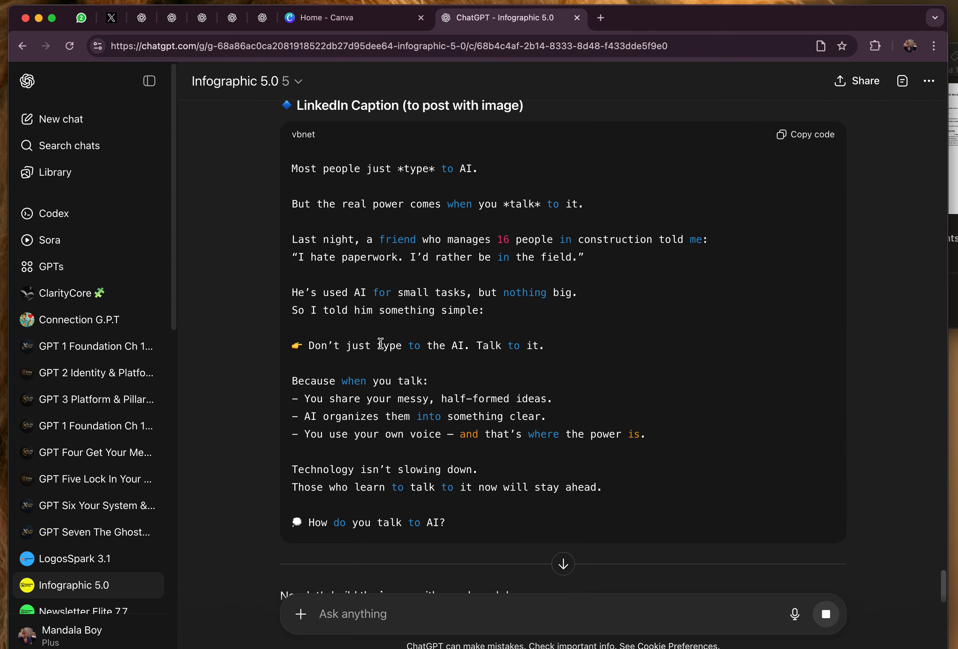
scroll(380, 343, down, 10)
scroll(382, 347, up, 12)
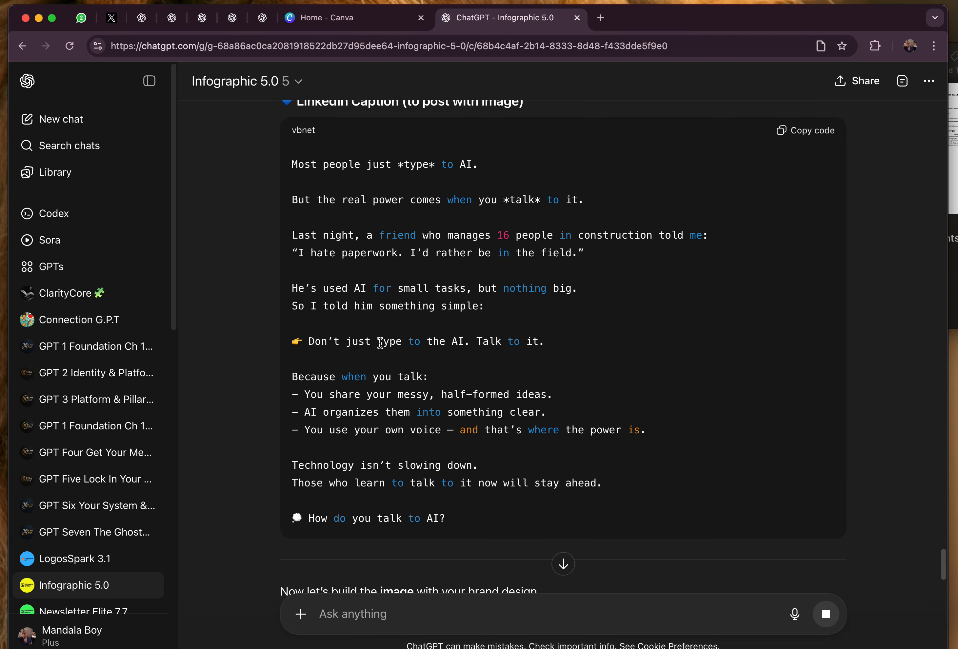
scroll(342, 341, up, 6)
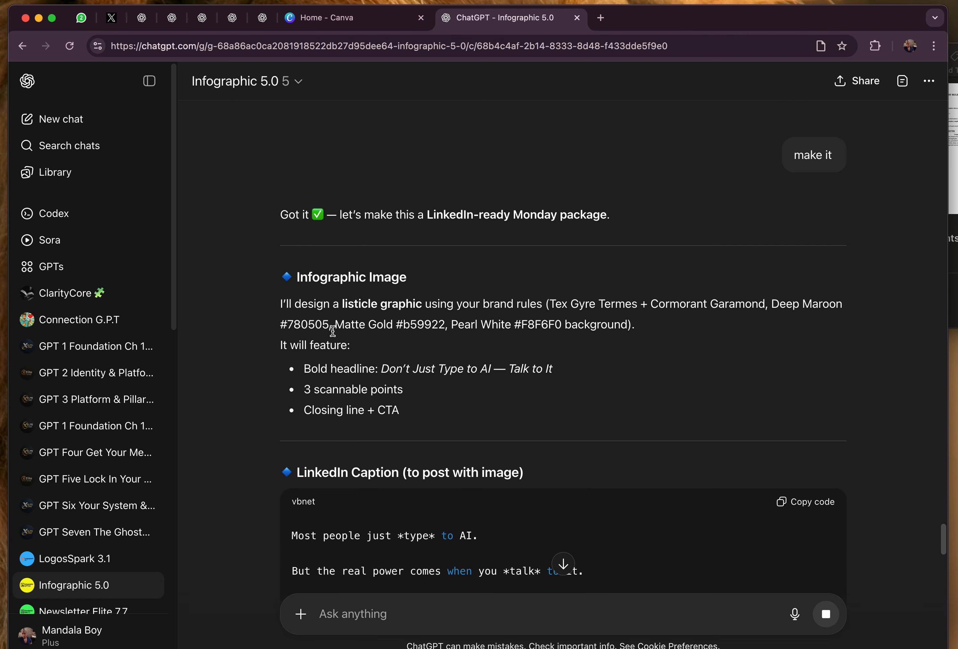
scroll(333, 332, down, 9)
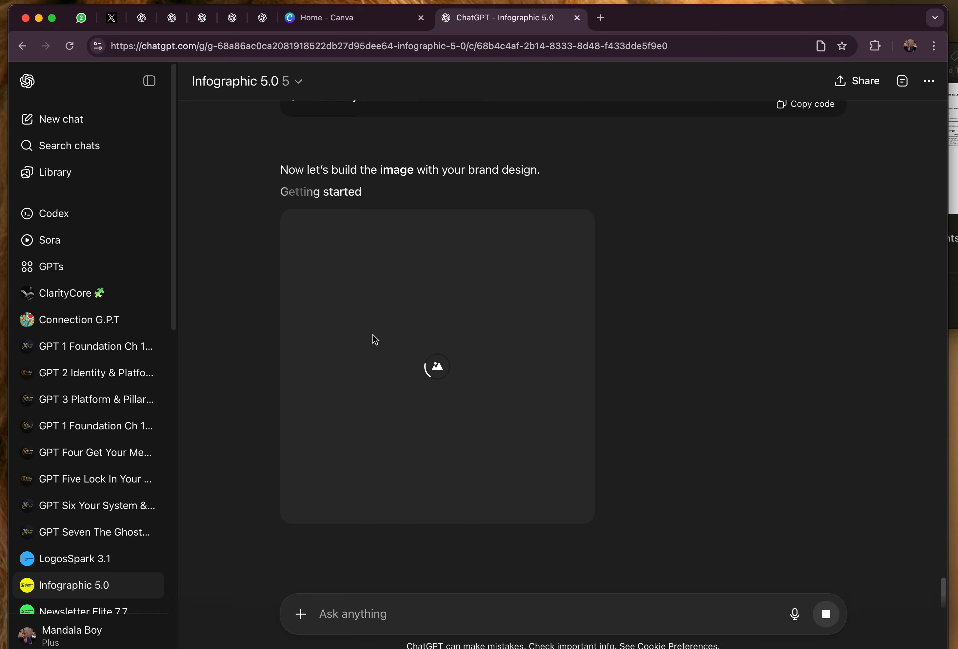
scroll(372, 338, up, 20)
scroll(372, 336, up, 10)
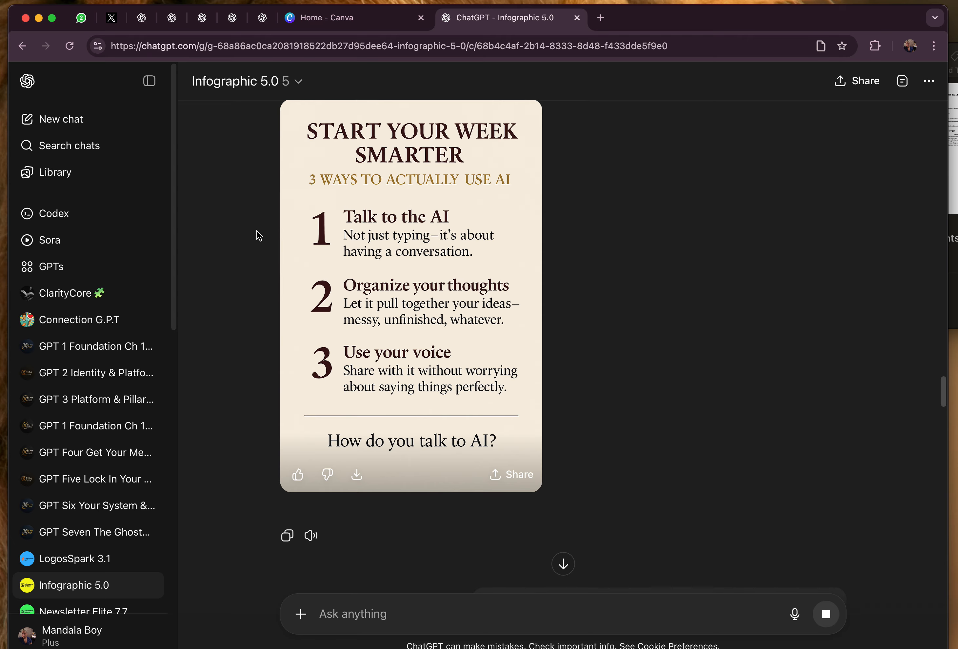
scroll(411, 391, down, 10)
scroll(412, 391, down, 20)
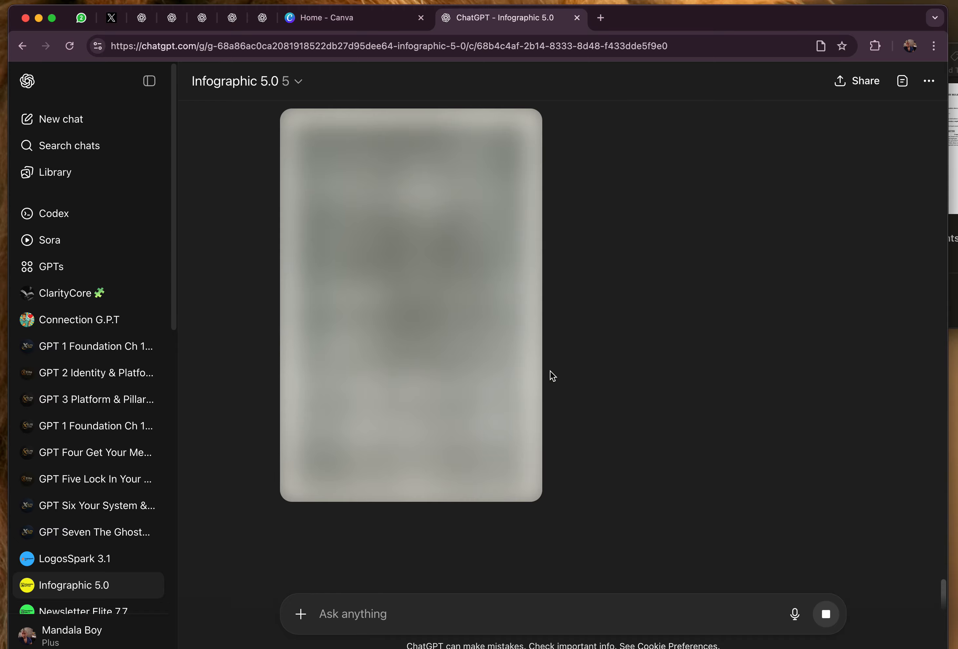
Find the Talk-to-ai-infographic code draft earlier in the conversation and preview its rendered layout.
scroll(556, 375, up, 10)
scroll(614, 374, up, 20)
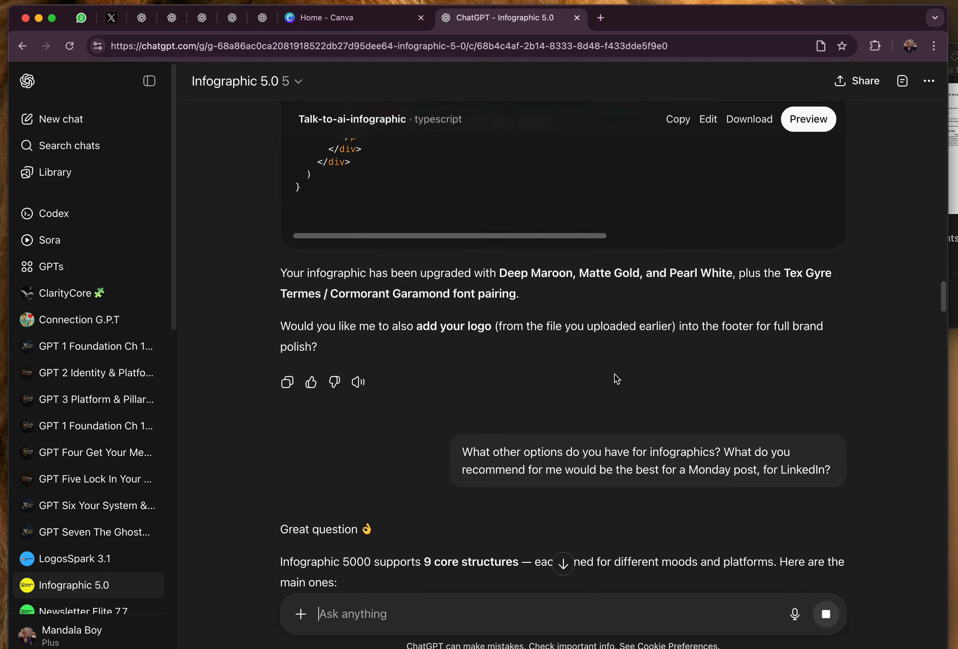
scroll(616, 379, up, 20)
scroll(617, 379, down, 11)
click(789, 127)
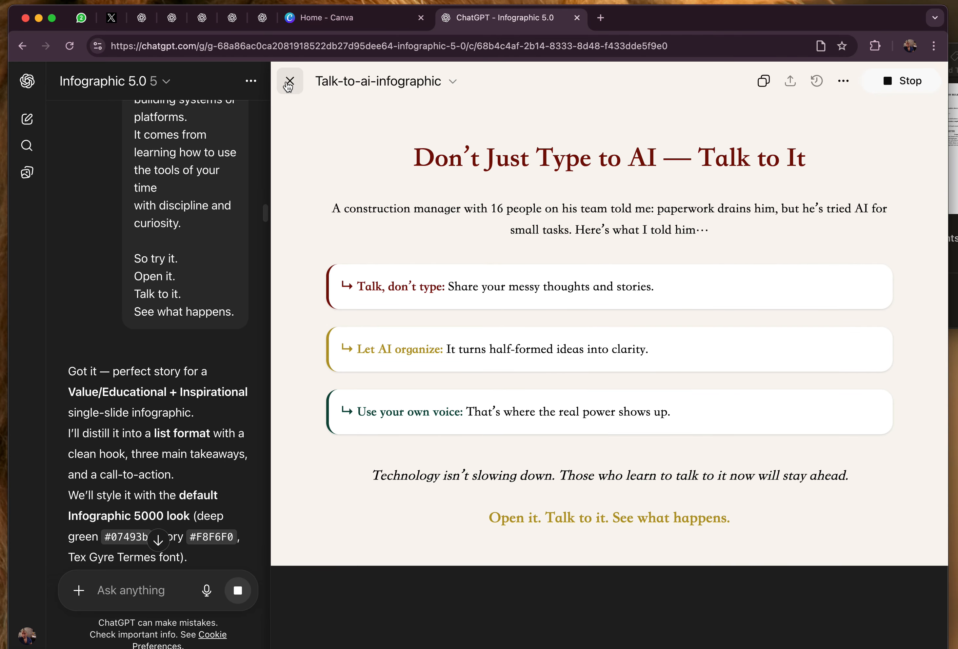
Draft the unsent message "can you make the image please i love it" and close the infographic preview.
click(133, 581)
text(can you ma)
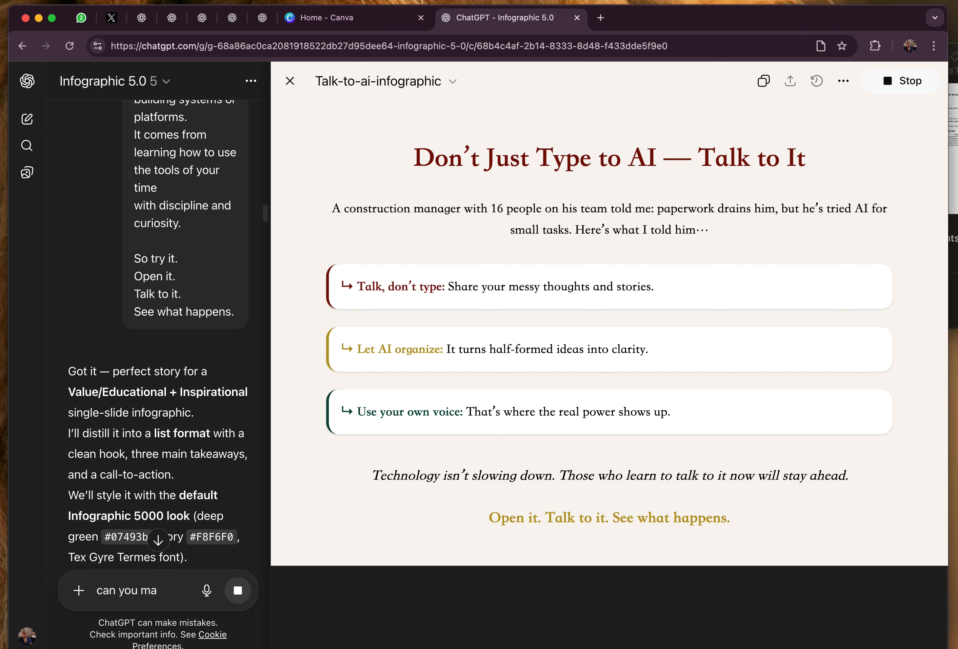
text(ke the image ple)
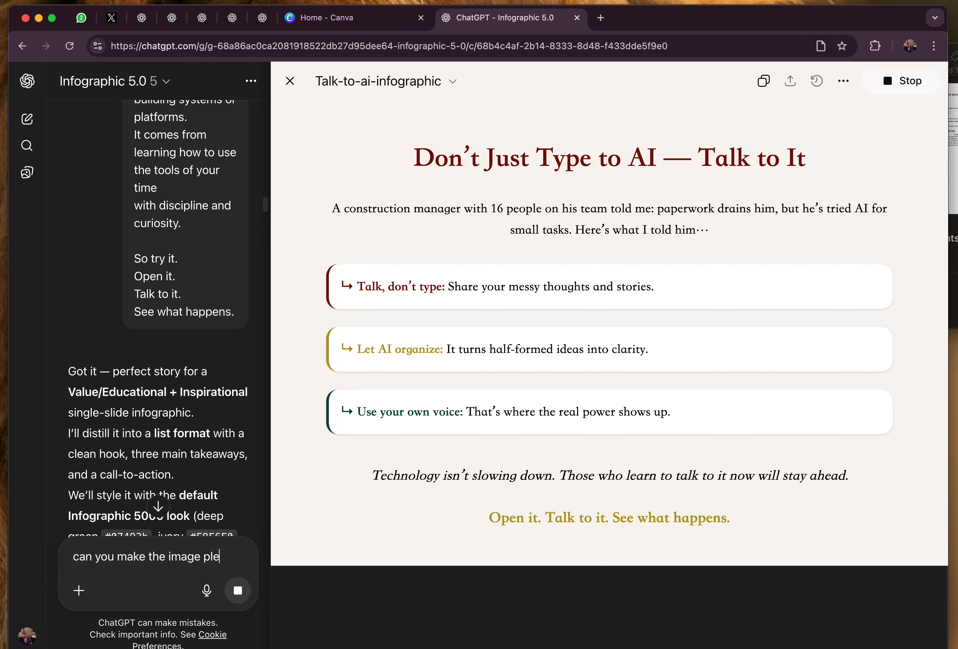
text(ase i love it)
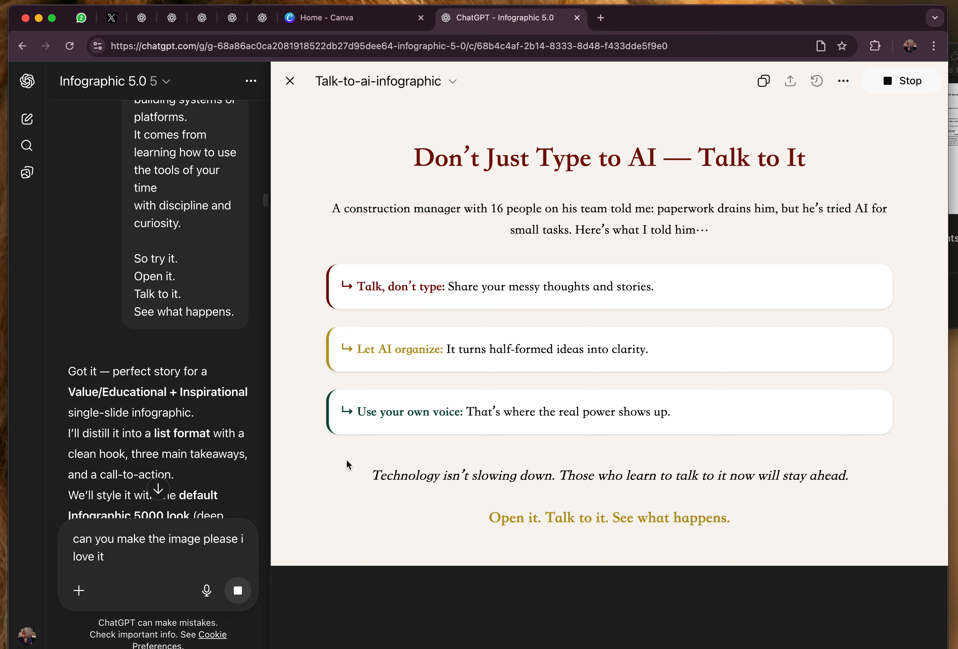
click(290, 81)
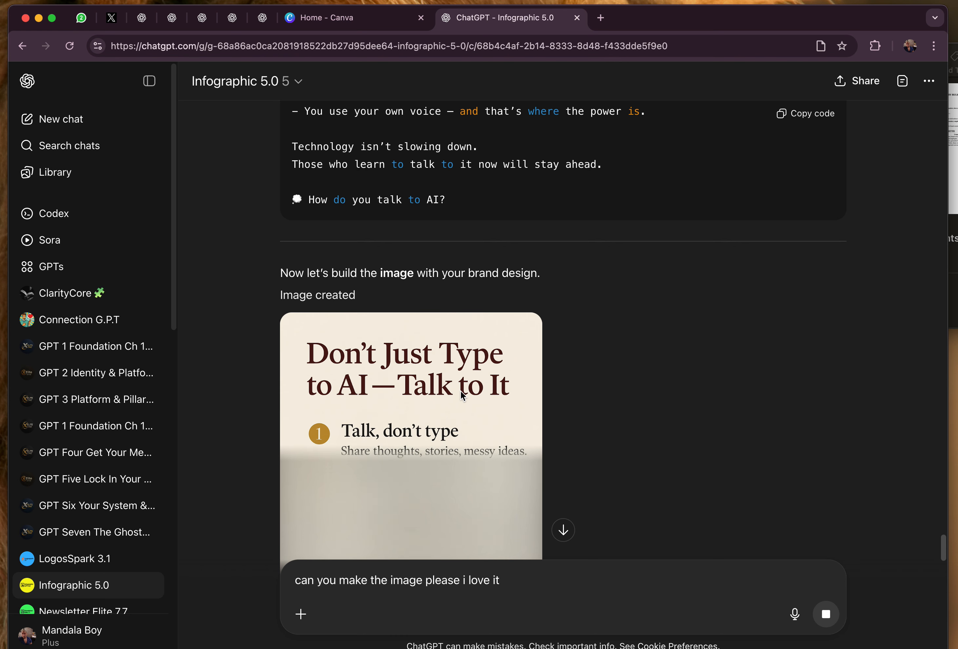
Examine the generated "Don't Just Type to AI — Talk to It" image and the LinkedIn caption above it.
scroll(463, 394, down, 5)
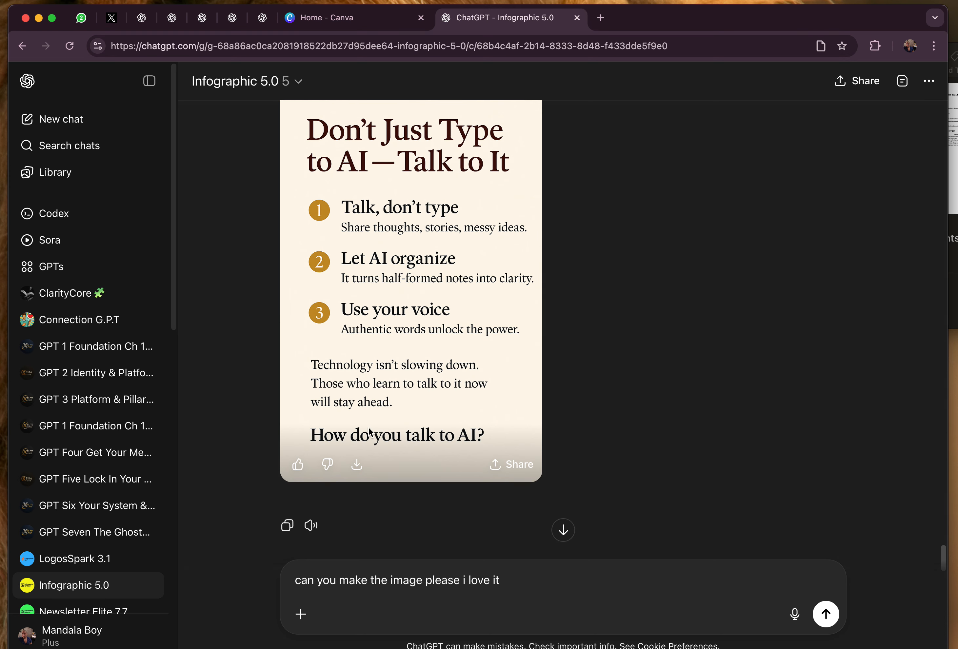
scroll(439, 402, up, 1)
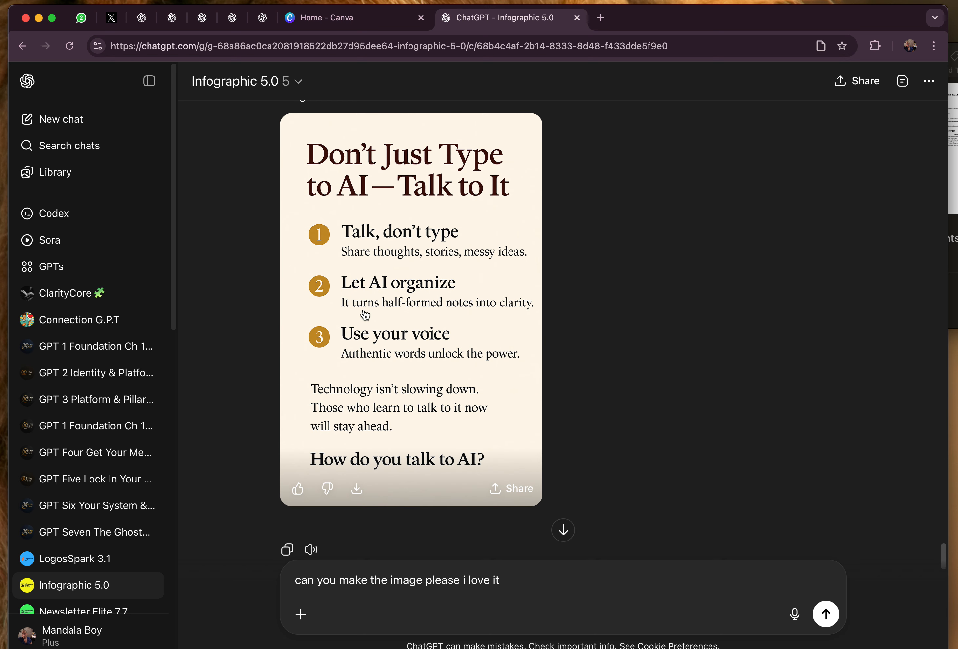
scroll(395, 300, up, 5)
scroll(417, 310, up, 3)
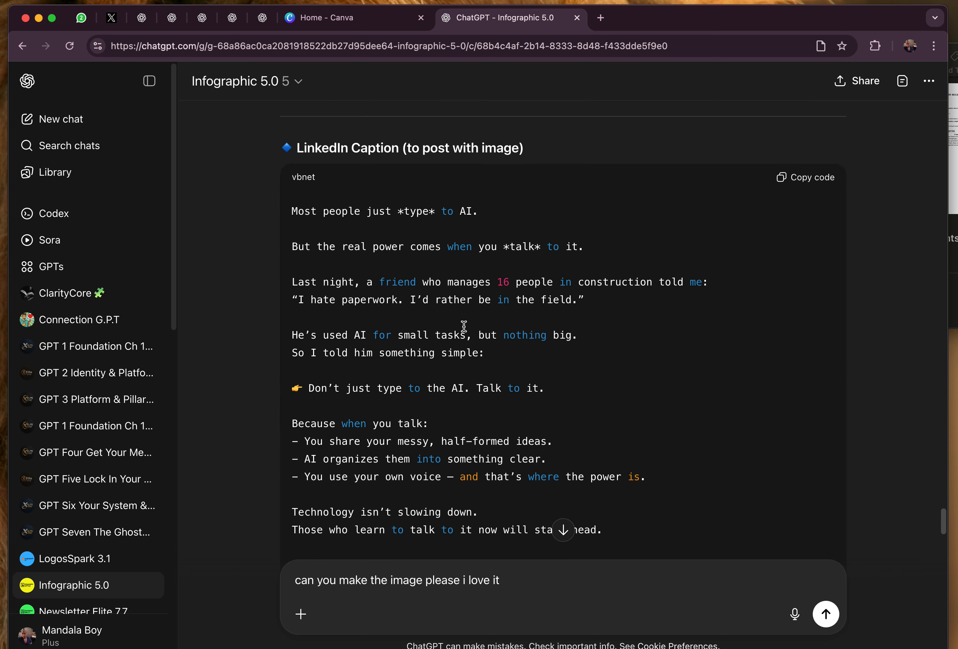
scroll(417, 171, down, 11)
scroll(418, 171, up, 5)
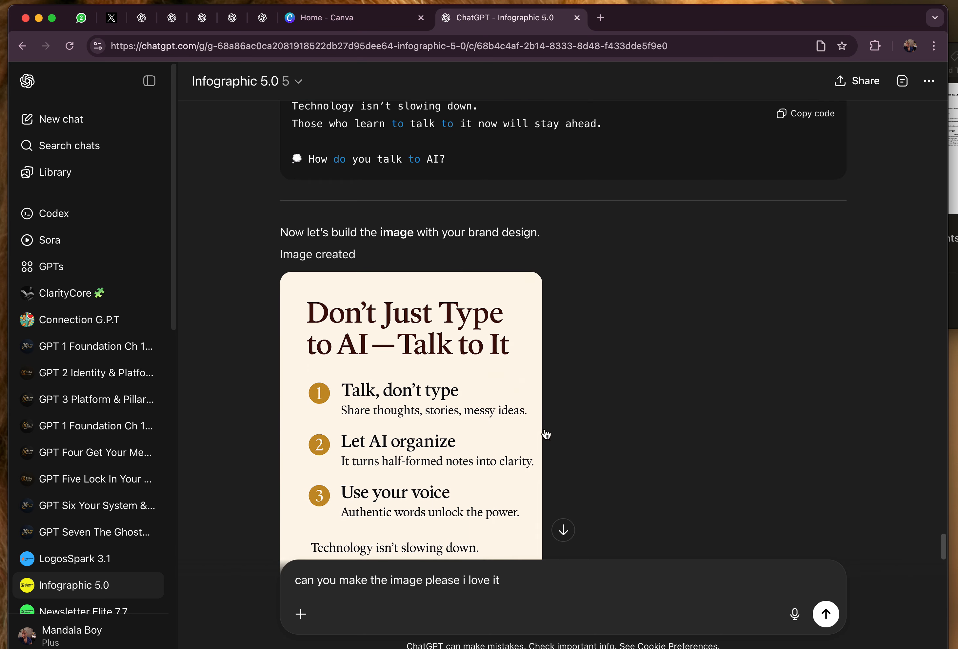
scroll(421, 359, down, 2)
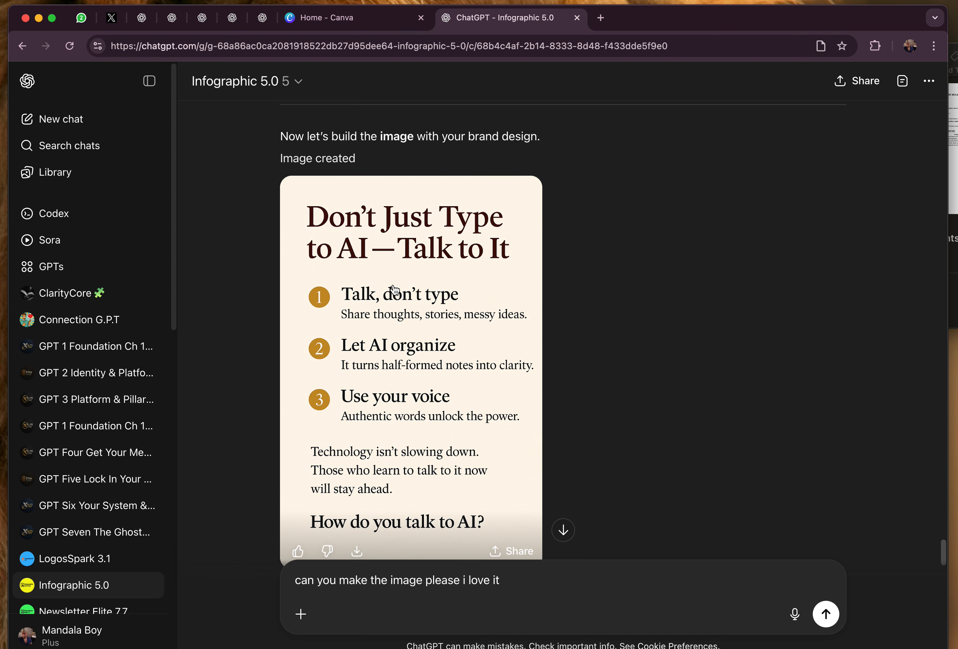
Download the generated "Don't Just Type to AI — Talk to It" image to the Desktop folder.
scroll(393, 476, down, 3)
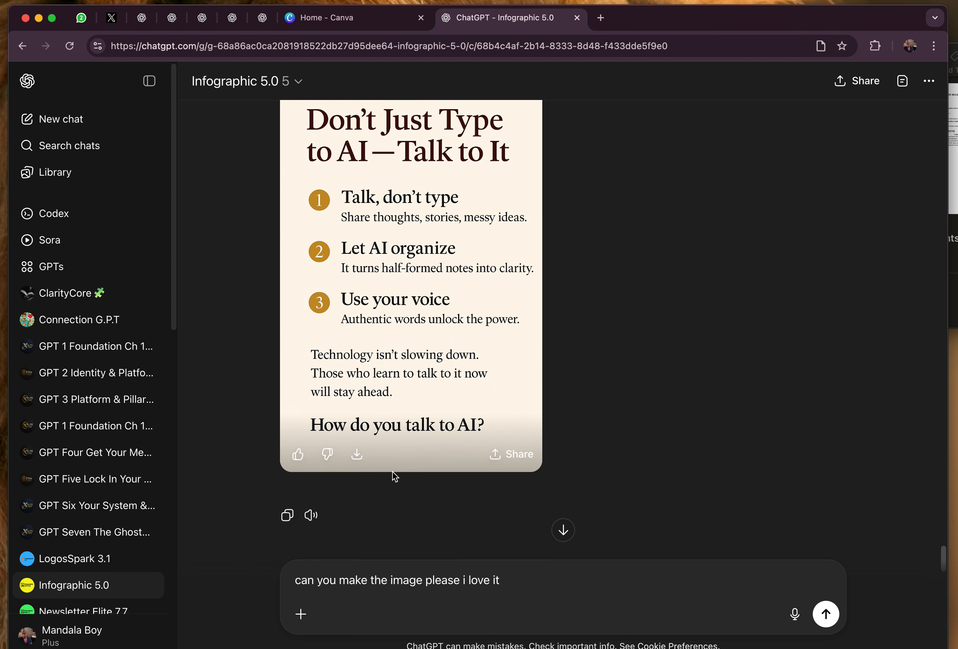
click(357, 451)
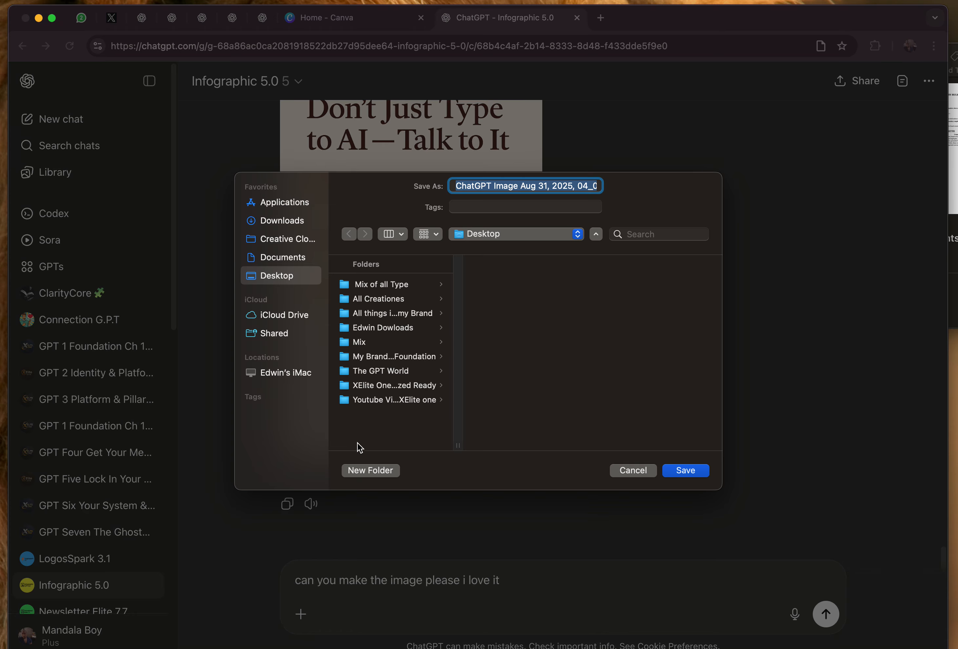
click(685, 471)
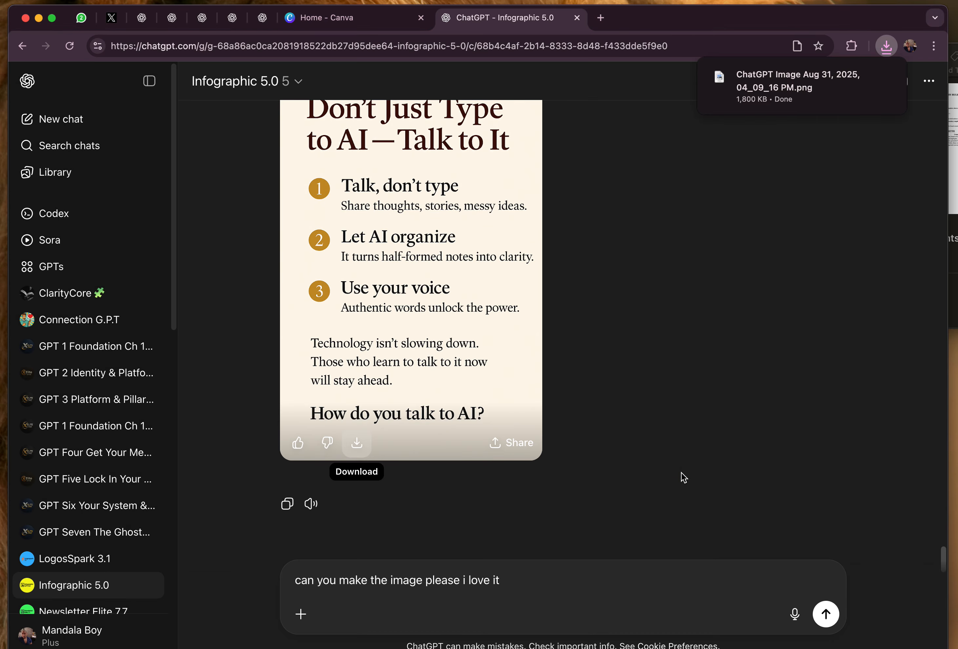
Return to the brand-styled Talk-to-ai-infographic code draft and reopen its rendered preview.
scroll(503, 299, up, 15)
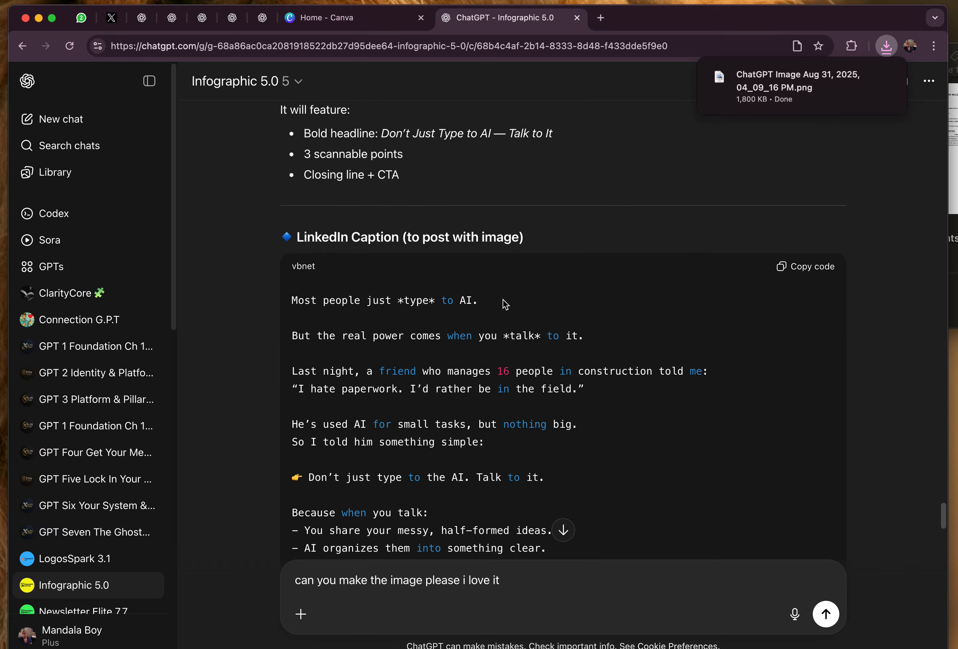
scroll(503, 299, up, 20)
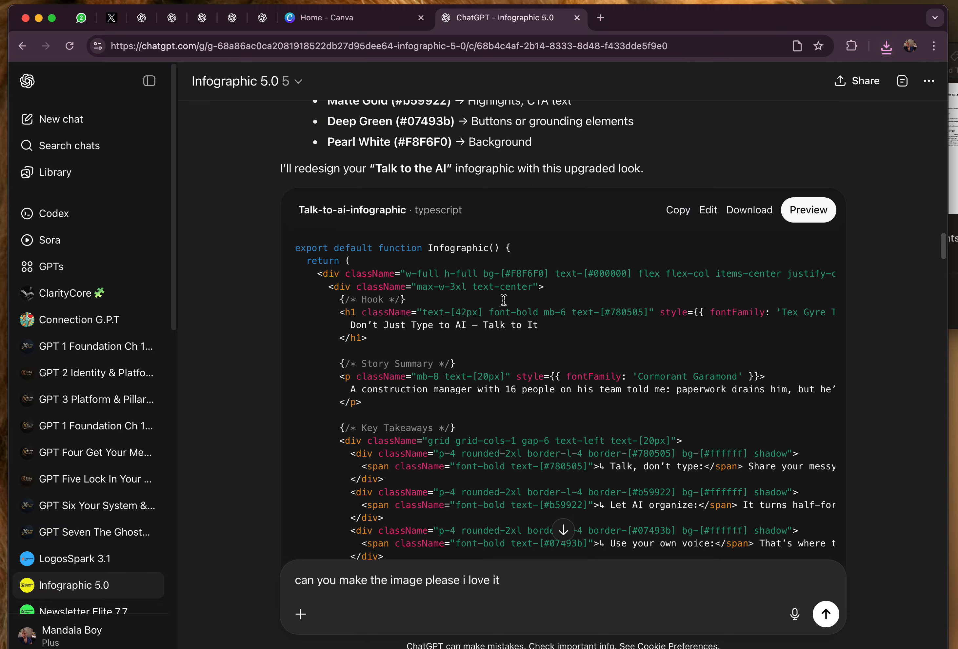
scroll(504, 300, up, 10)
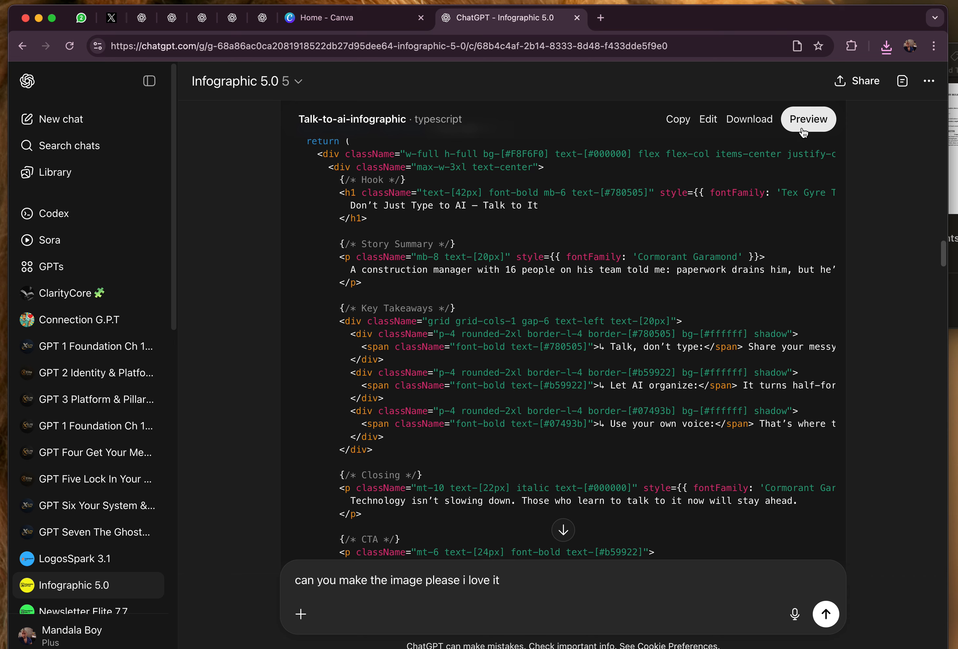
click(808, 120)
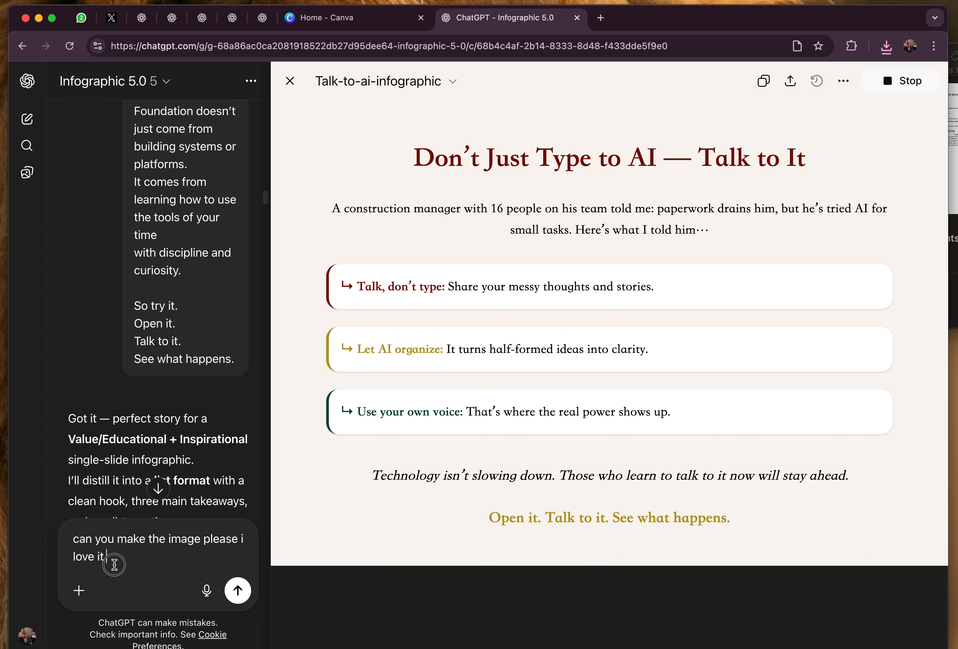
Extend the drafted image request by dictating instructions to triple check the writing, avoid errors and place everything precisely, and send it.
text(.)
click(206, 596)
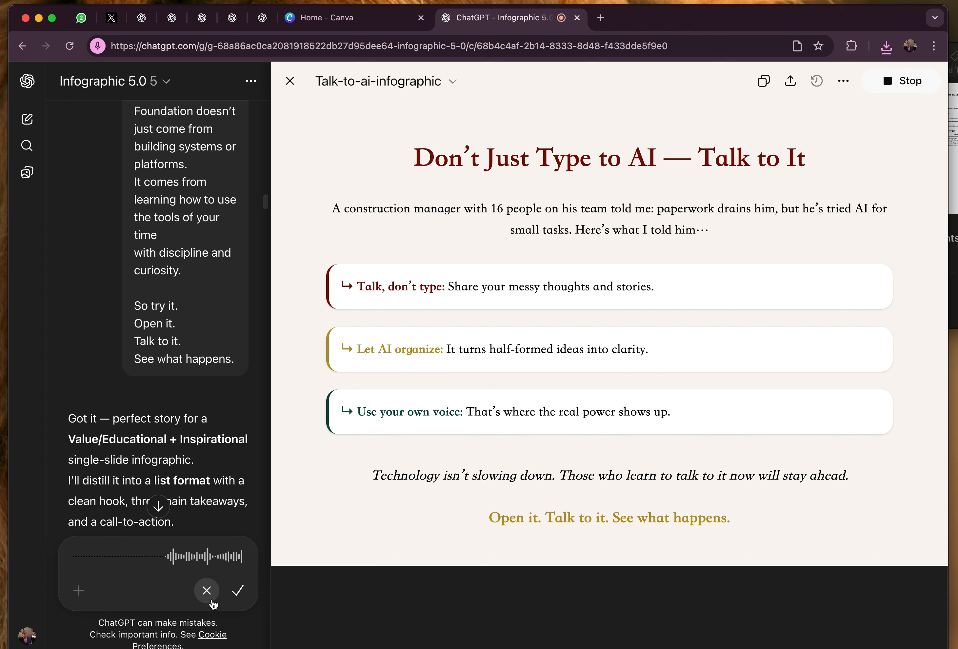
click(238, 592)
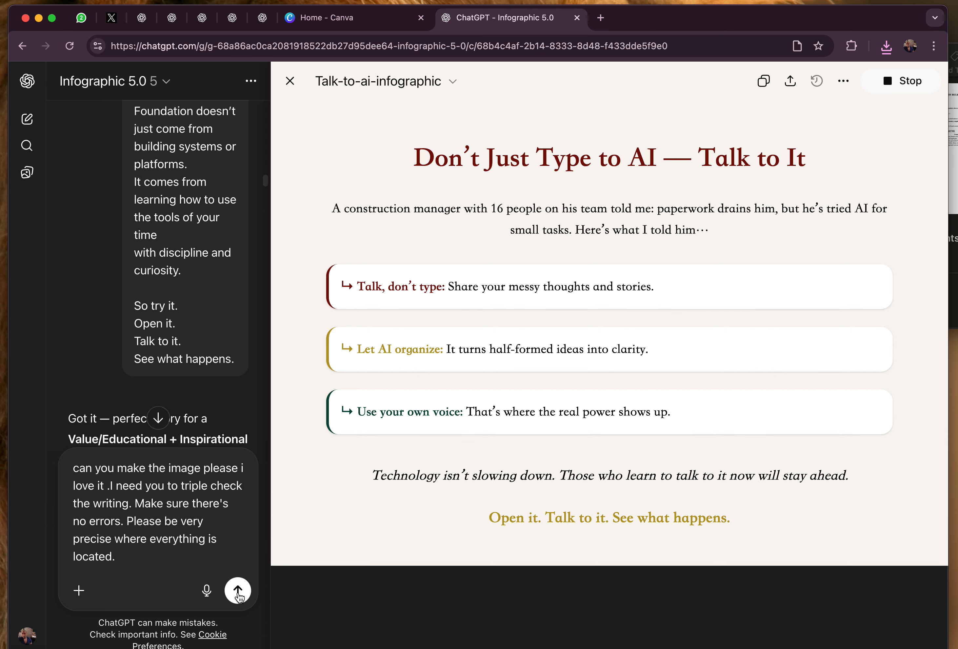
click(238, 591)
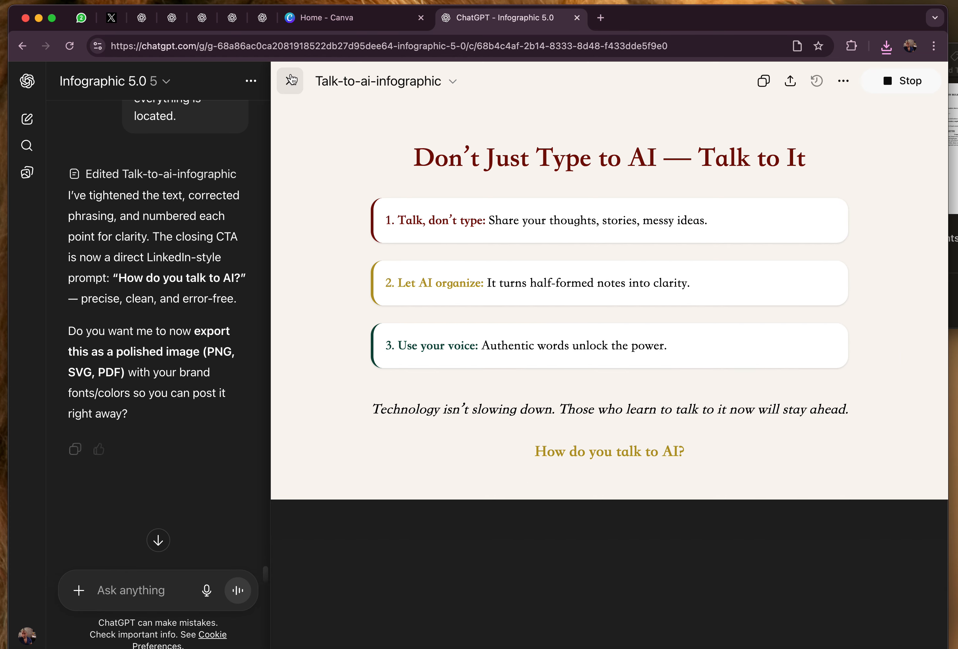
Review the Talk-to-ai-infographic code in the chat and check its rendered preview again.
click(291, 79)
scroll(413, 229, down, 5)
scroll(413, 229, up, 10)
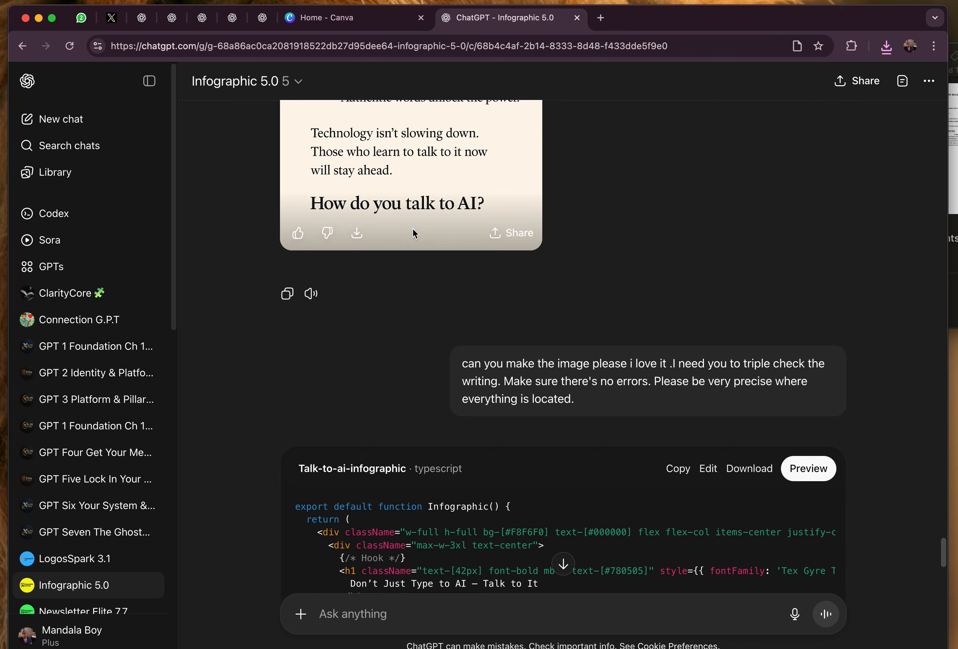
scroll(416, 233, down, 5)
scroll(415, 234, down, 3)
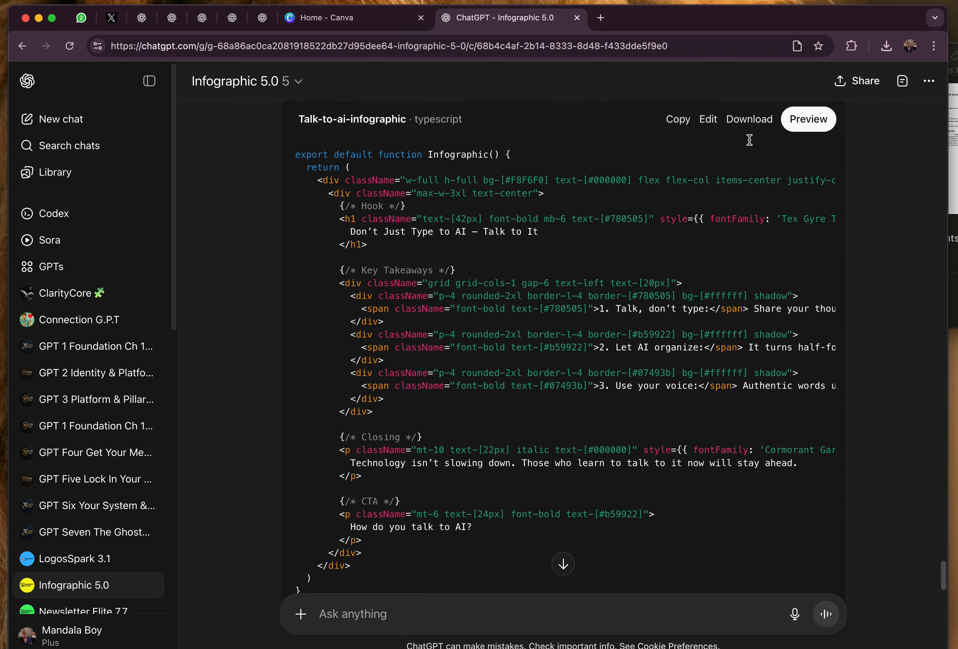
click(808, 120)
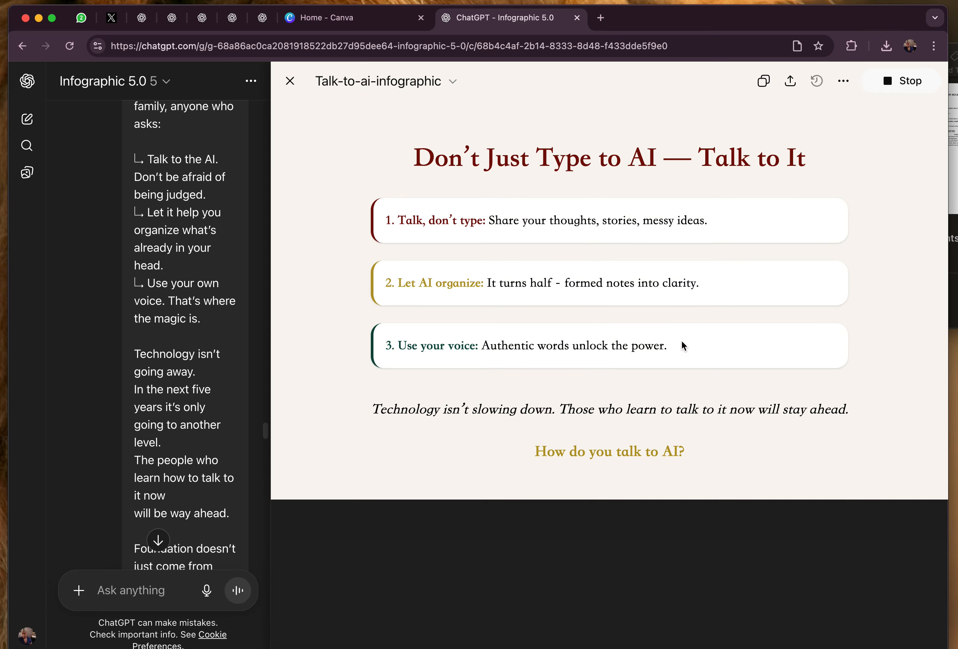
click(290, 81)
Reply to the image export offer in the chat with "create it".
scroll(373, 534, down, 5)
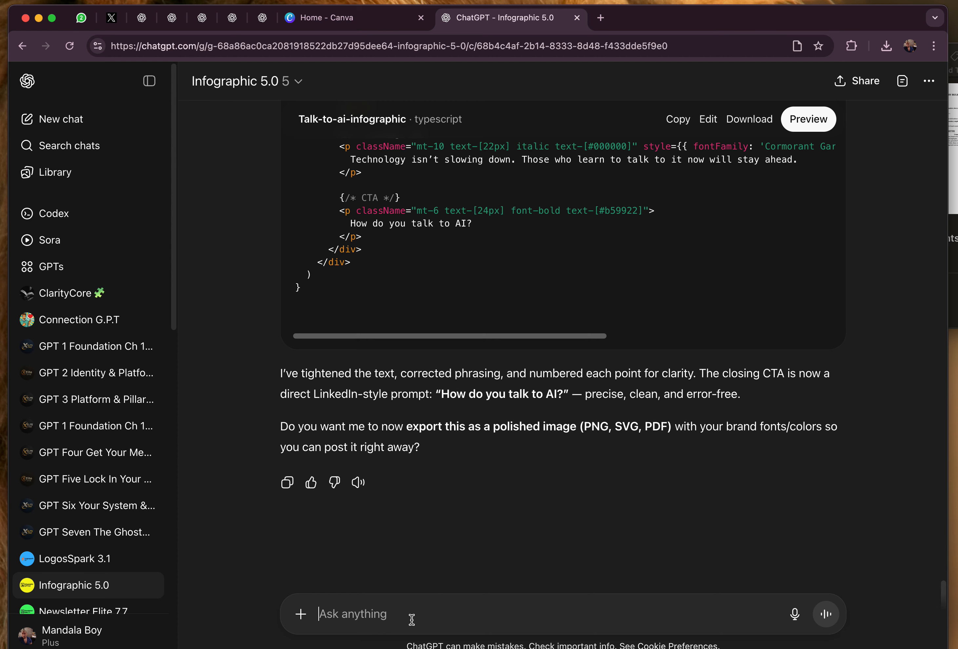
text(create it)
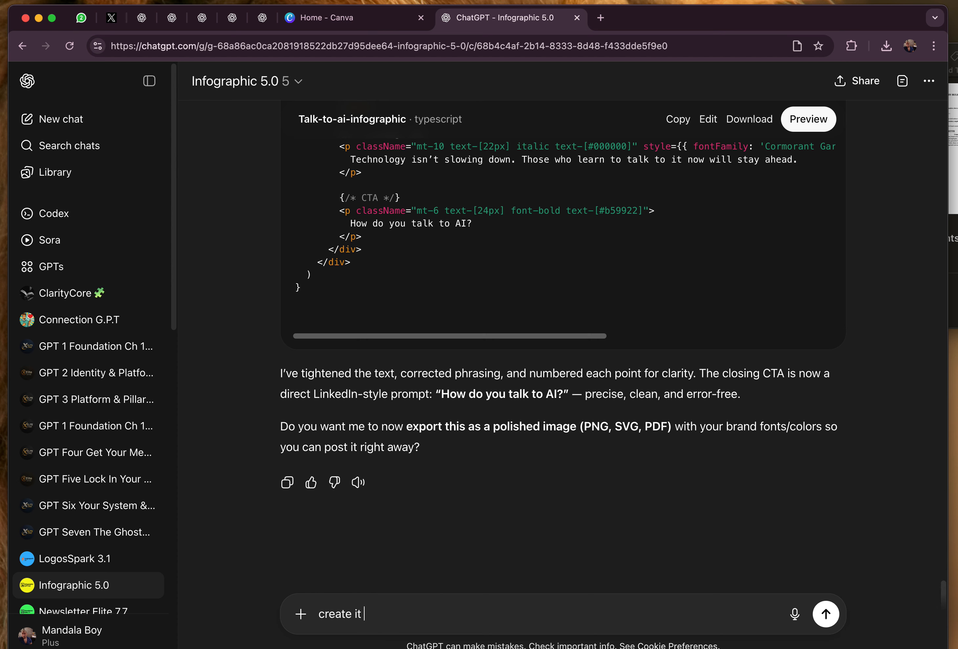
key(Return)
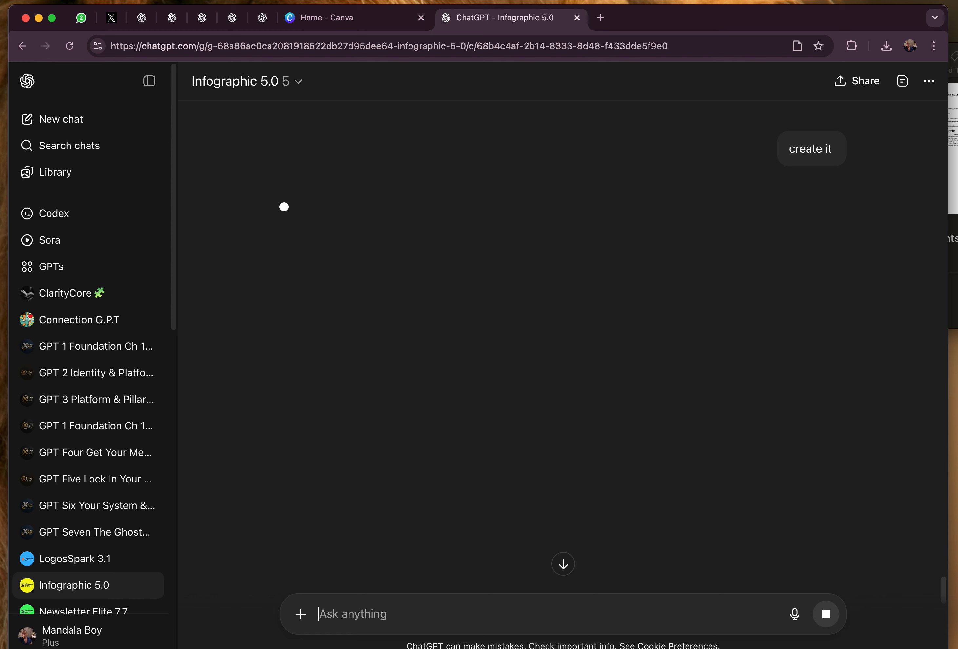
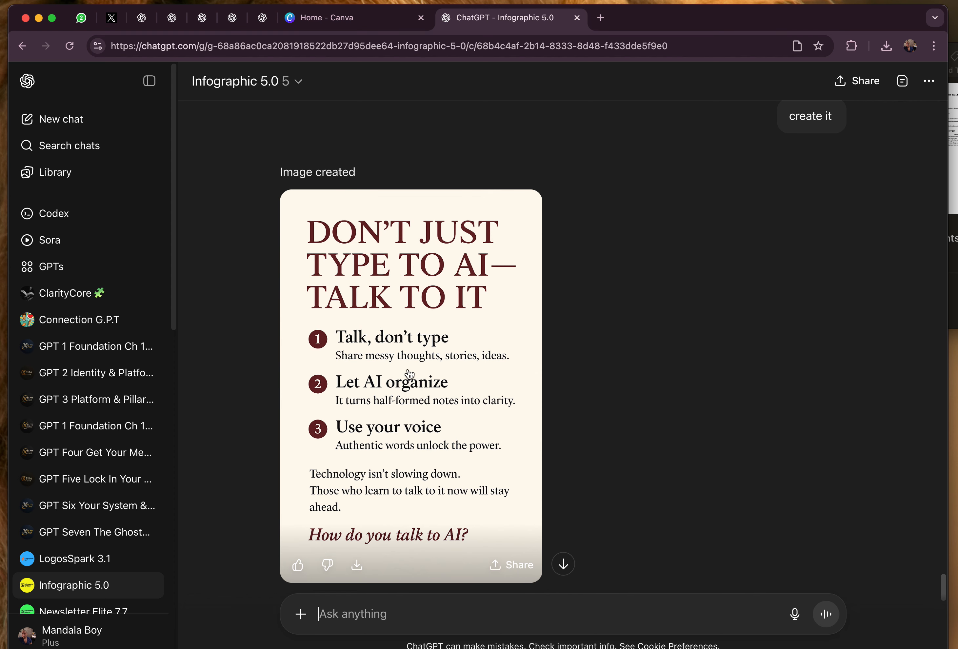
Check the generated infographic image and save it to the Desktop under the suggested file name.
scroll(410, 375, down, 1)
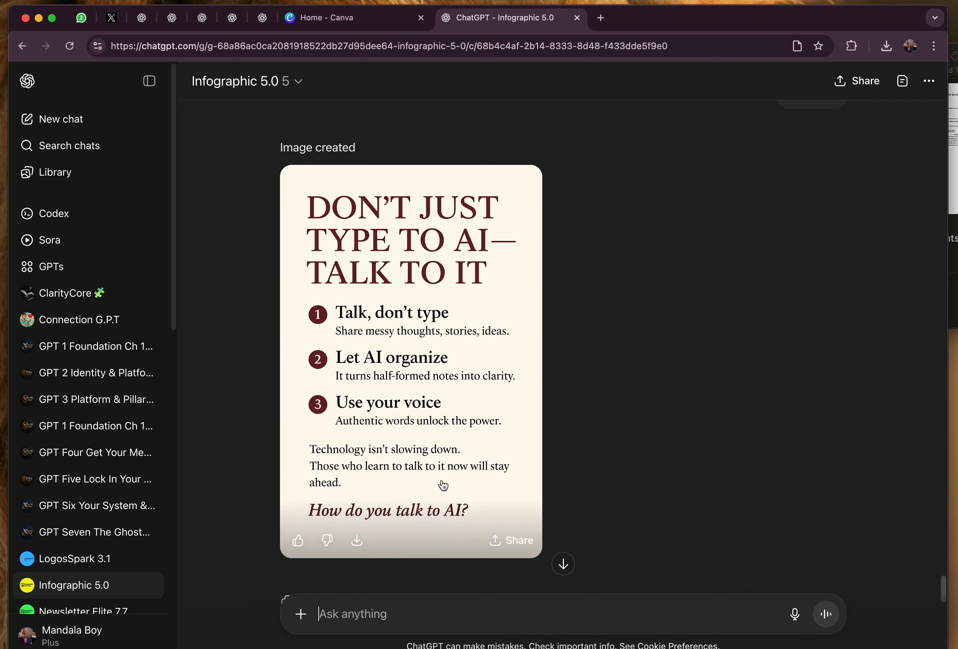
scroll(423, 435, up, 5)
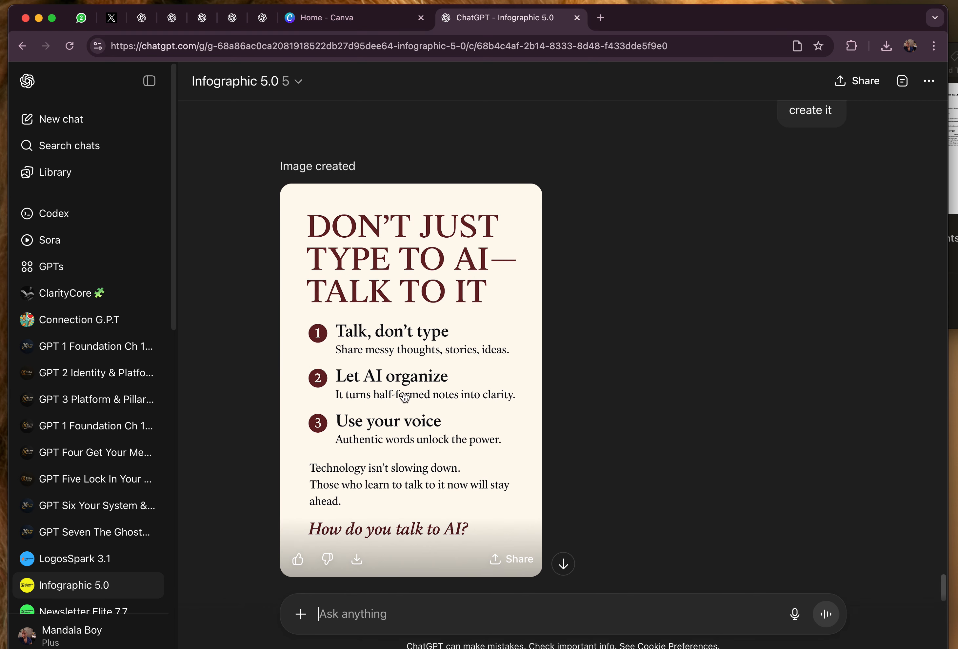
scroll(538, 337, down, 3)
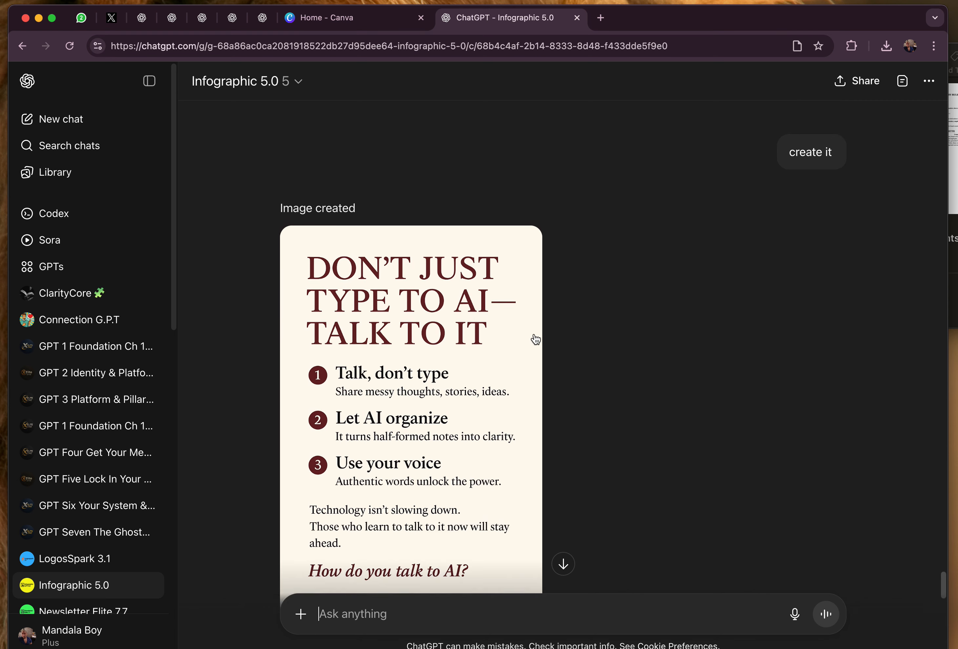
scroll(457, 318, down, 2)
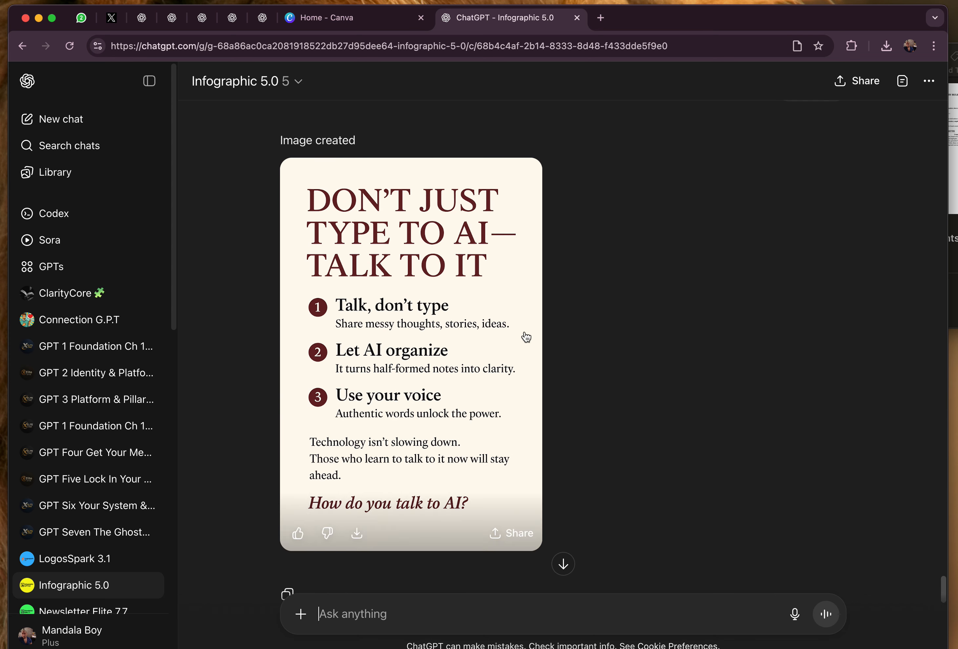
scroll(524, 336, up, 15)
scroll(526, 337, down, 8)
scroll(526, 337, down, 15)
scroll(524, 336, up, 5)
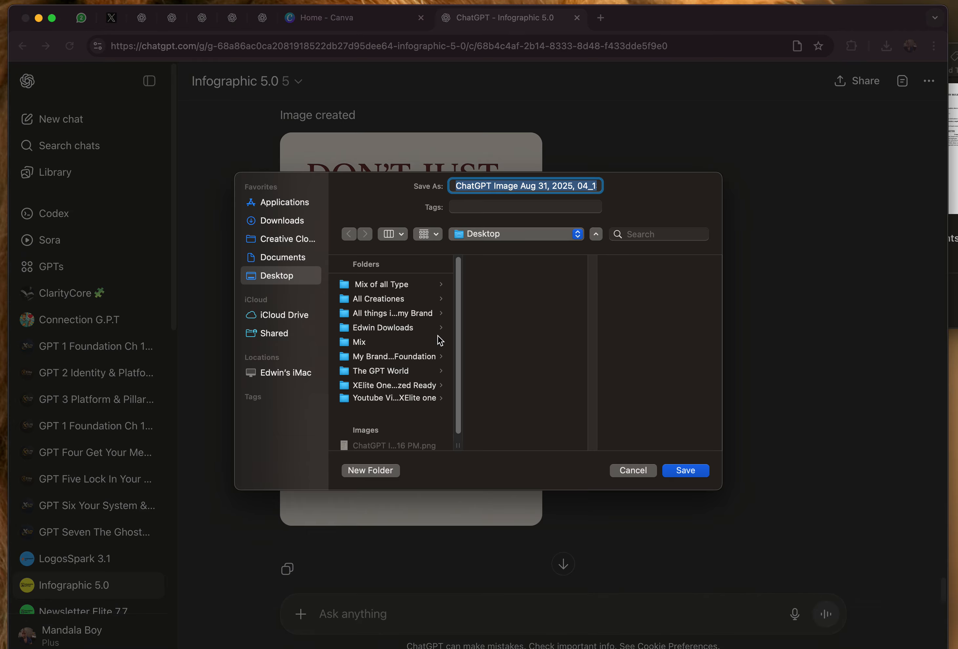
click(685, 471)
Reread the generated infographic image and the code version above it to check the wording and layout.
scroll(525, 367, up, 10)
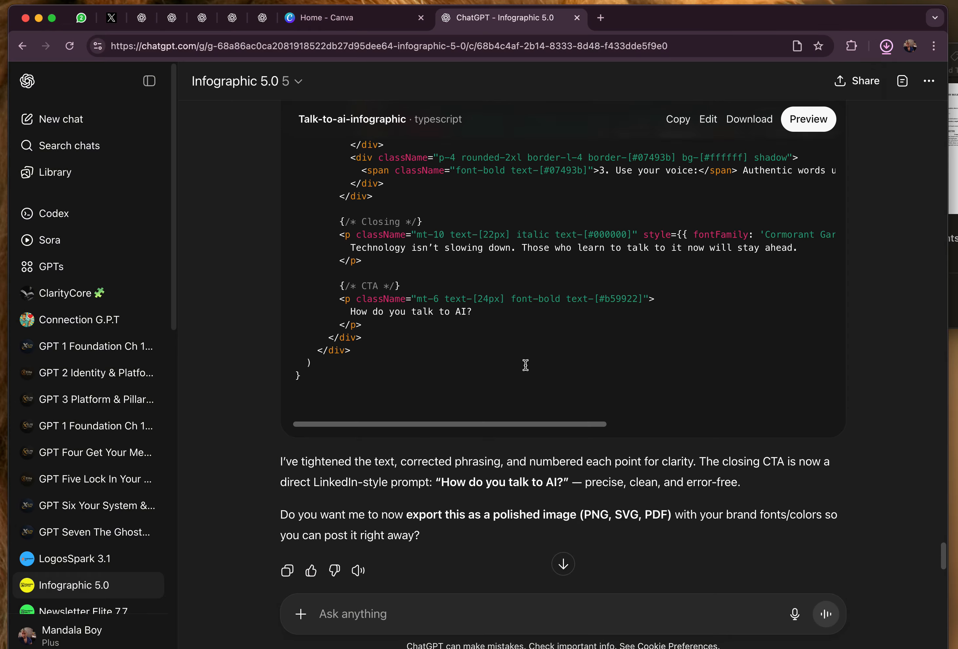
scroll(525, 368, down, 8)
scroll(364, 551, up, 15)
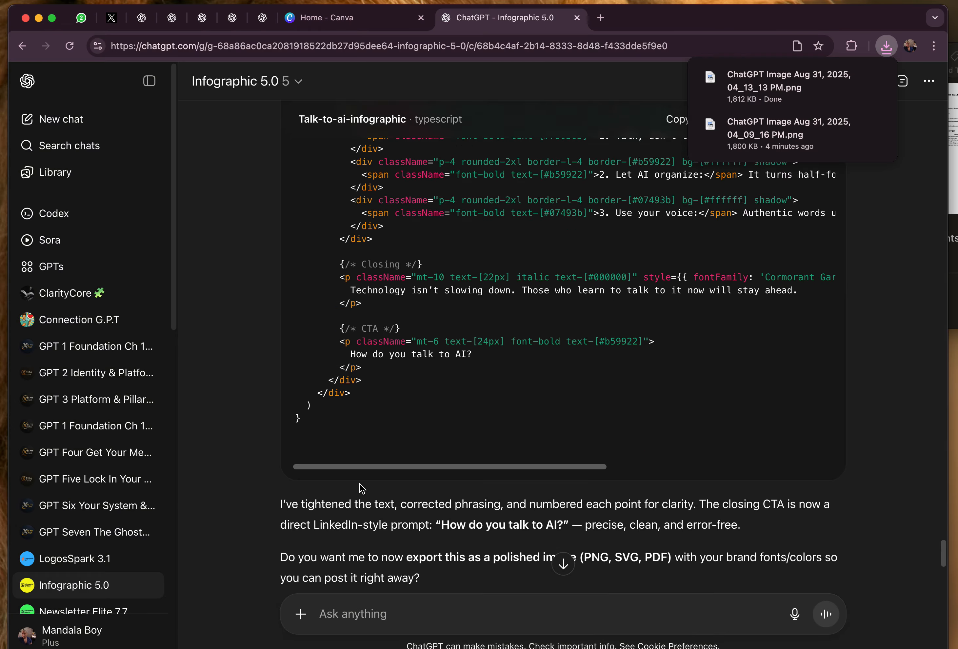
scroll(362, 489, down, 5)
scroll(418, 360, up, 5)
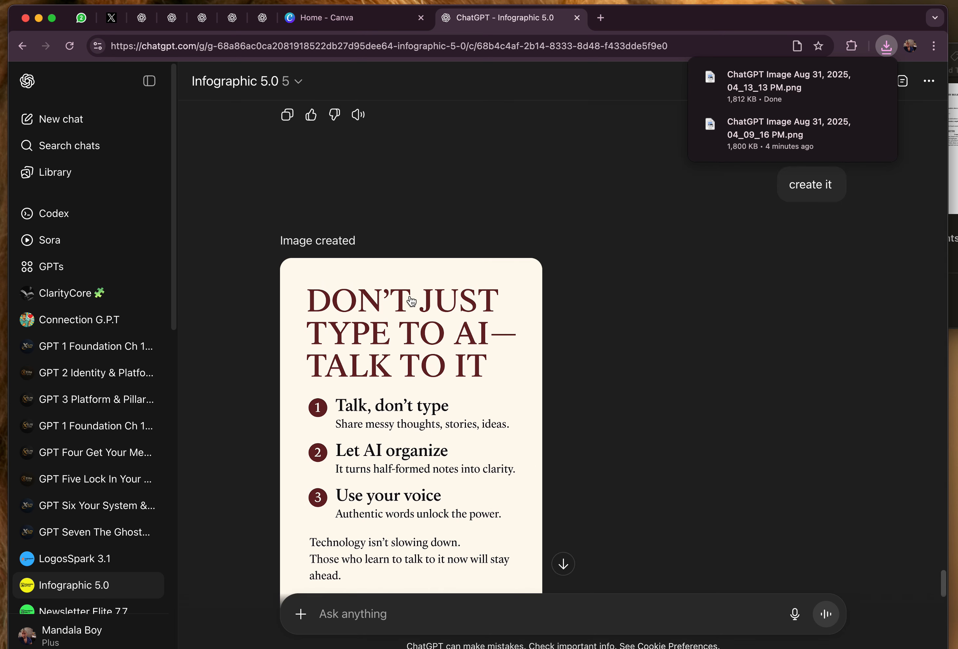
scroll(434, 304, down, 5)
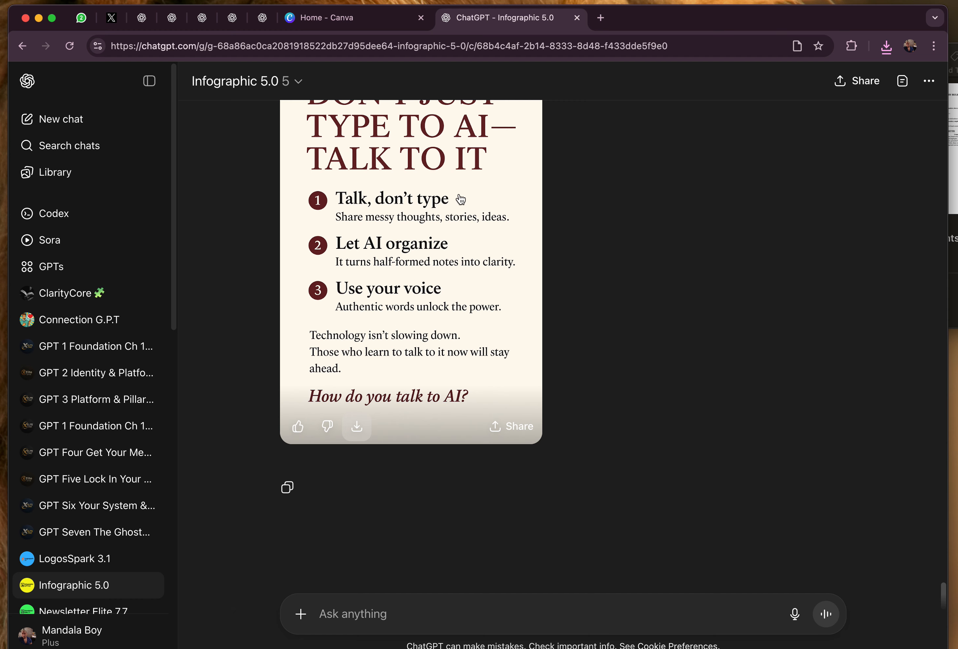
scroll(472, 220, up, 5)
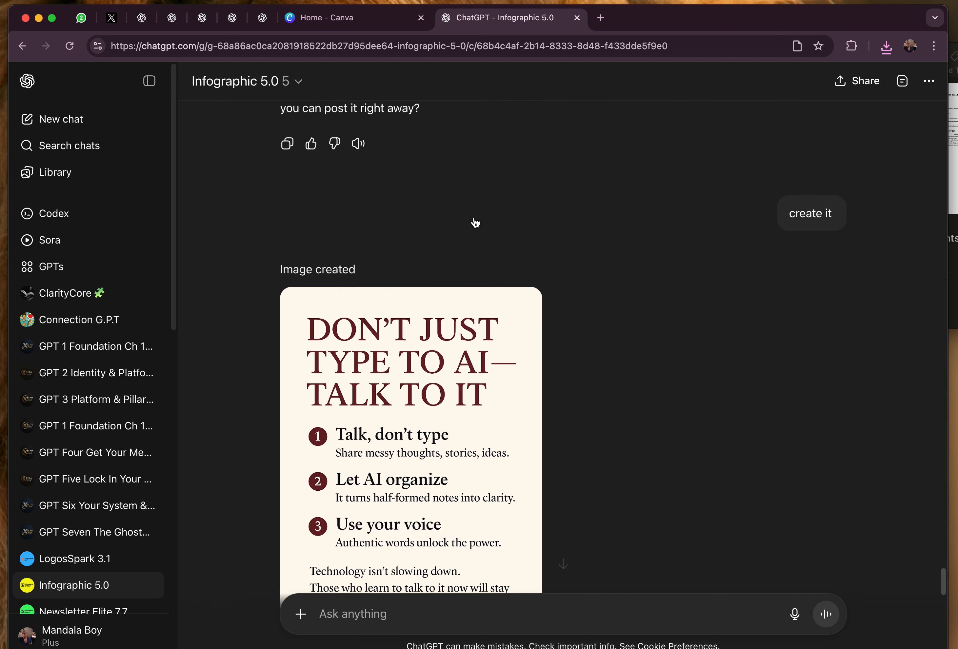
scroll(470, 232, down, 5)
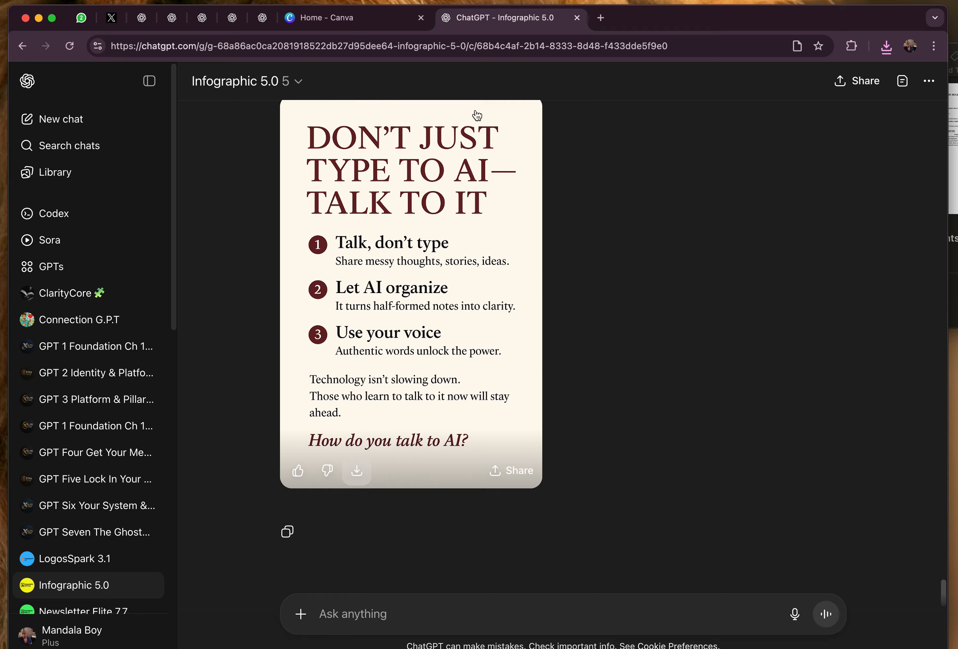
Switch to the LinkedIn profile, open the first-car post and copy the author's name and the "XElite One | The GPT Shop" signature line.
click(957, 648)
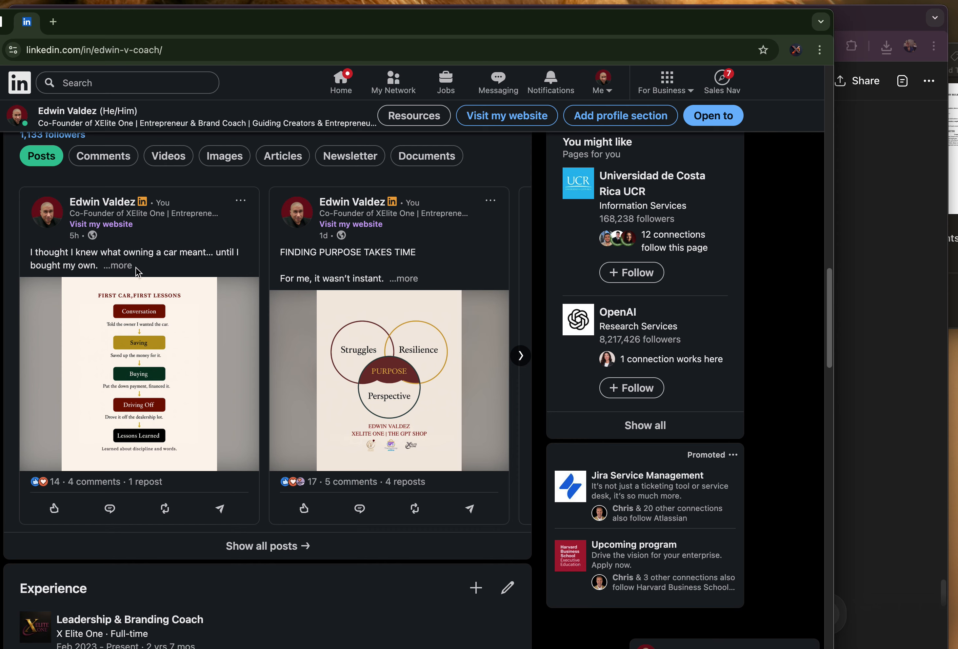
scroll(389, 269, up, 5)
click(187, 437)
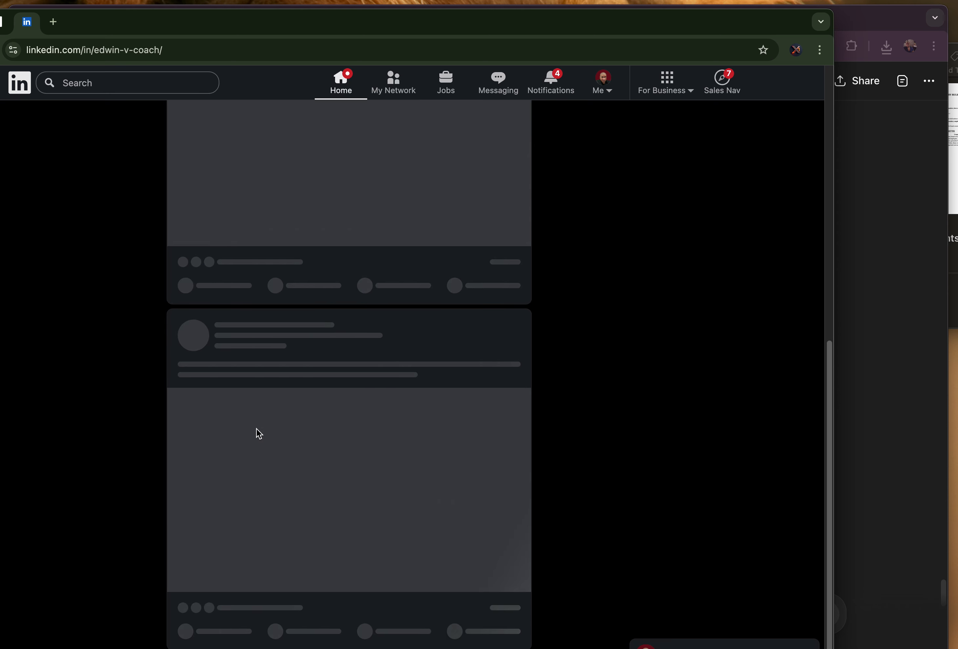
scroll(254, 429, down, 20)
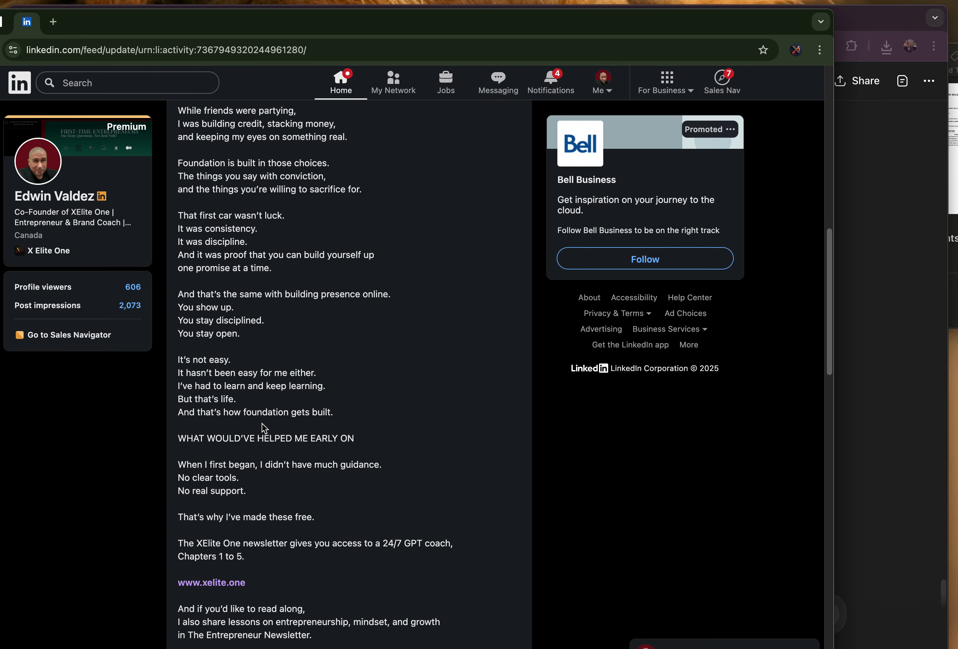
drag(178, 318, 311, 334)
key(super+c)
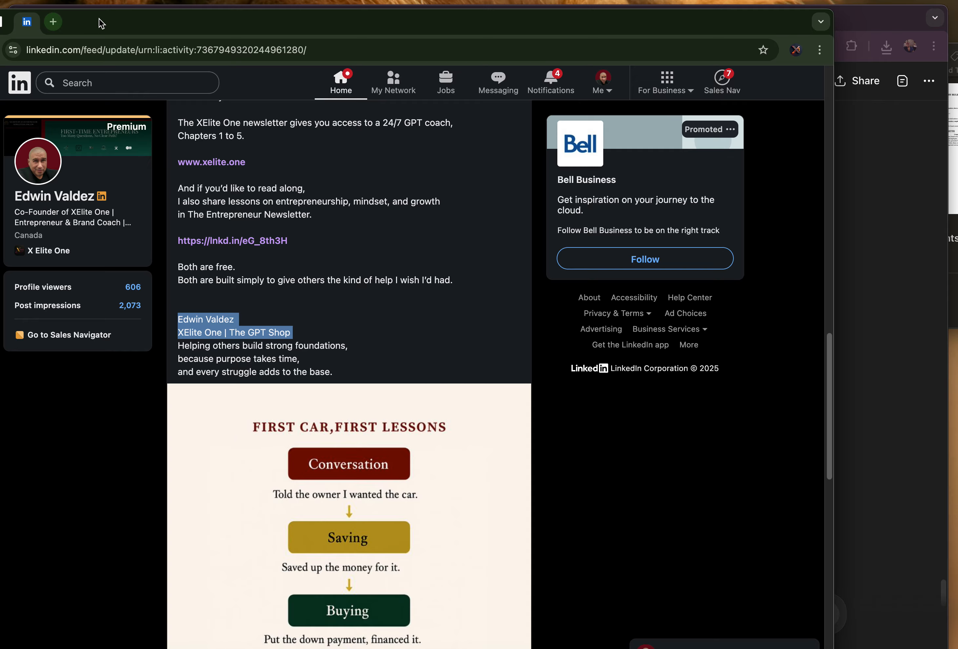
Switch back to ChatGPT and send a request to add the copied author's name and "XElite One | The GPT Shop" to the infographic.
drag(101, 23, 199, 32)
click(52, 30)
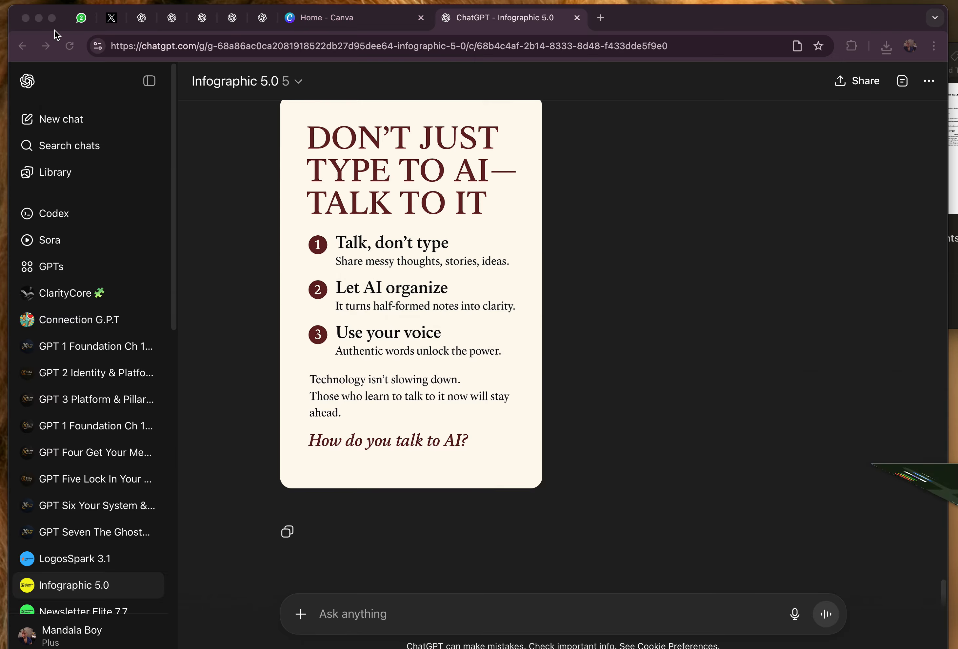
click(375, 605)
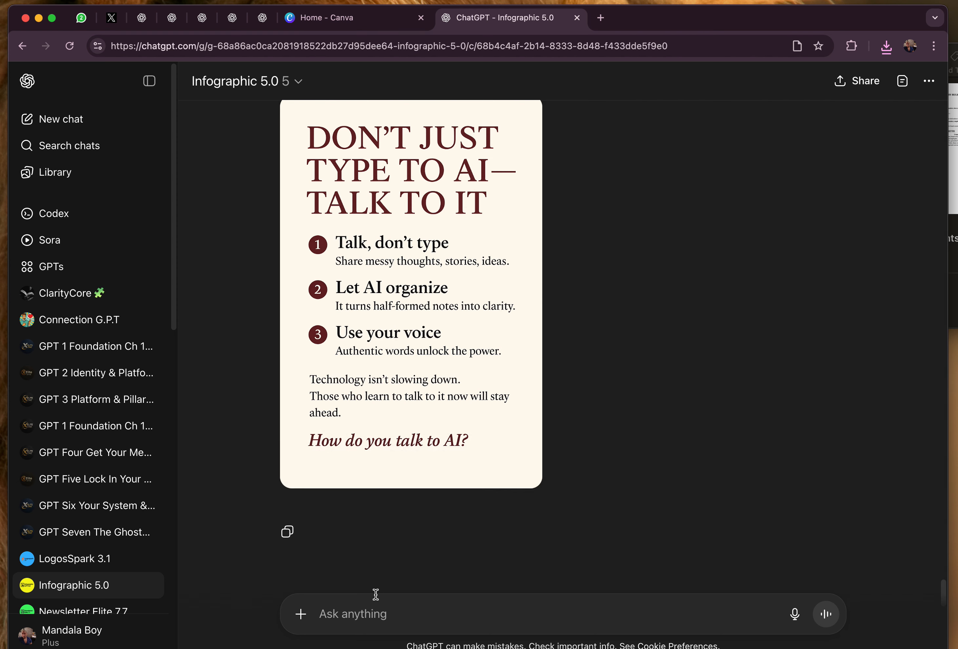
text(can yo ua)
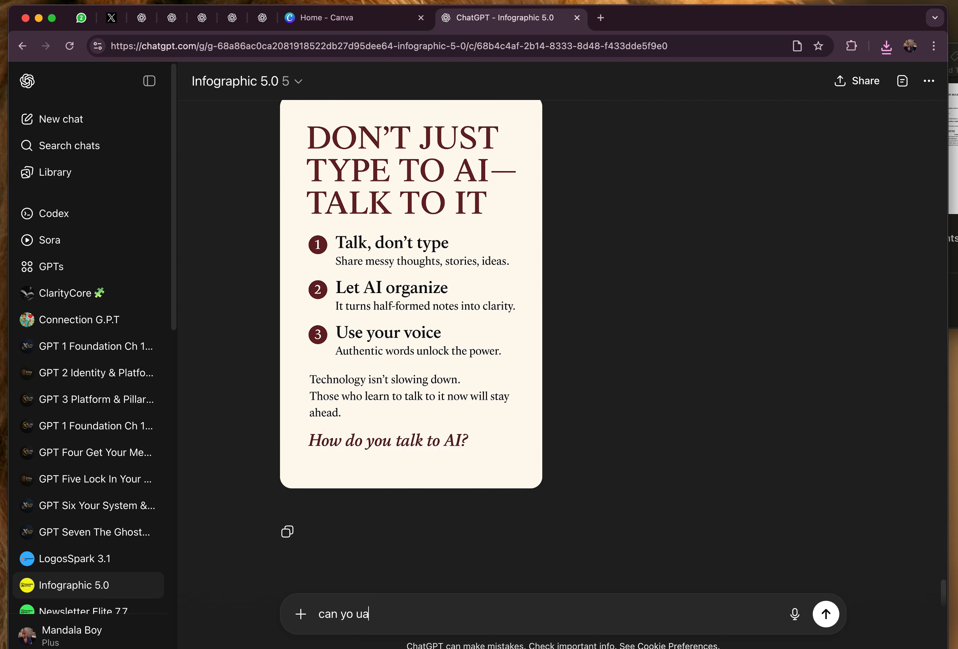
text(dd)
key(super+v)
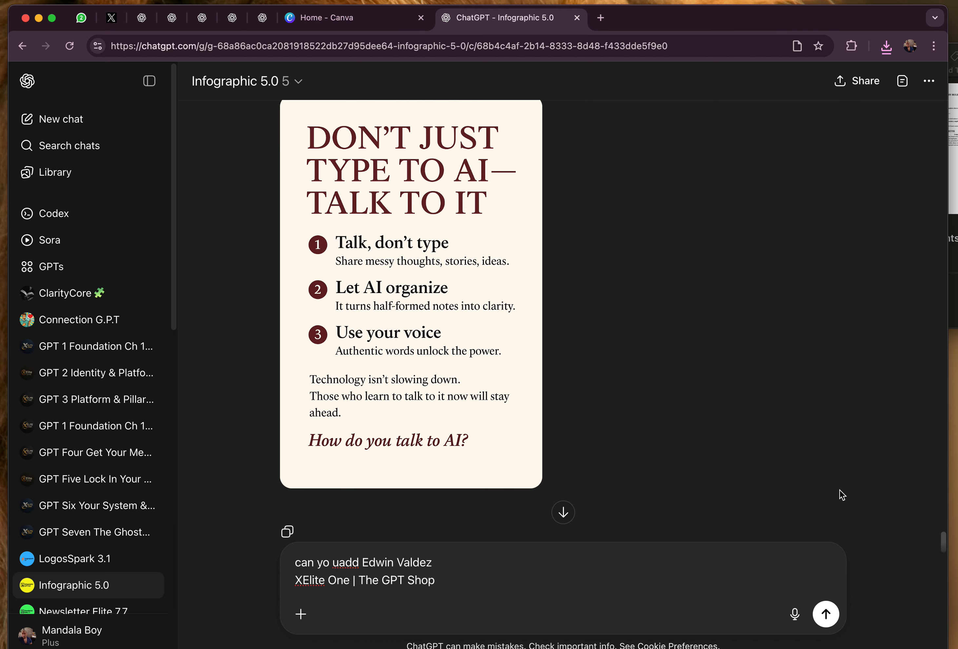
click(826, 615)
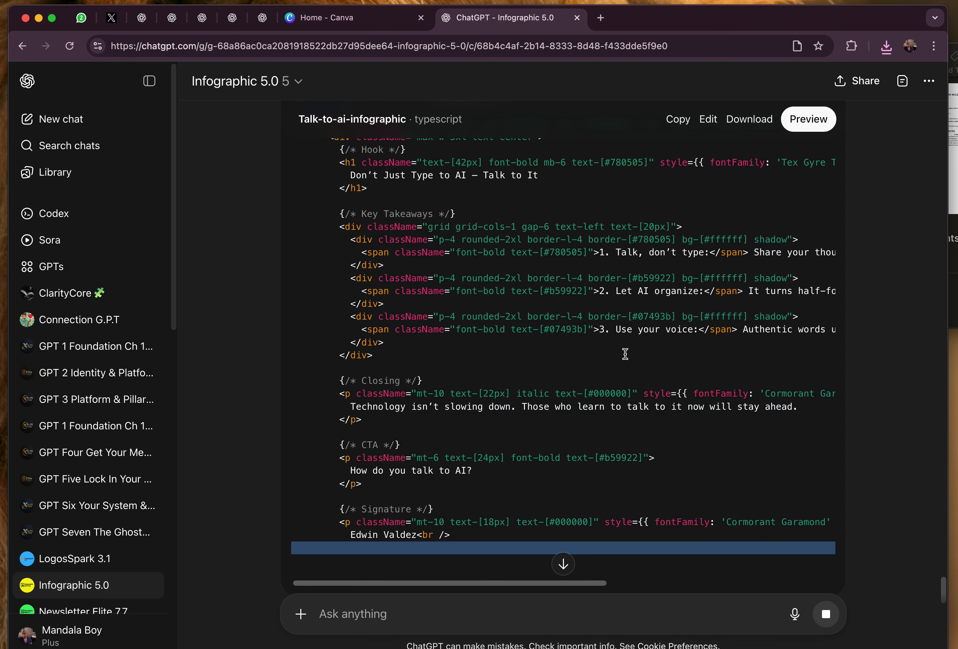
Preview the updated infographic to examine its signature lines, and compare it with the generated image in the chat.
click(809, 119)
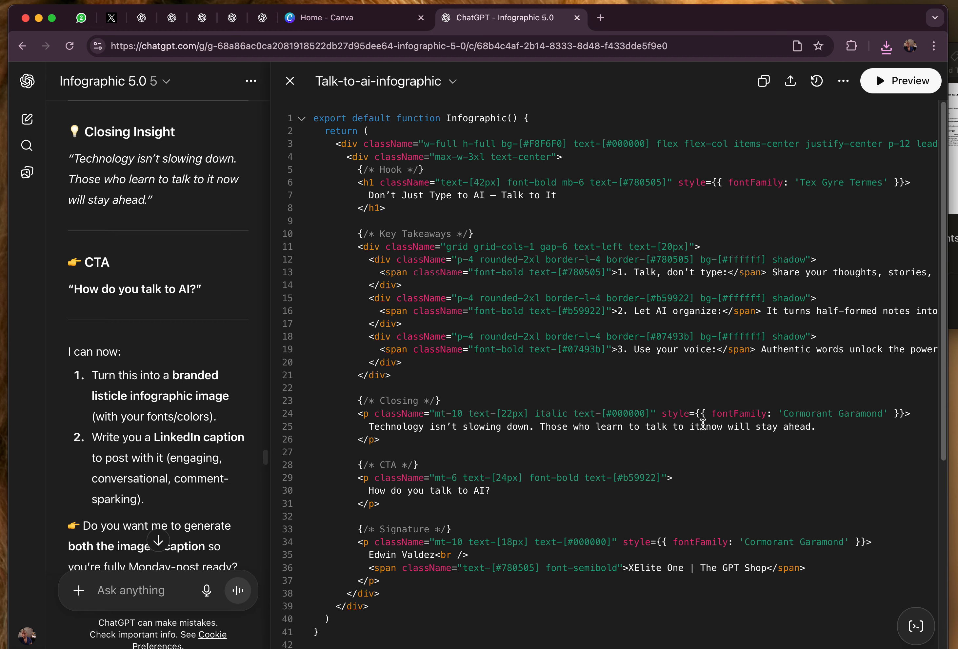
click(911, 81)
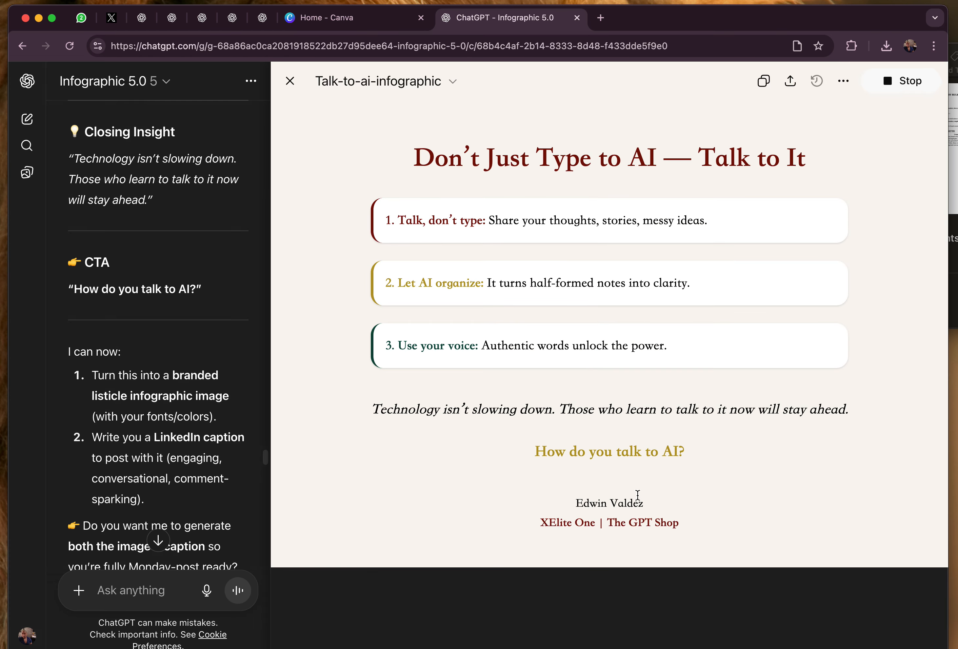
mouse_move(673, 523)
mouse_down()
mouse_move(552, 523)
mouse_move(531, 505)
mouse_up()
click(382, 508)
click(290, 80)
scroll(362, 252, down, 5)
scroll(362, 252, up, 20)
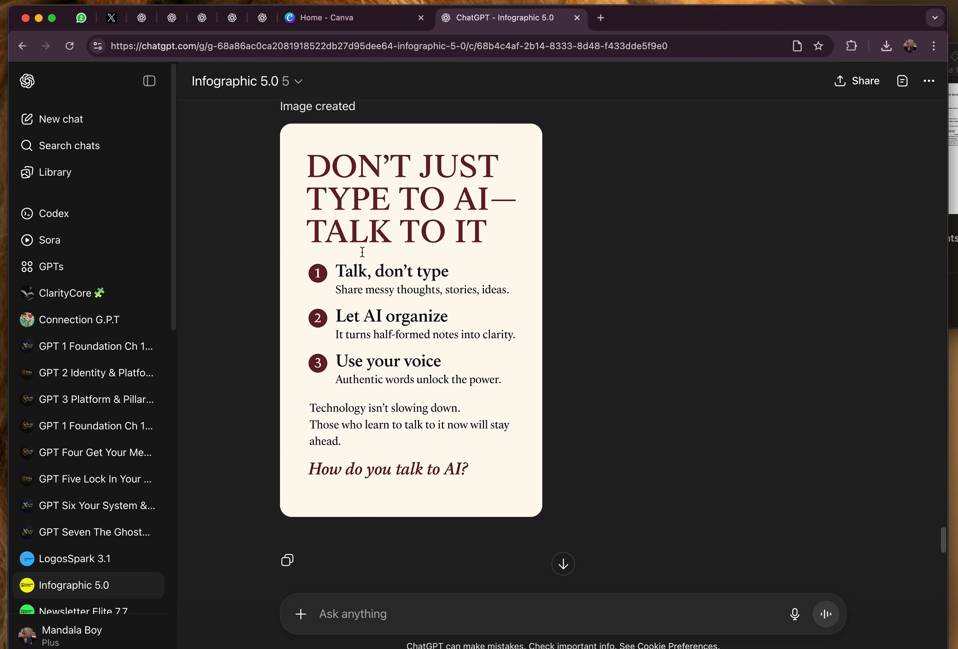
scroll(363, 252, up, 6)
scroll(362, 250, down, 5)
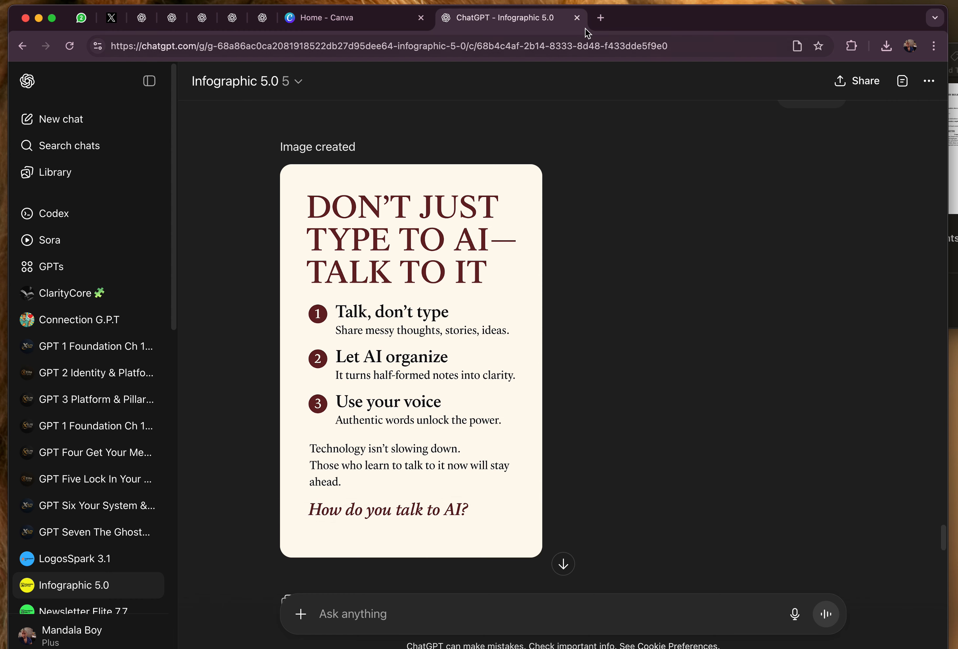
Switch to Canva, open the recent design "7 Quiet Clues You're Already Leading" and go through its pages.
click(327, 17)
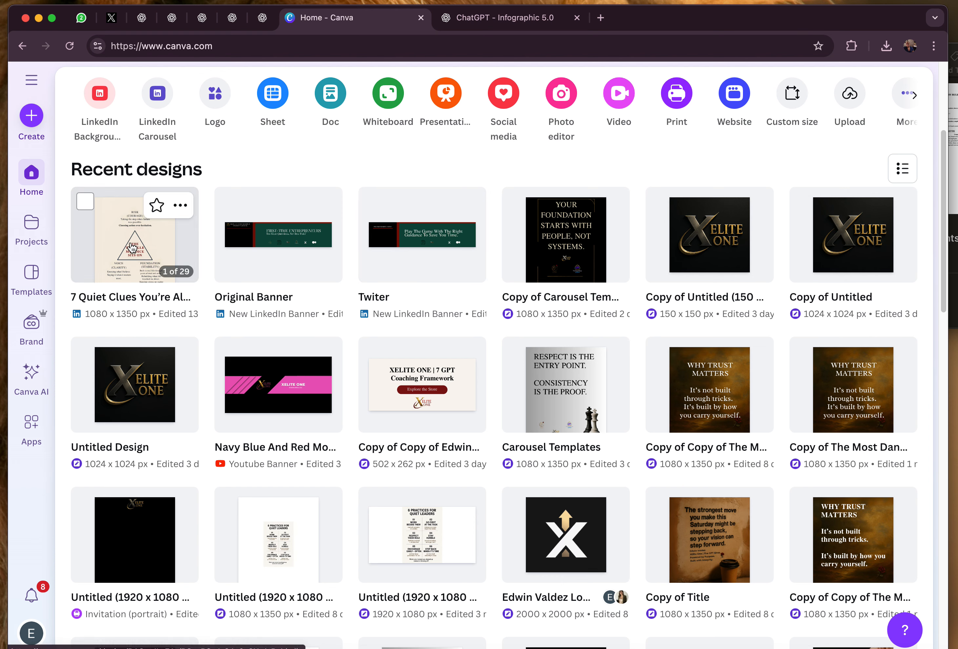
click(132, 248)
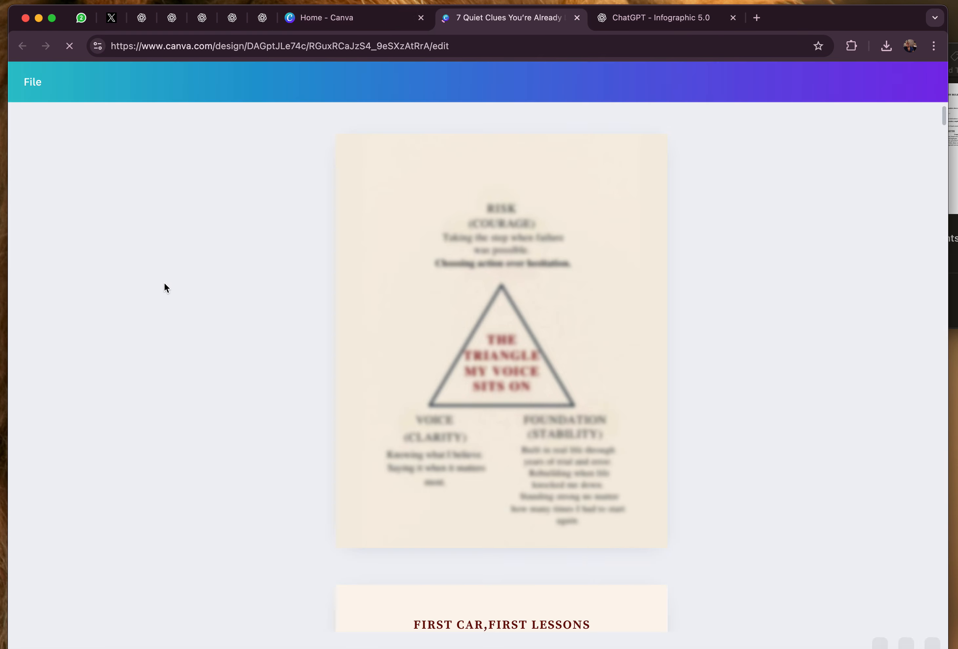
scroll(489, 292, down, 4)
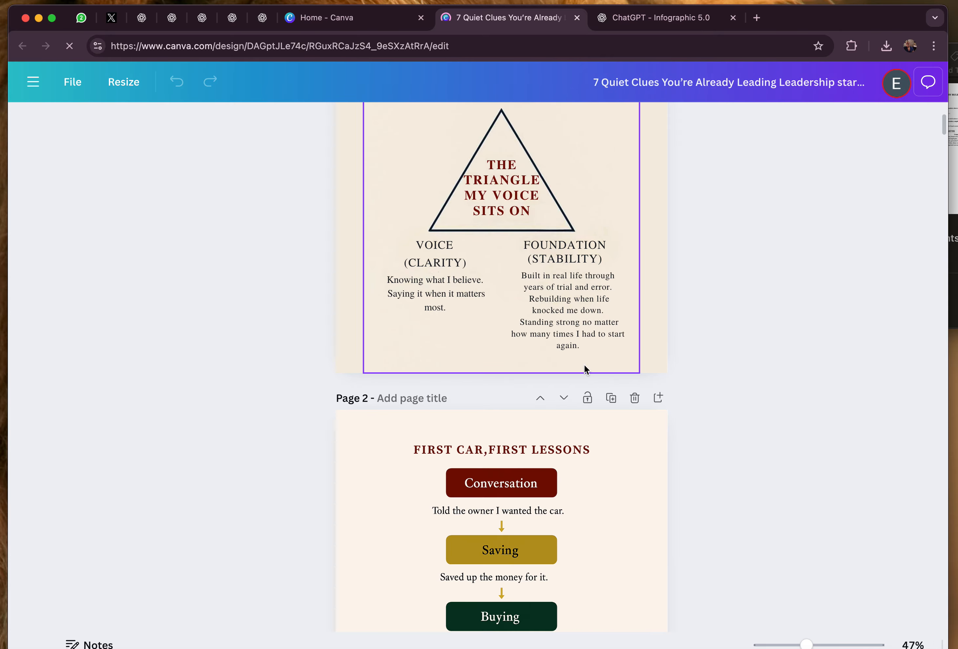
scroll(621, 362, down, 20)
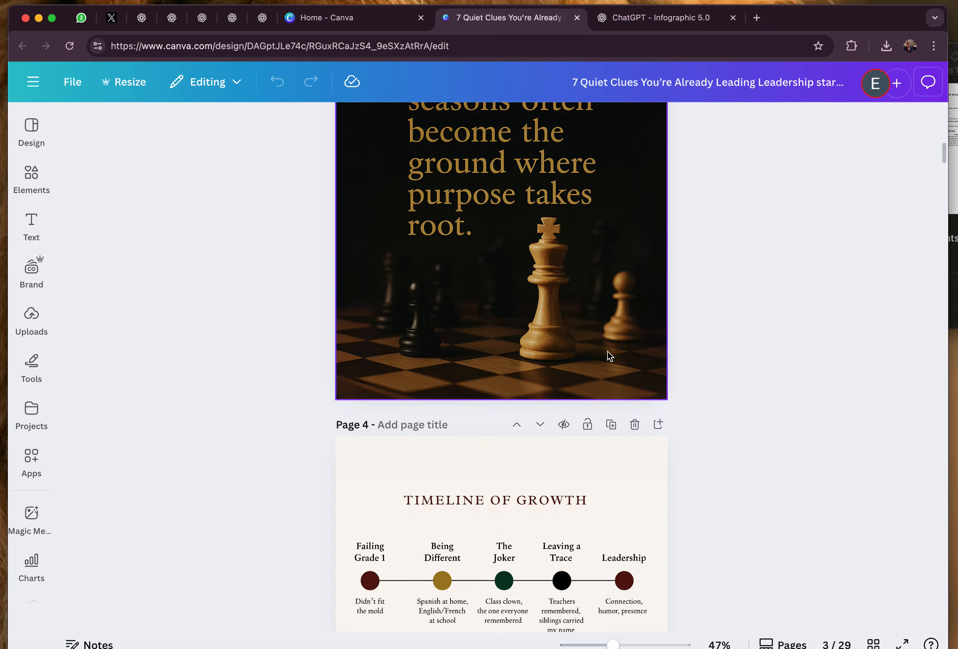
Insert a blank page before the "First Car, First Lessons" page and place the "Don't Just Type to AI — Talk to It" infographic image on it.
scroll(607, 352, down, 20)
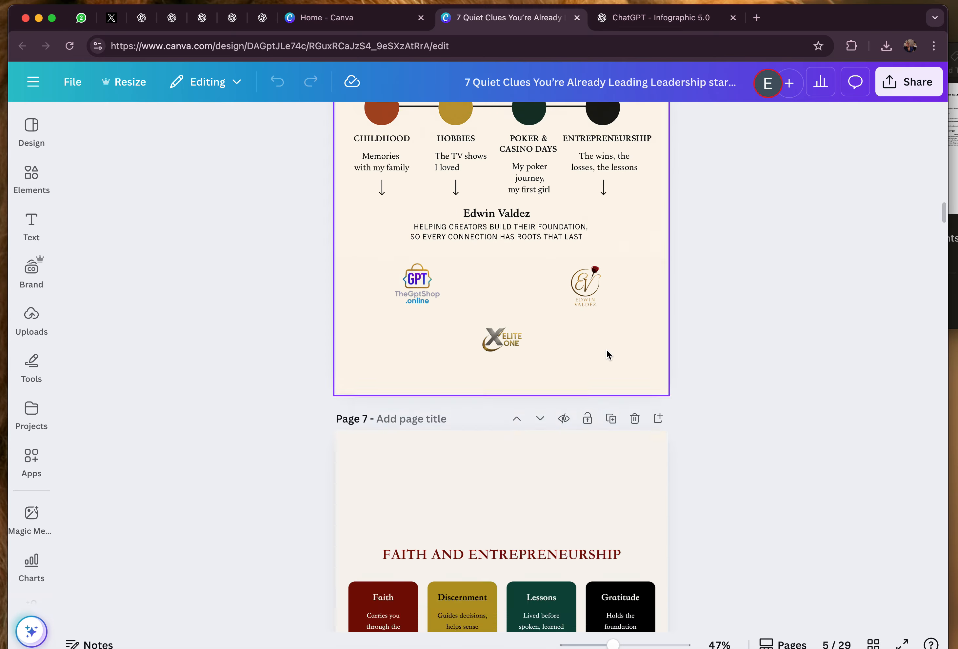
scroll(607, 354, up, 20)
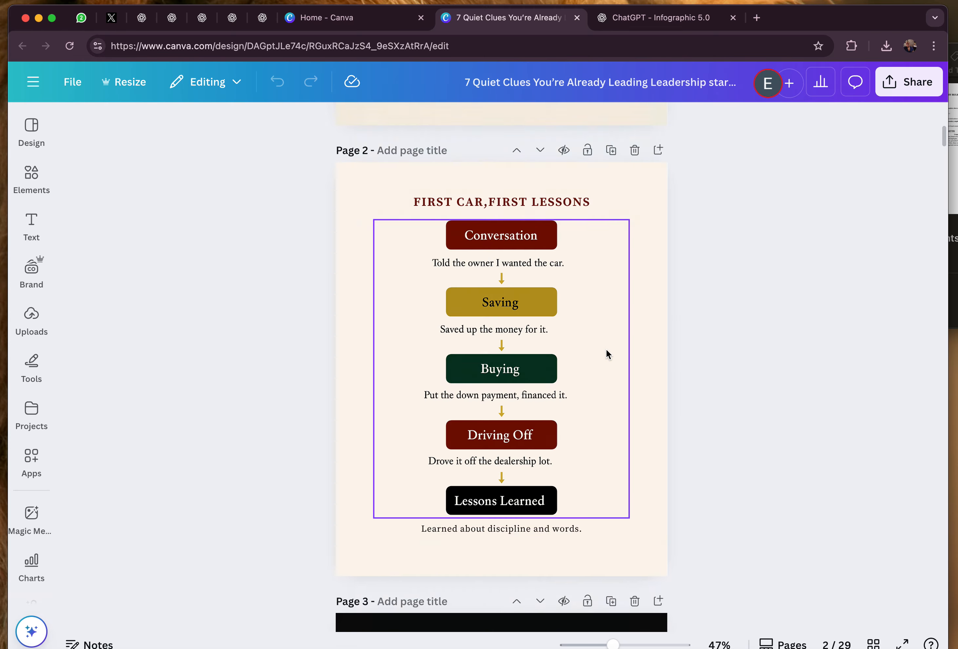
click(657, 154)
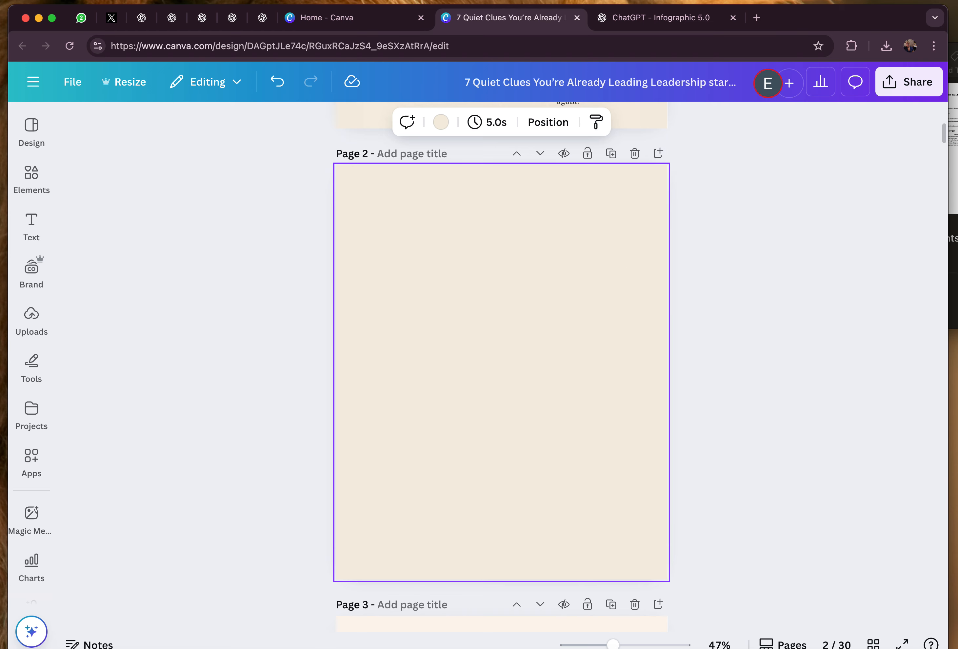
drag(955, 410, 543, 418)
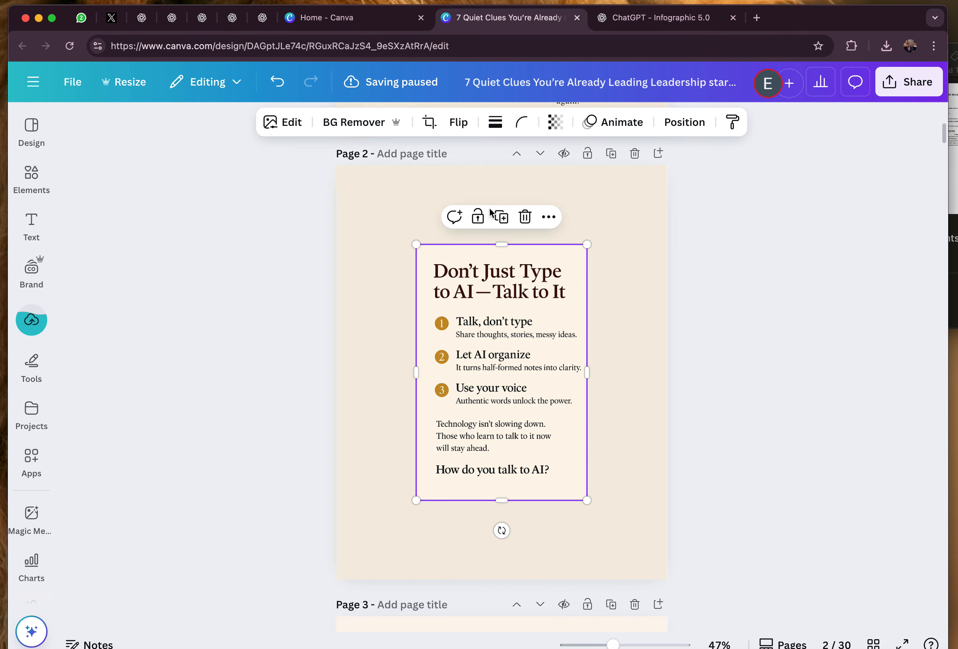
Enlarge the infographic image and position it so that it fills most of the new page.
drag(416, 244, 326, 202)
drag(312, 196, 312, 196)
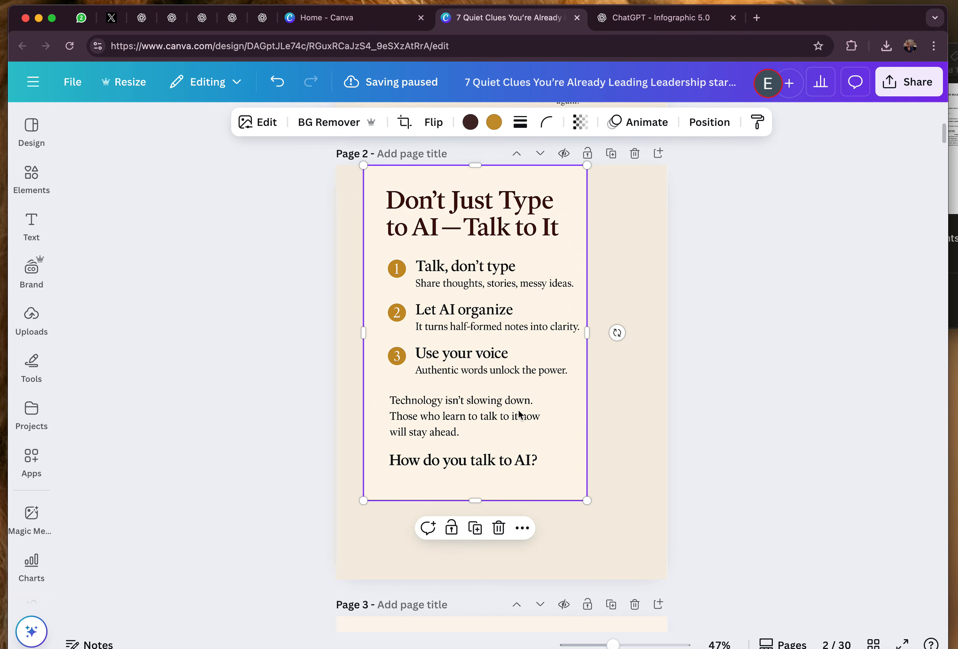
drag(589, 500, 667, 519)
drag(475, 380, 475, 411)
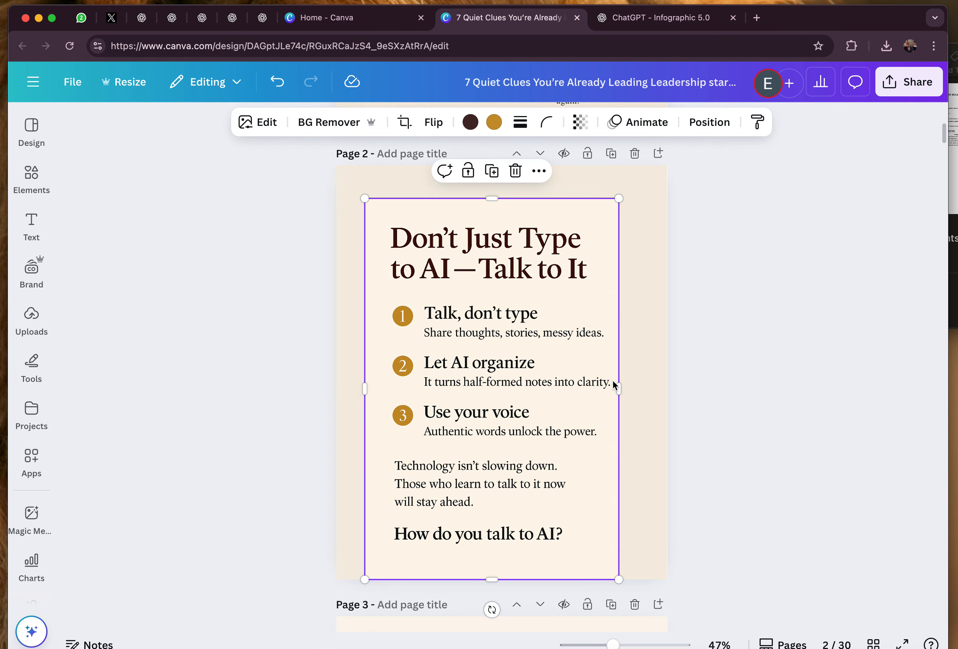
drag(617, 383, 634, 385)
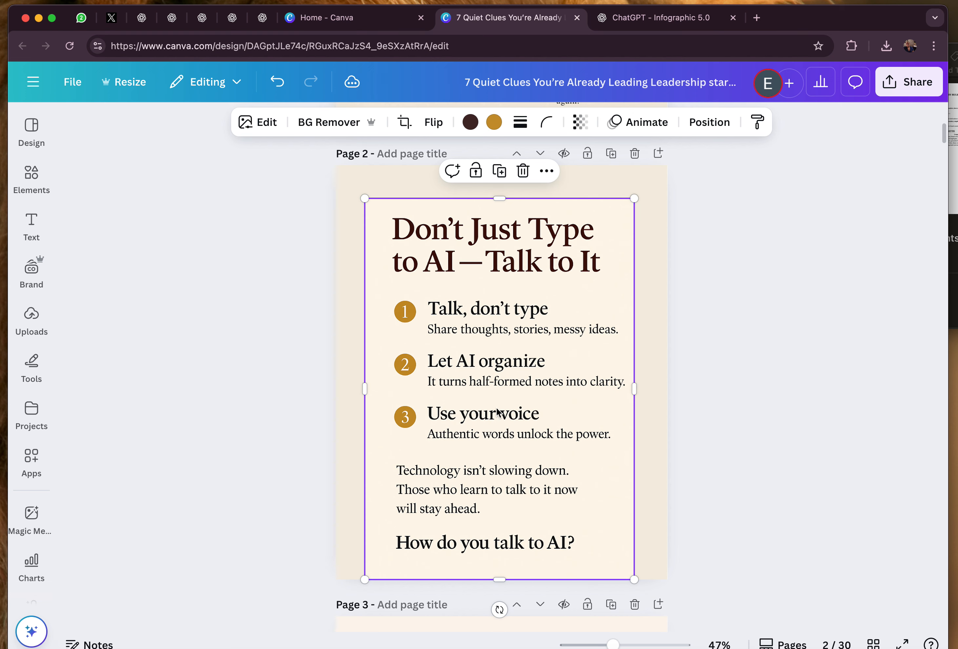
Set the page's background to the cream colour of the infographic image so the two blend together.
click(646, 423)
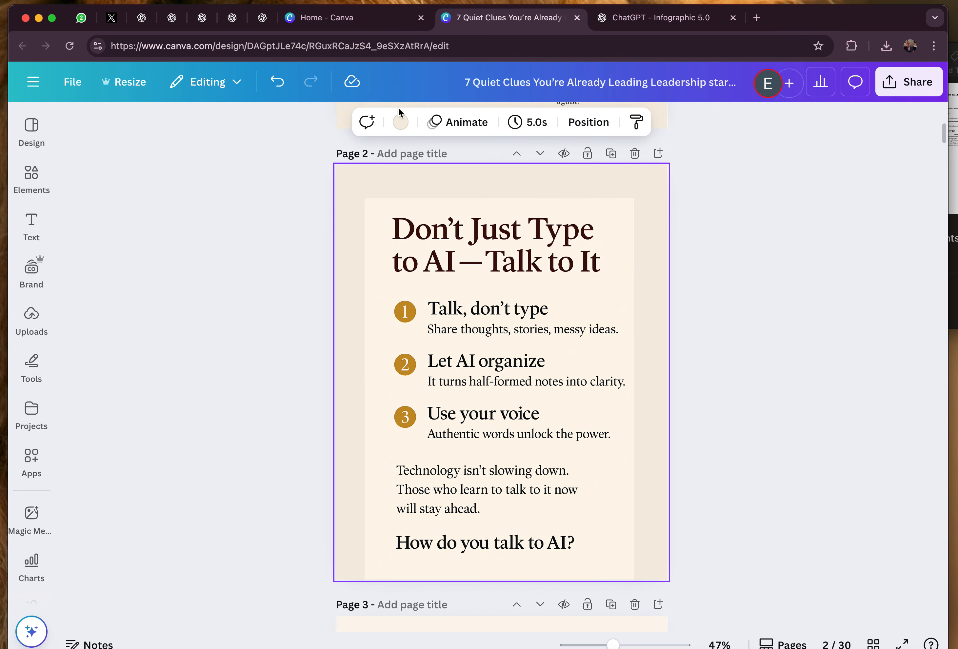
click(399, 122)
scroll(194, 517, down, 3)
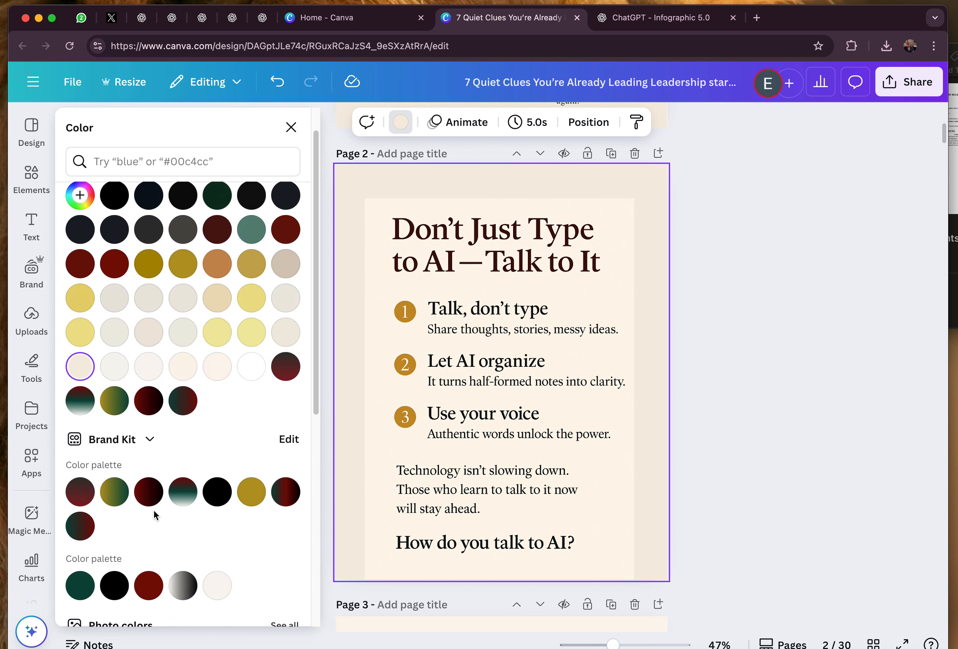
click(119, 601)
click(380, 425)
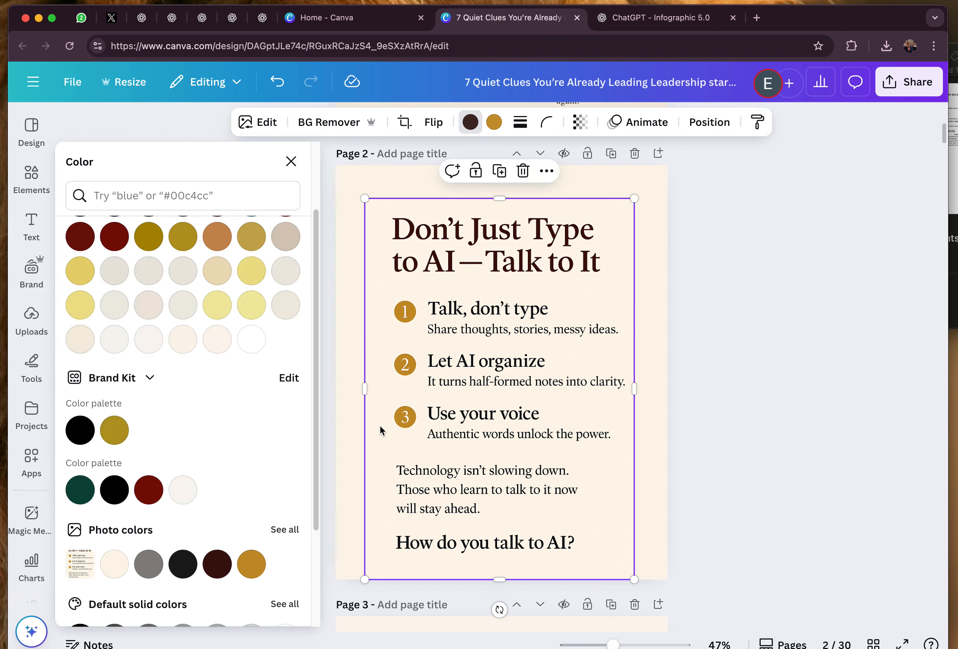
click(835, 348)
Use Grab Text on the infographic image to turn only its "Don't Just Type to AI — Talk to It" headline into editable text.
click(177, 320)
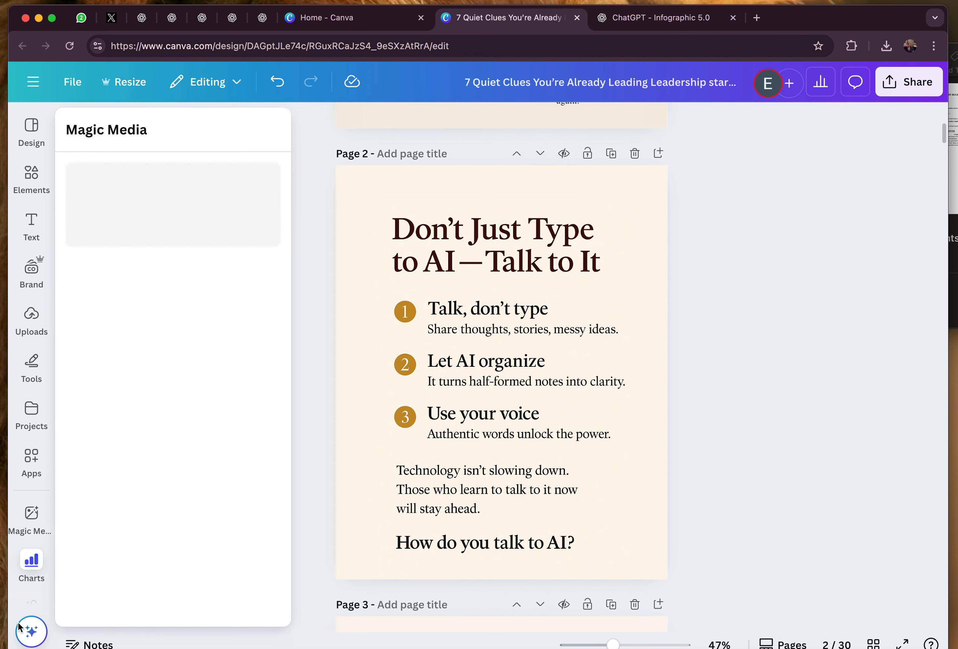
click(32, 632)
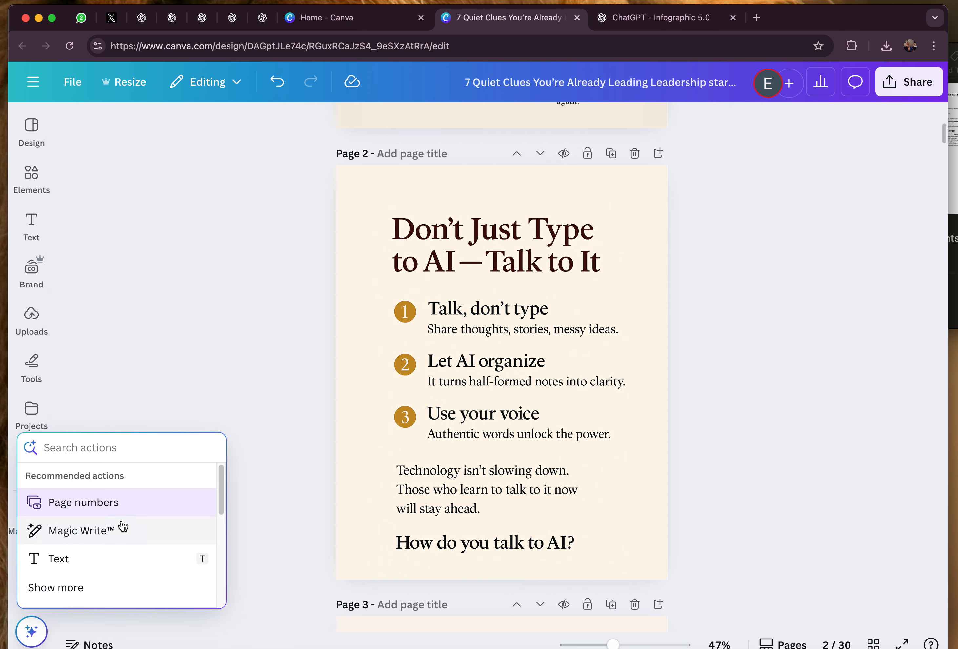
click(311, 404)
click(379, 384)
click(32, 632)
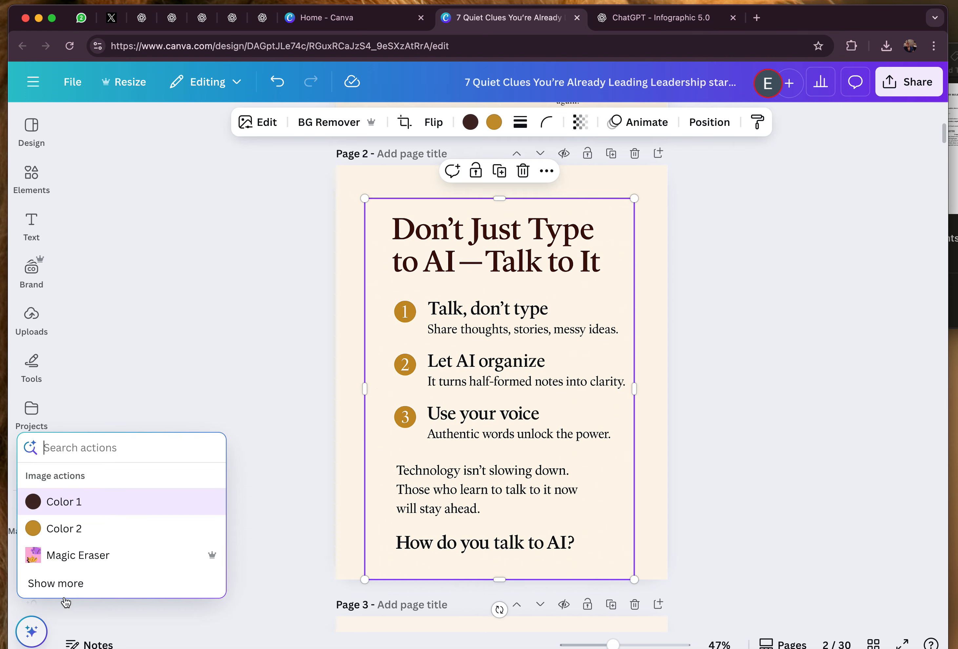
click(69, 594)
scroll(83, 529, down, 2)
scroll(84, 529, down, 2)
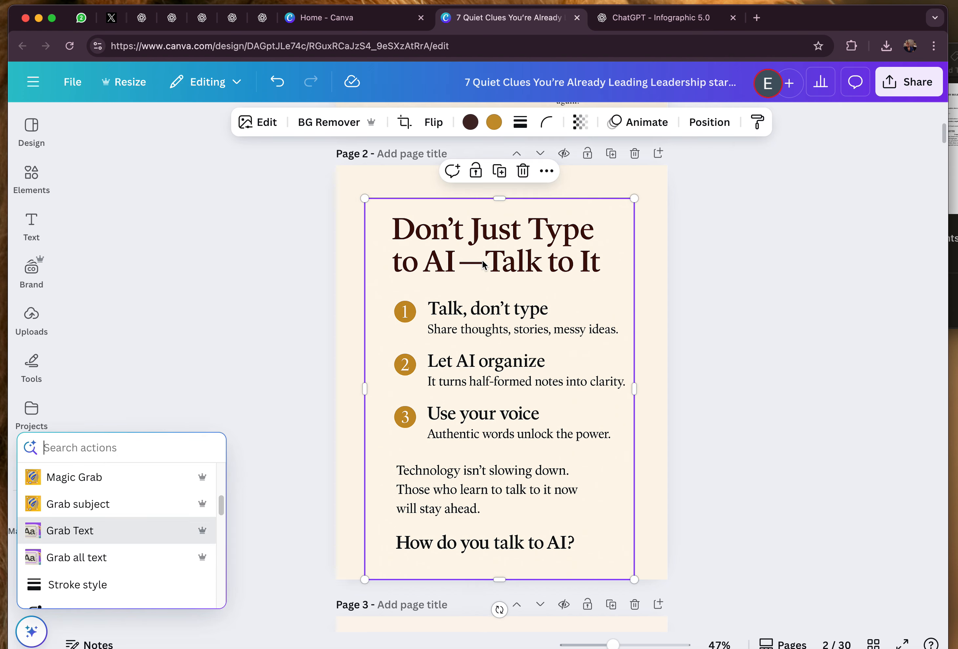
key(Return)
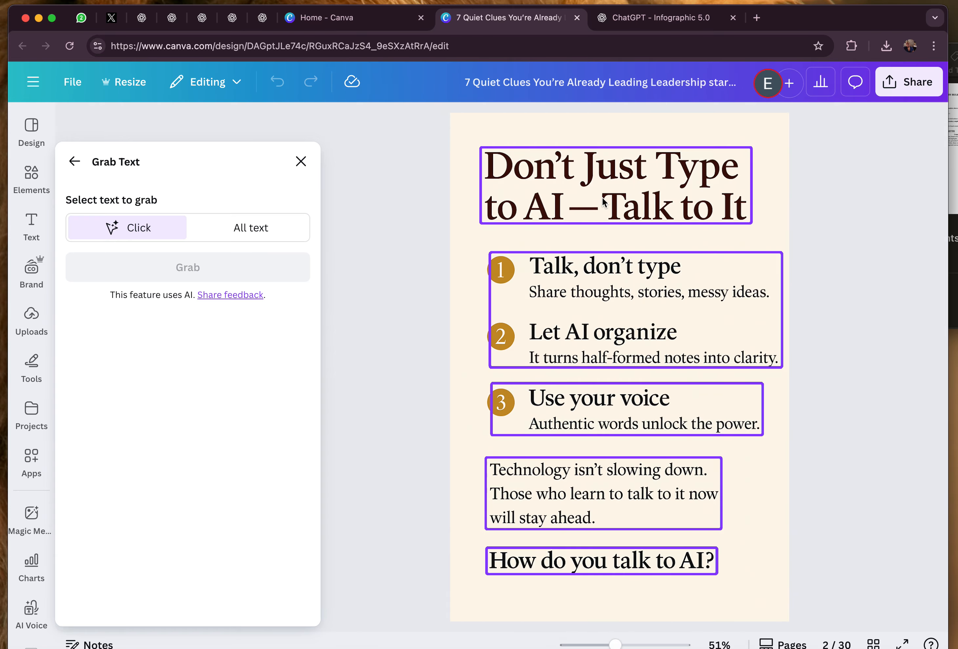
click(603, 202)
click(177, 267)
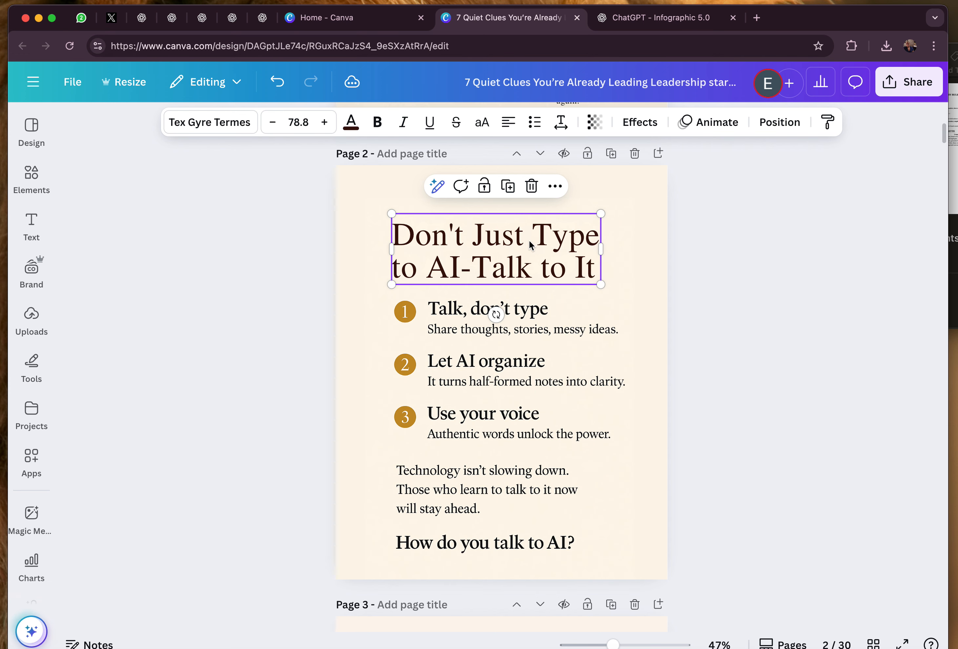
click(543, 260)
click(539, 258)
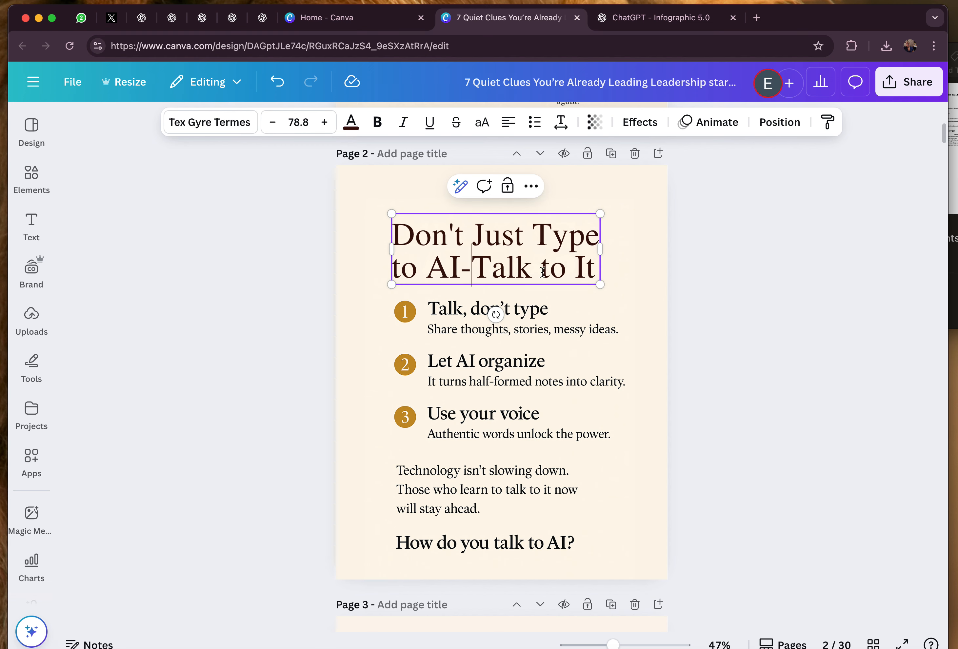
click(631, 265)
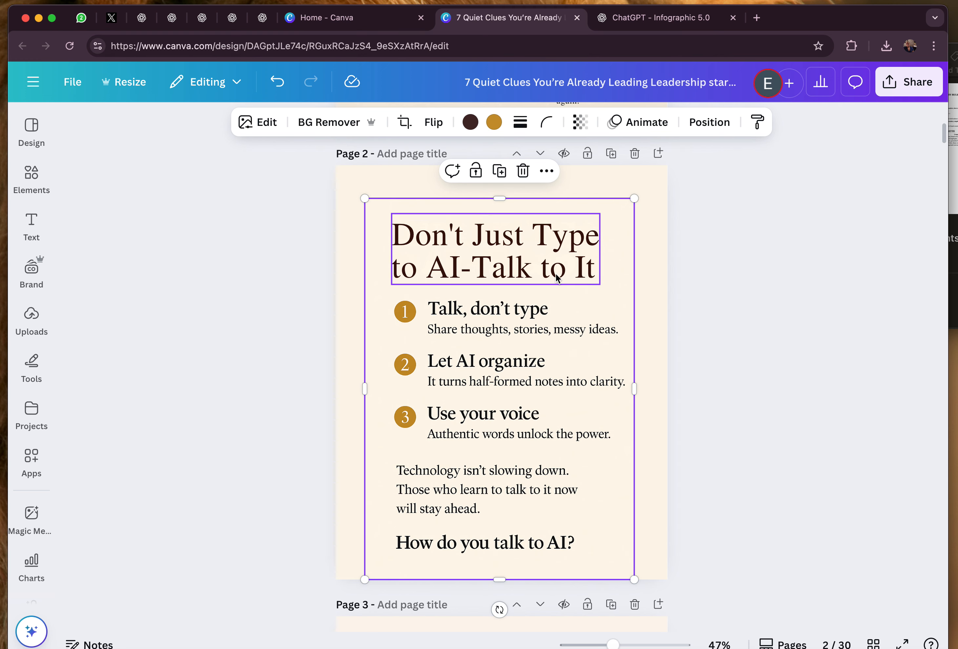
click(594, 275)
click(595, 275)
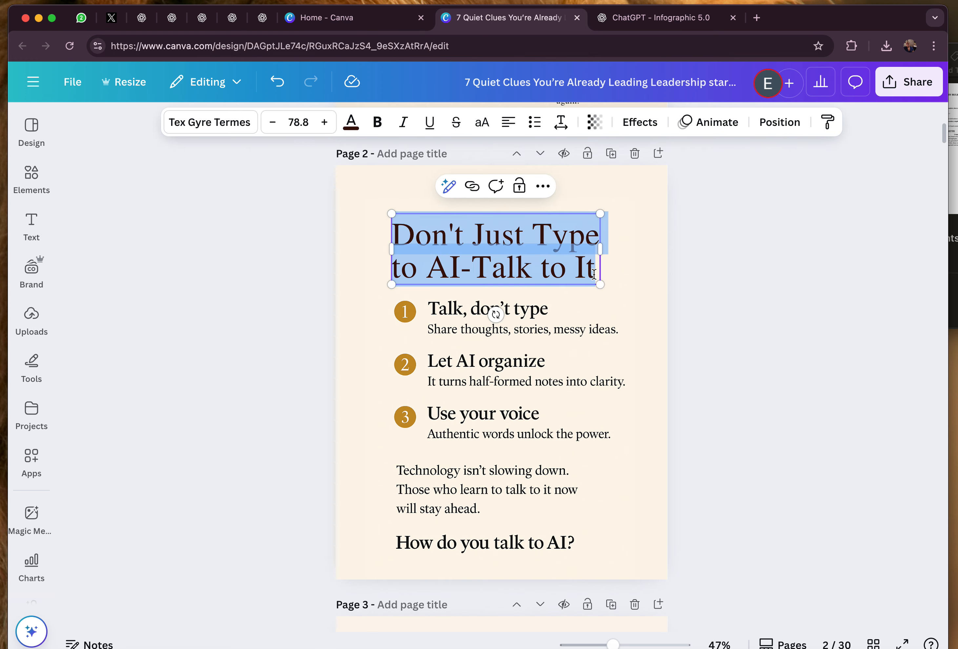
click(598, 271)
scroll(511, 380, down, 5)
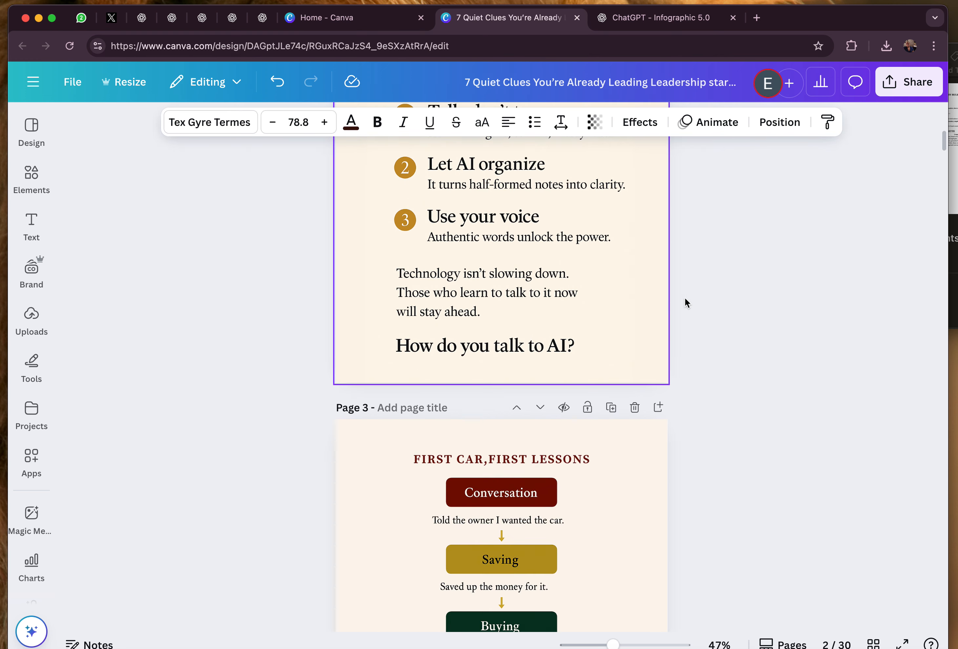
click(285, 285)
scroll(330, 390, up, 6)
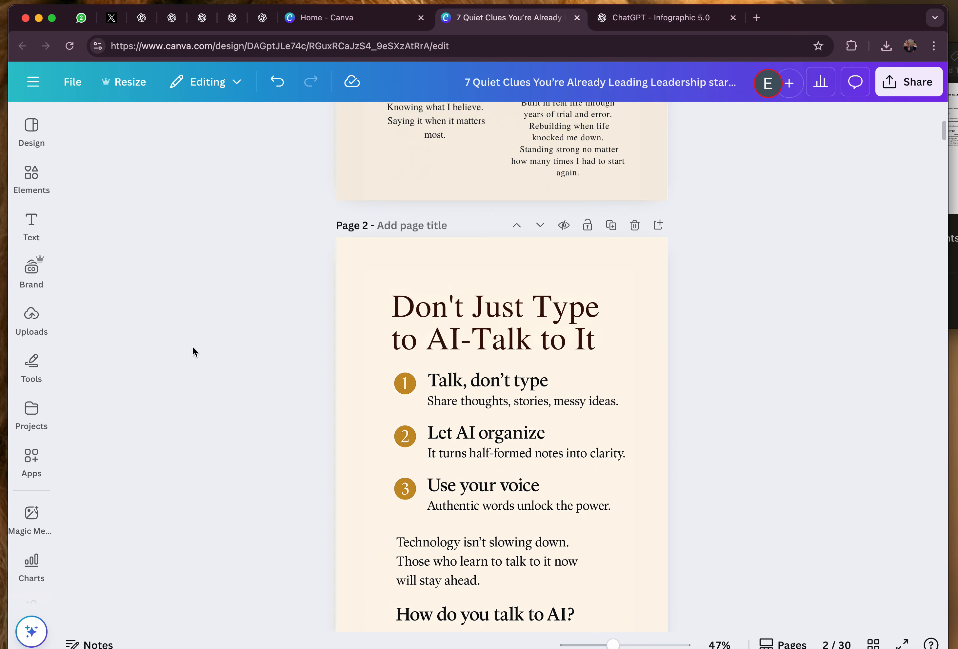
Scale the headline text and infographic image down together and centre them higher on the page, leaving room below for a signature.
drag(275, 305, 580, 501)
scroll(443, 453, down, 3)
drag(364, 173, 397, 210)
drag(546, 363, 543, 304)
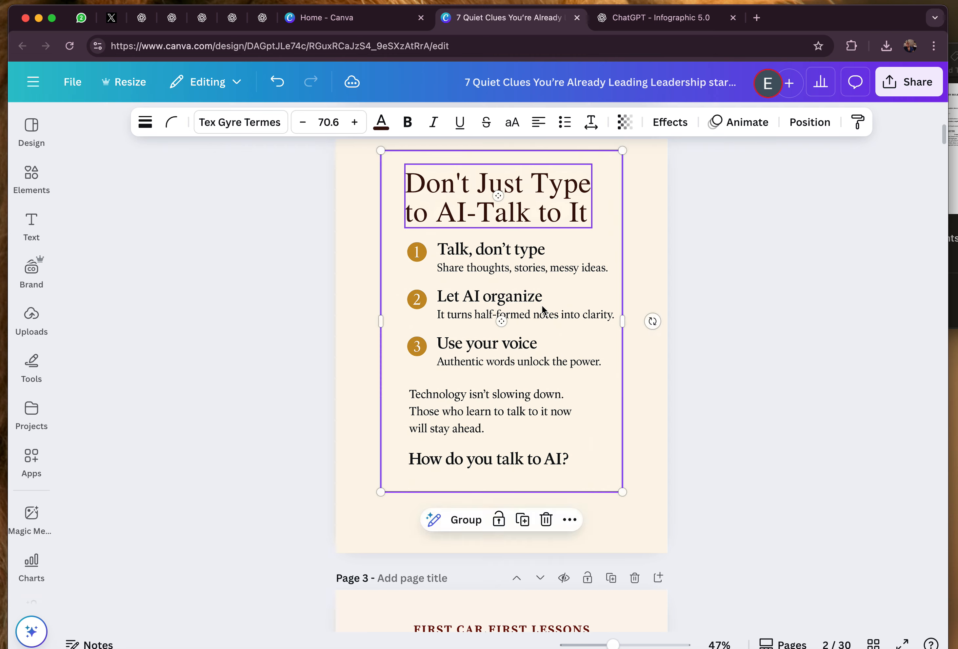
click(338, 392)
Select and copy the three logos together with the signature text on the "Timeline of Growth" page.
scroll(349, 415, down, 20)
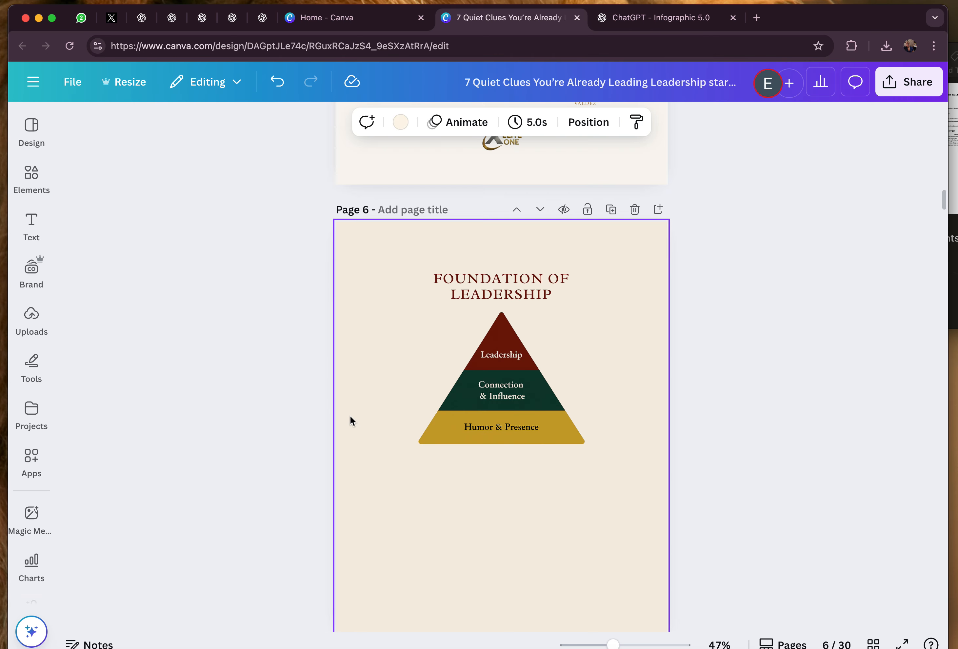
scroll(349, 416, up, 6)
scroll(360, 514, down, 2)
drag(240, 410, 602, 531)
click(602, 531)
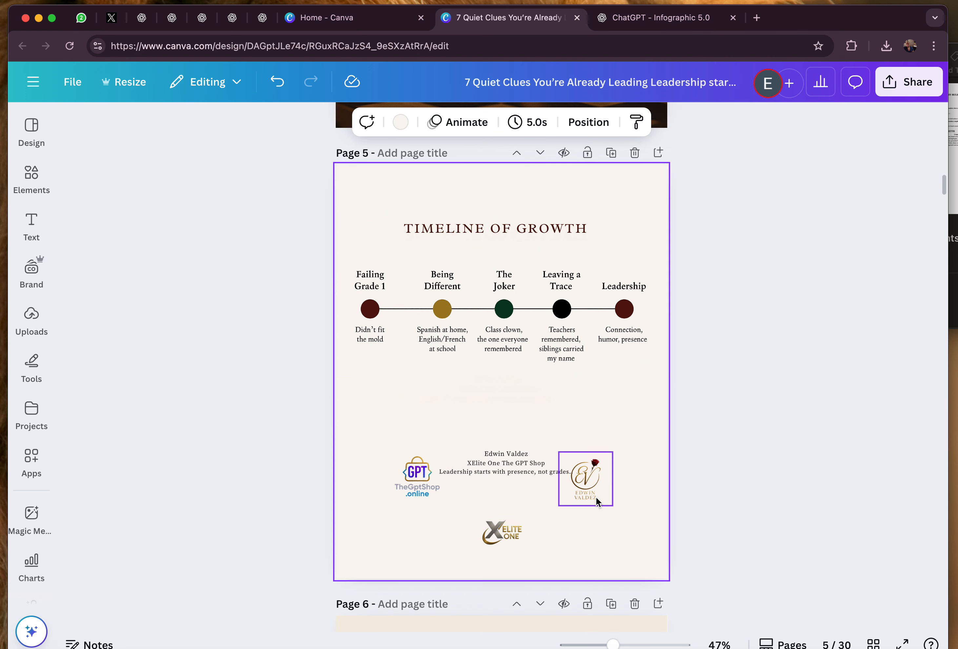
click(593, 501)
shift+click(501, 532)
shift+click(418, 476)
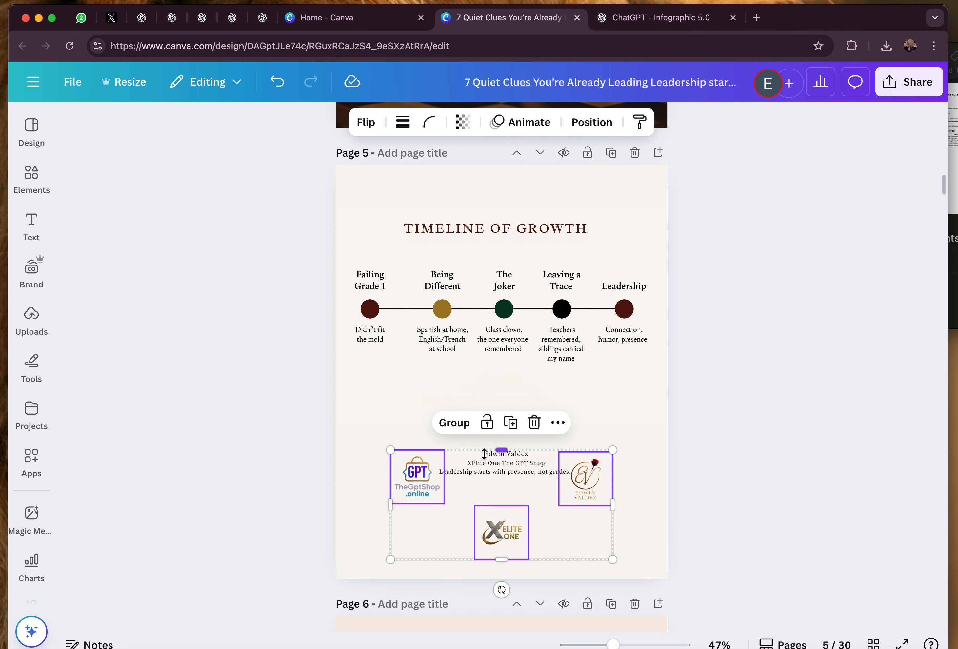
shift+click(501, 472)
scroll(503, 470, up, 6)
scroll(503, 447, up, 5)
scroll(501, 449, down, 10)
scroll(500, 445, down, 2)
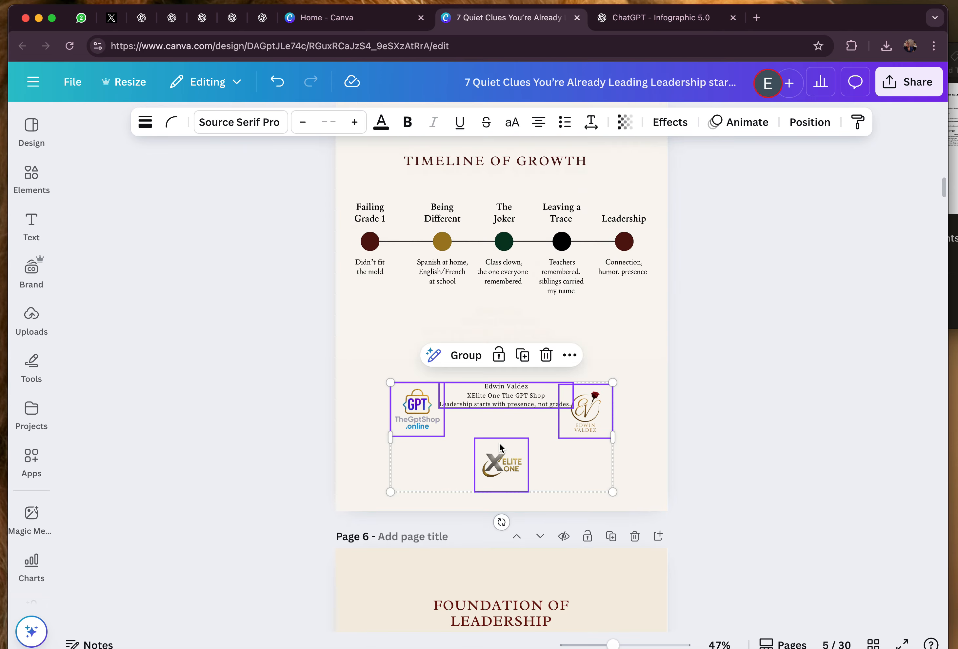
Paste the copied logos and signature text onto the infographic page and shrink them to fit below "How do you talk to AI?".
scroll(499, 442, up, 20)
click(496, 396)
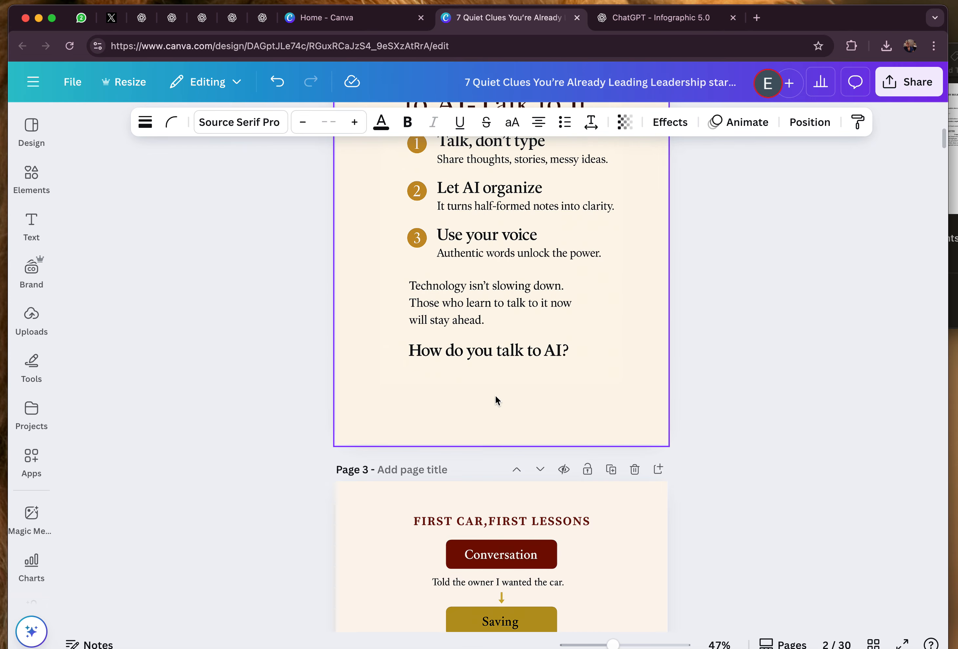
key(super+v)
drag(497, 337, 498, 380)
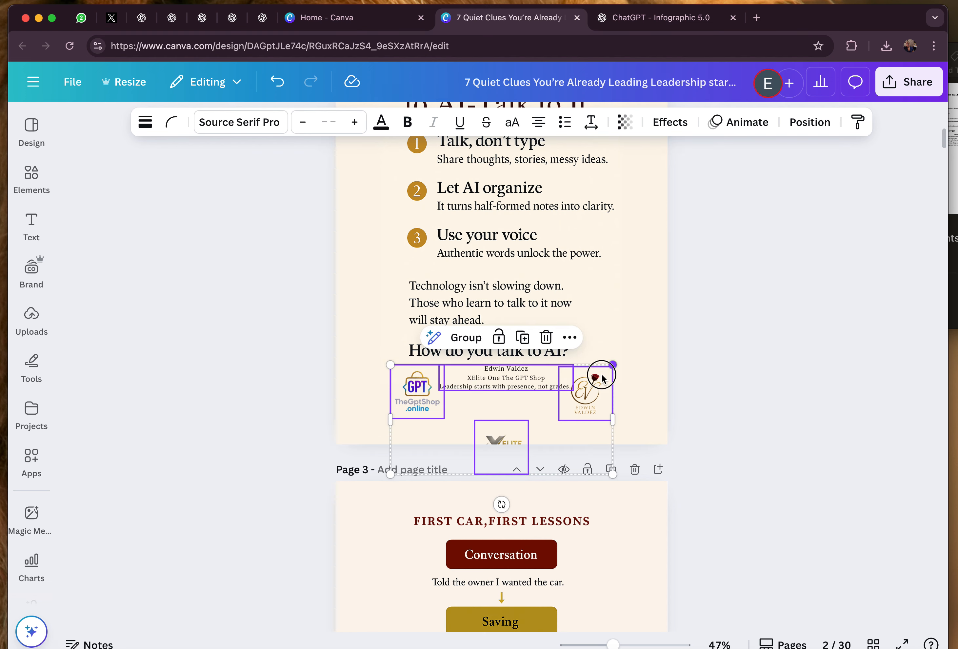
drag(607, 369, 500, 419)
drag(441, 430, 497, 390)
Remove the pasted signature text and keep only the three small logos grouped beneath the closing question, checking the page's layout.
click(493, 388)
click(412, 407)
click(495, 393)
drag(497, 391, 541, 386)
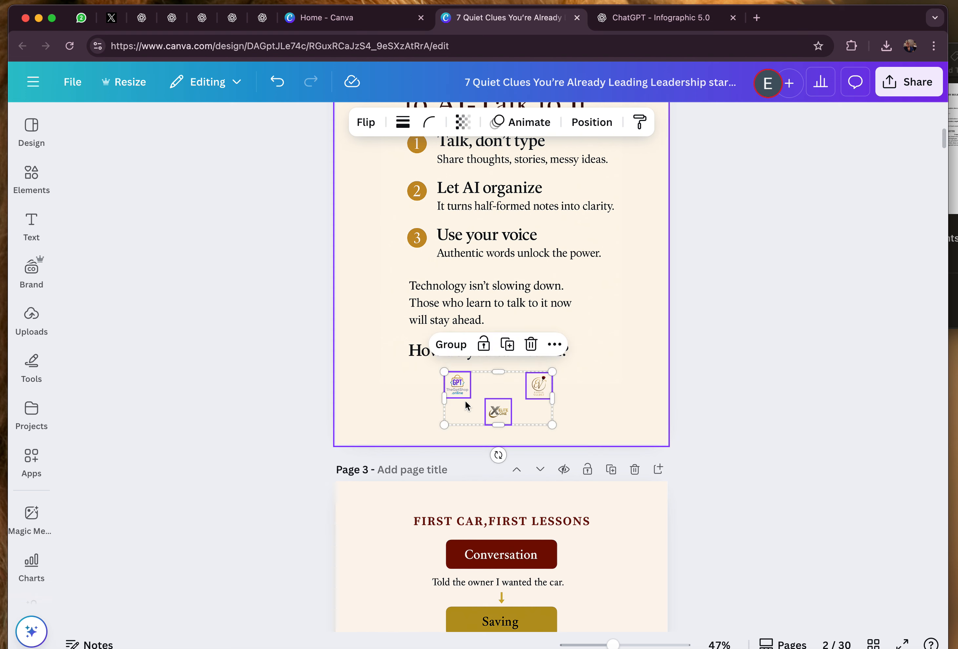
click(370, 408)
scroll(369, 412, up, 5)
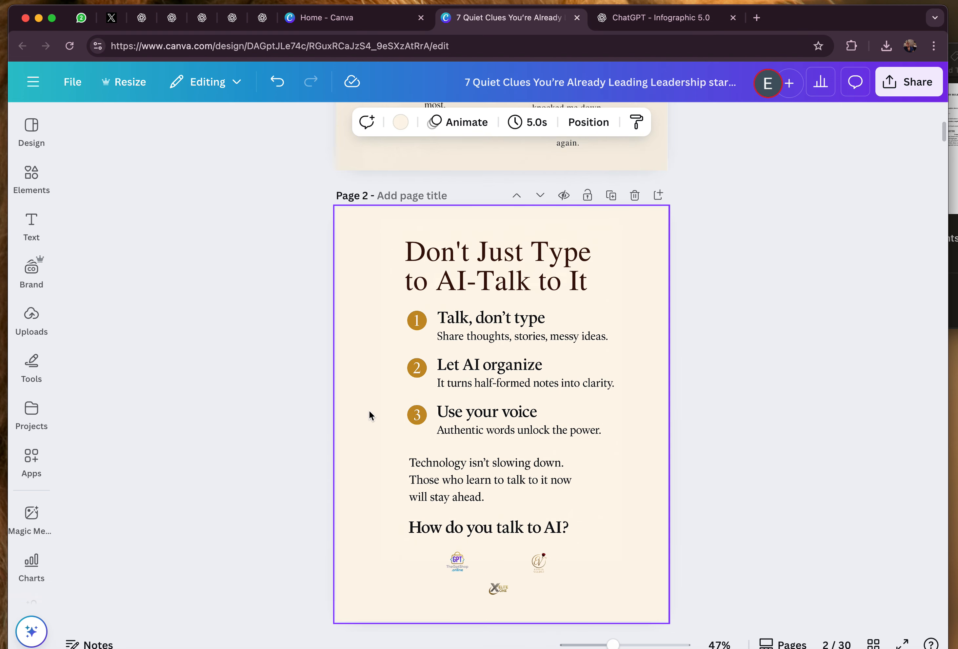
scroll(407, 466, down, 3)
scroll(474, 424, up, 1)
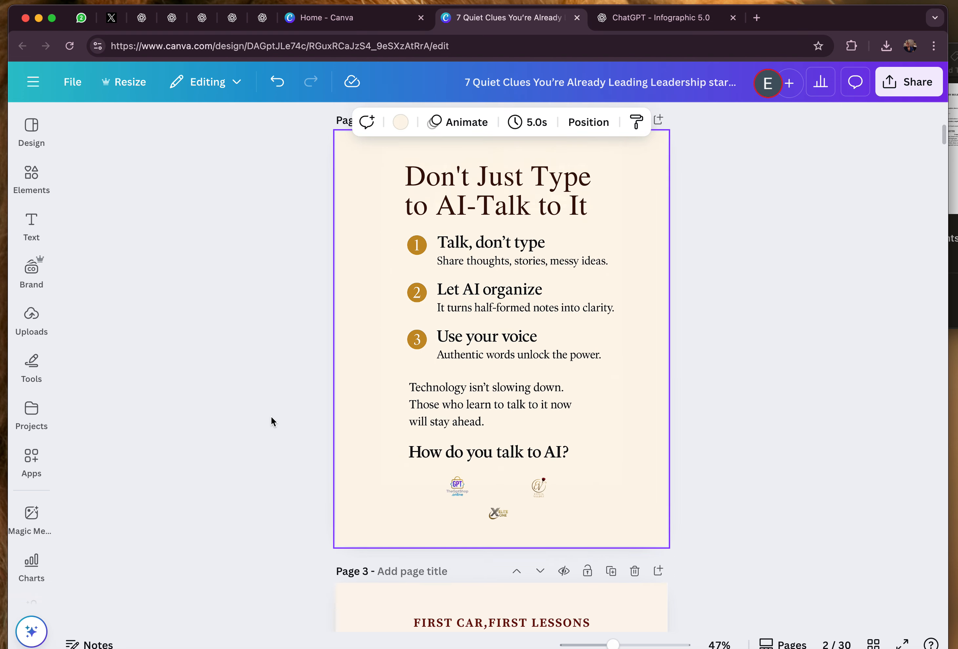
click(198, 361)
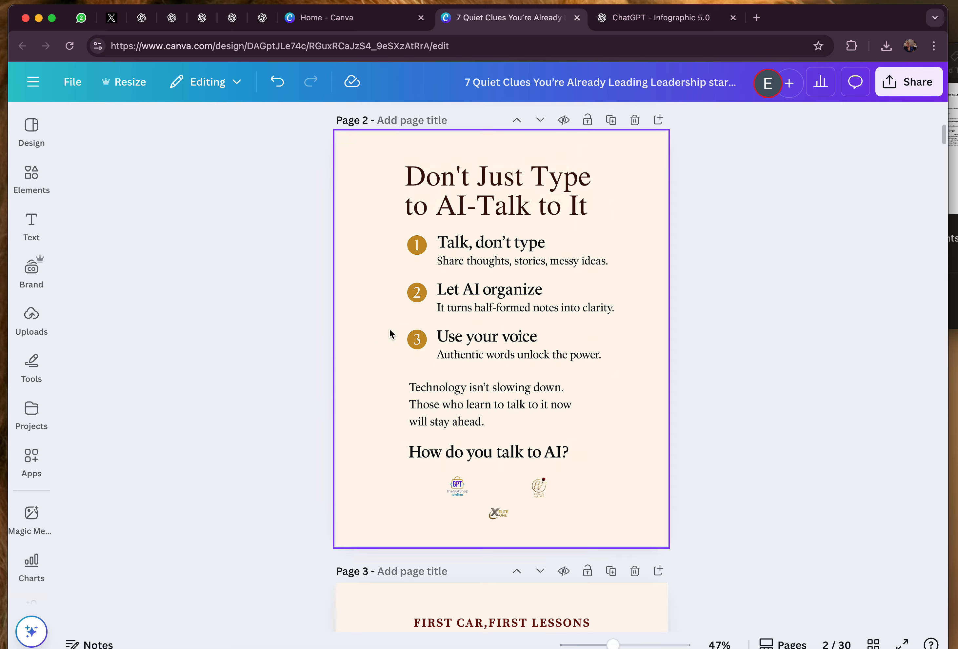
Switch to ChatGPT, preview Talk-to-ai-infographic and select the author's name and "XElite One | The GPT Shop" lines for copying.
click(615, 22)
scroll(611, 343, down, 15)
scroll(726, 237, up, 10)
scroll(771, 377, down, 5)
scroll(771, 377, down, 2)
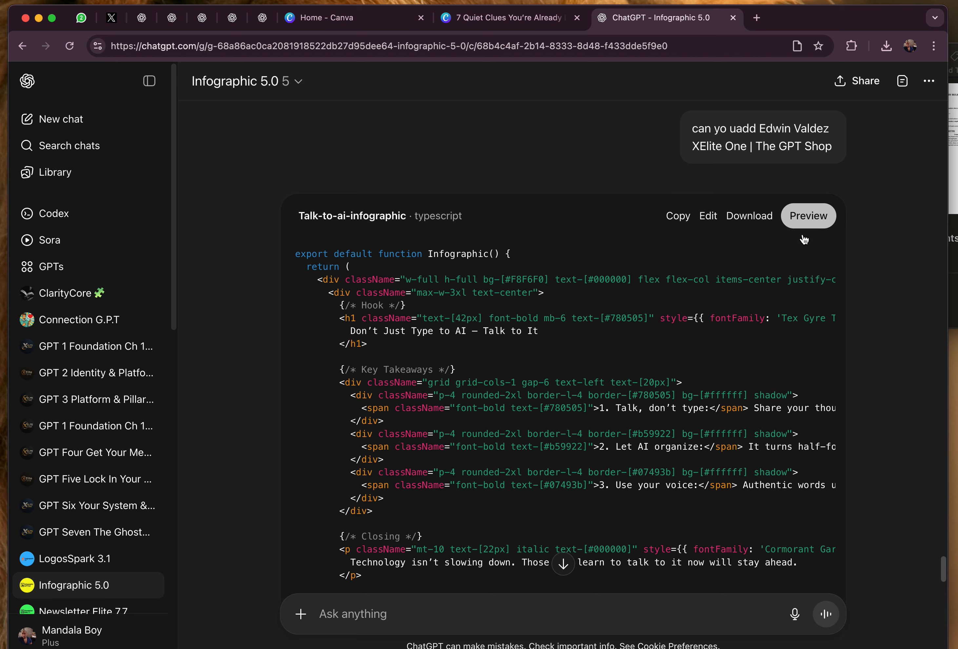
click(805, 235)
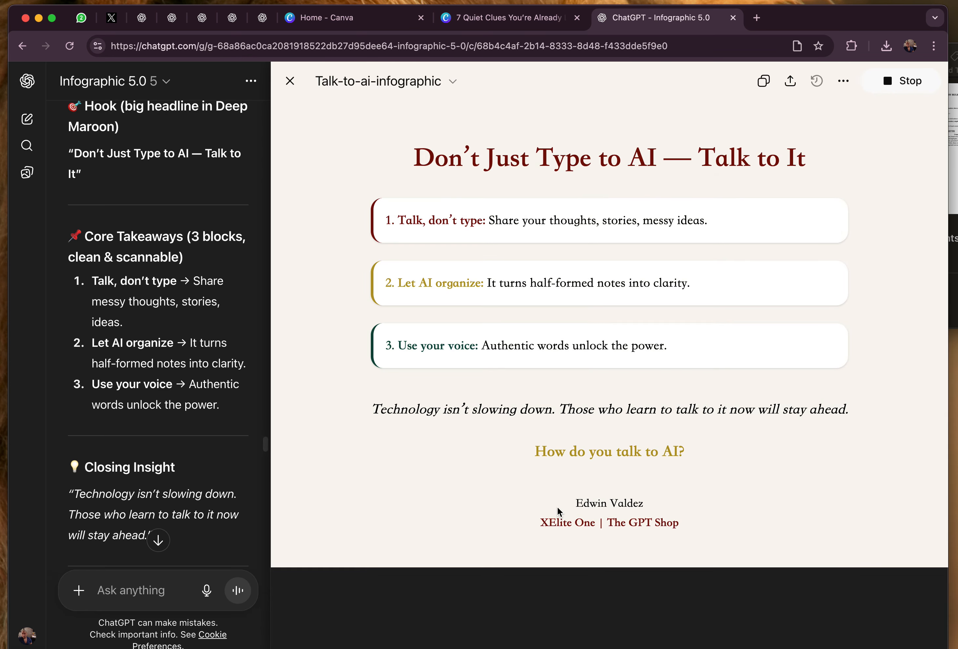
drag(523, 507, 713, 565)
click(682, 99)
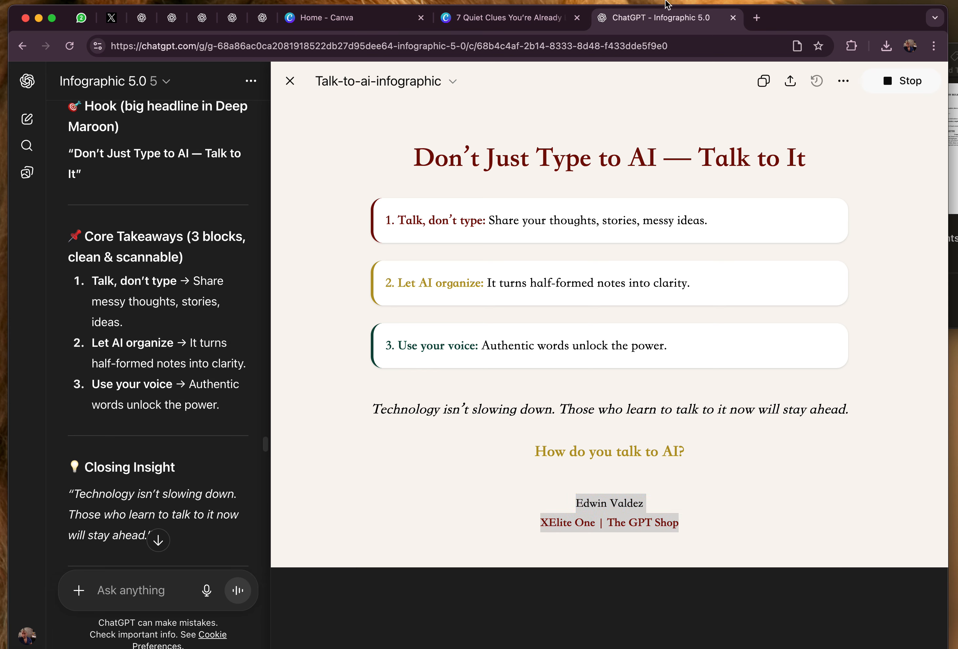
Close the preview and send a dictated prompt asking for an identical image without dashes, leaving room for logos at the bottom.
click(290, 81)
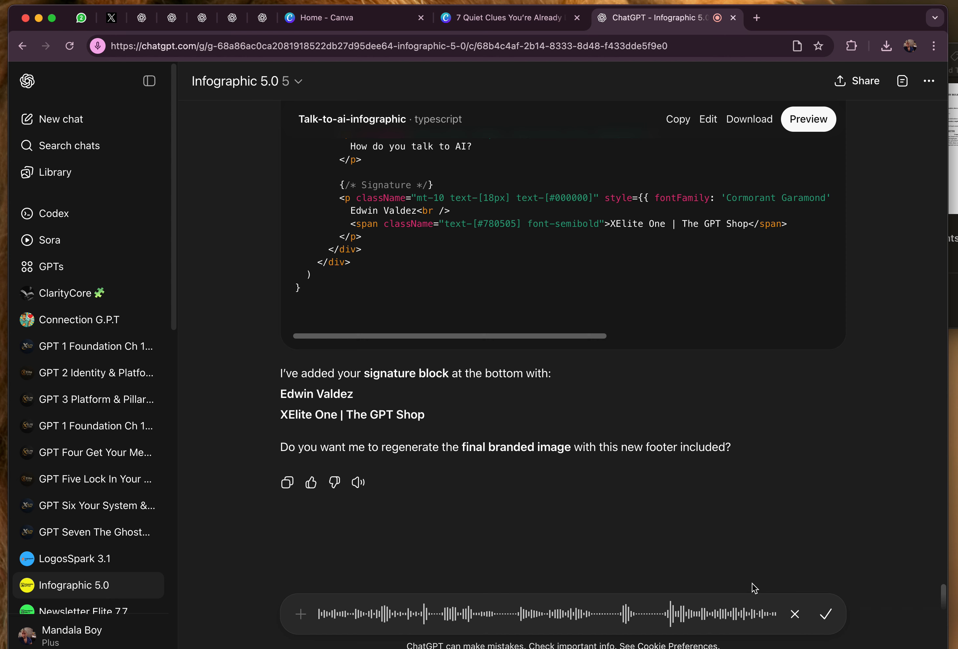
click(824, 614)
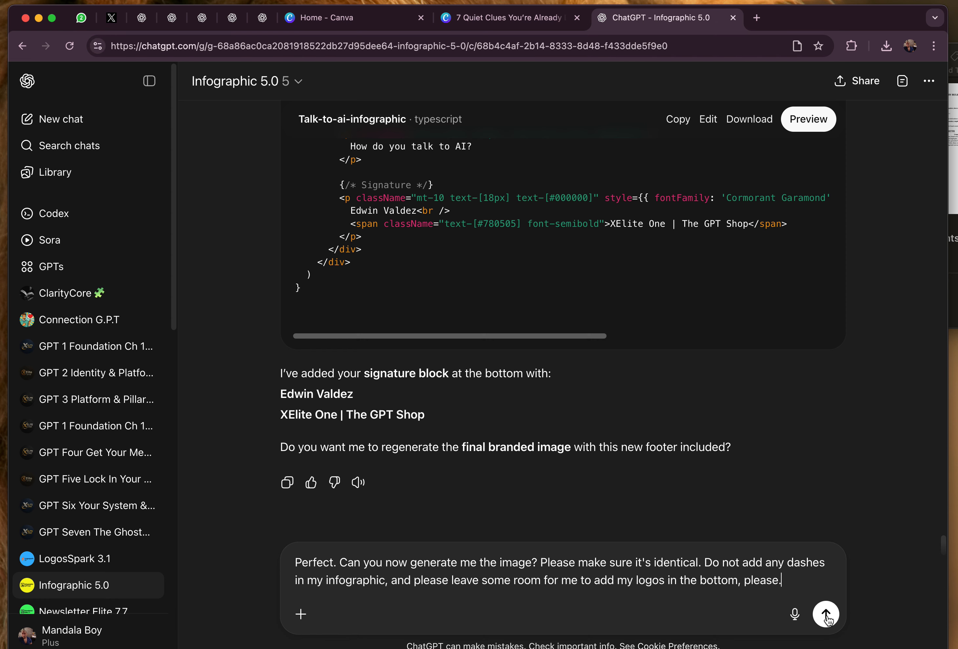
click(826, 617)
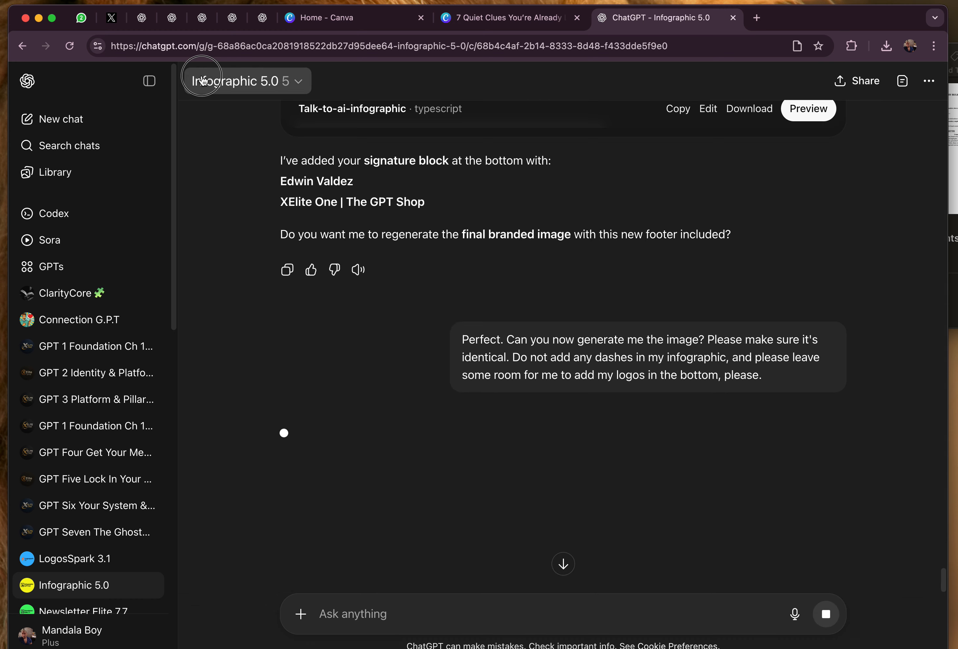
scroll(469, 334, down, 3)
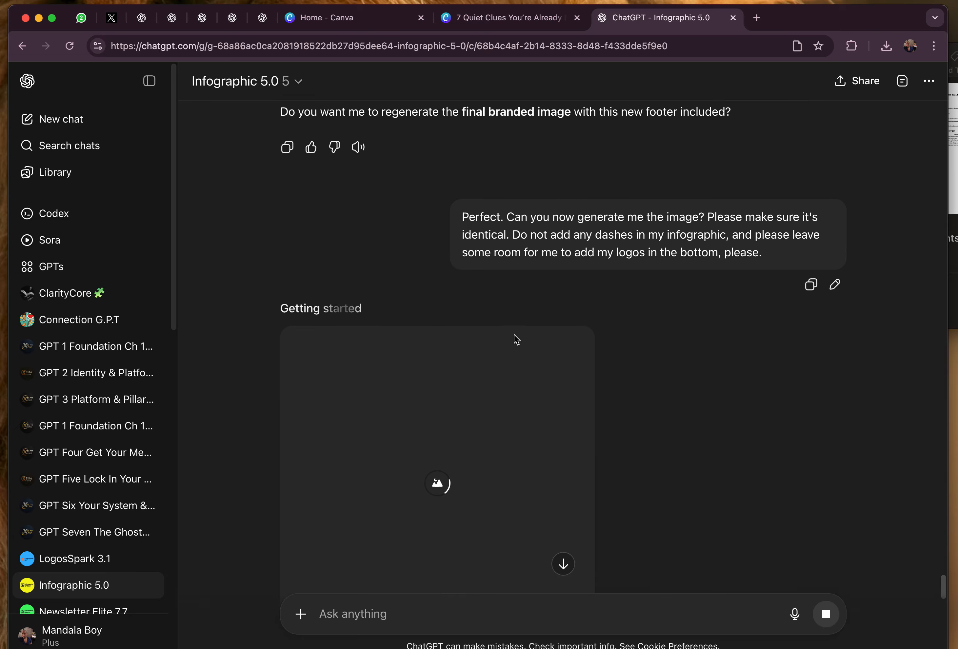
scroll(658, 383, down, 5)
scroll(658, 383, up, 20)
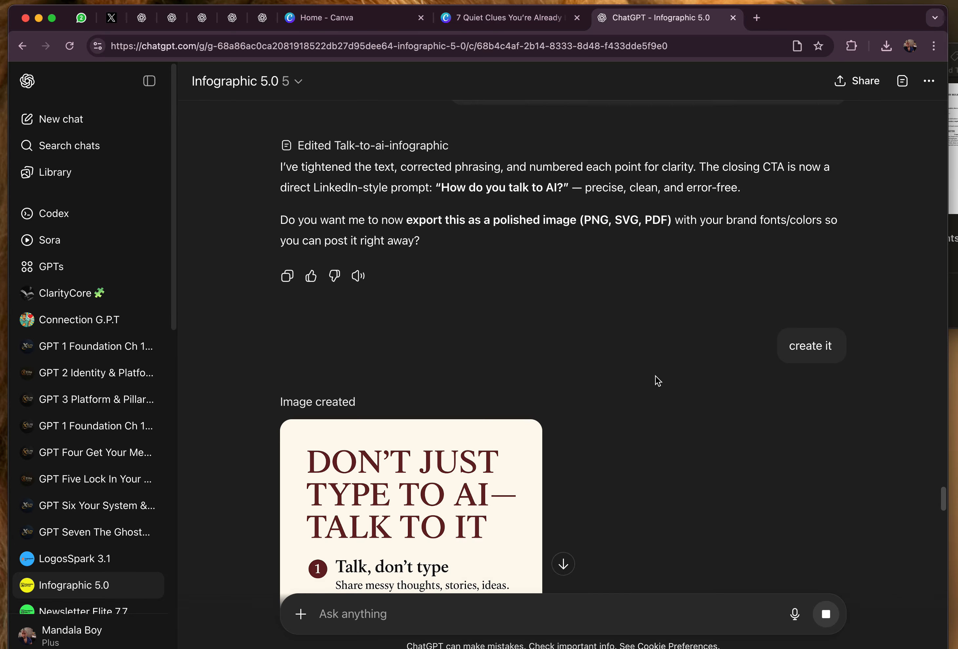
scroll(657, 381, down, 20)
scroll(41, 344, down, 10)
Open the "Infographic GPT 5.0" chat and review its earlier infographics, from the Business Learning Curve back to the Foundation of Leadership pyramid.
scroll(87, 385, down, 7)
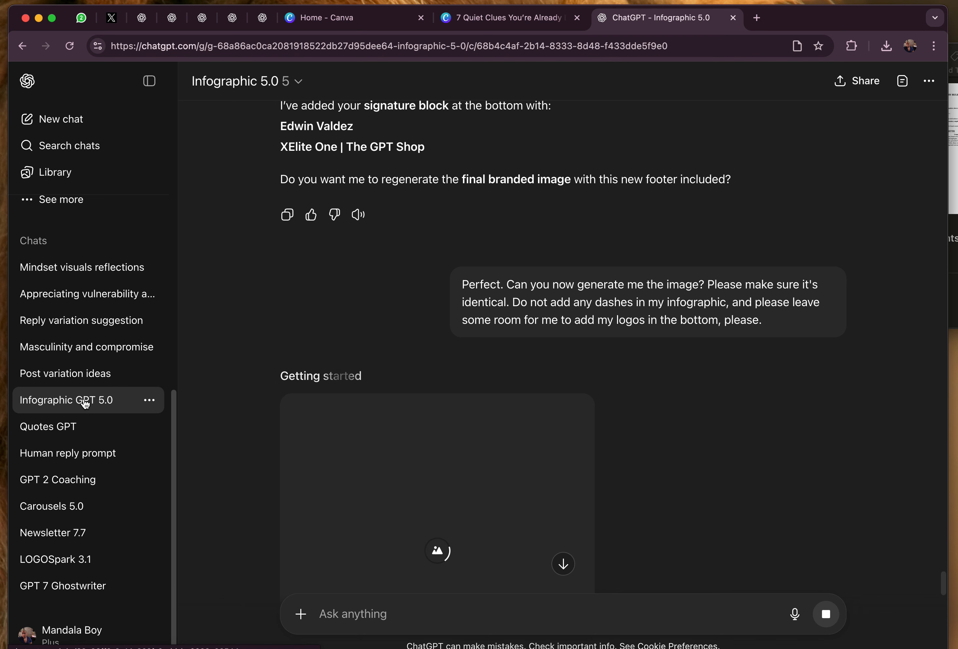
click(82, 400)
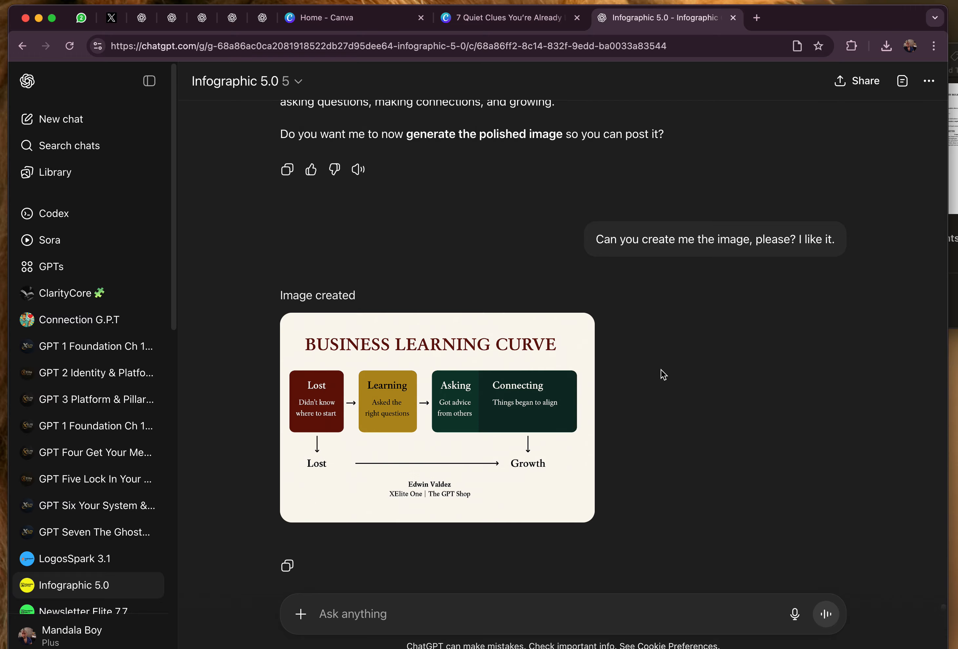
scroll(664, 375, up, 5)
scroll(663, 374, up, 10)
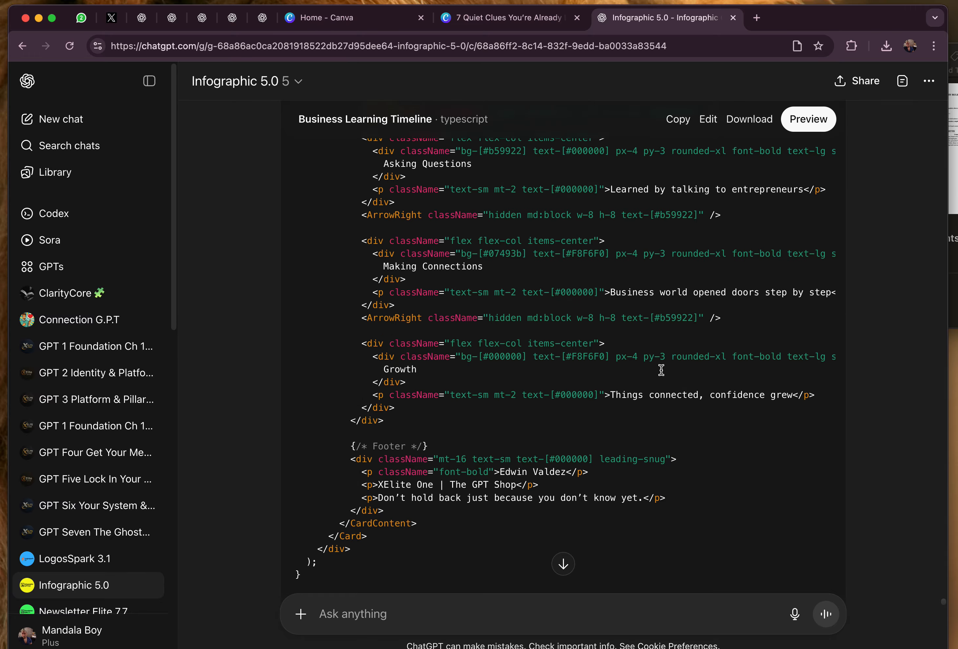
scroll(662, 370, down, 15)
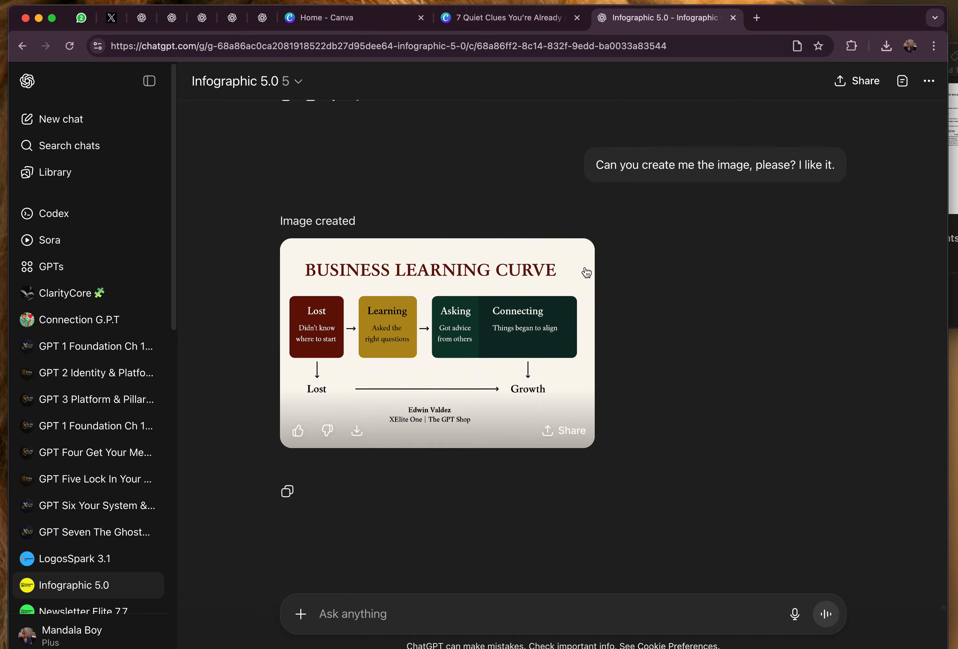
scroll(586, 272, up, 15)
scroll(615, 346, up, 10)
scroll(615, 345, down, 20)
scroll(614, 339, up, 20)
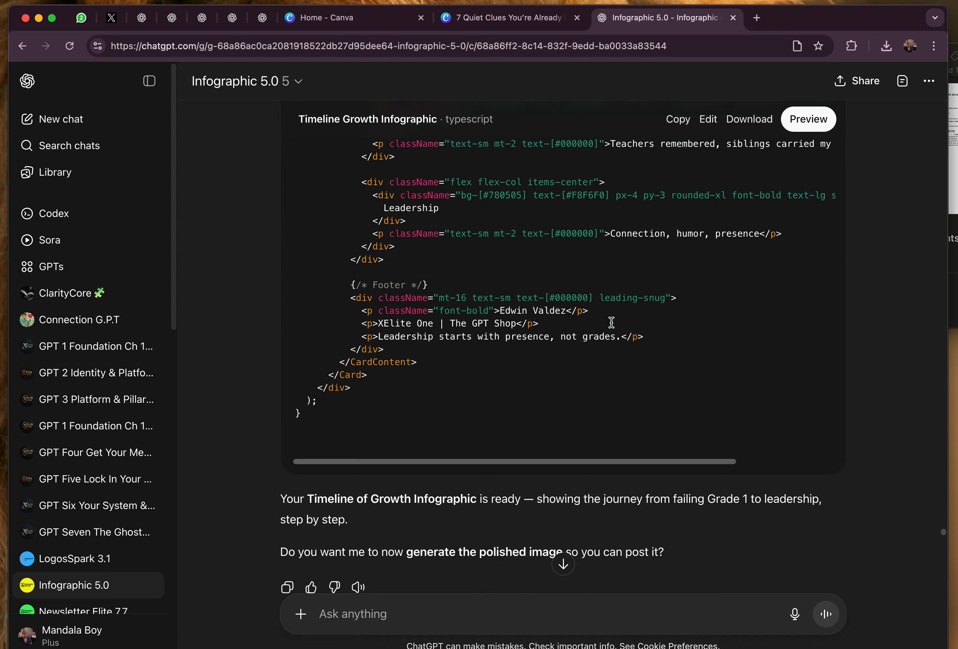
scroll(611, 323, down, 10)
scroll(613, 325, up, 20)
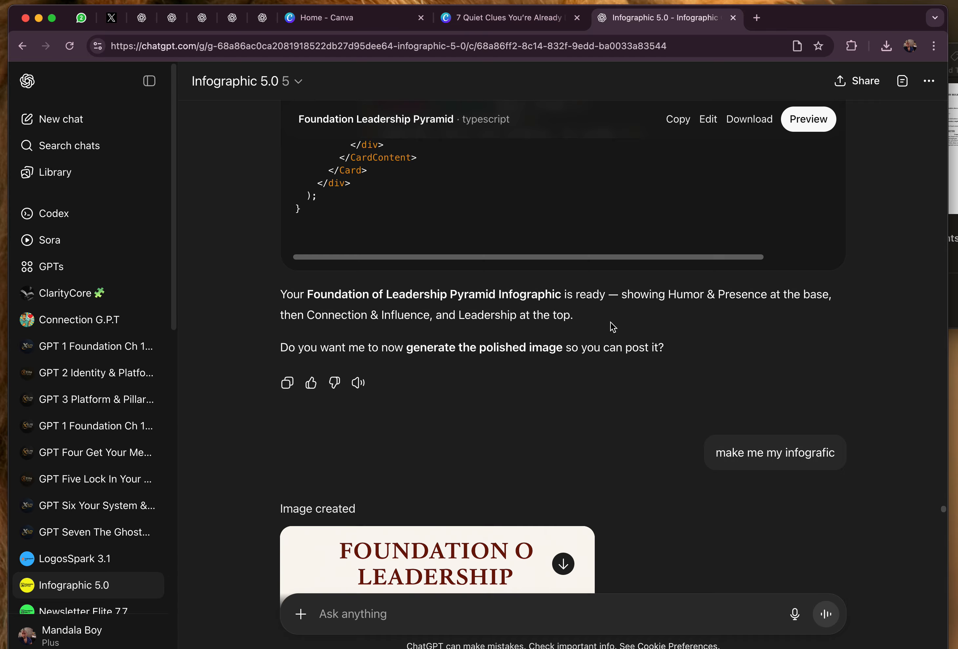
scroll(612, 327, down, 6)
scroll(504, 348, up, 20)
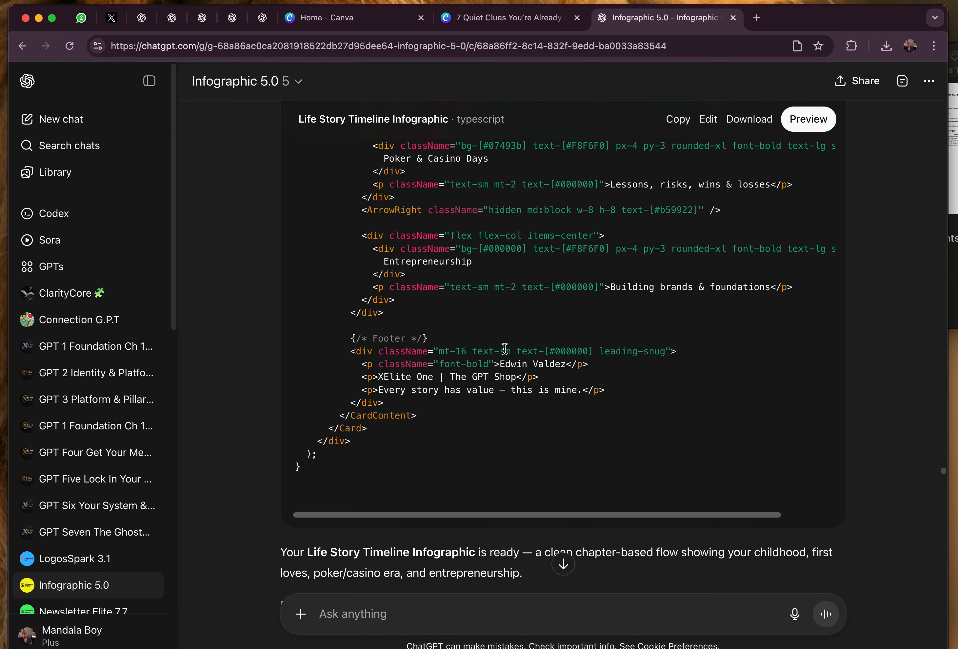
Review the "My Story" and "Faith and Entrepreneurship" infographics in the same chat.
scroll(500, 302, down, 10)
mouse_move(459, 313)
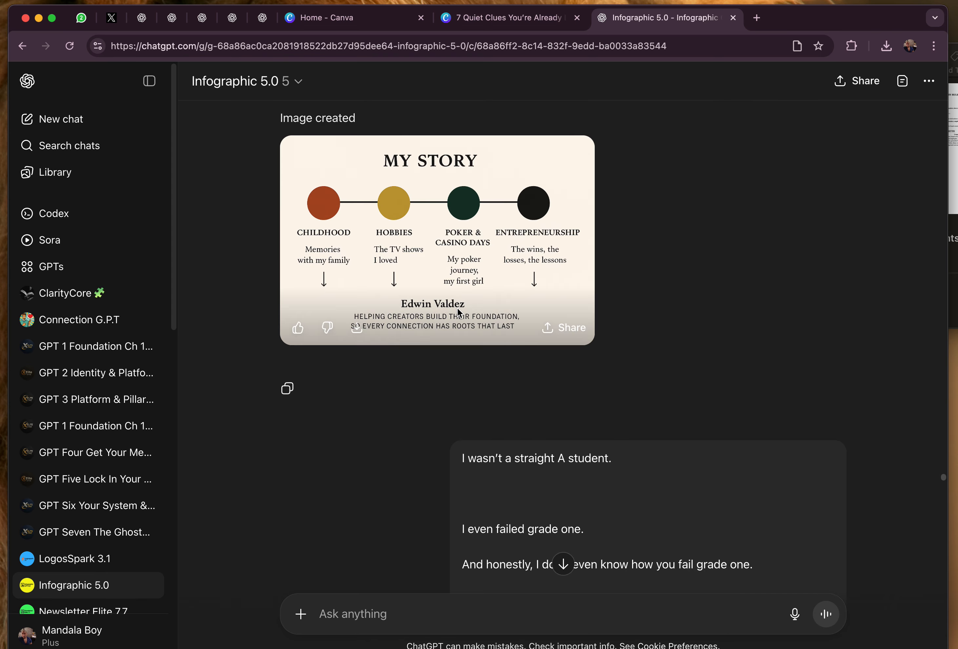
scroll(477, 207, up, 5)
scroll(479, 213, down, 15)
scroll(479, 213, down, 20)
scroll(477, 209, up, 5)
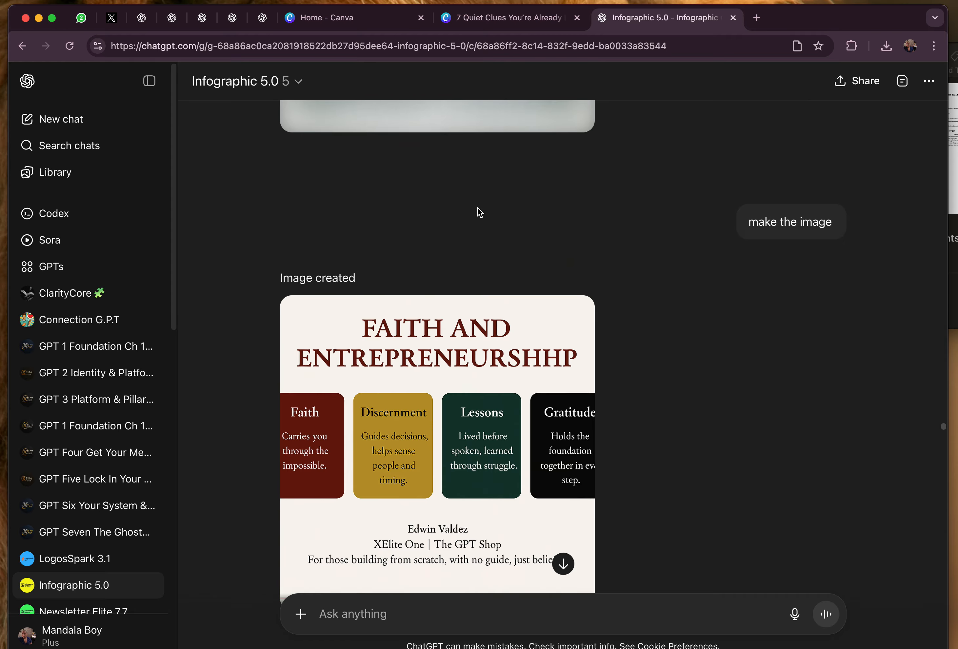
scroll(477, 209, down, 5)
scroll(476, 207, down, 15)
scroll(477, 209, up, 6)
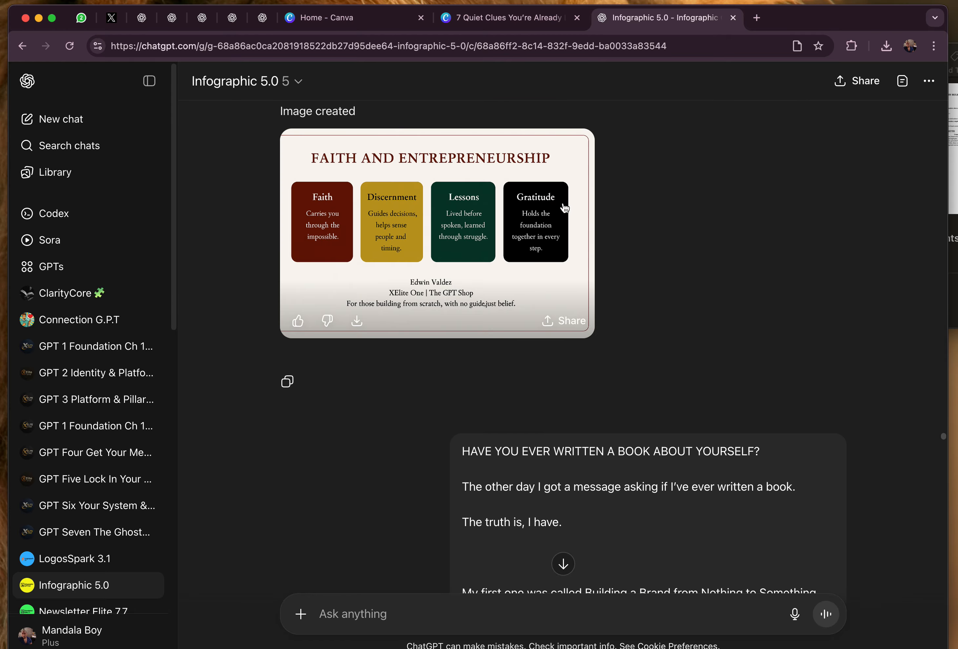
scroll(475, 221, down, 10)
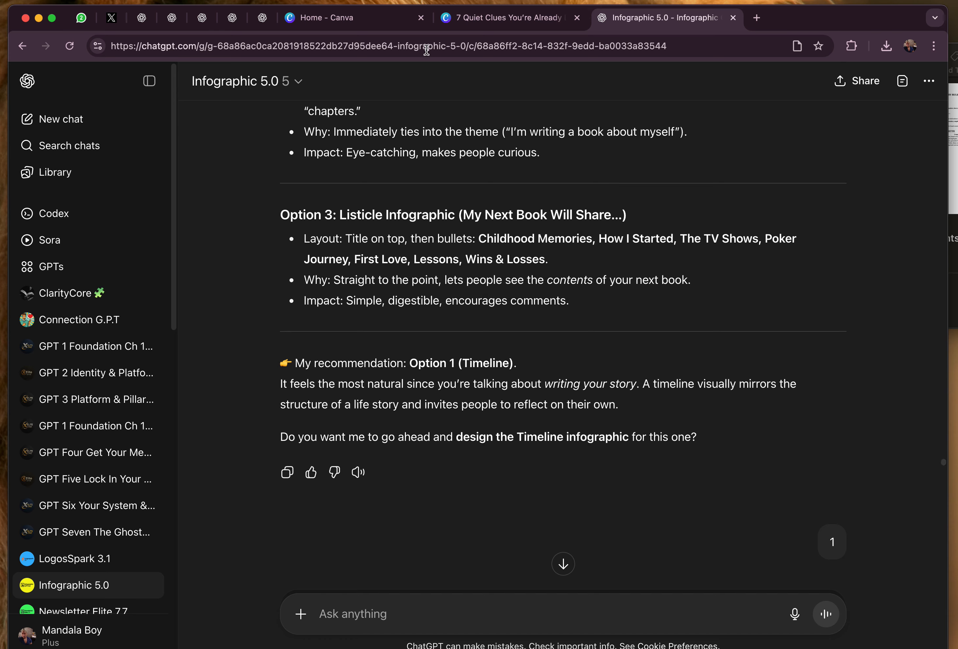
Reload the ChatGPT page and return to the "Start conversation" chat to check on the image generation.
click(538, 18)
click(666, 19)
scroll(87, 331, down, 10)
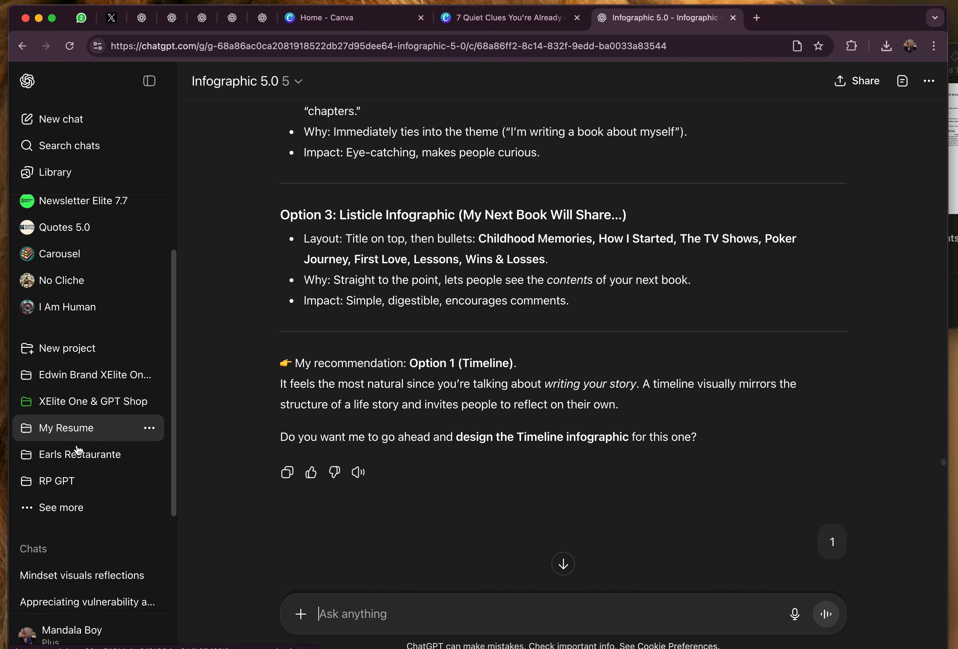
click(69, 46)
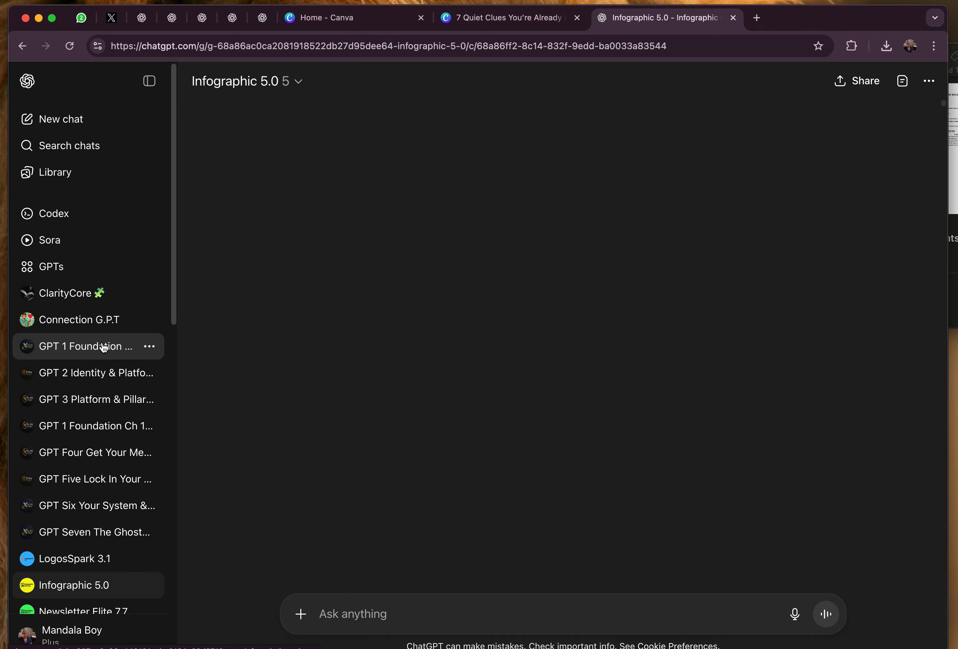
scroll(124, 345, down, 5)
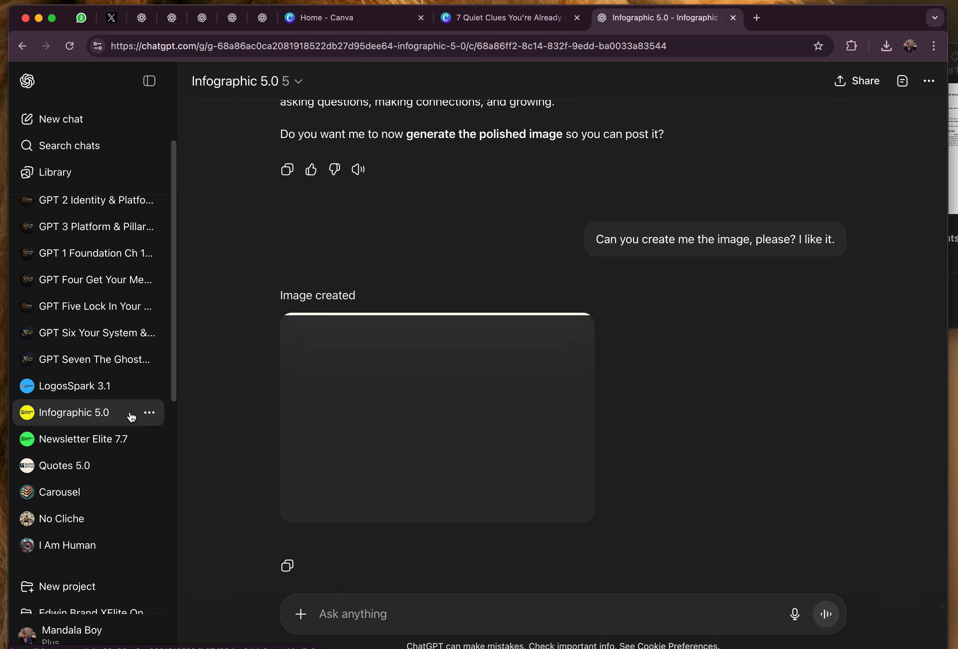
scroll(132, 416, down, 15)
click(76, 333)
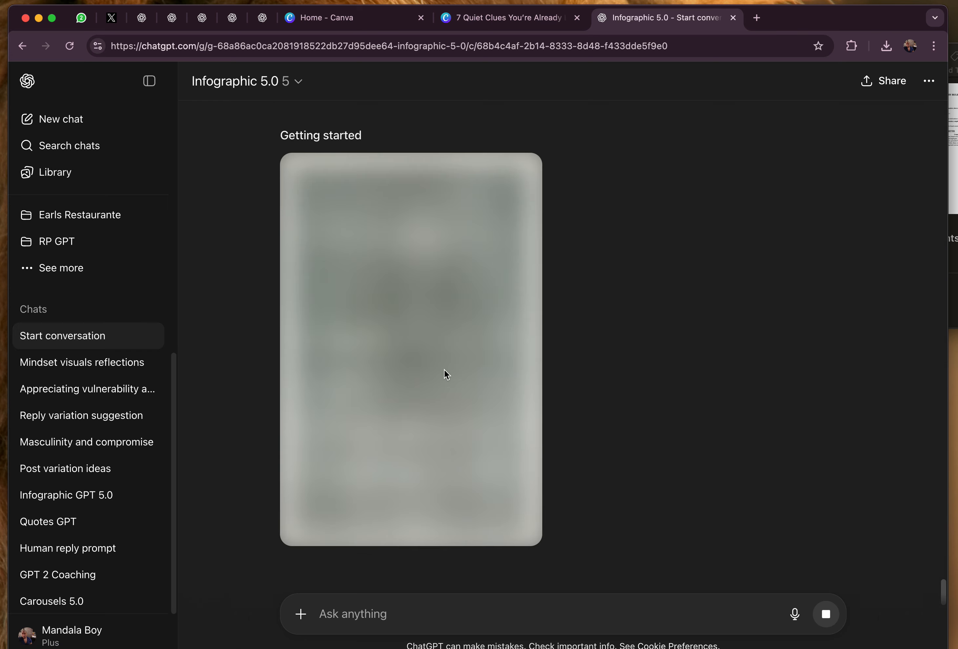
Switch to Canva and line up the three logos in one row beneath "How do you talk to AI?", with XElite One in the middle.
click(511, 18)
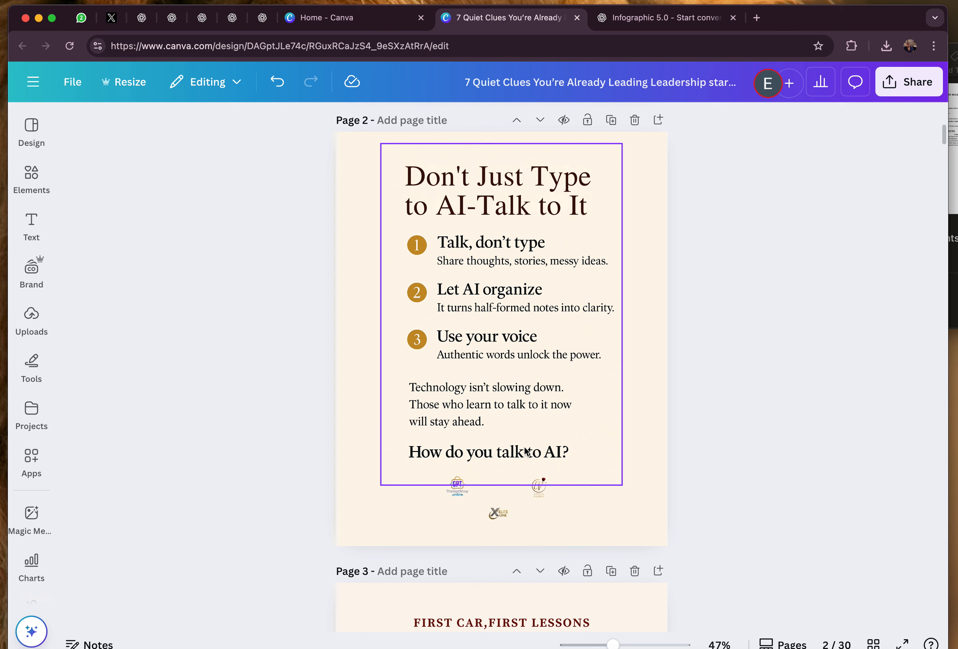
click(377, 479)
drag(364, 486, 558, 512)
drag(558, 472, 567, 468)
drag(459, 488, 424, 502)
click(401, 506)
drag(483, 520, 577, 501)
drag(479, 499, 502, 500)
click(370, 490)
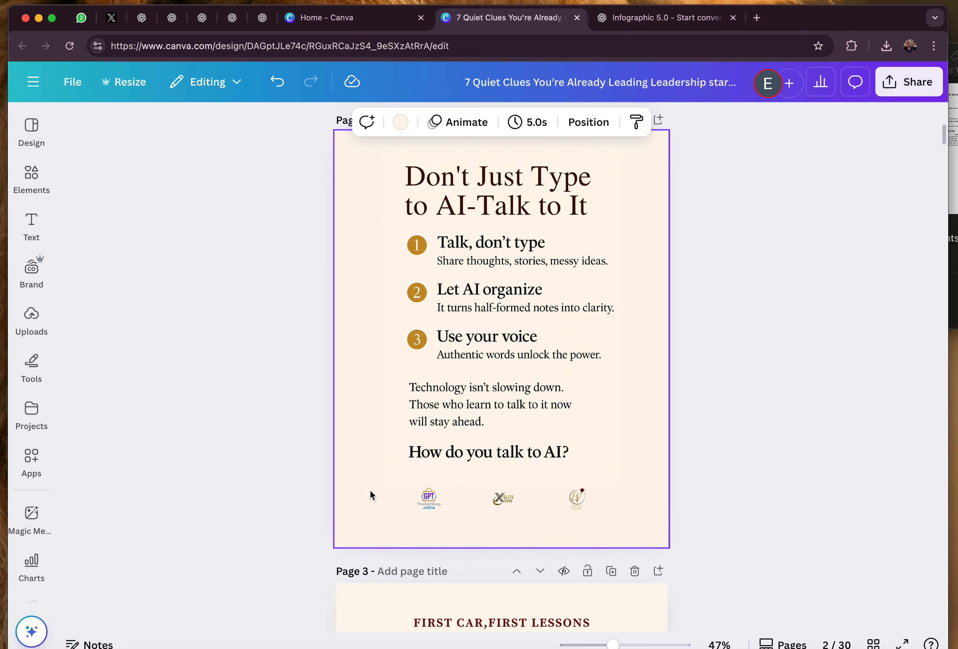
Enlarge the three logos together slightly and shift the row so it is centred on the infographic page.
click(160, 481)
drag(288, 495, 579, 507)
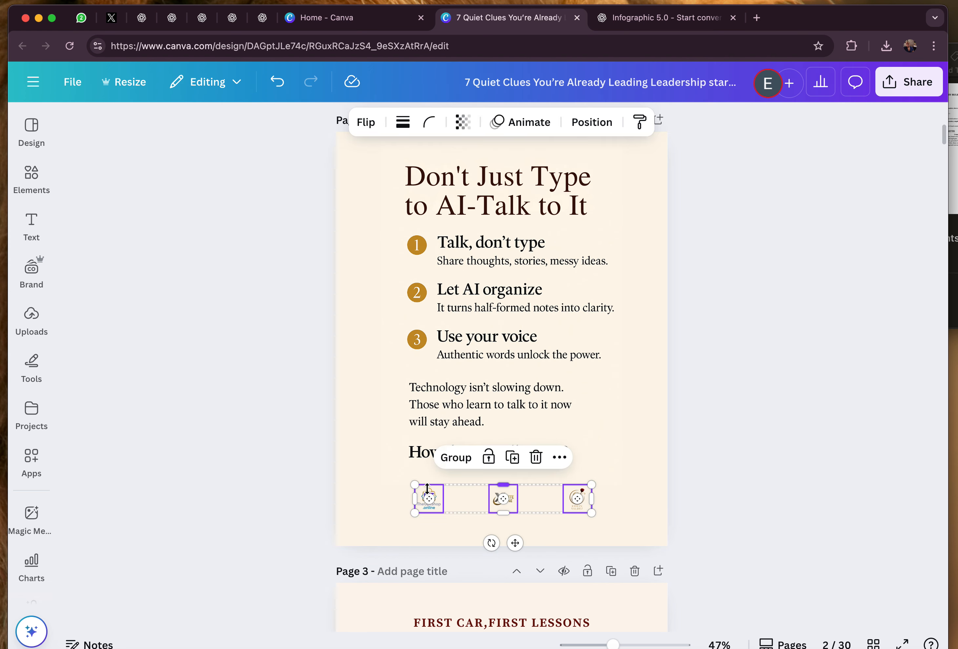
drag(416, 484, 391, 480)
click(320, 487)
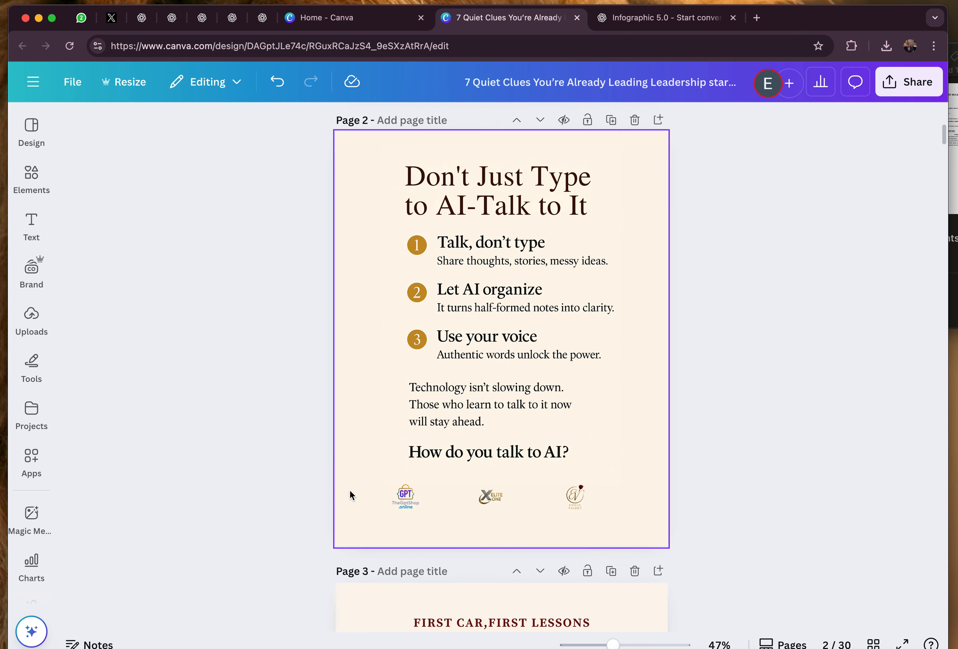
drag(252, 496, 549, 502)
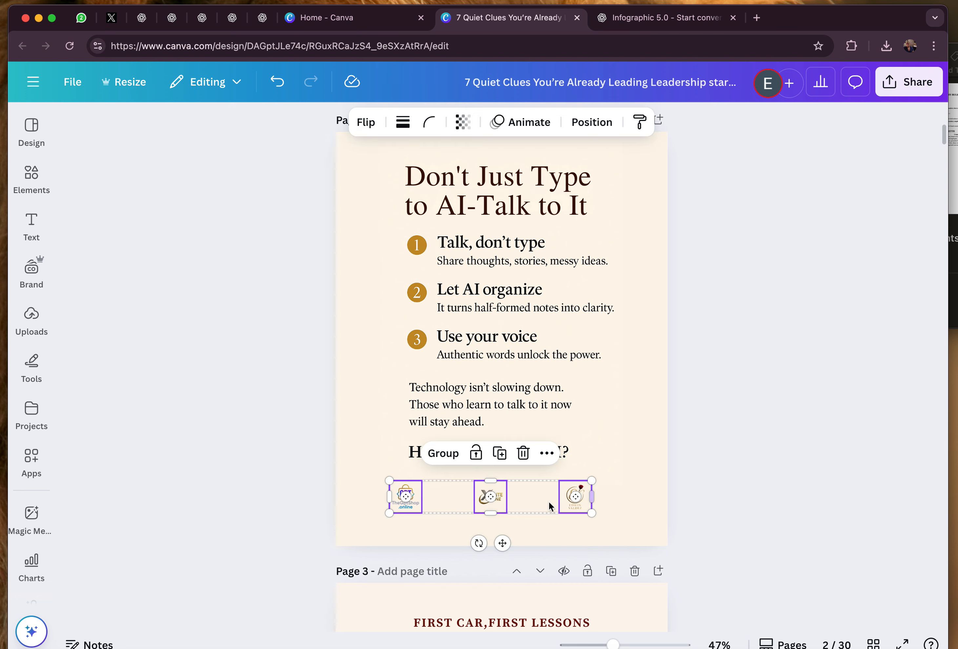
drag(492, 492, 544, 496)
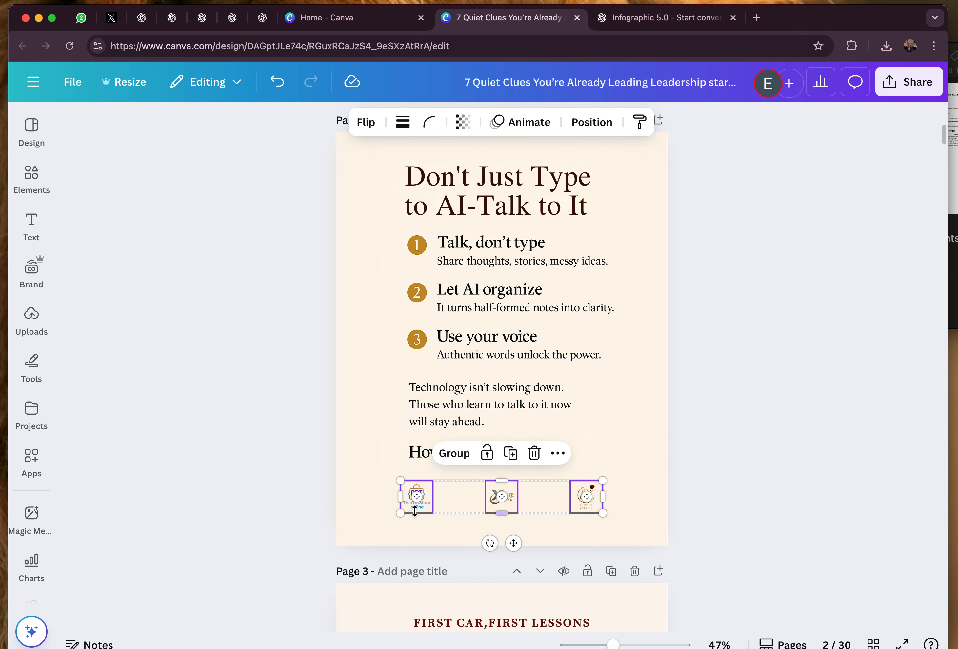
click(243, 509)
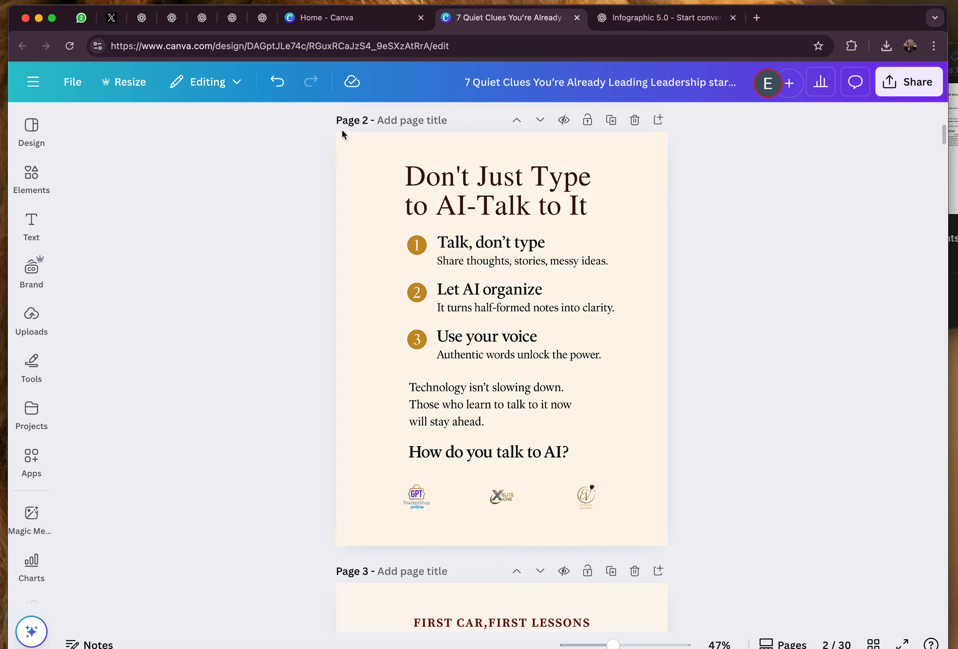
Switch to ChatGPT, compare the generated infographic with the Canva page, and save its image to the Desktop under the suggested file name.
click(660, 19)
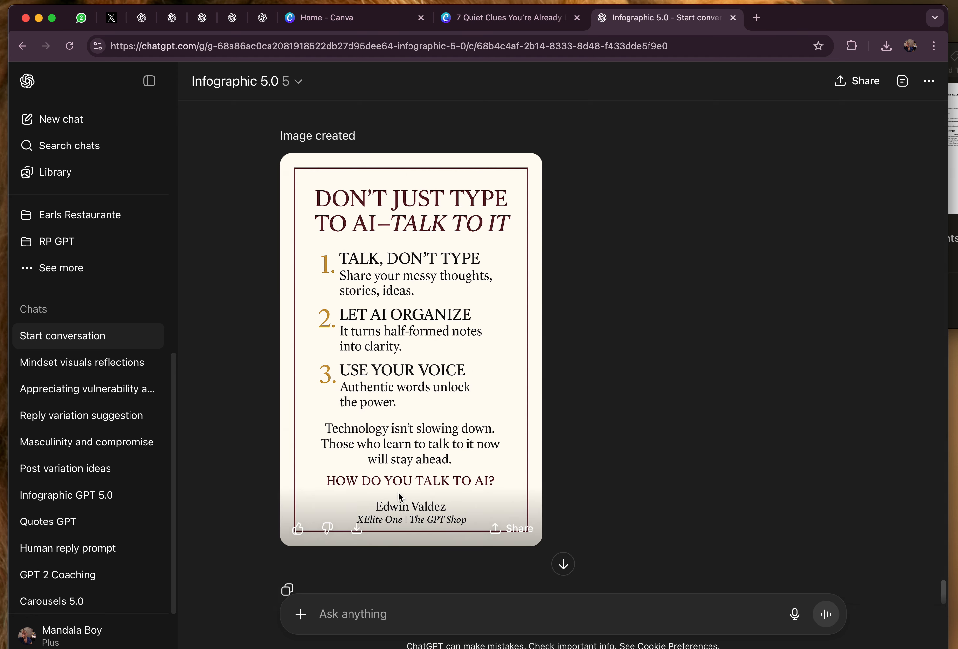
click(509, 17)
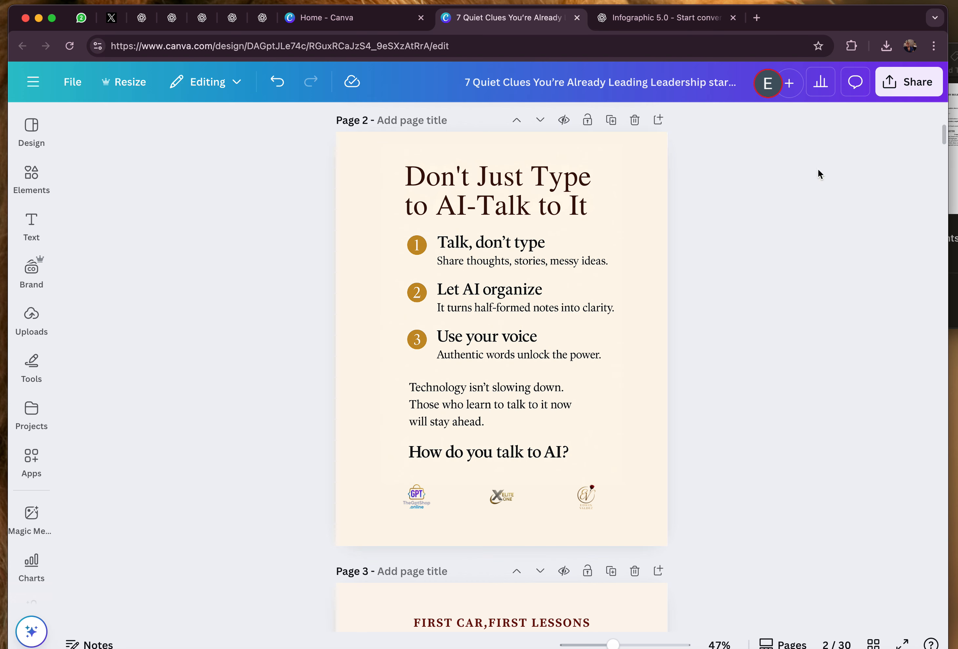
click(664, 21)
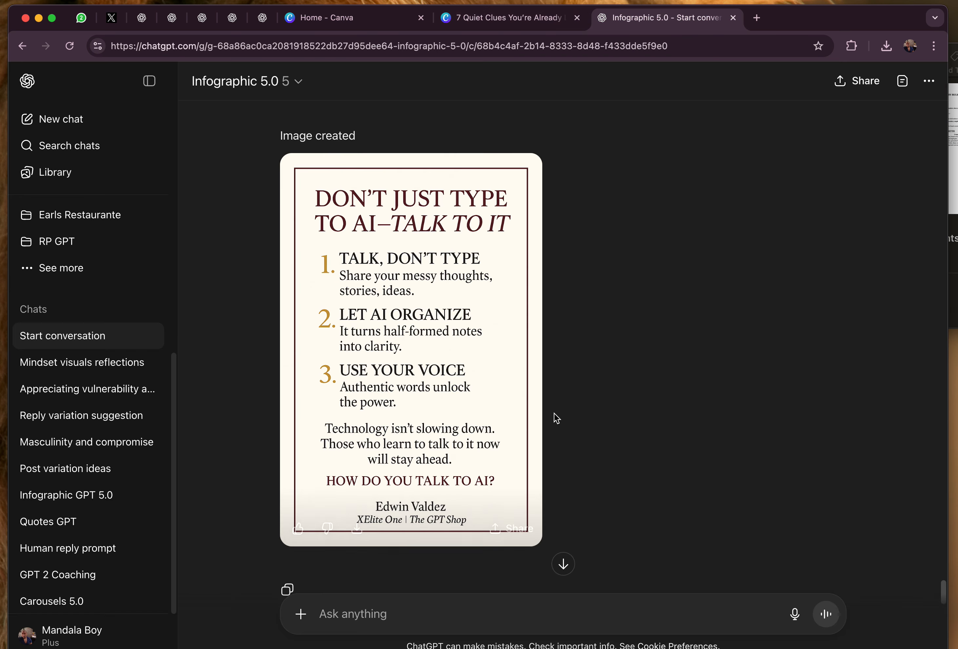
click(358, 522)
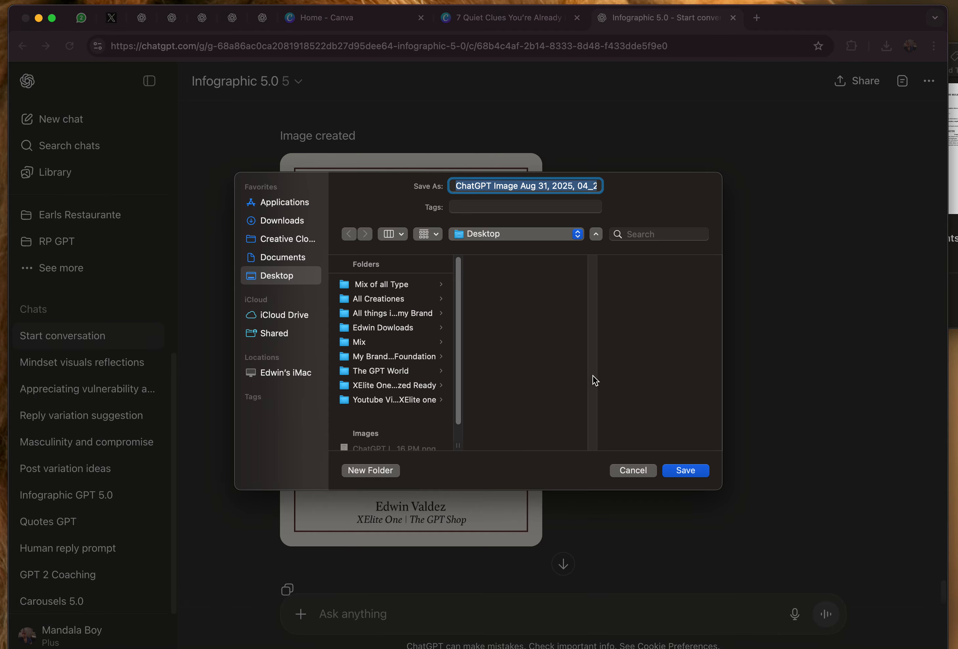
click(700, 471)
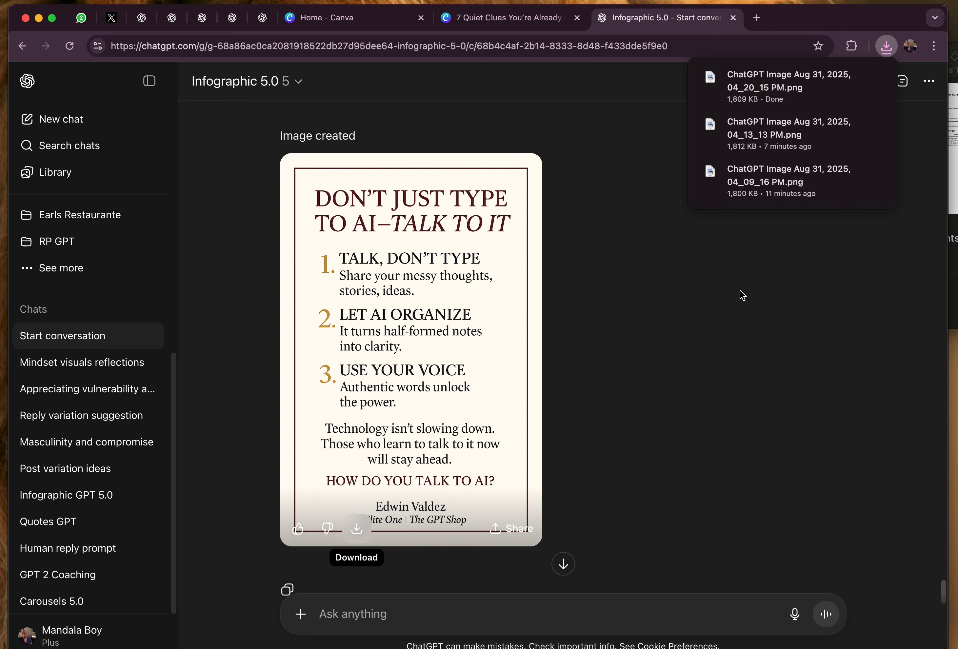
click(731, 359)
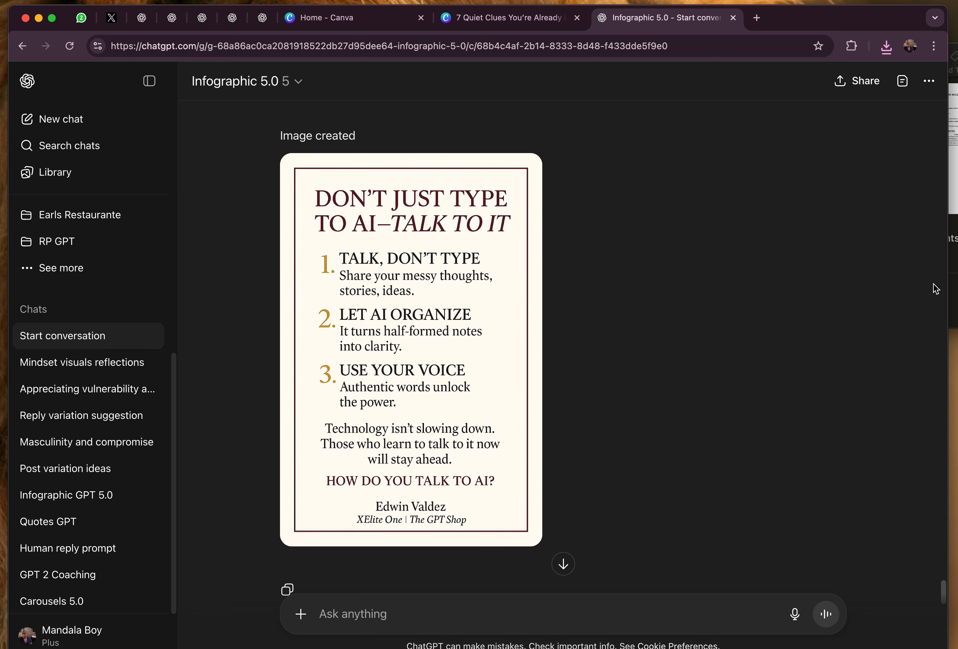
Switch to Canva, add a blank page after page 2 and place the saved infographic with the maroon border on it.
click(518, 18)
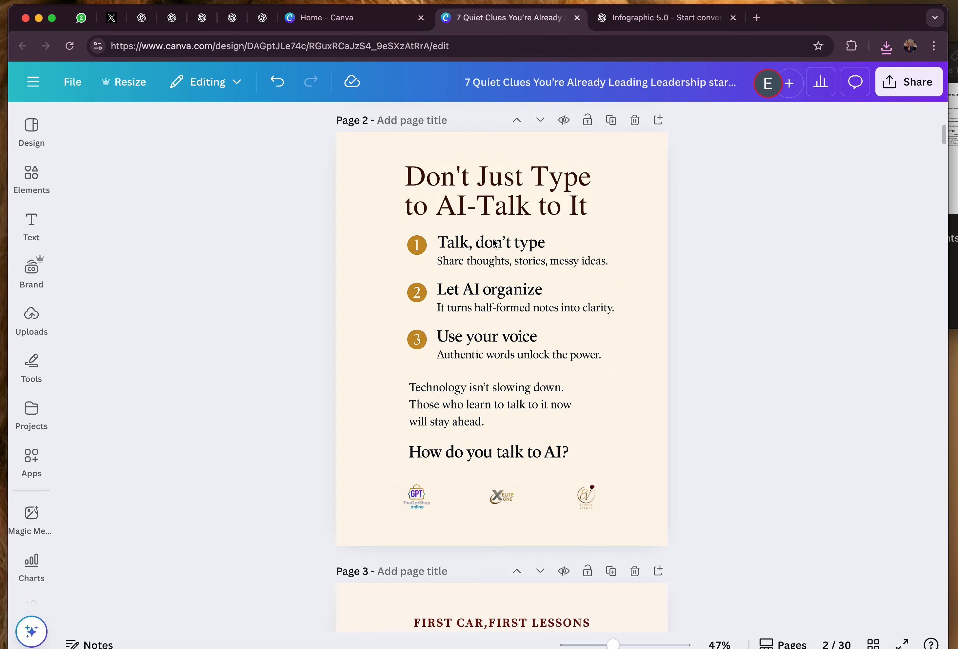
scroll(660, 261, up, 5)
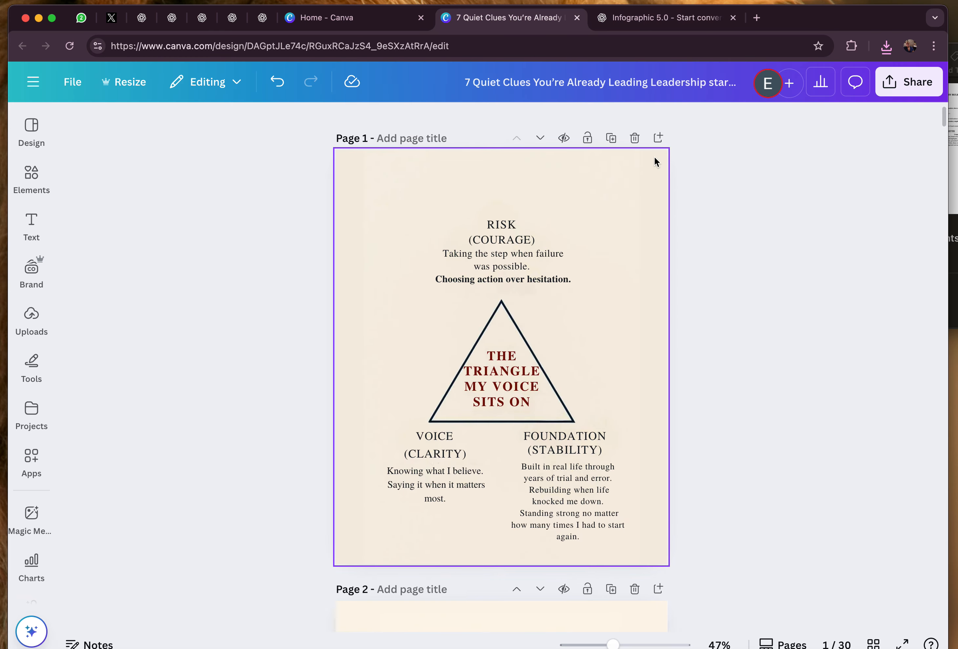
scroll(635, 306, down, 5)
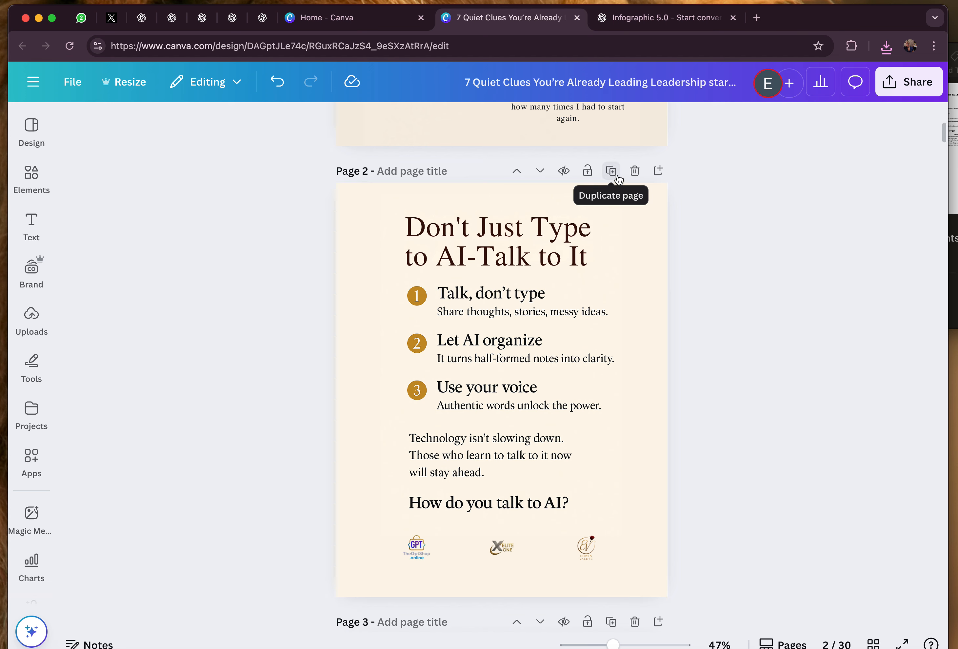
click(660, 170)
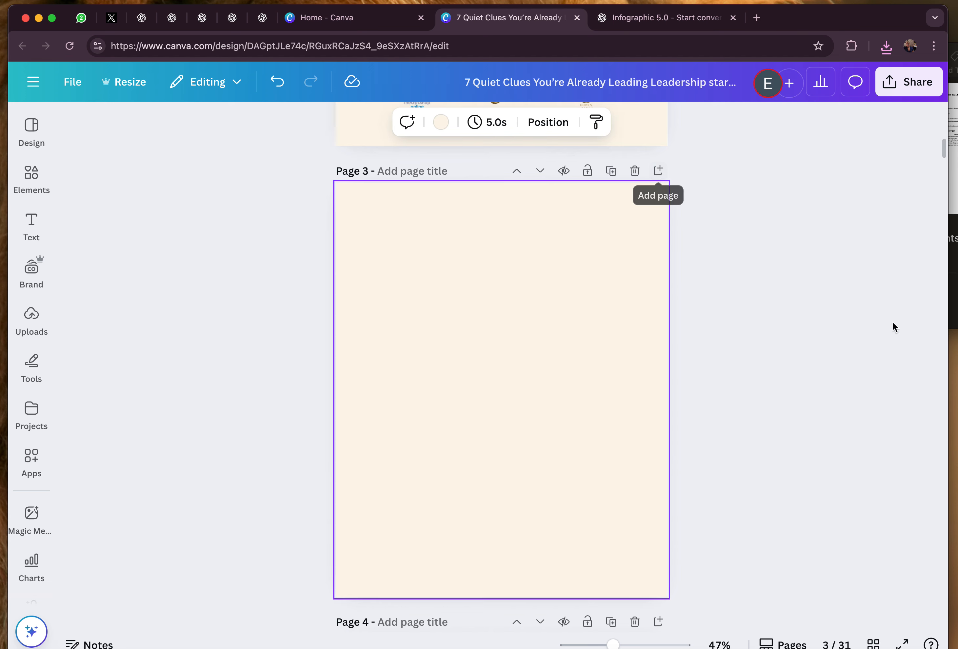
drag(885, 319, 500, 441)
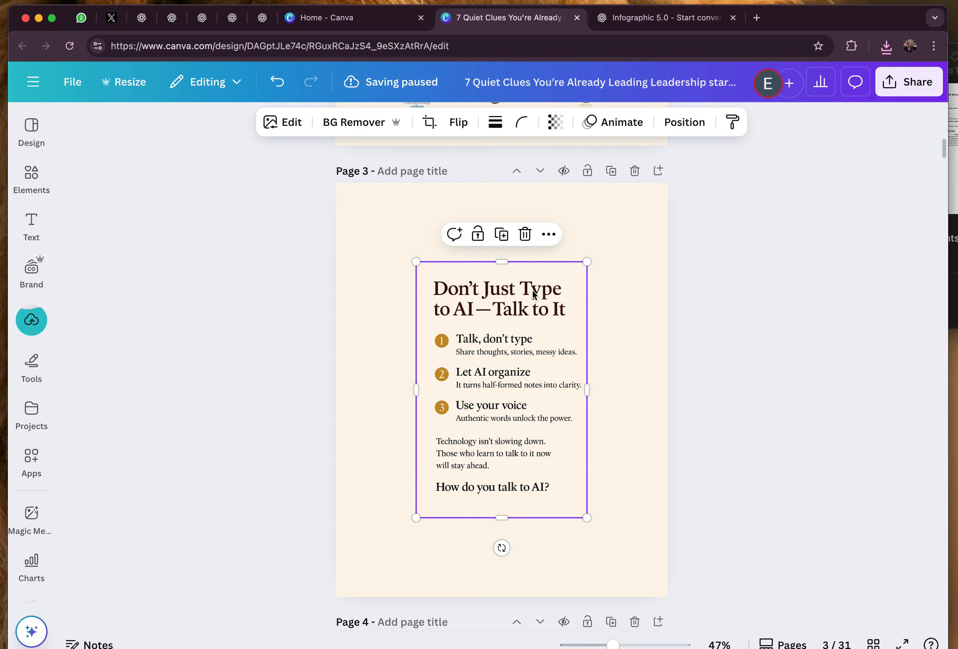
key(Delete)
drag(885, 320, 476, 362)
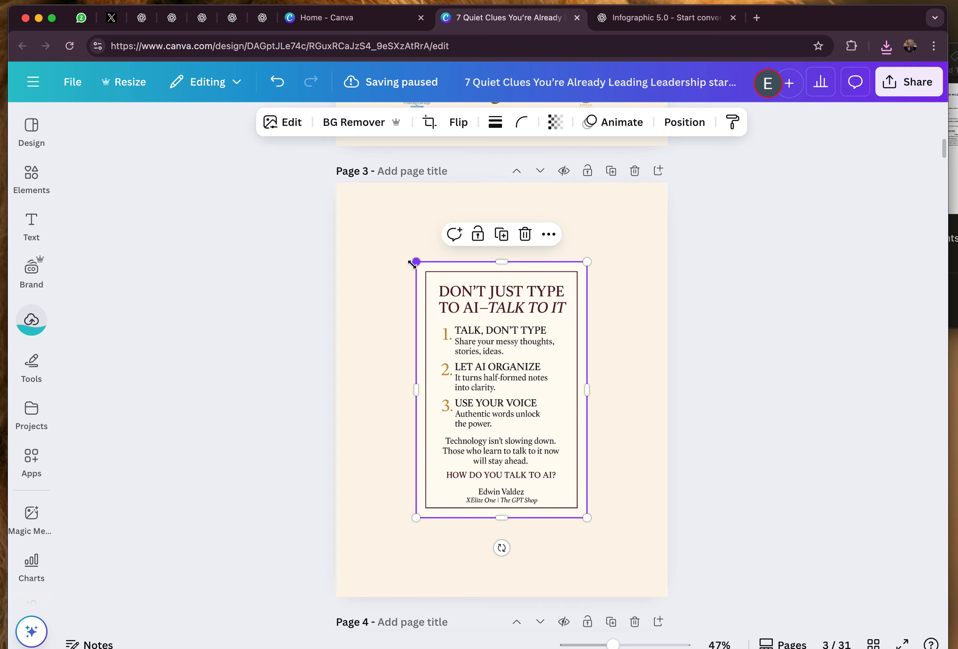
Enlarge the bordered infographic to the full height of page 3, centred across its width.
drag(414, 261, 312, 213)
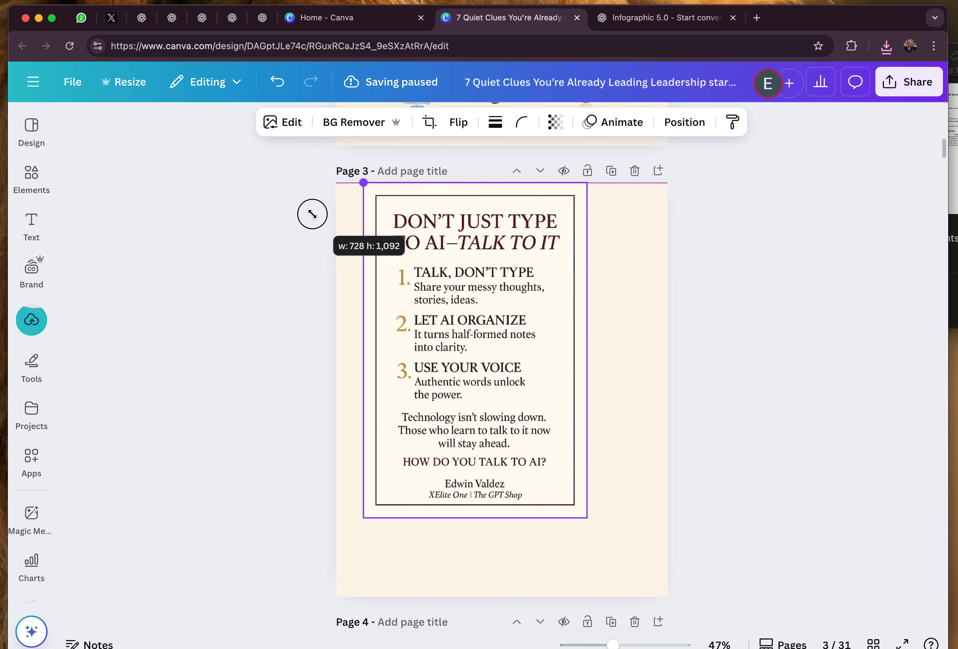
drag(588, 515, 684, 567)
click(656, 439)
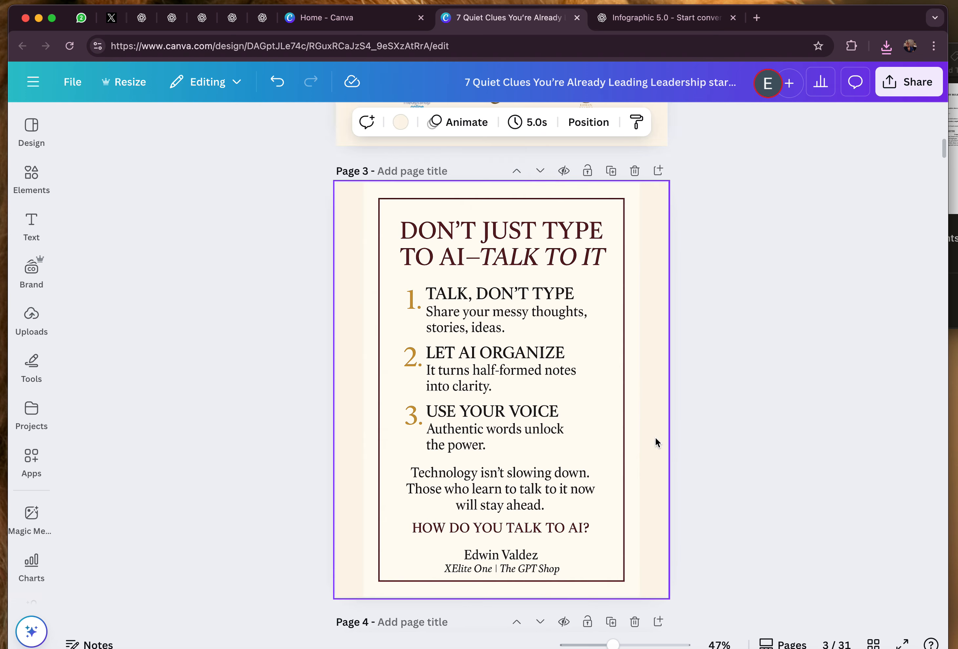
Remove the background from the bordered infographic image on page 3.
right_click(342, 402)
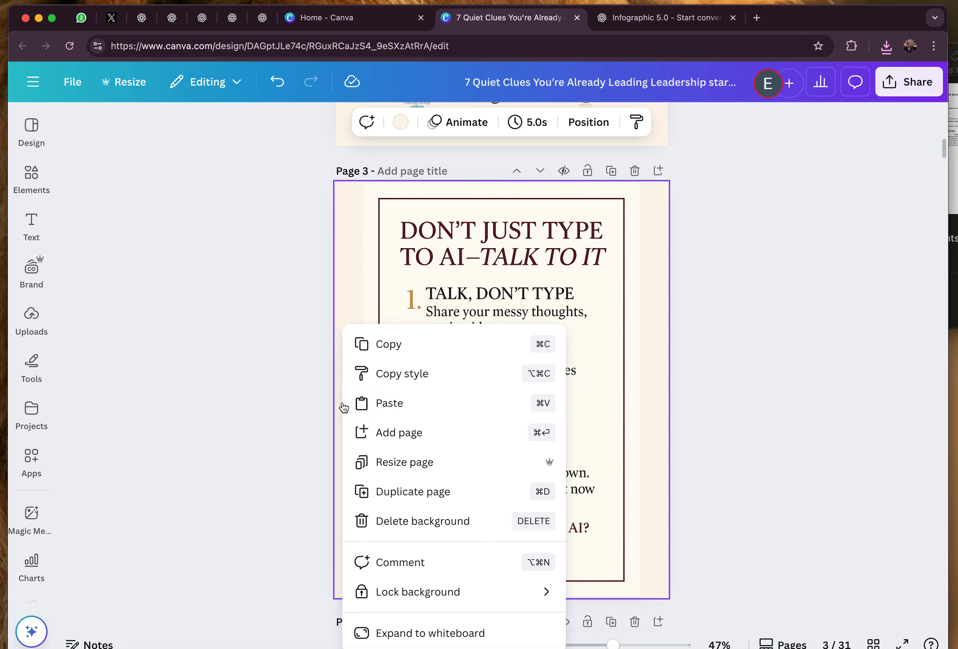
click(337, 268)
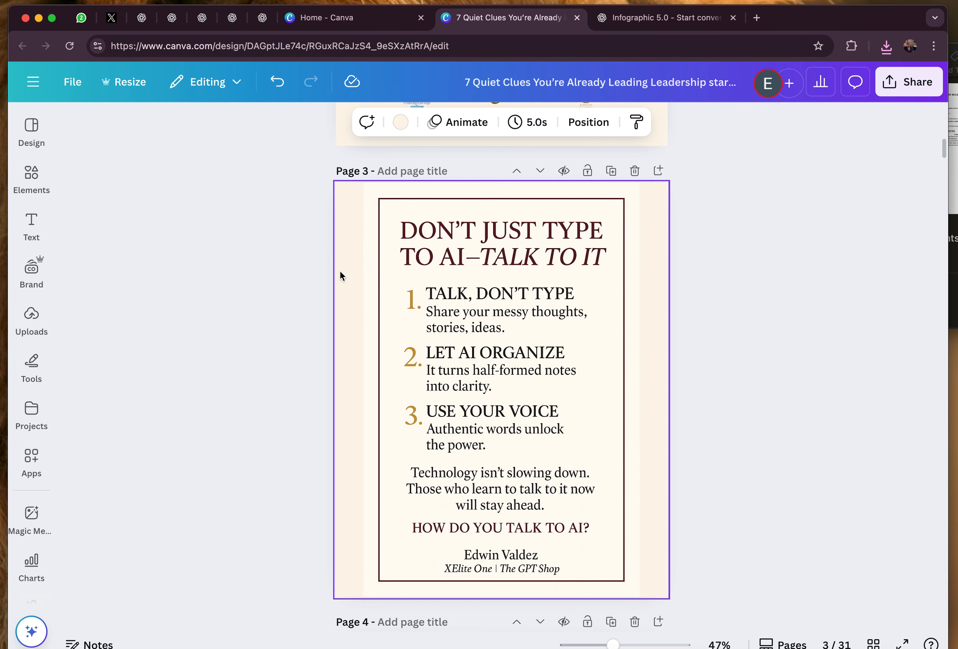
click(481, 271)
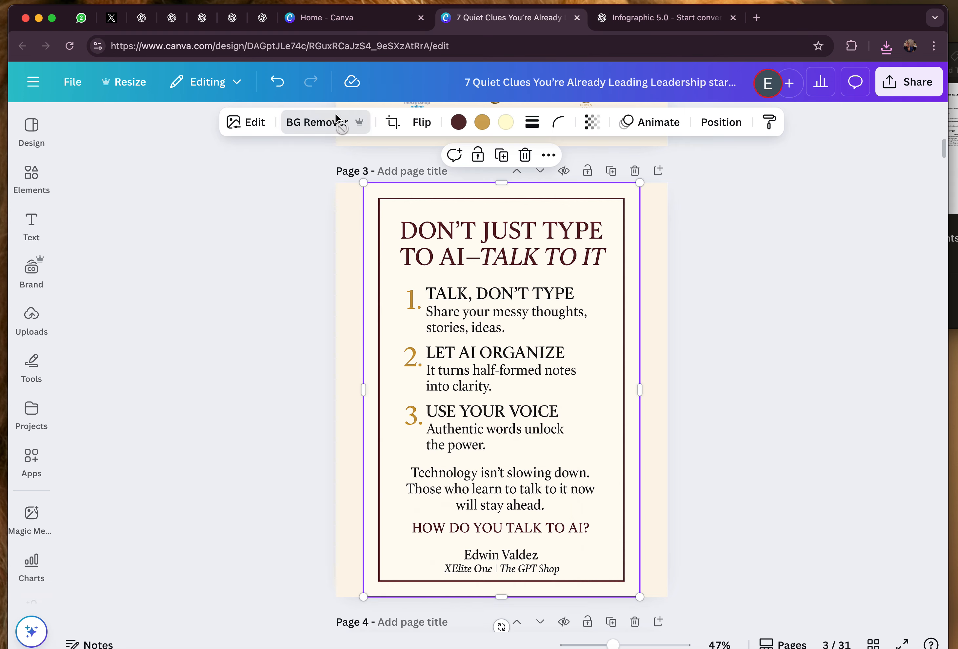
click(337, 122)
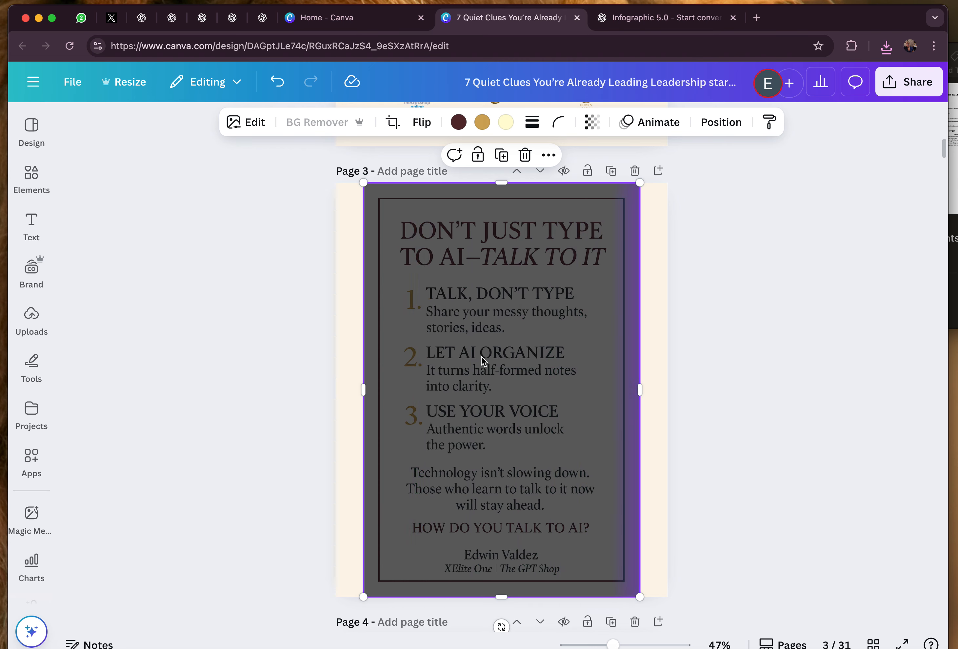
click(345, 441)
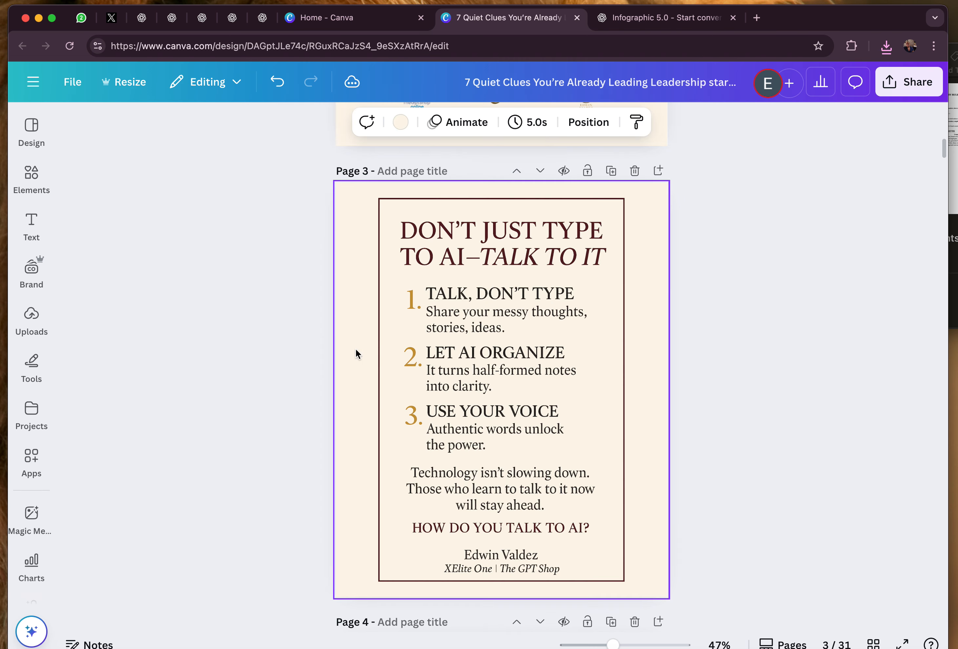
Try several Brand Kit gradients as the background colour of page 3, including red-green, gold-green and white-black.
click(400, 123)
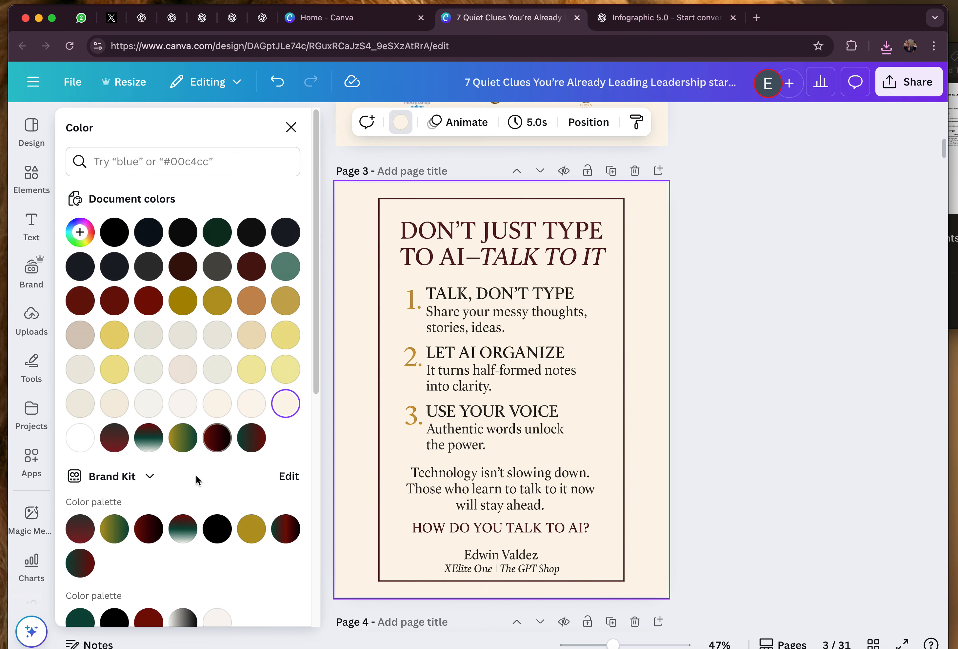
click(182, 529)
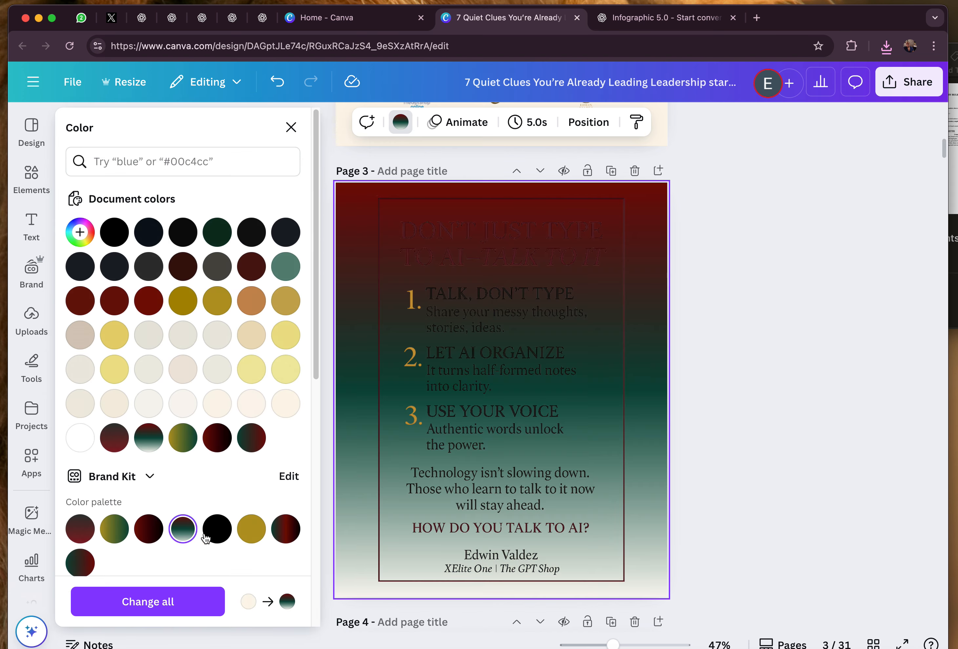
click(286, 530)
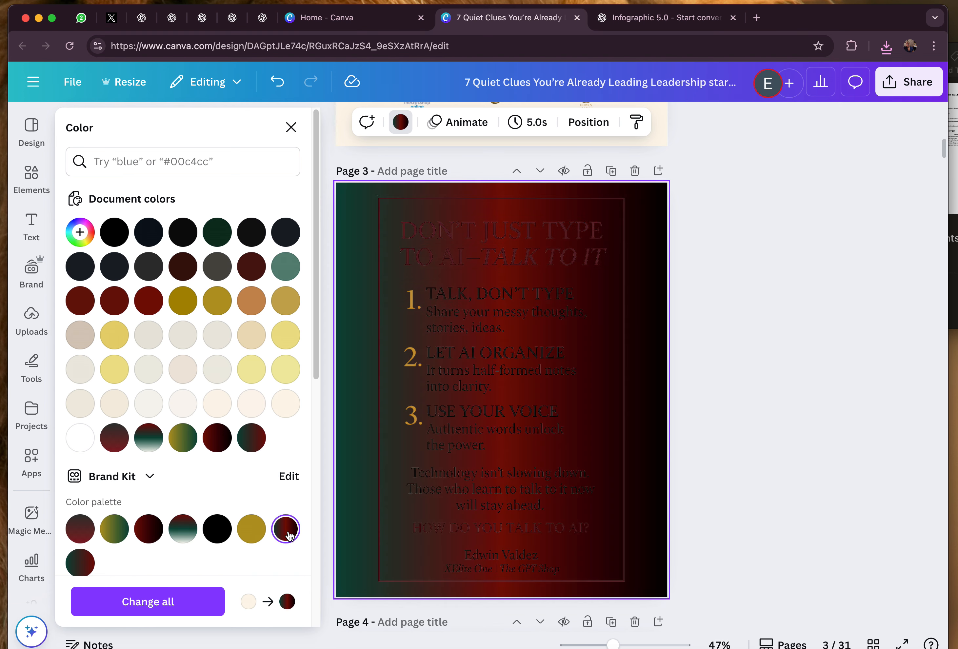
click(115, 529)
scroll(120, 513, down, 5)
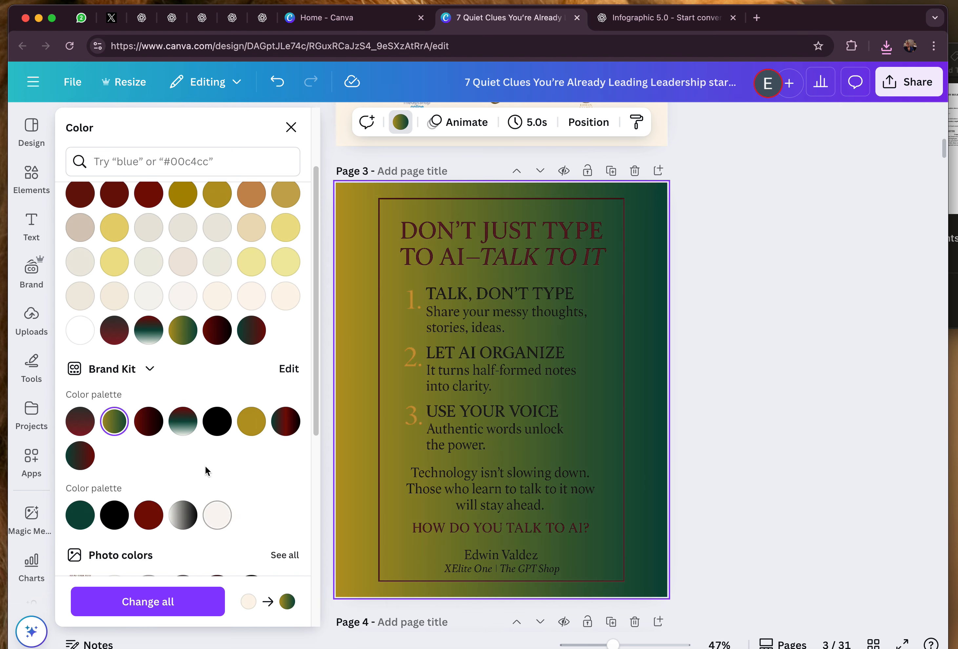
click(184, 516)
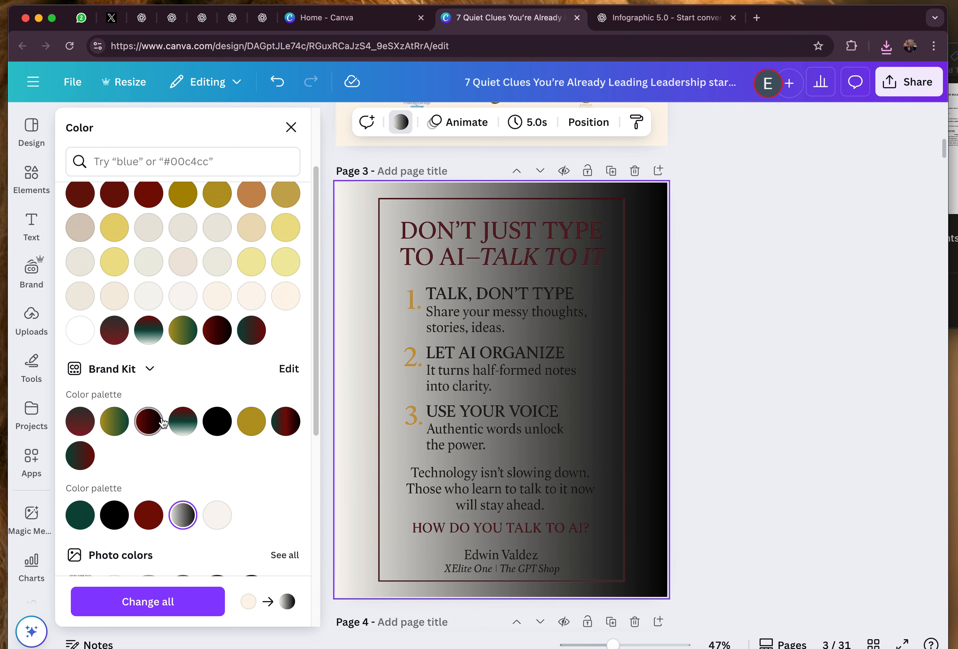
click(148, 421)
click(185, 331)
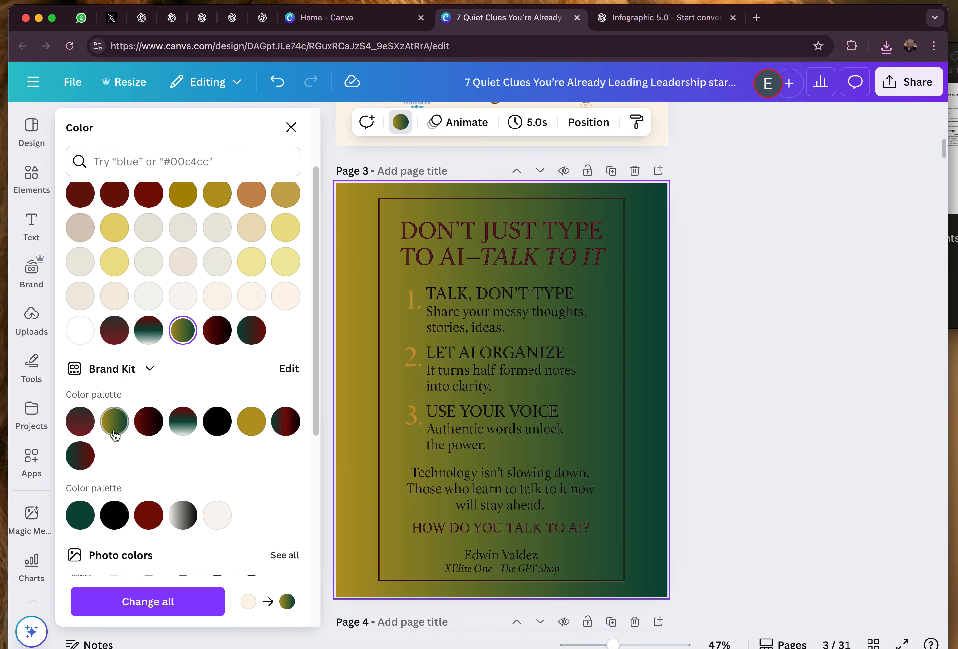
Try the second brand palette's black, off-white, maroon and dark green swatches as the background of page 3.
scroll(116, 415, up, 3)
scroll(117, 396, down, 6)
scroll(116, 392, down, 2)
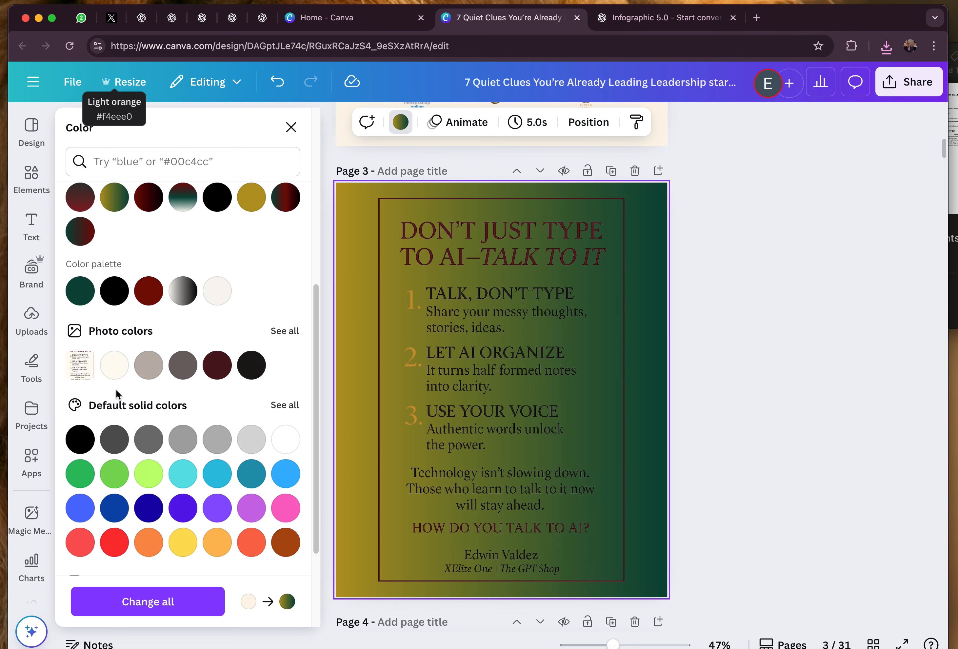
click(146, 297)
click(115, 291)
click(216, 291)
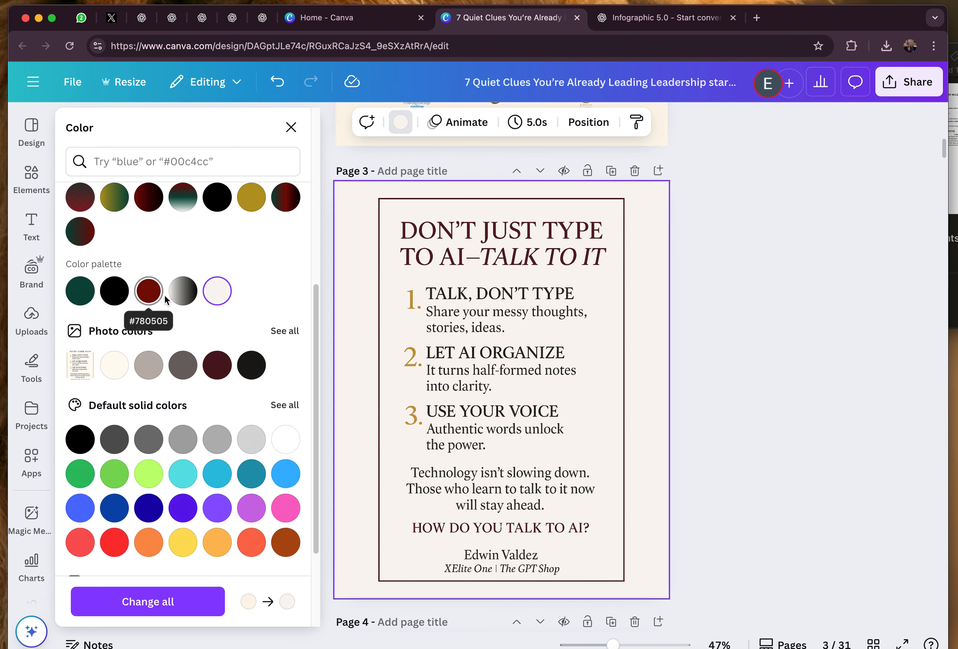
click(177, 294)
click(158, 296)
click(81, 298)
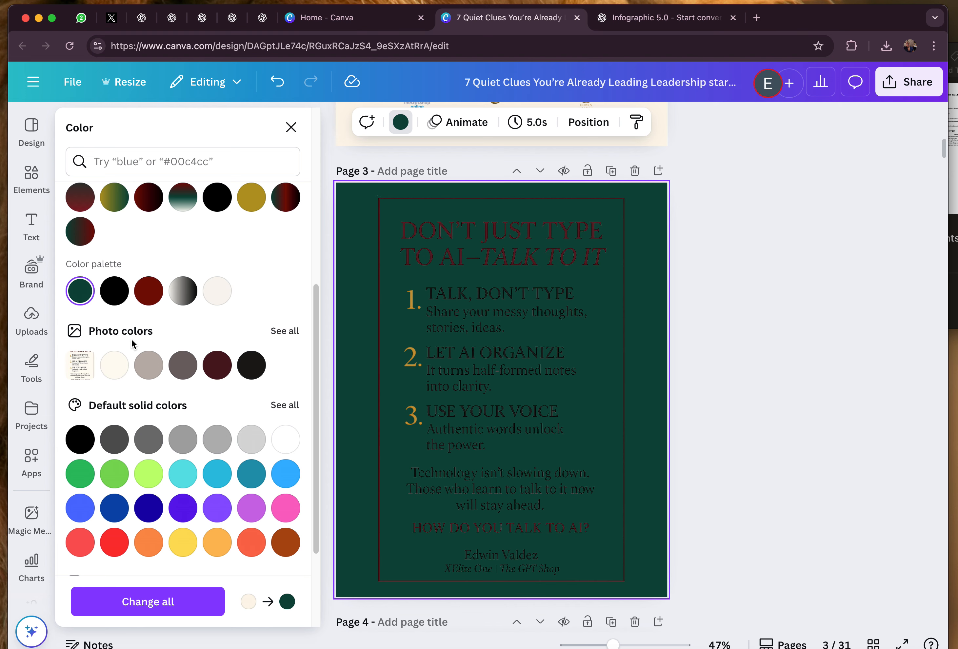
Set the background of page 3 to the cream colour taken from the infographic photo.
click(120, 372)
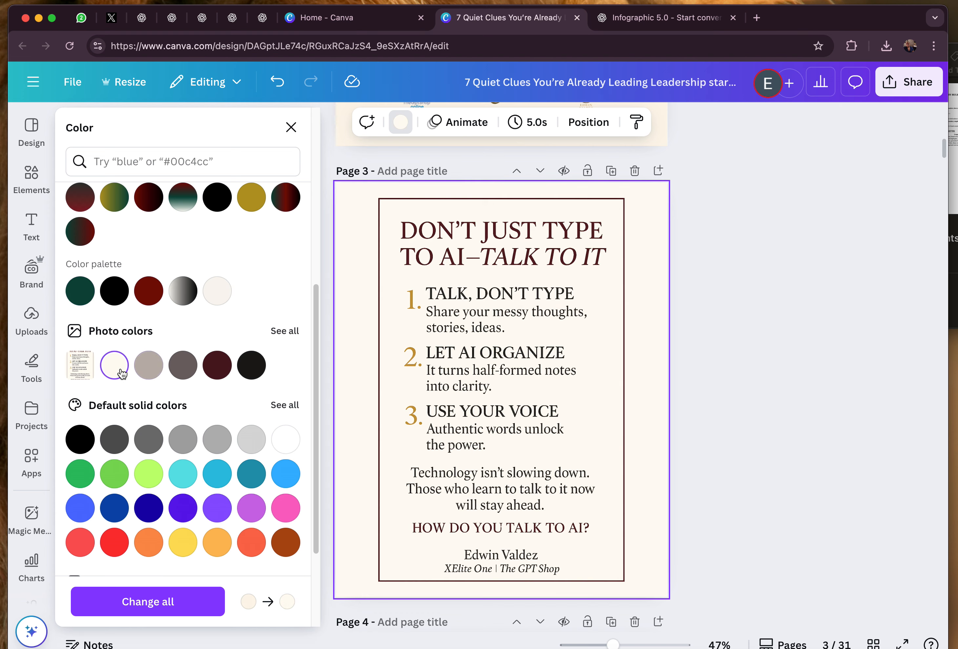
click(842, 386)
click(62, 375)
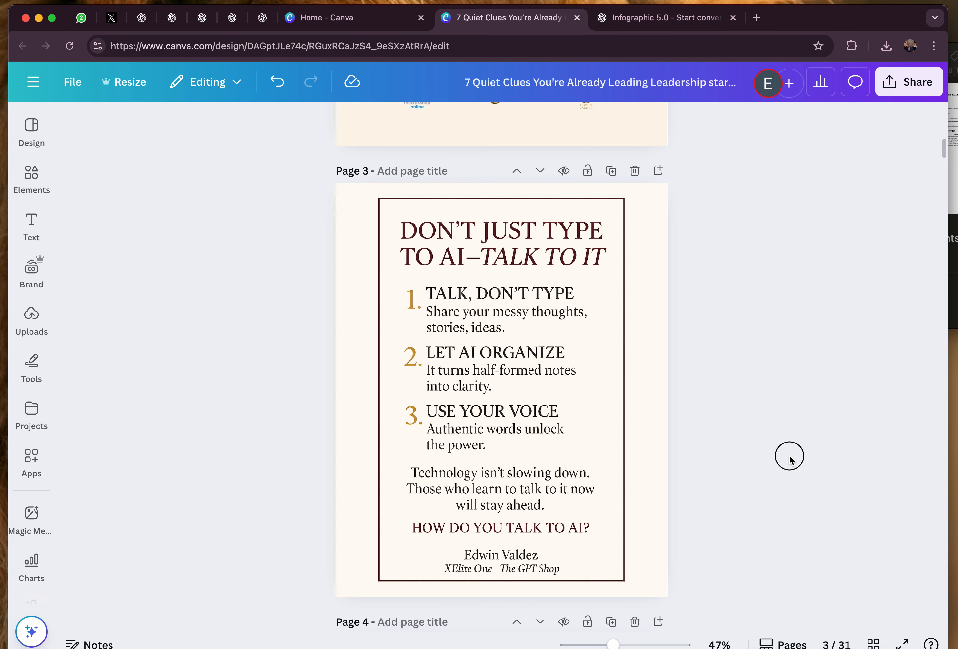
Compare the infographic with logos on page 2 with the bordered version on page 3.
scroll(775, 426, up, 2)
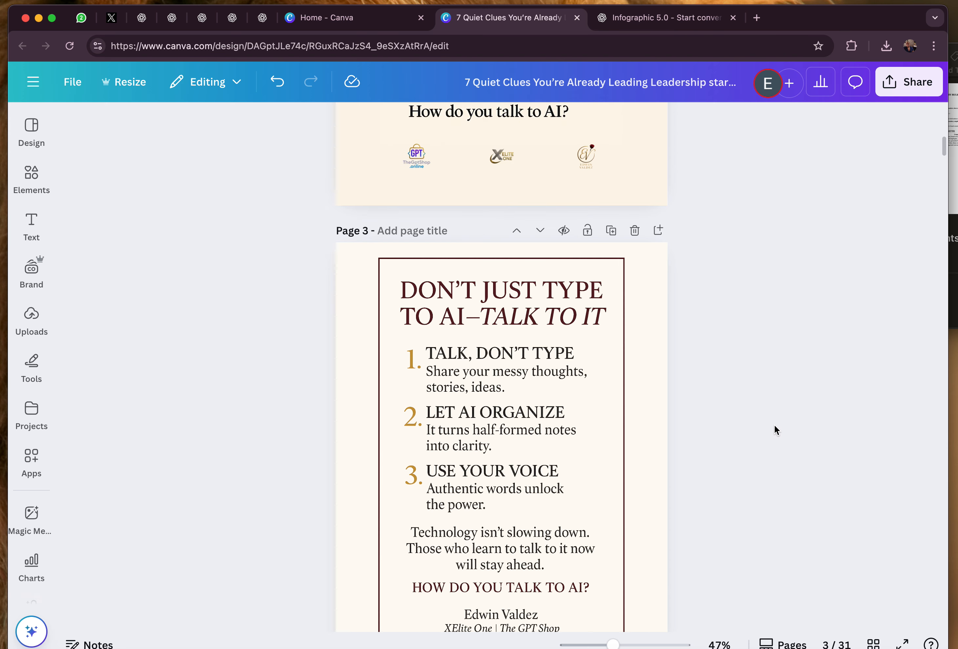
scroll(774, 424, up, 15)
scroll(769, 425, down, 7)
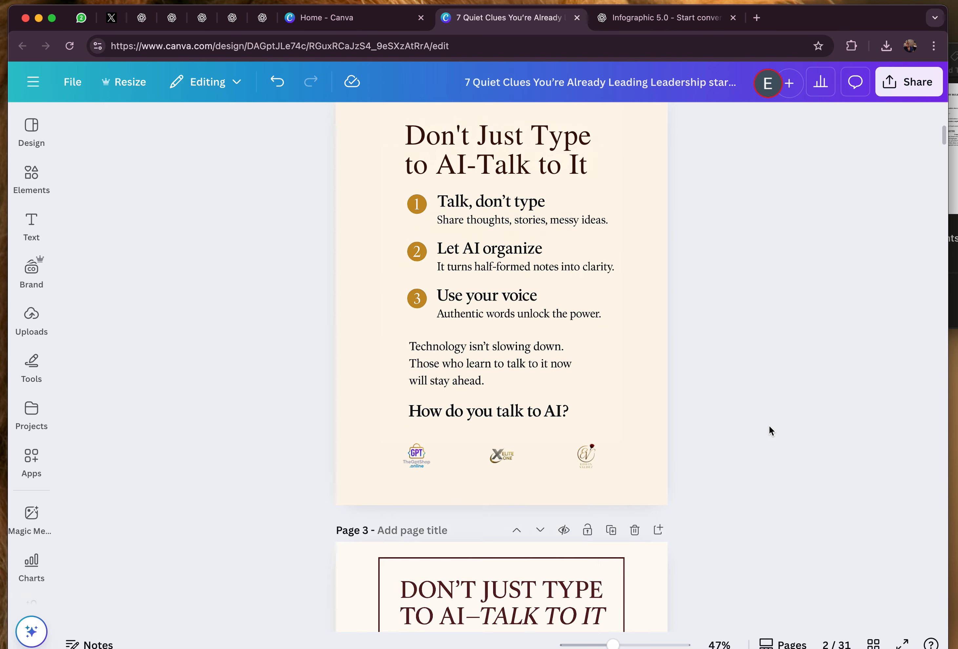
scroll(769, 425, down, 20)
scroll(770, 430, up, 9)
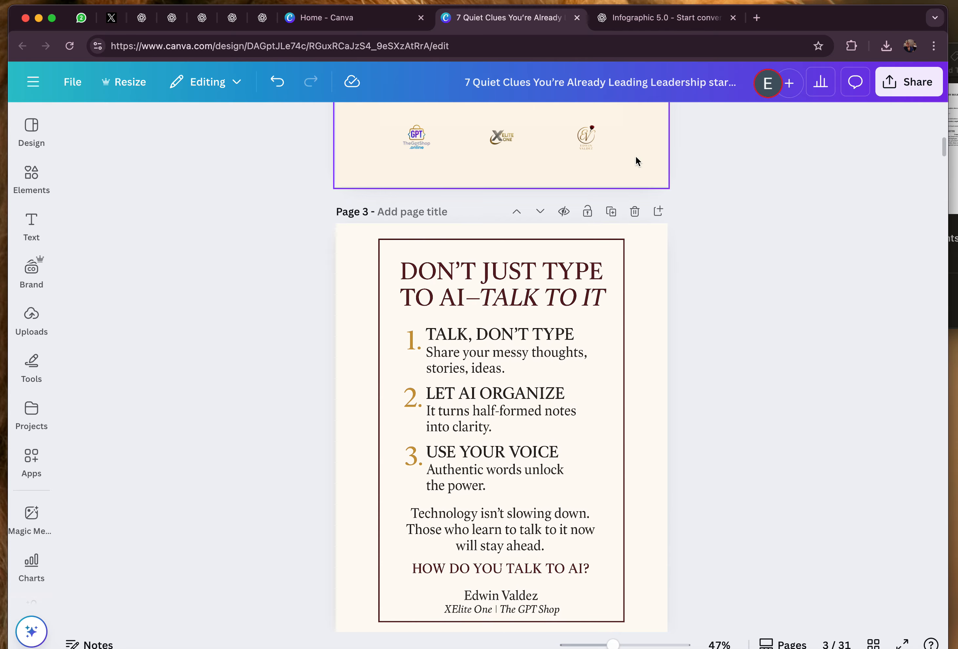
Switch to ChatGPT and review the conversation's infographic outline, earlier image and signature block against the final bordered image and the Canva page.
click(621, 19)
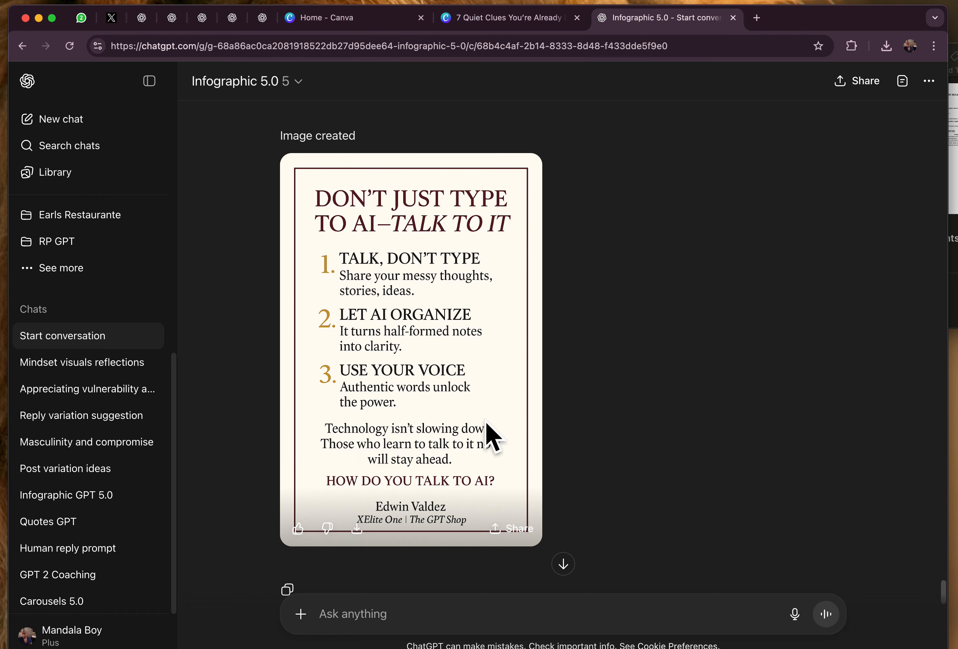
scroll(491, 433, up, 20)
scroll(623, 399, up, 20)
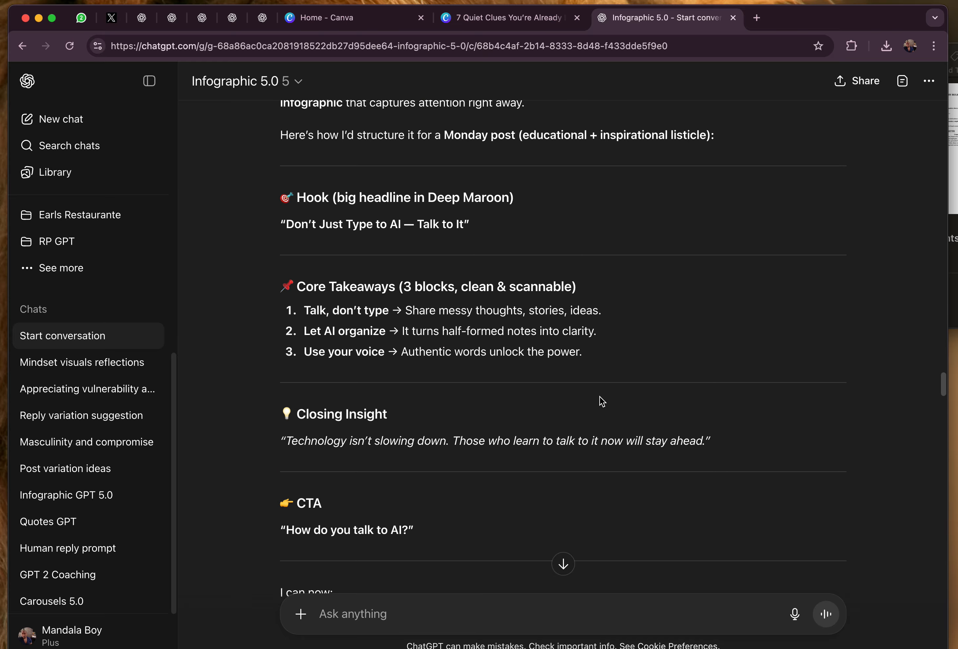
scroll(602, 401, up, 10)
scroll(602, 400, down, 20)
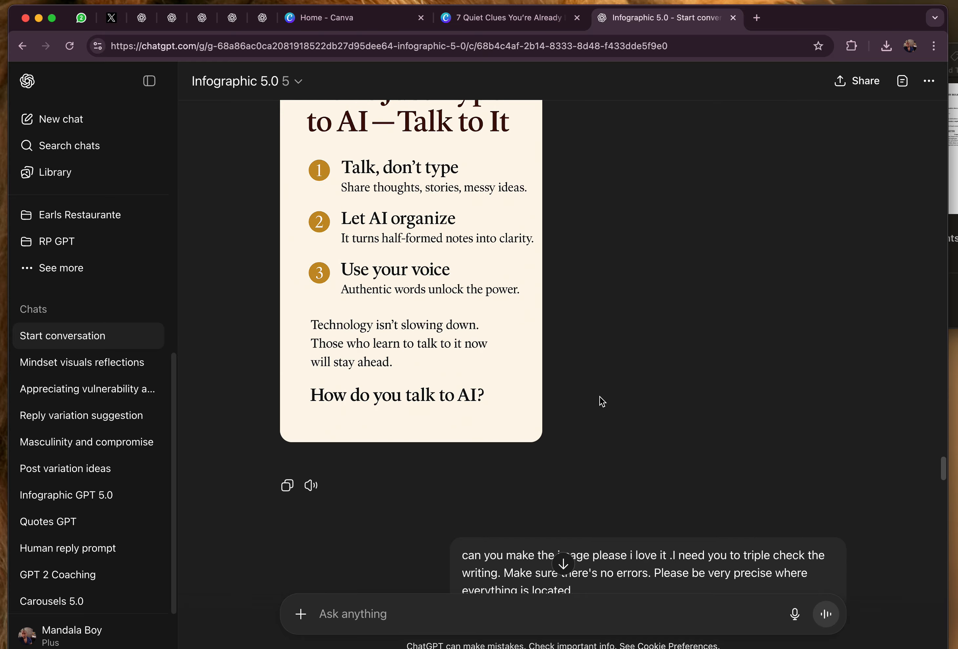
scroll(602, 401, down, 15)
scroll(599, 401, up, 10)
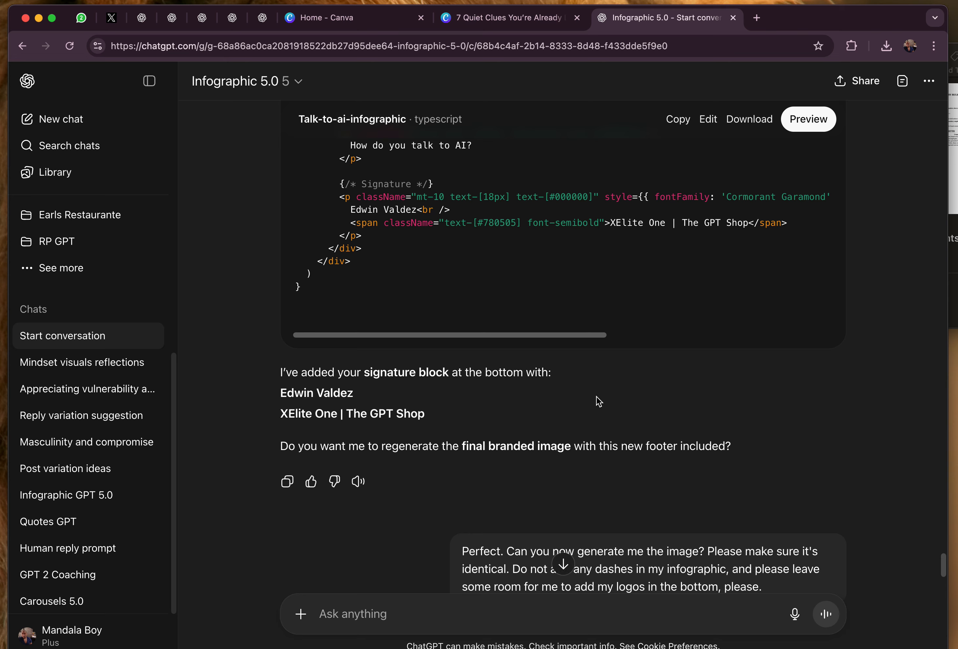
scroll(597, 400, down, 10)
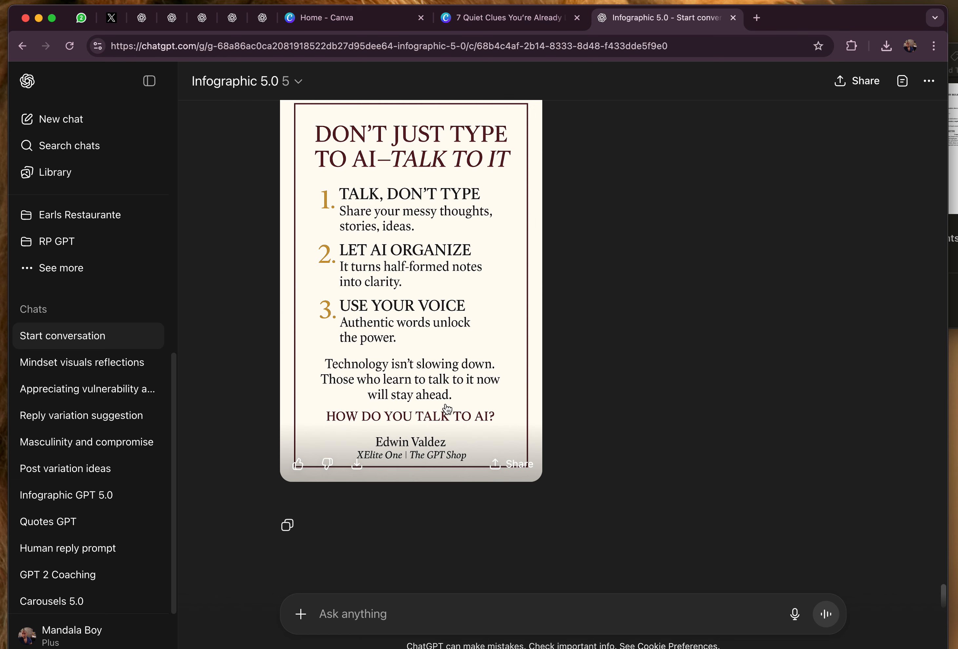
scroll(598, 380, down, 2)
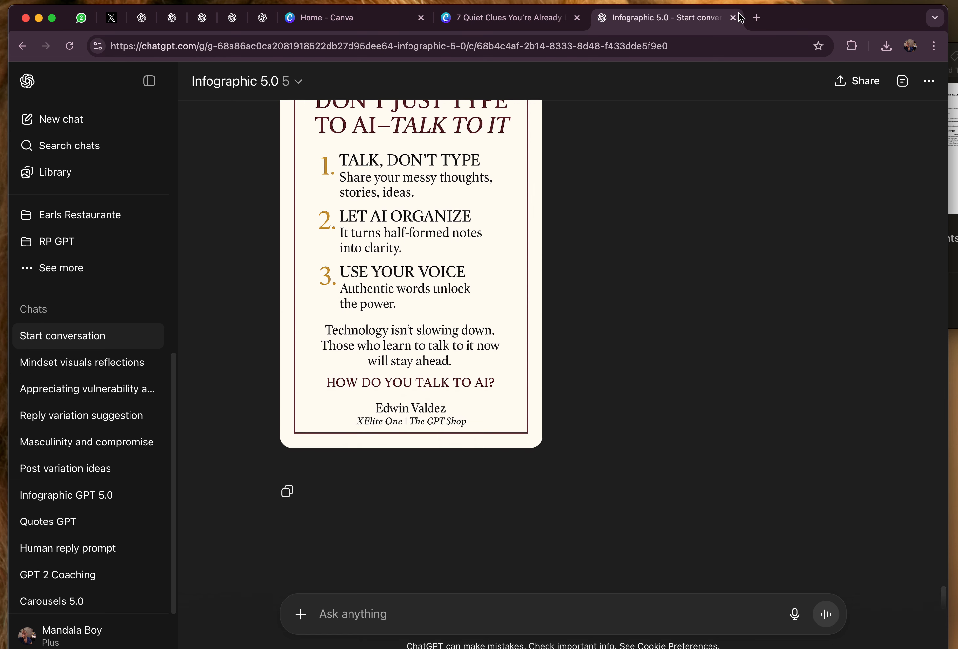
click(514, 20)
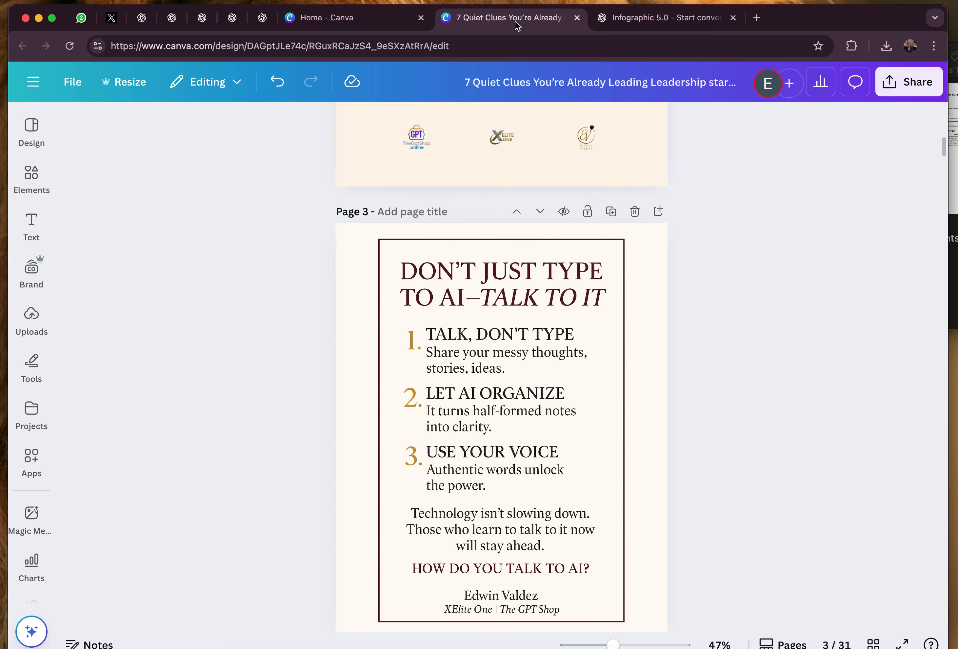
click(653, 19)
scroll(681, 235, up, 5)
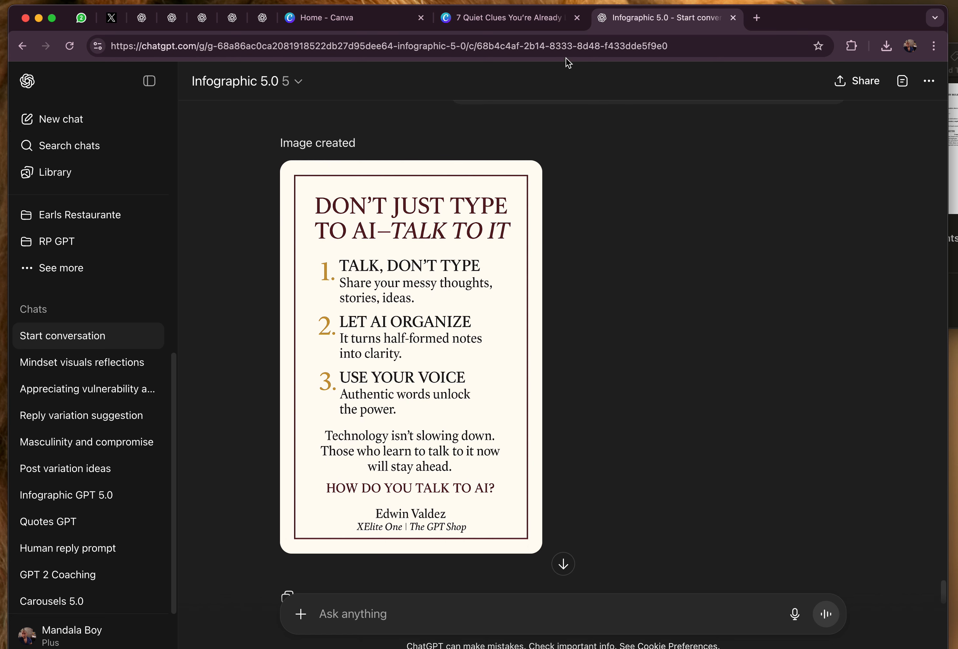
Switch to the Canva design and bring the bordered infographic on page 3 into view.
click(514, 23)
scroll(532, 288, down, 3)
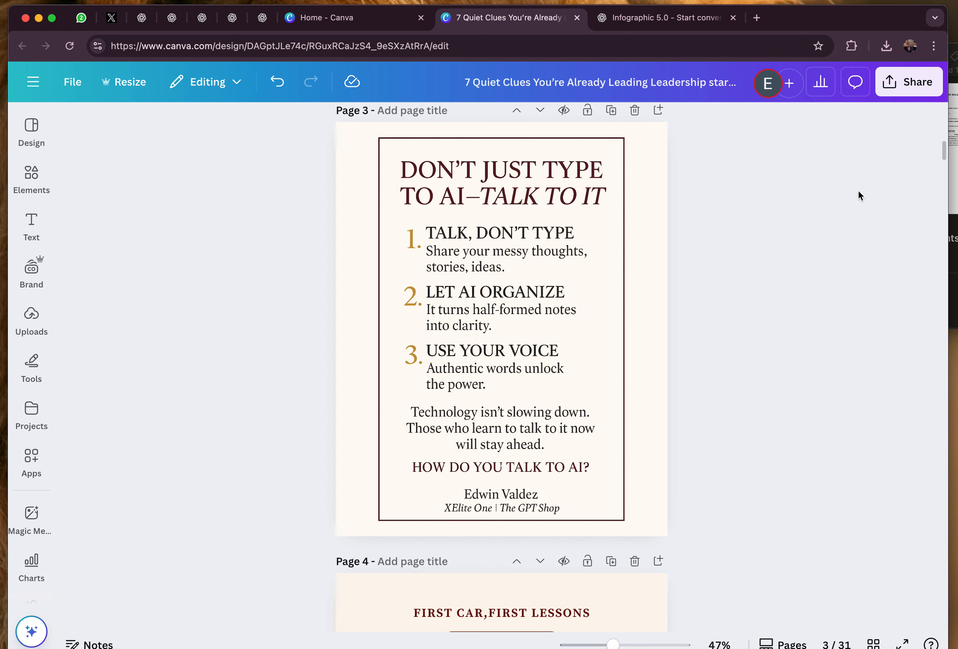
click(916, 73)
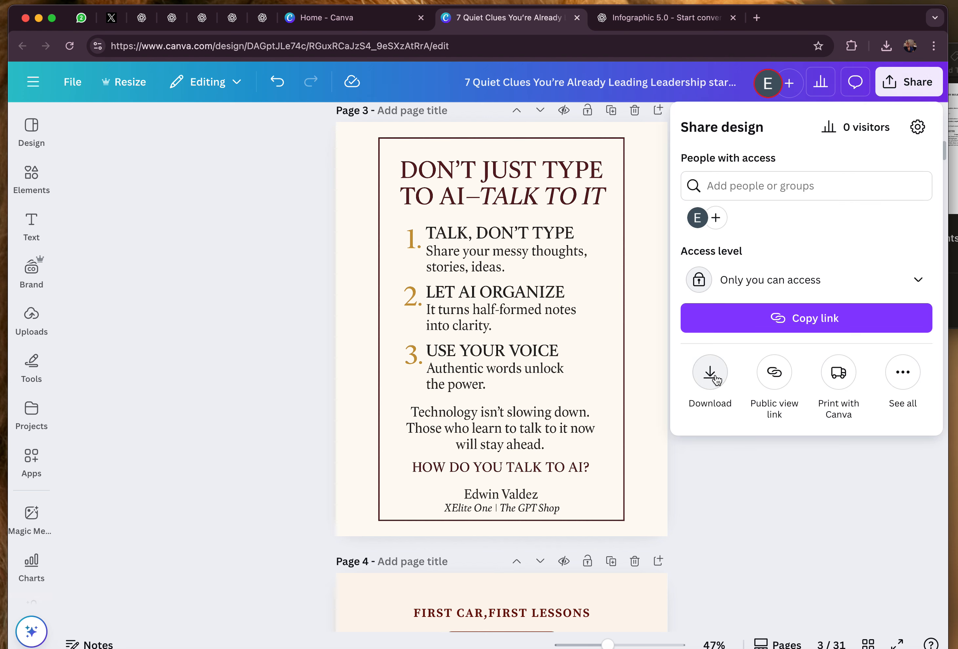
click(711, 372)
click(348, 338)
Try the taupe photo colour and white as the background of page 3, and return it to the infographic photo's cream.
click(355, 335)
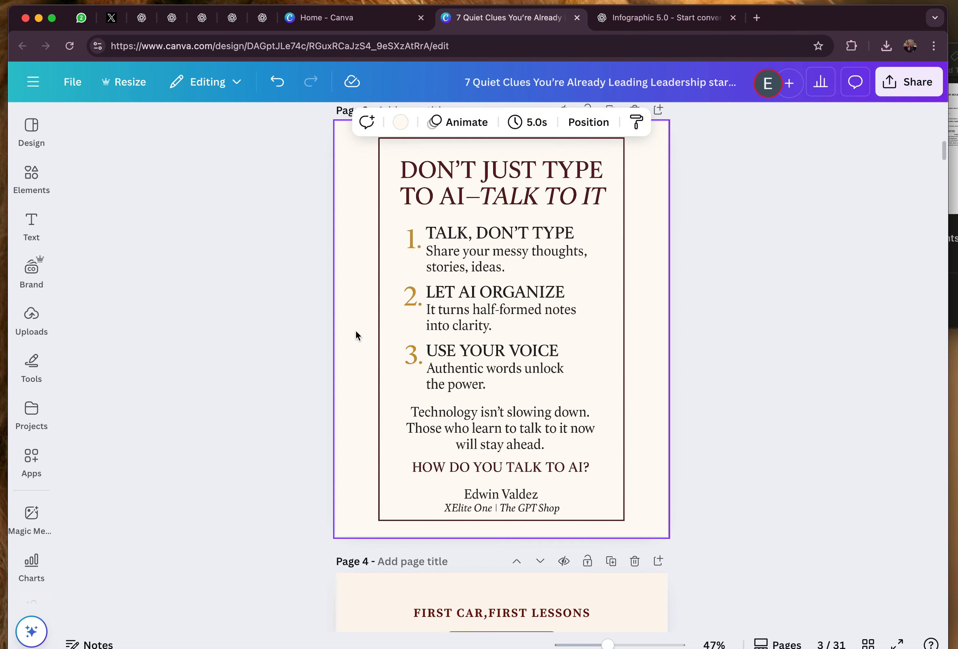
click(400, 122)
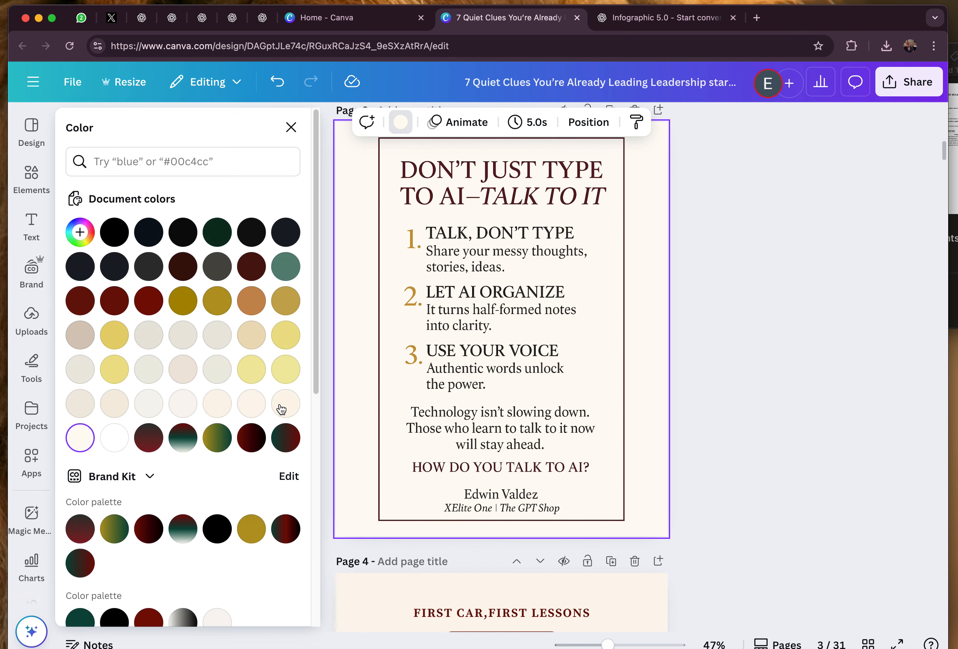
scroll(249, 431, down, 3)
scroll(237, 451, down, 4)
click(122, 444)
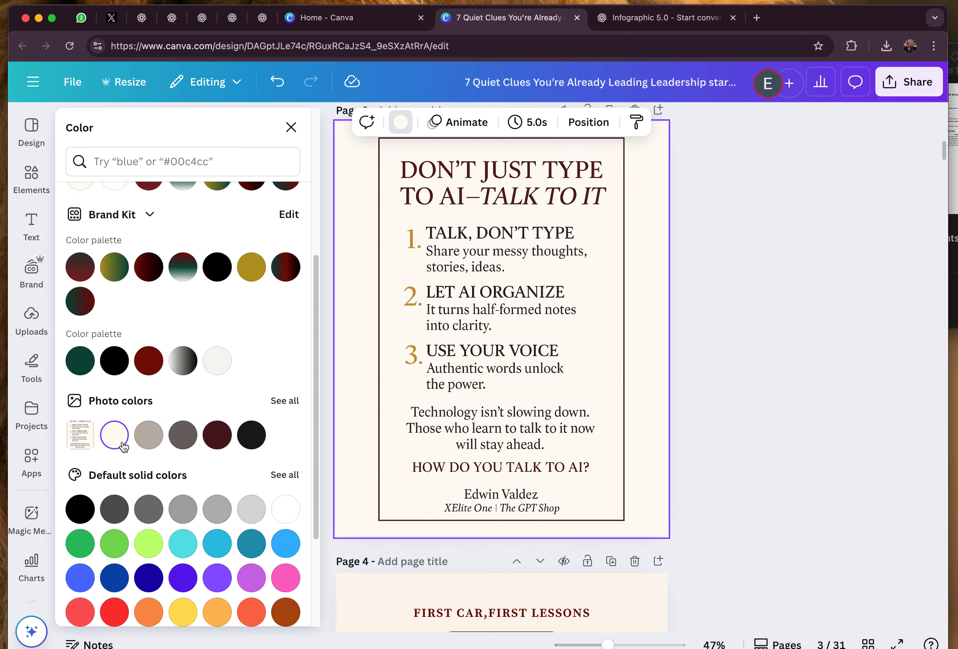
click(145, 444)
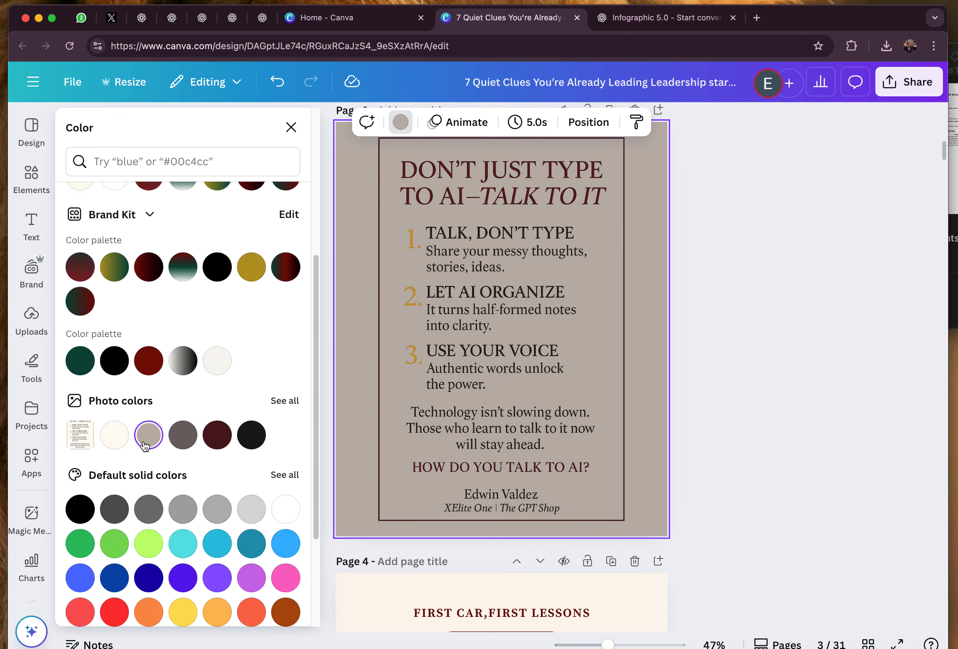
scroll(387, 451, up, 2)
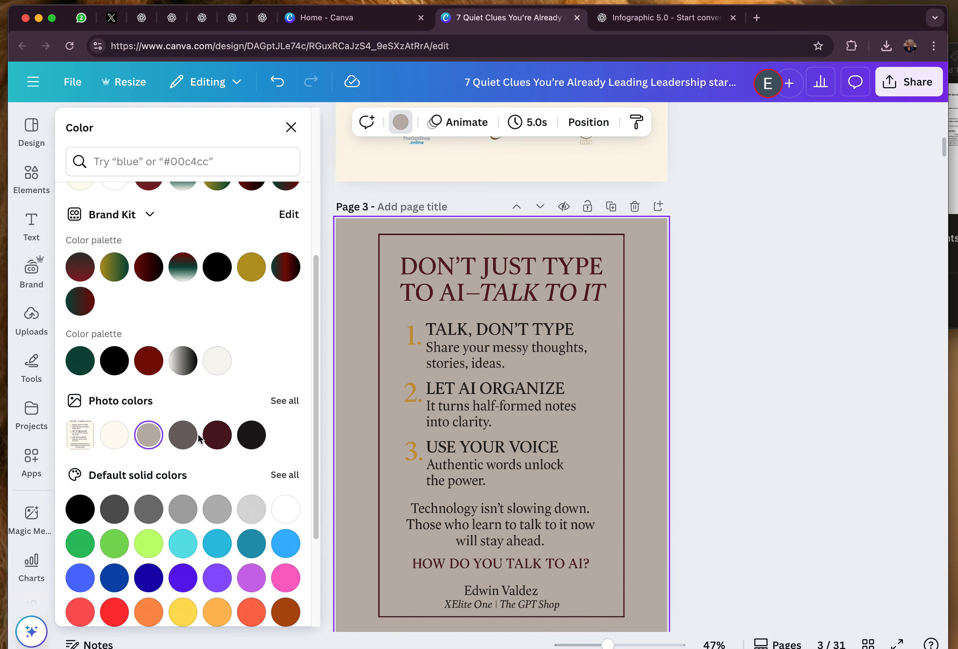
click(284, 517)
click(124, 441)
click(723, 337)
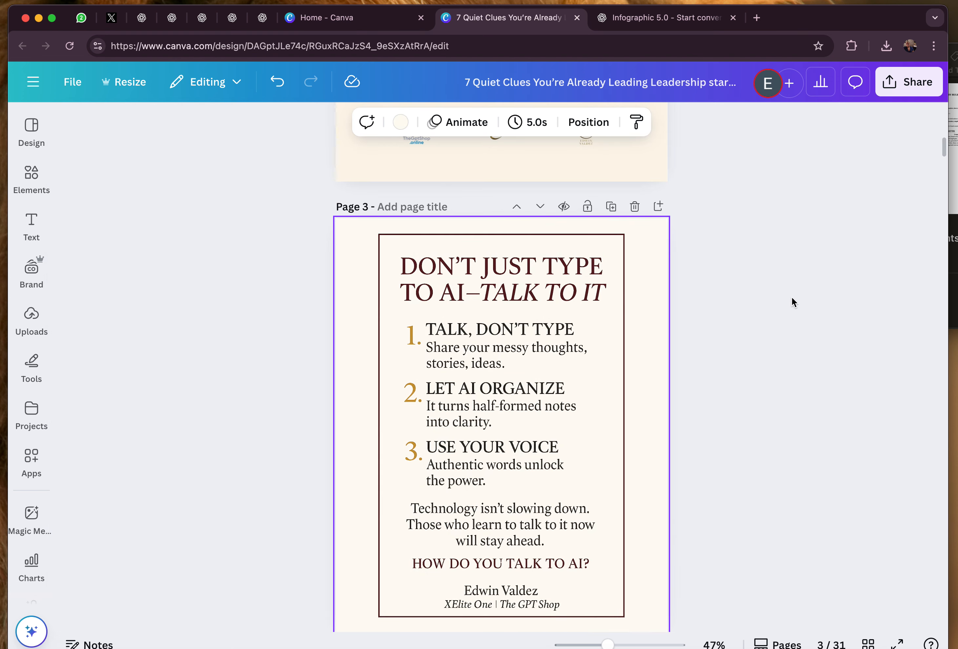
Set up a PNG download of the design limited to the current page, page 3.
click(890, 82)
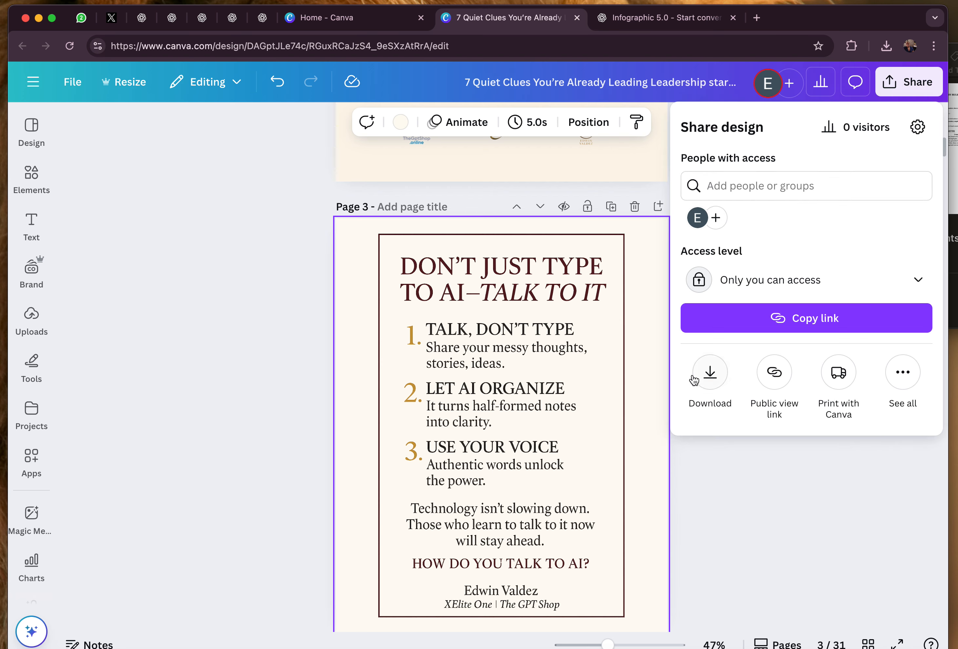
click(711, 375)
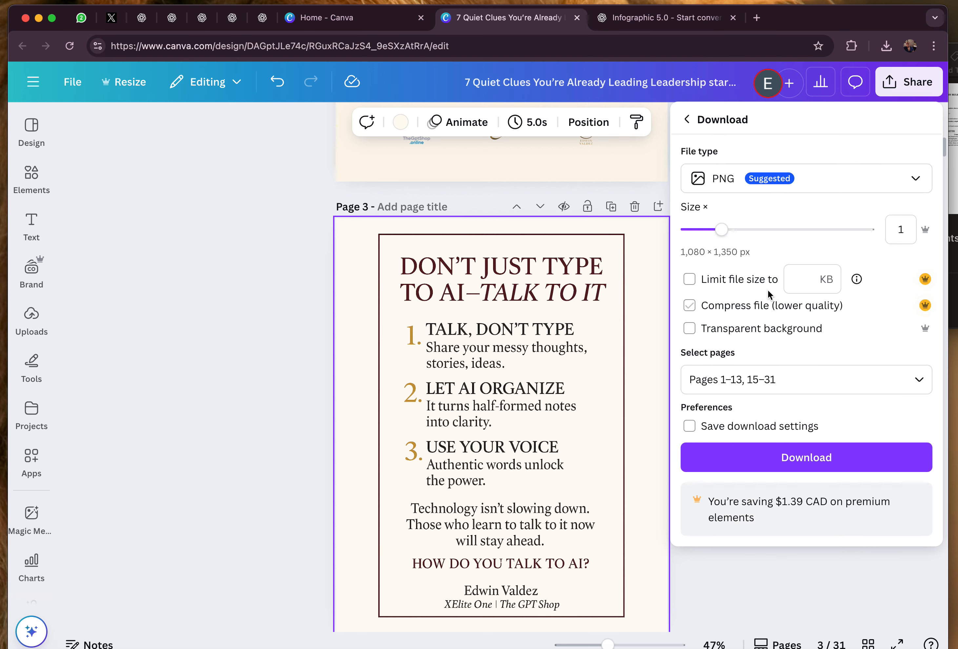
click(718, 366)
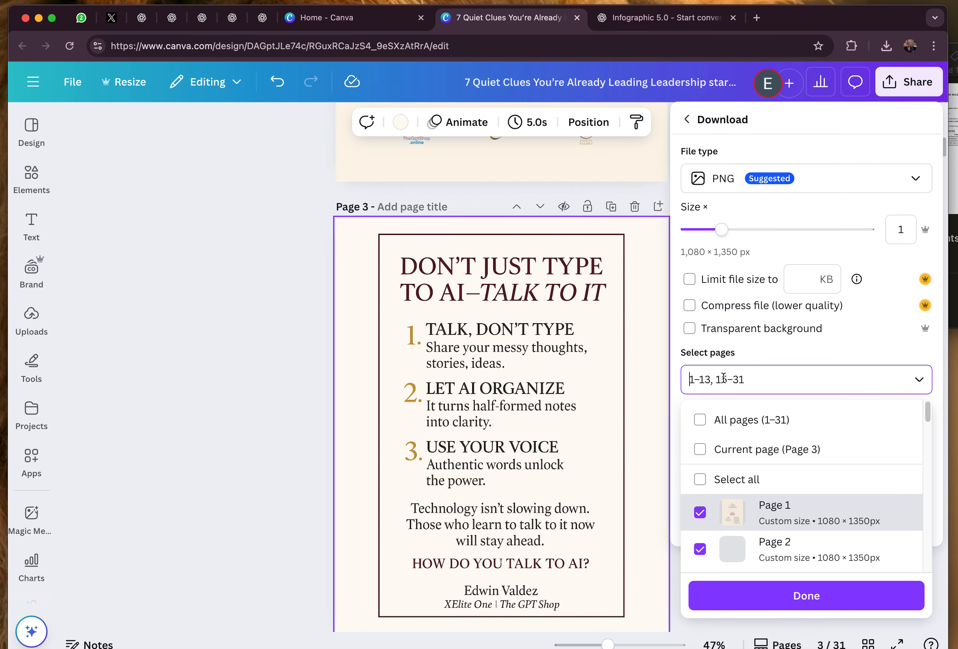
click(742, 455)
scroll(744, 496, down, 3)
click(785, 493)
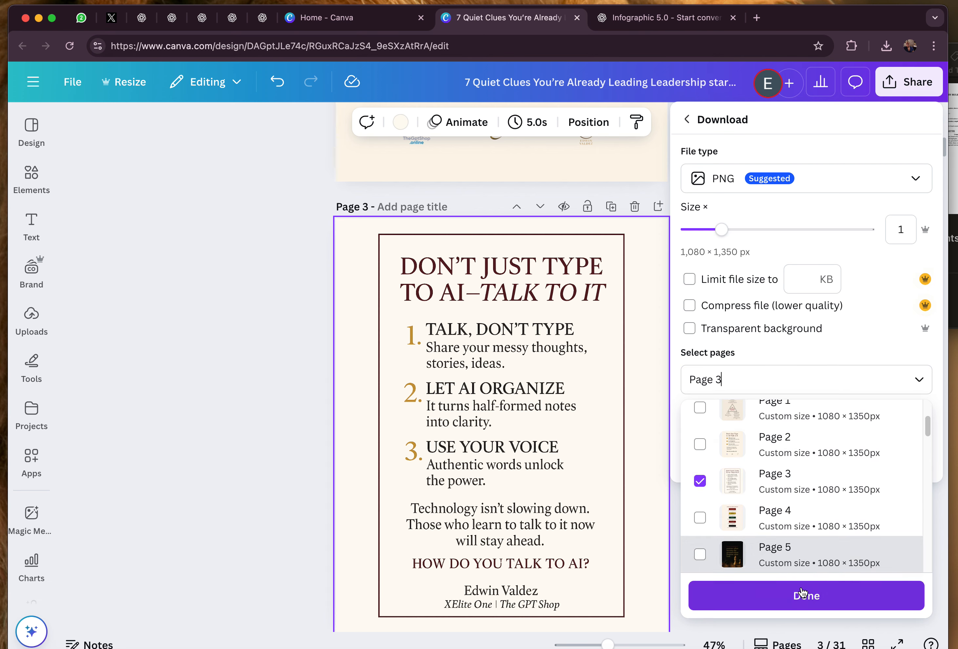
click(803, 593)
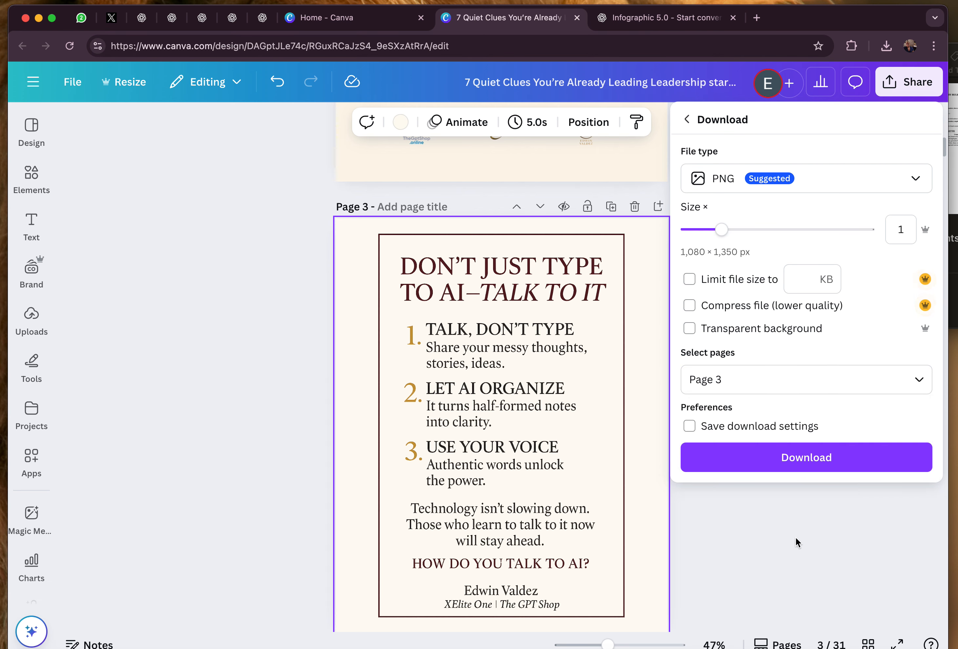
Download the page and save it to the Desktop as Info.png.
click(777, 463)
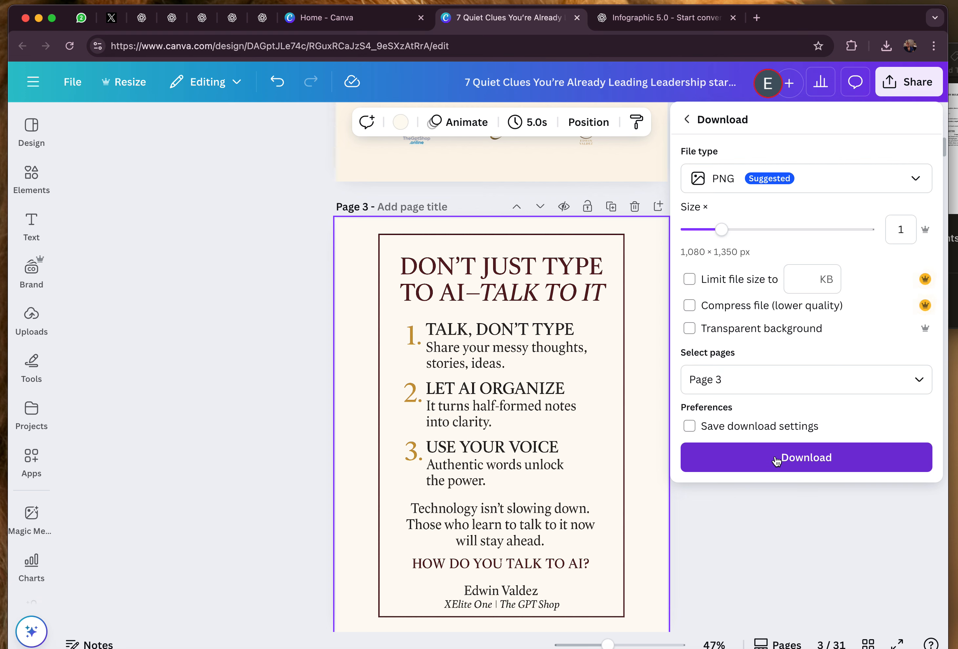
click(777, 460)
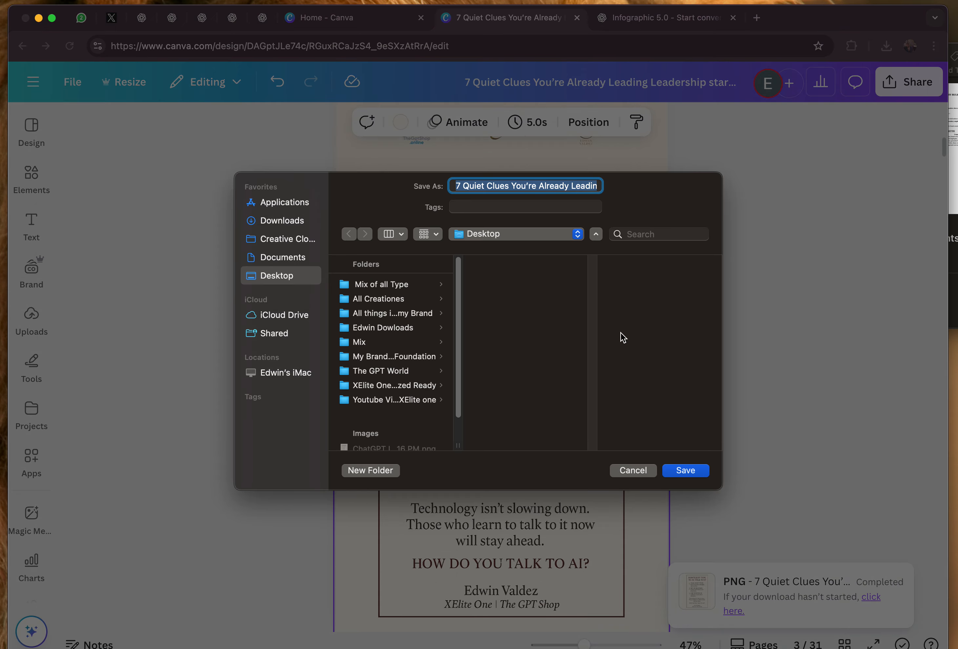
key(BackSpace)
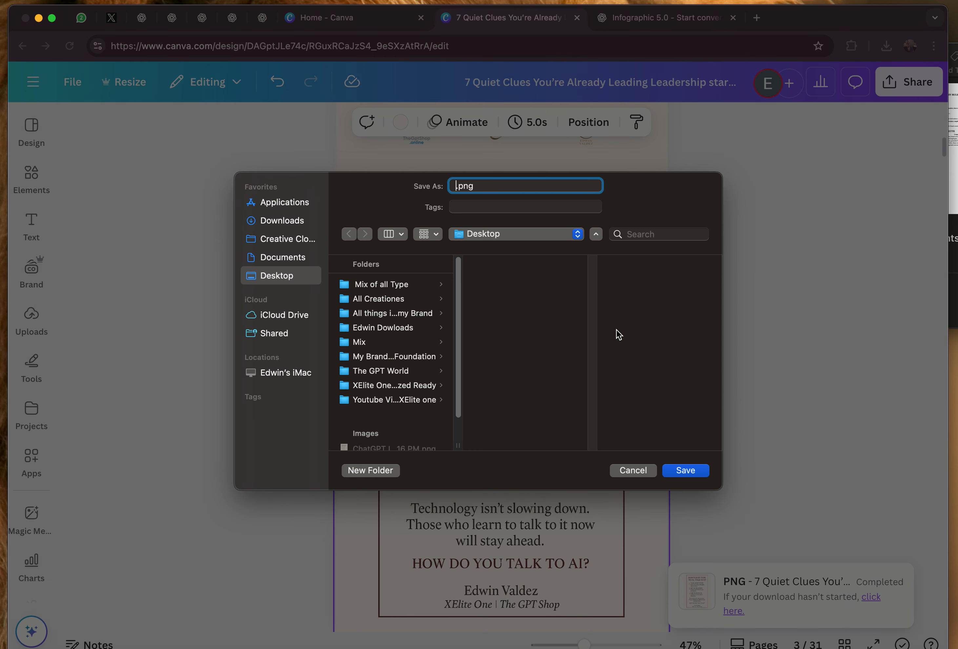
text(Info)
click(687, 475)
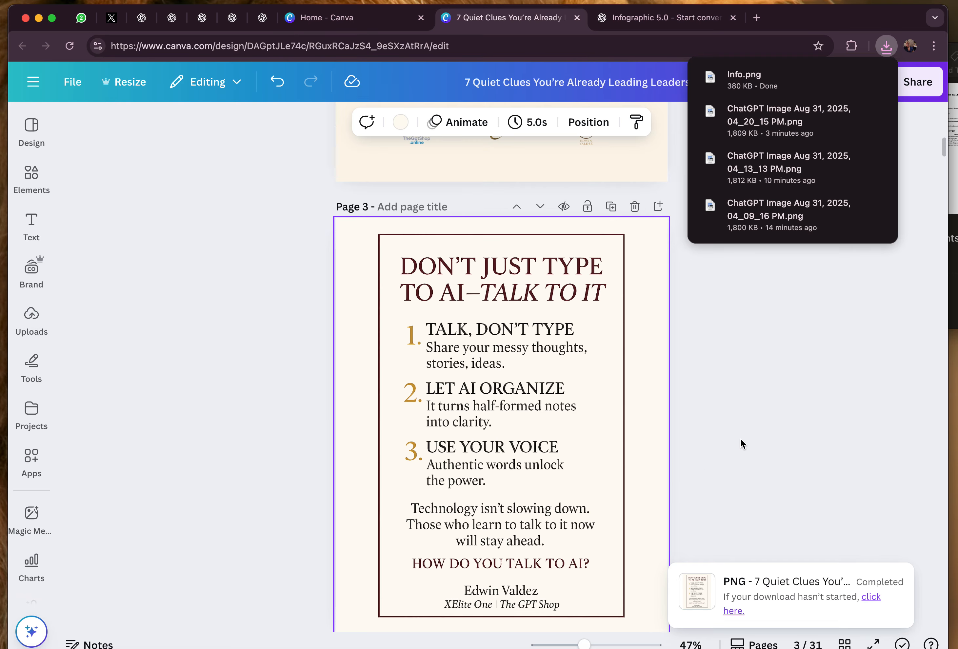
Switch to LinkedIn, go to the home feed and start a new post.
mouse_move(873, 19)
mouse_down()
mouse_move(899, 104)
mouse_move(888, 15)
mouse_up()
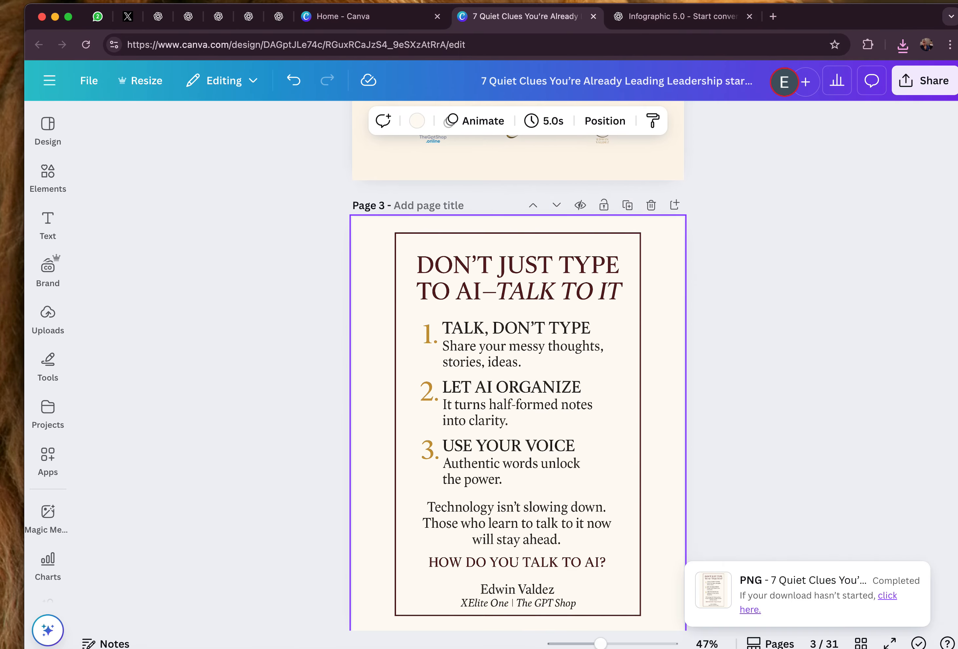
click(957, 441)
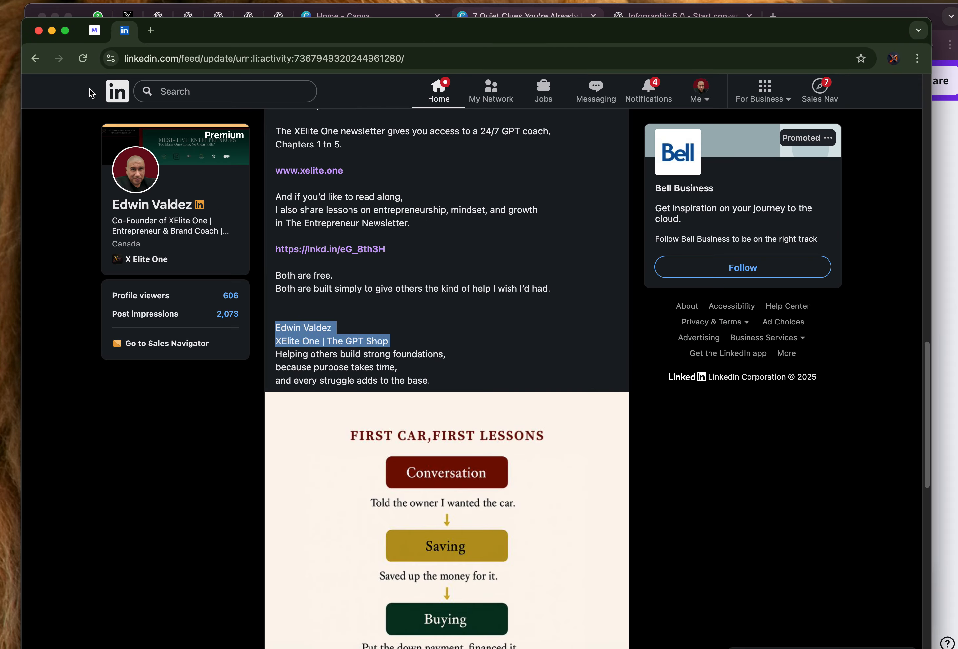
click(440, 84)
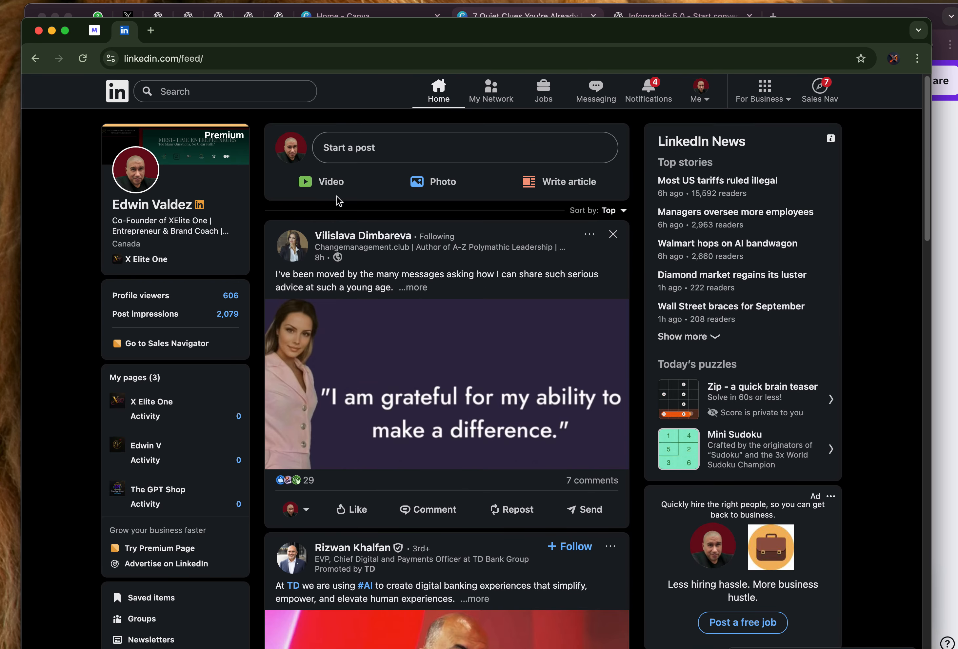
click(379, 154)
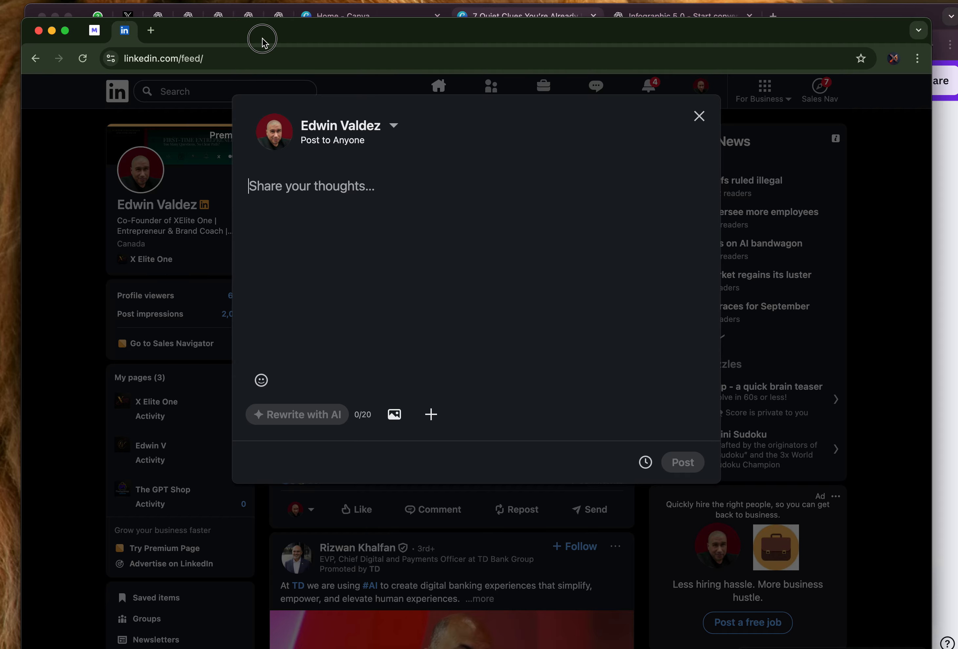
drag(264, 43, 251, 52)
Copy the full "TALK TO THE AI" post text from the ChatGPT post creator conversation.
click(279, 17)
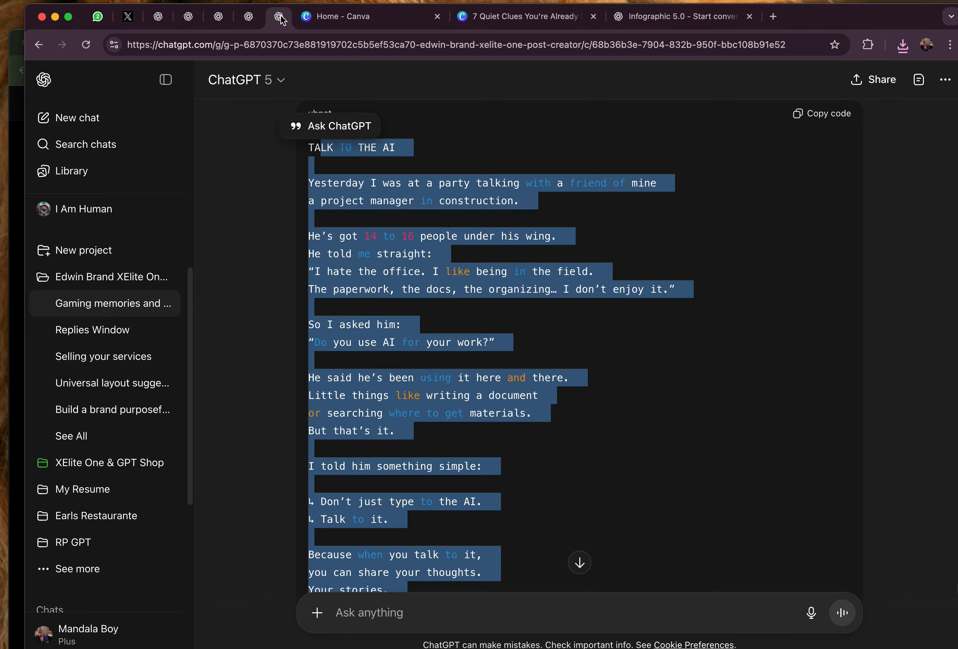
click(427, 197)
click(816, 118)
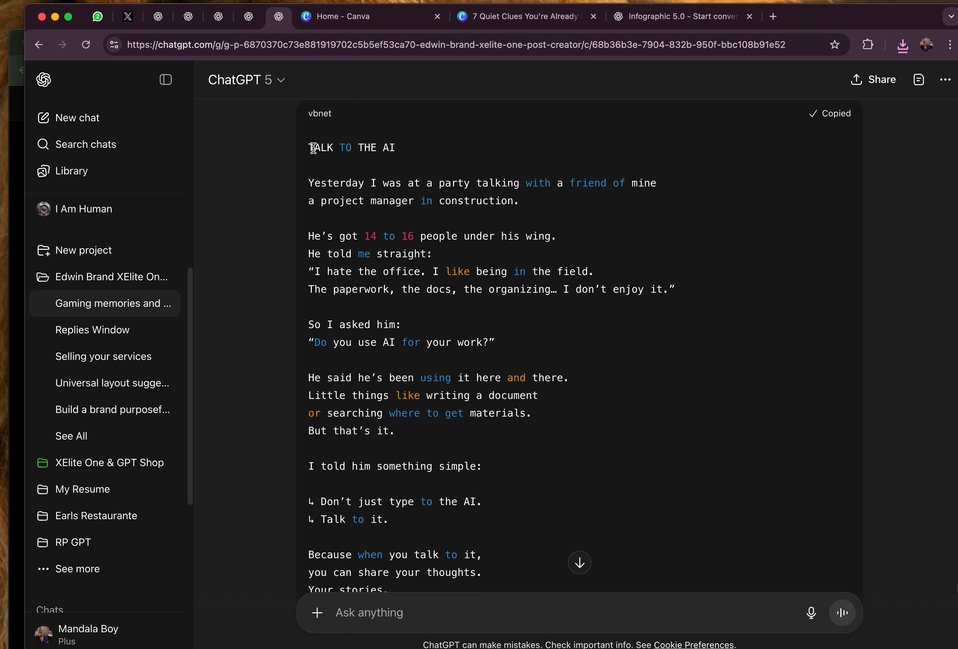
drag(314, 147, 491, 375)
scroll(492, 375, down, 5)
scroll(492, 374, down, 8)
click(823, 165)
click(823, 118)
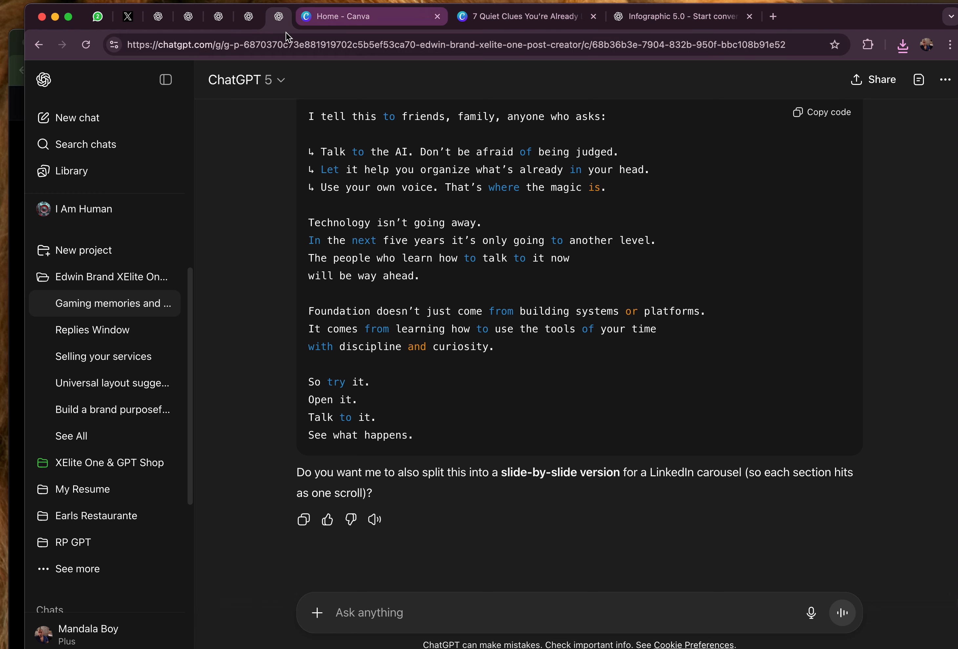
Paste the copied post text into the new LinkedIn post and review it back to its opening line.
click(17, 150)
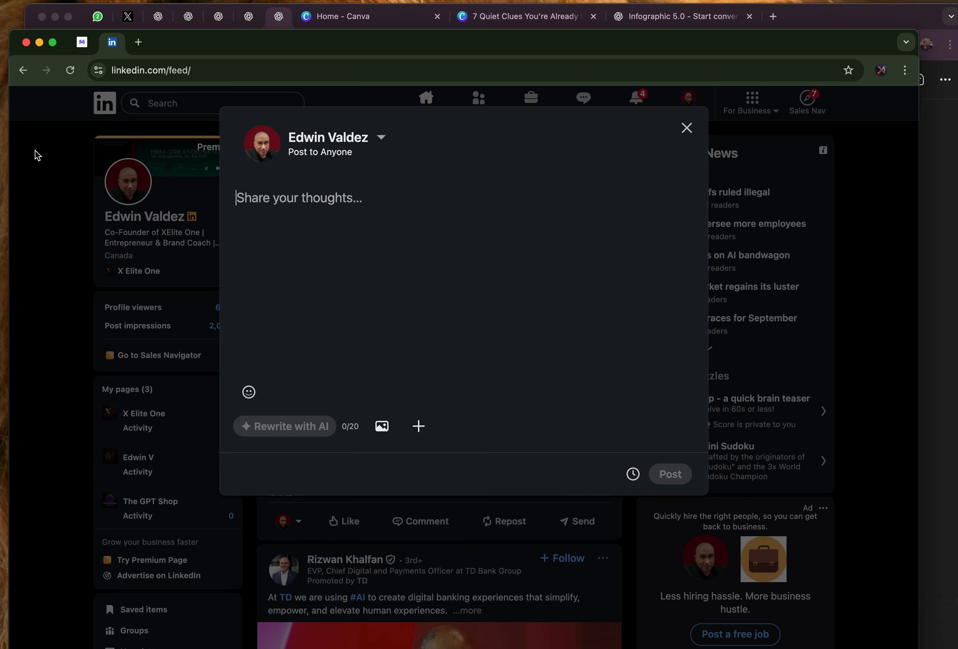
click(269, 199)
key(super+v)
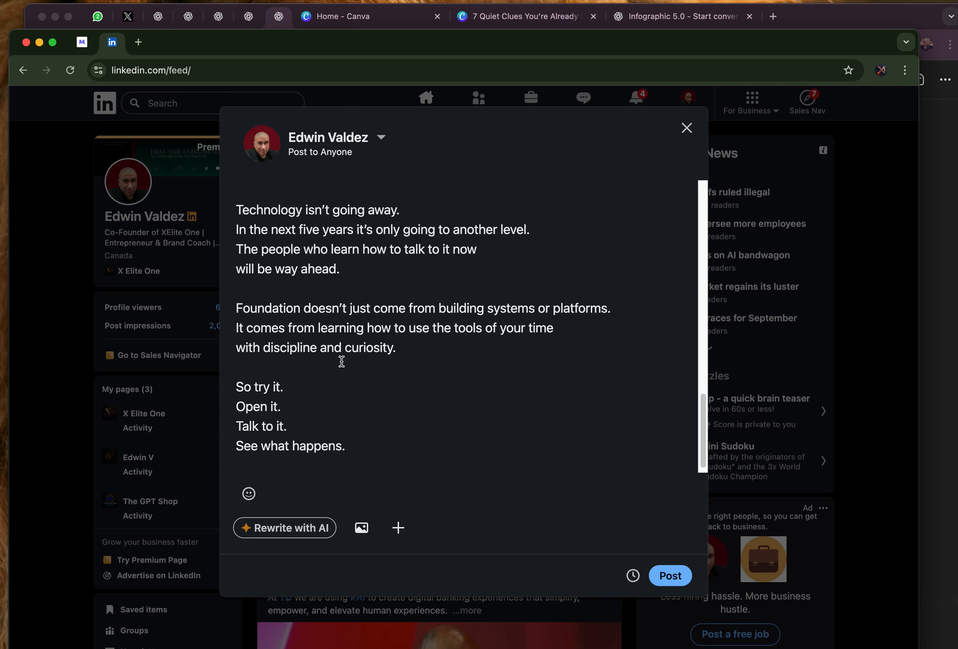
scroll(343, 421, up, 10)
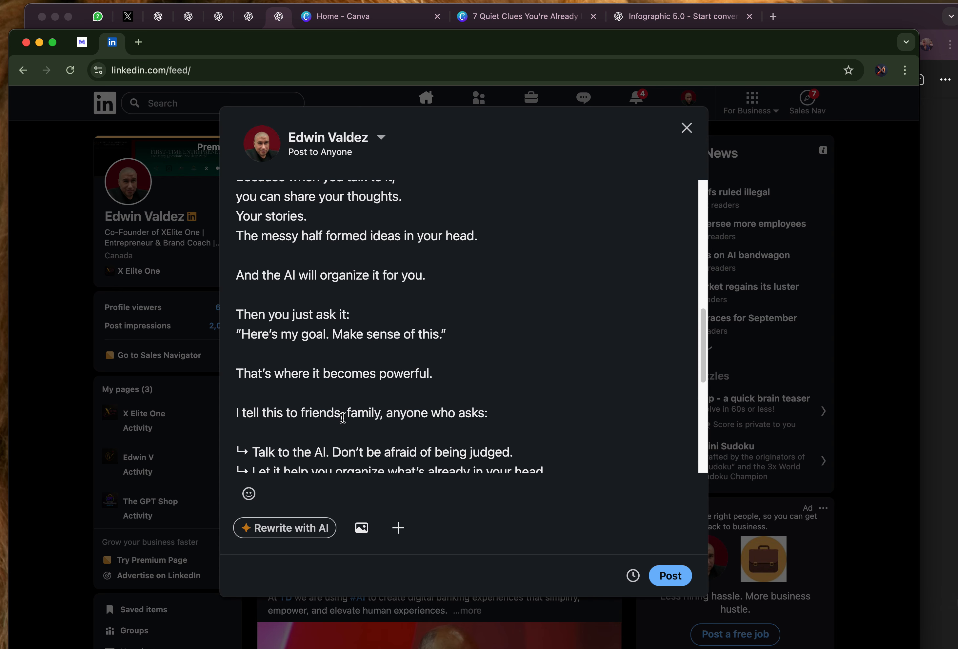
scroll(342, 412, up, 7)
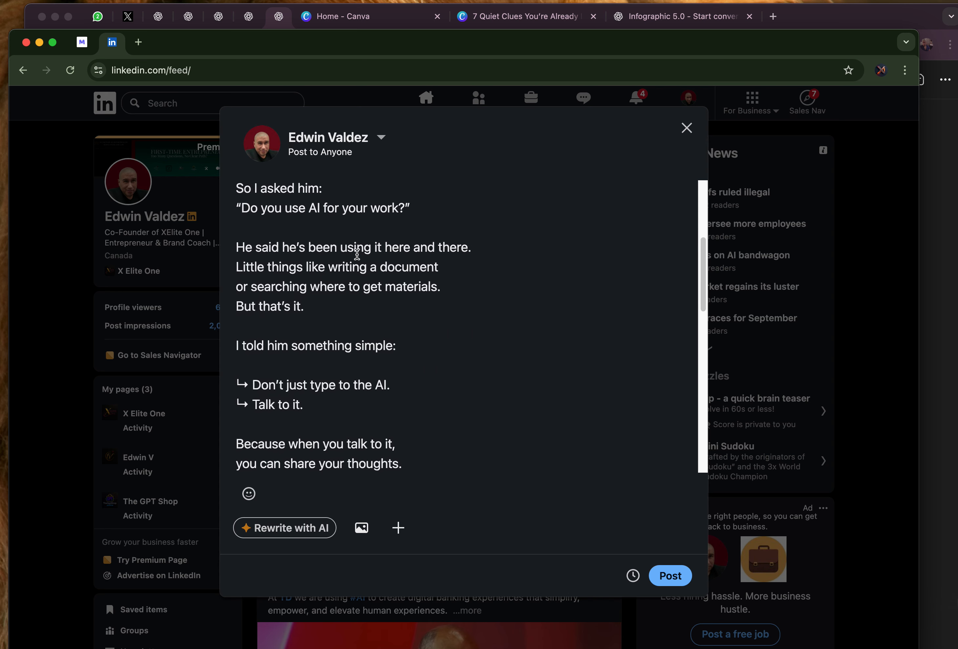
scroll(351, 230, up, 5)
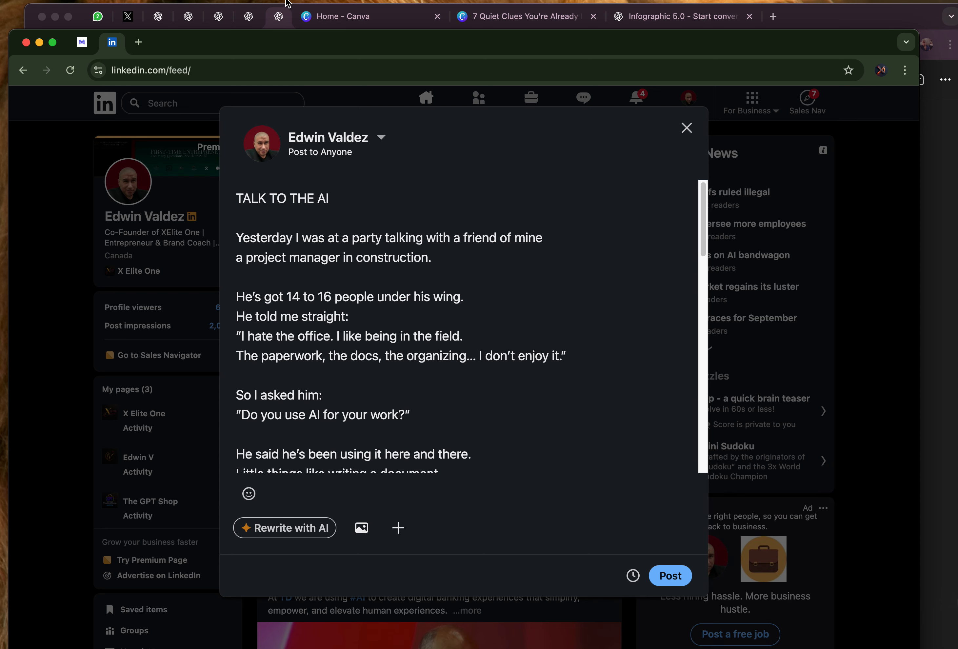
Switch to the ChatGPT post creator conversation and dictate a request for four different, more captivating and powerful hooks that grab viewers' attention.
click(282, 16)
scroll(508, 367, down, 2)
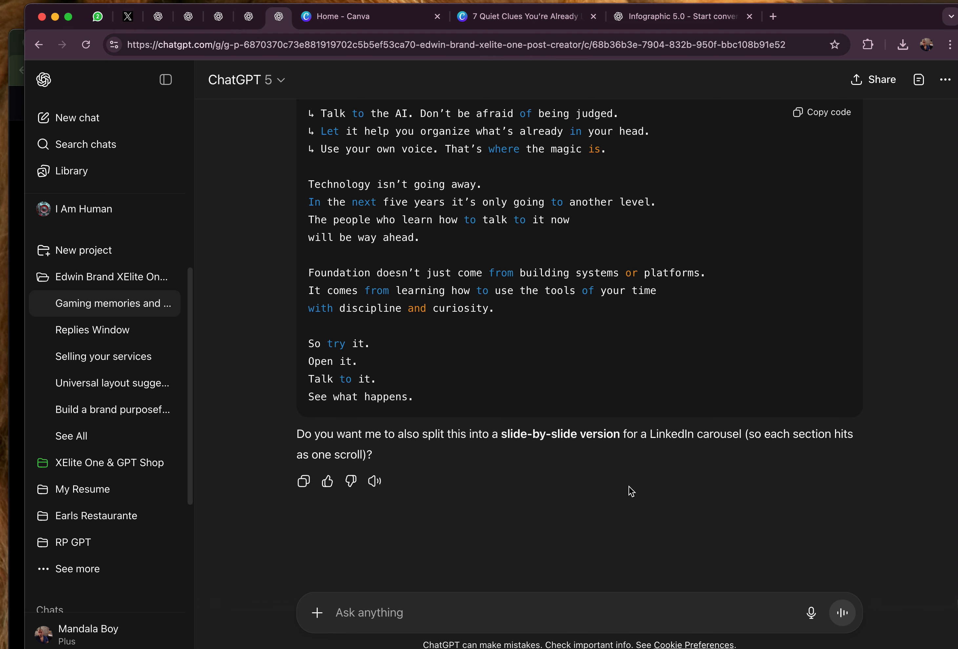
scroll(518, 409, up, 6)
scroll(584, 402, down, 4)
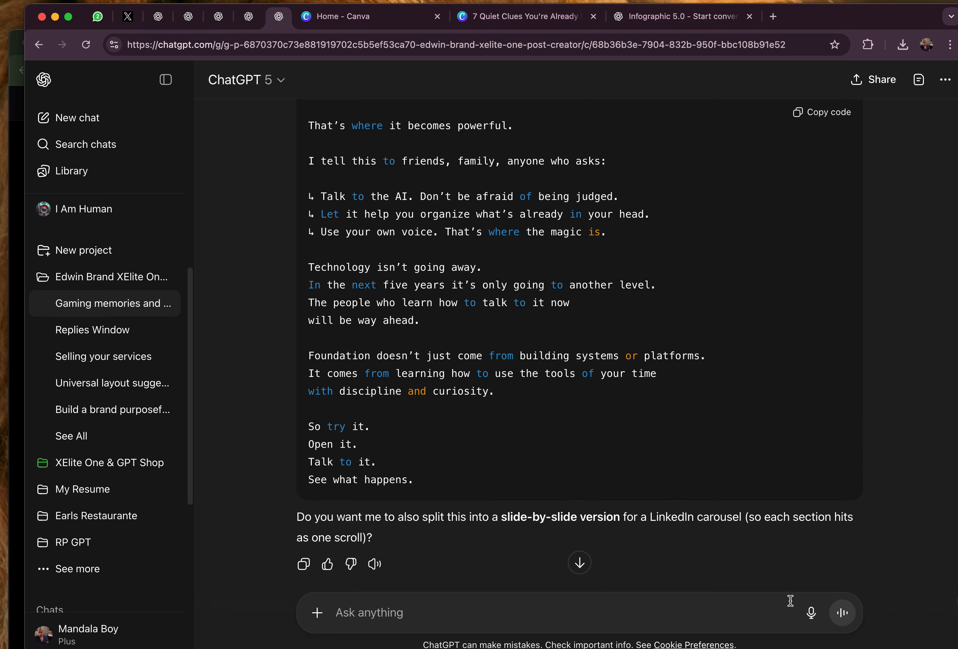
click(811, 613)
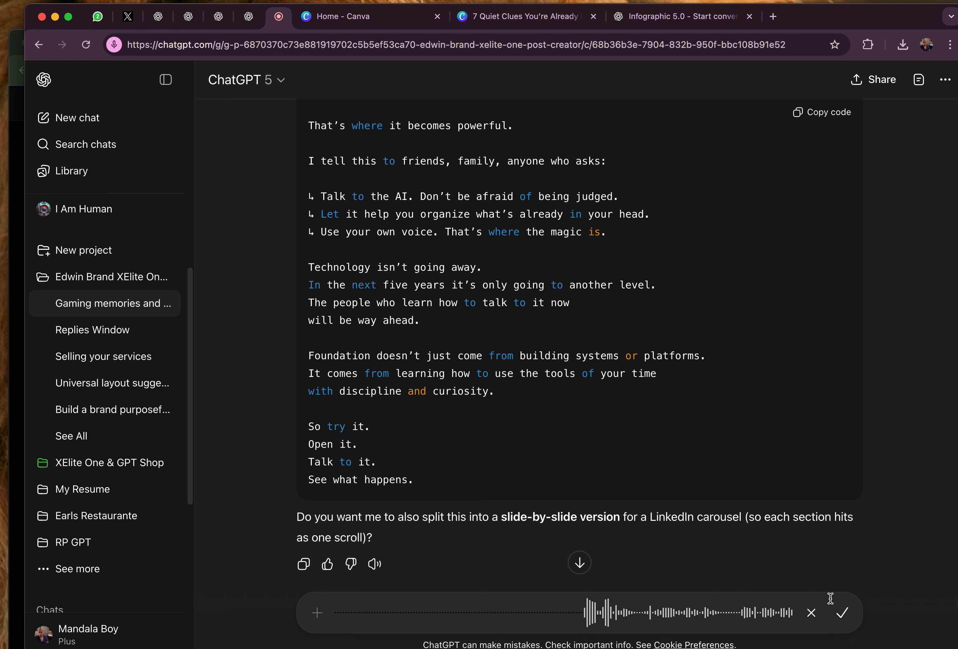
click(843, 613)
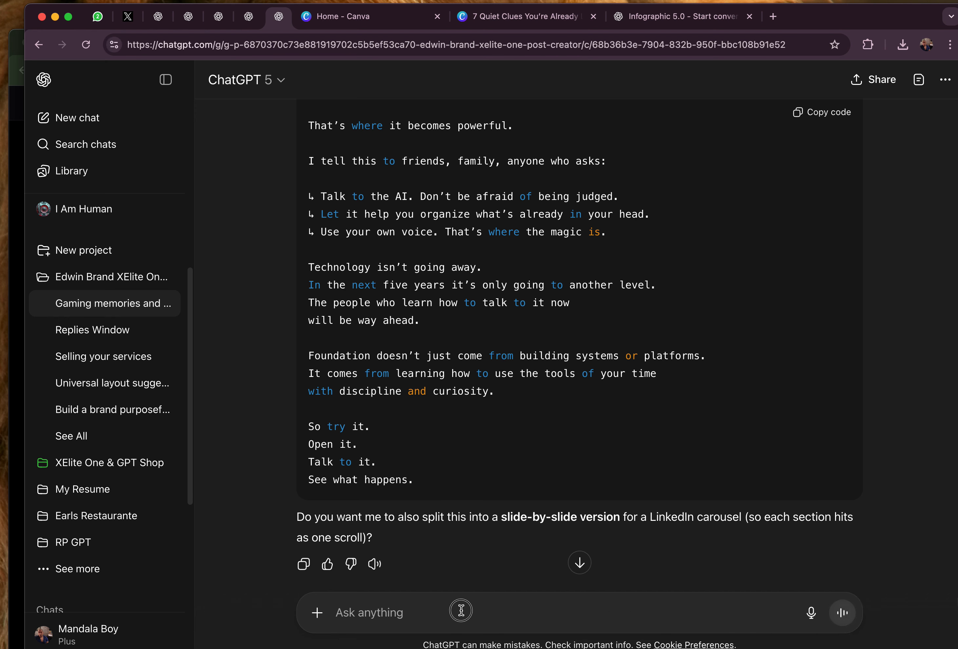
click(811, 613)
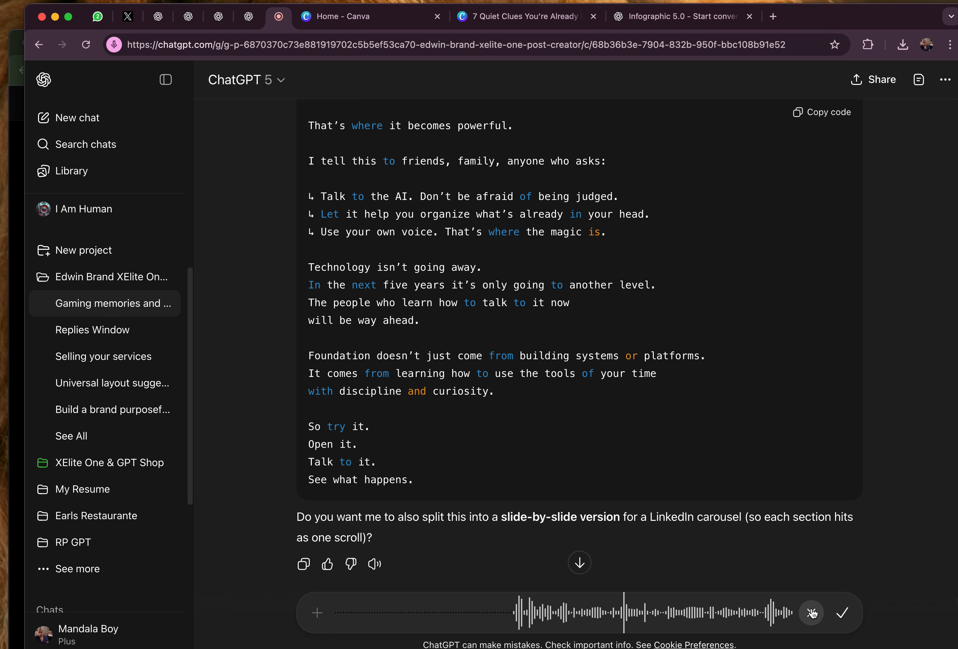
click(840, 621)
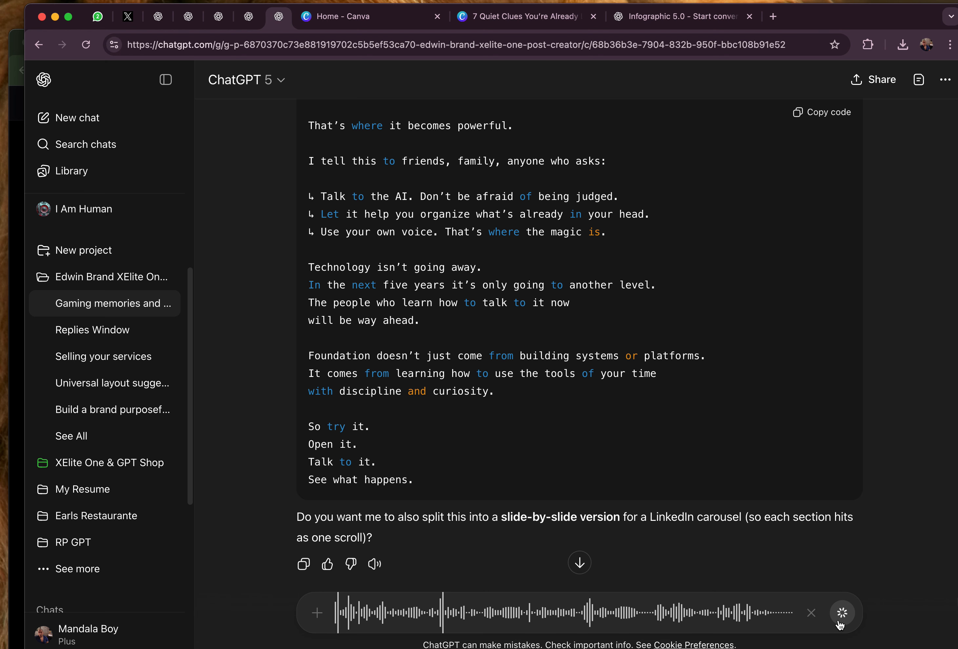
click(843, 612)
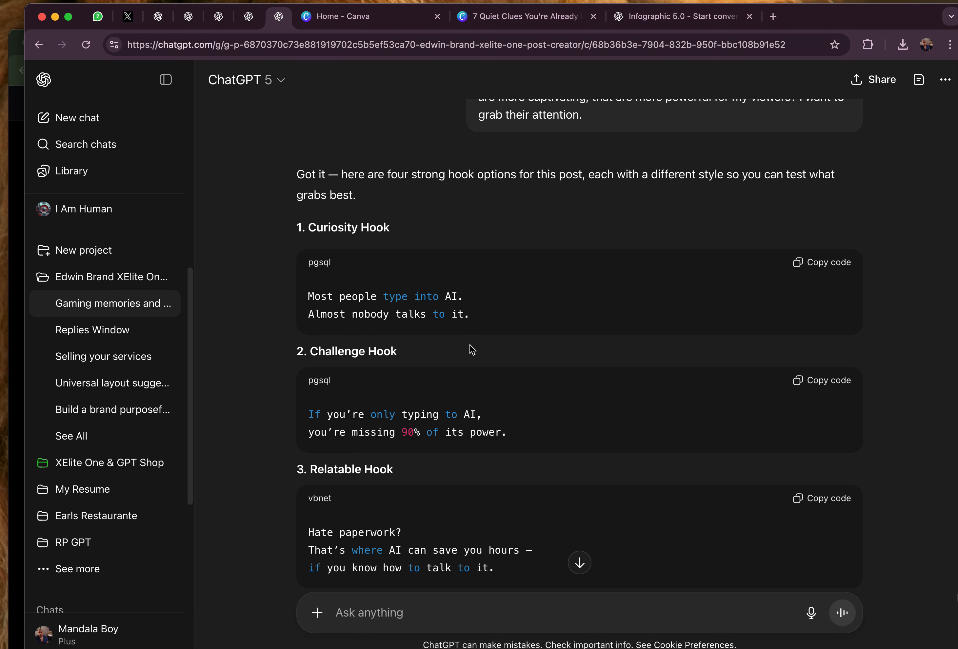
Read through and compare the four suggested hooks: Curiosity, Challenge, Relatable and Future-Focused.
drag(485, 318, 335, 297)
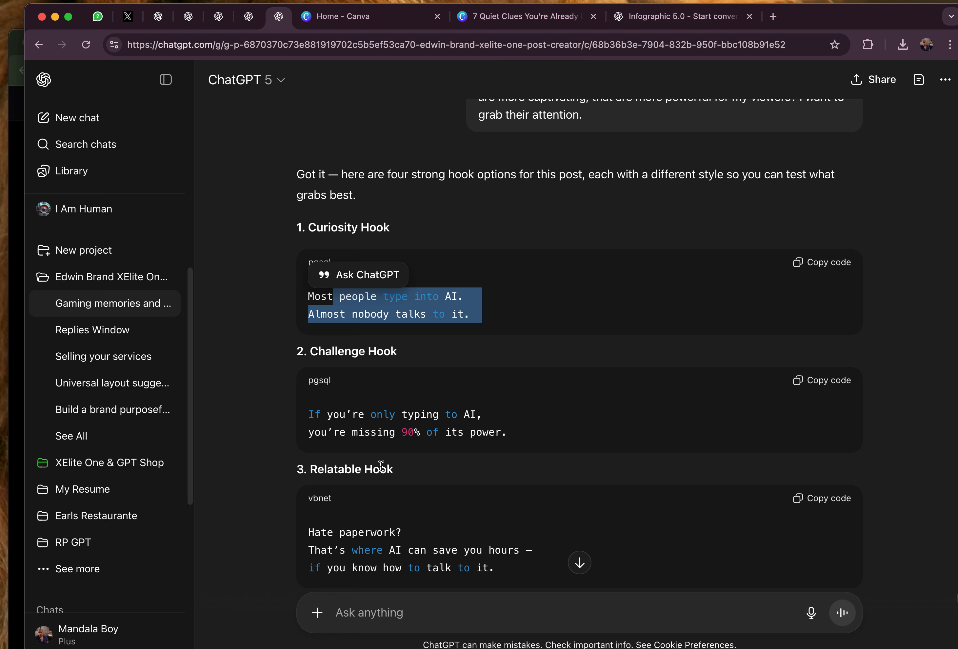
drag(517, 435, 292, 414)
click(546, 431)
scroll(467, 448, down, 5)
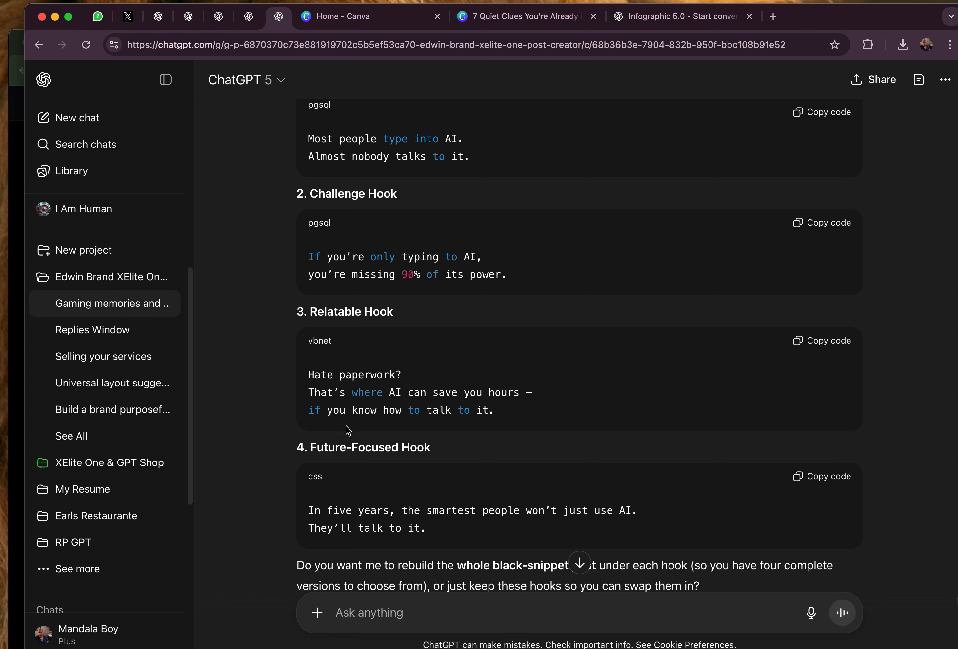
drag(492, 424, 311, 380)
click(568, 403)
scroll(484, 408, down, 3)
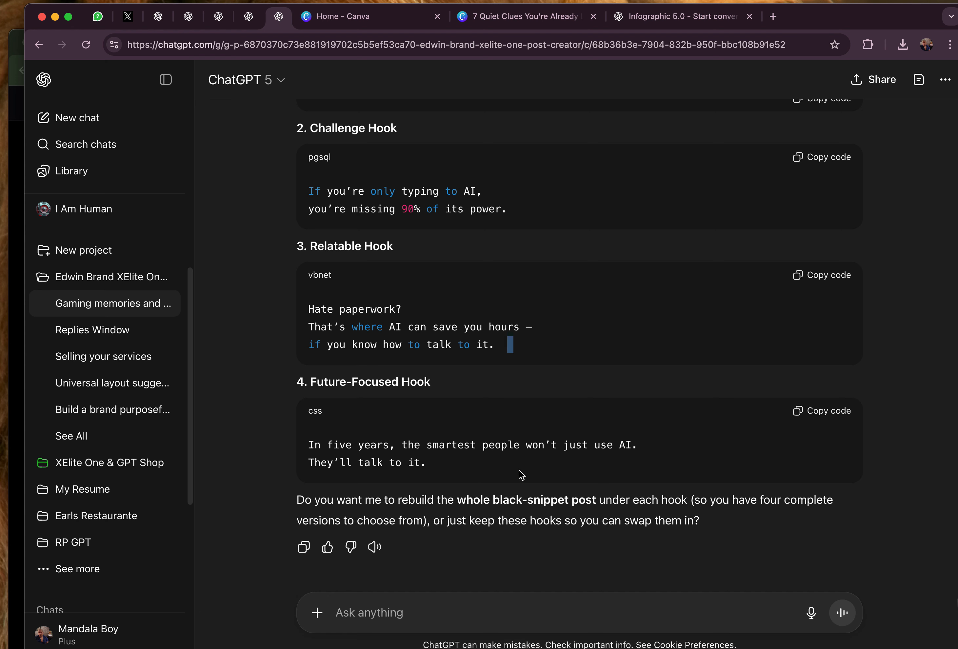
triple_click(484, 464)
click(844, 415)
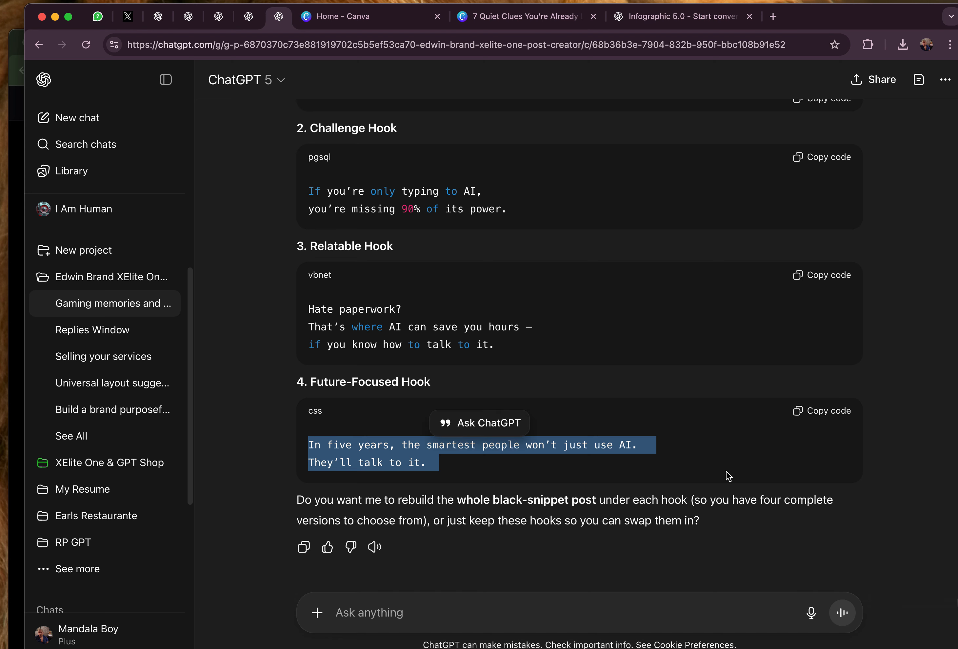
scroll(730, 474, up, 5)
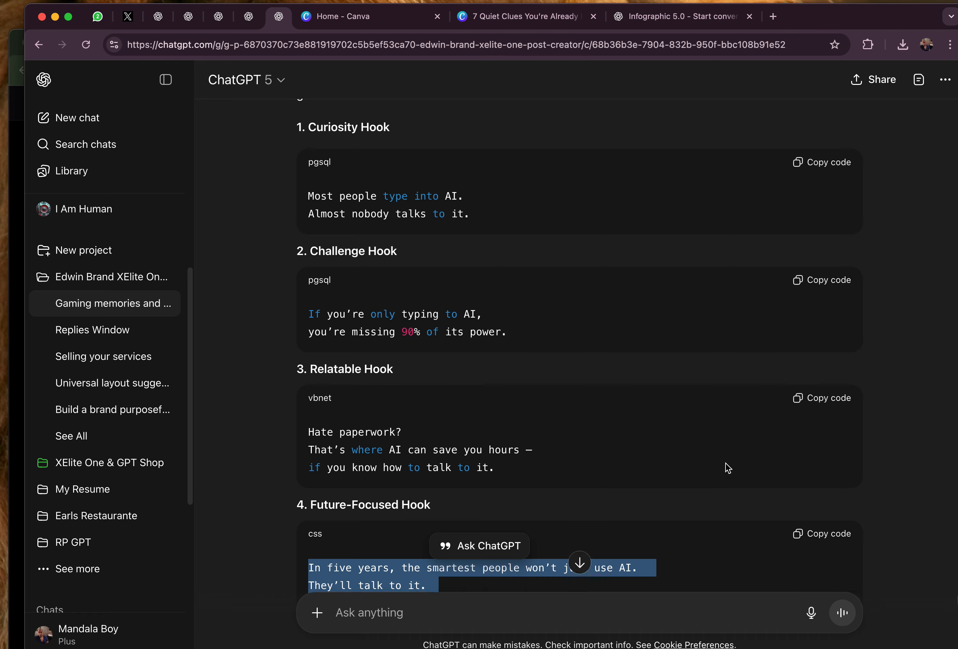
scroll(728, 468, down, 2)
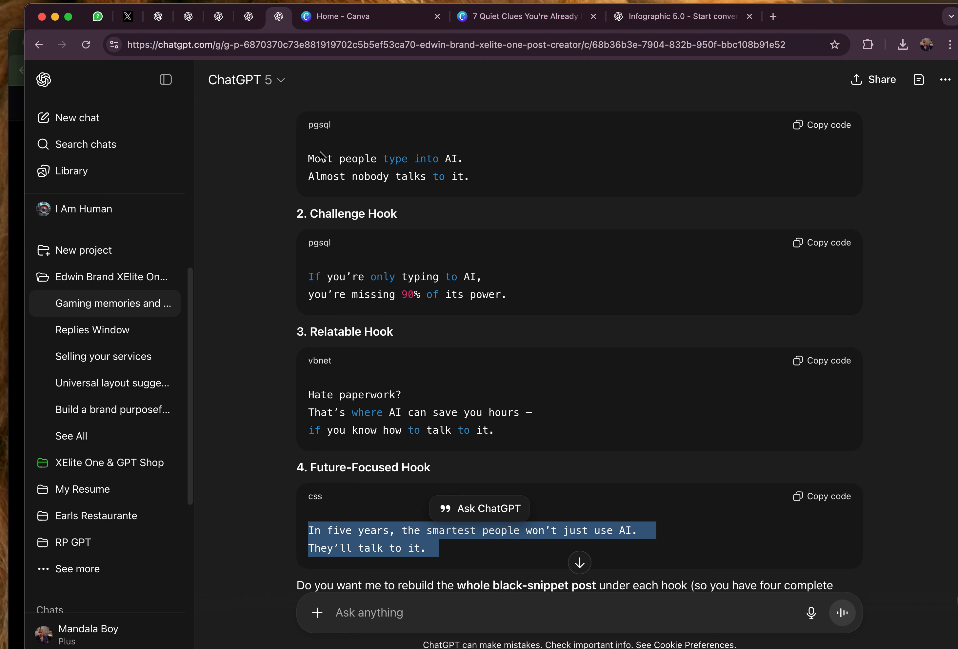
Ask ChatGPT by dictation to use hook number four and redo and organize the whole post.
click(811, 613)
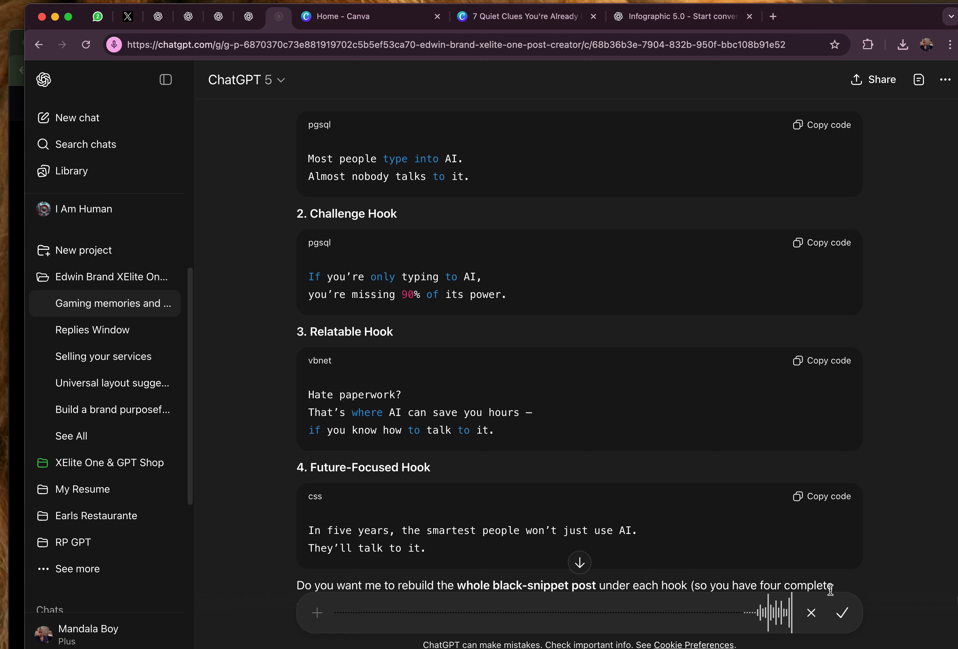
click(843, 614)
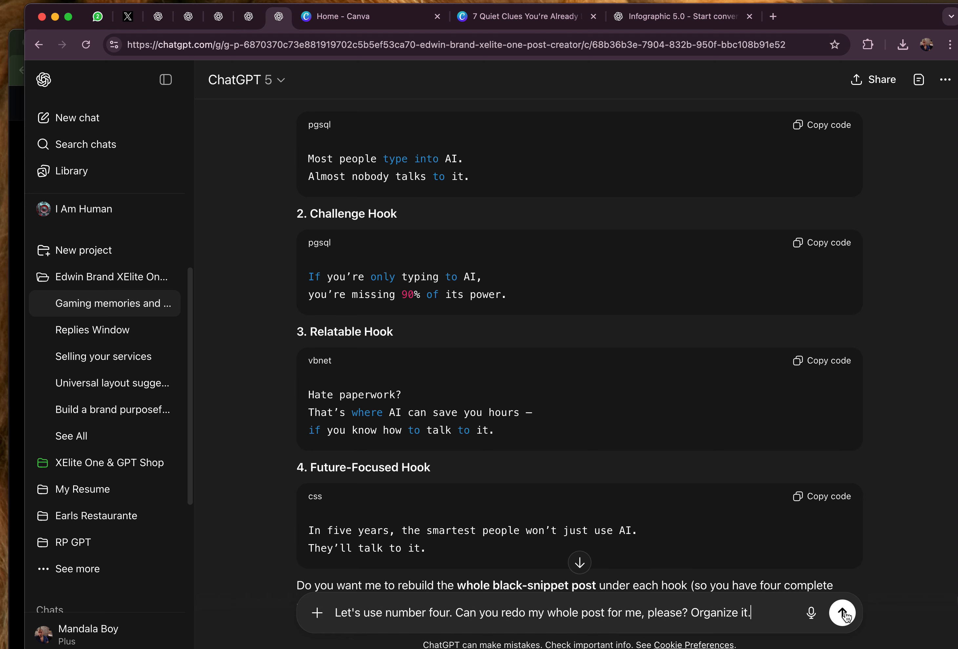
click(843, 613)
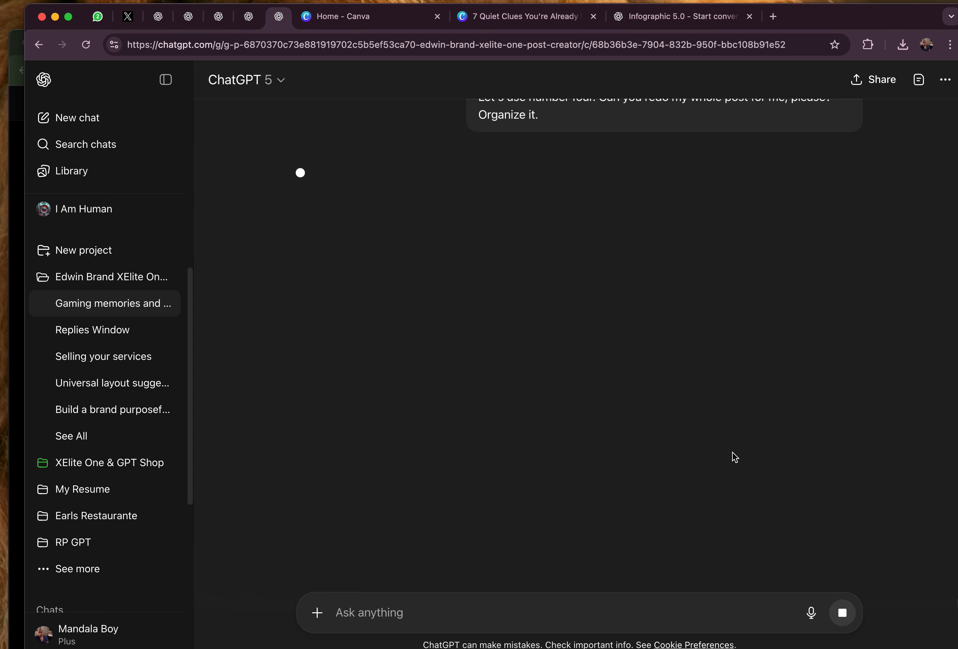
Look back over the hook conversation and check the rebuilt post from its opening hook to its closing lines.
scroll(512, 266, up, 5)
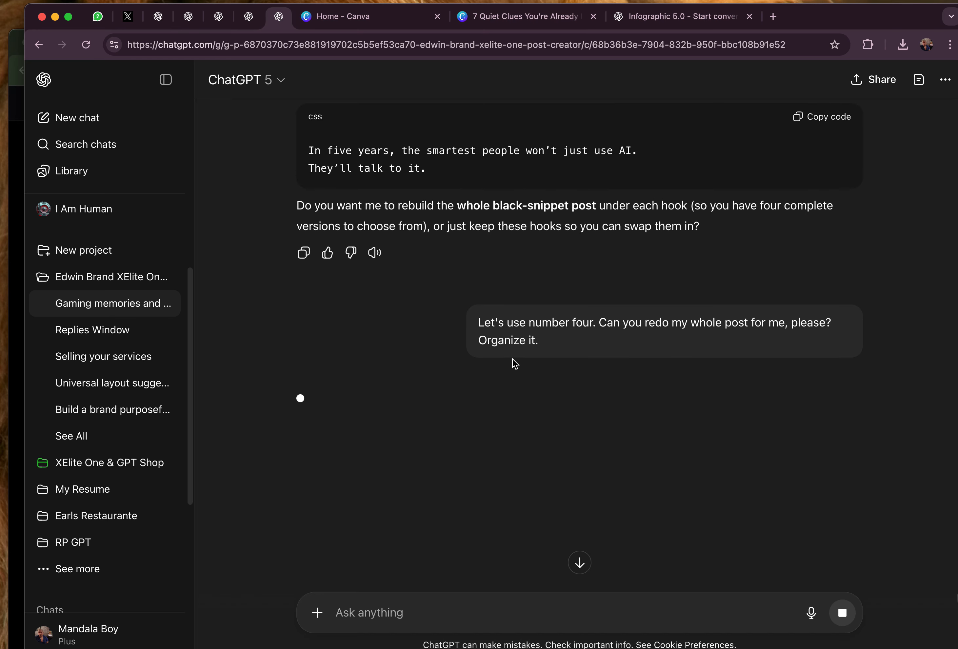
scroll(512, 359, down, 7)
scroll(512, 359, up, 5)
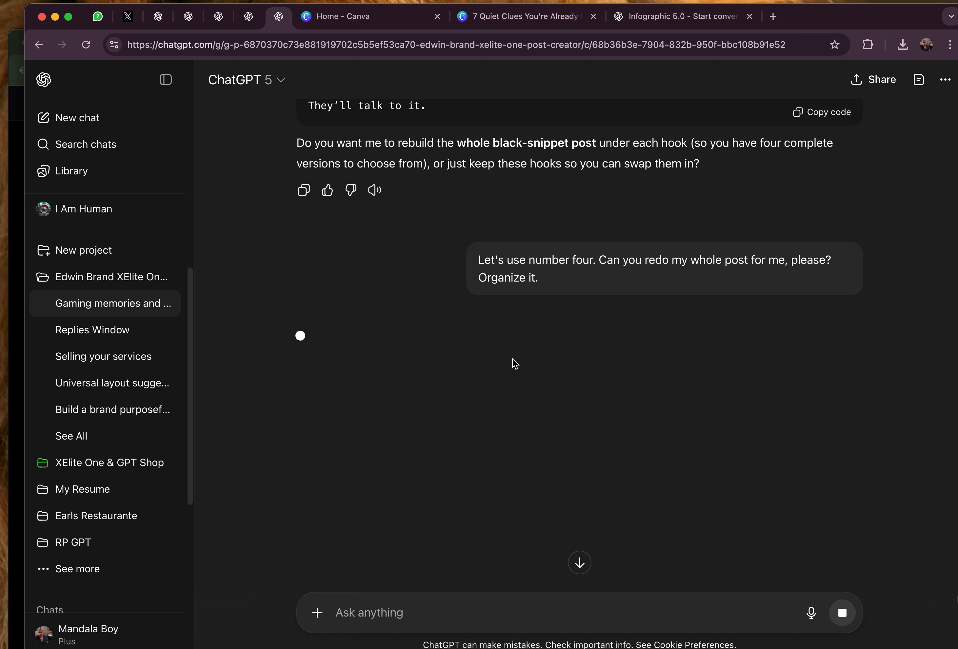
scroll(513, 359, up, 2)
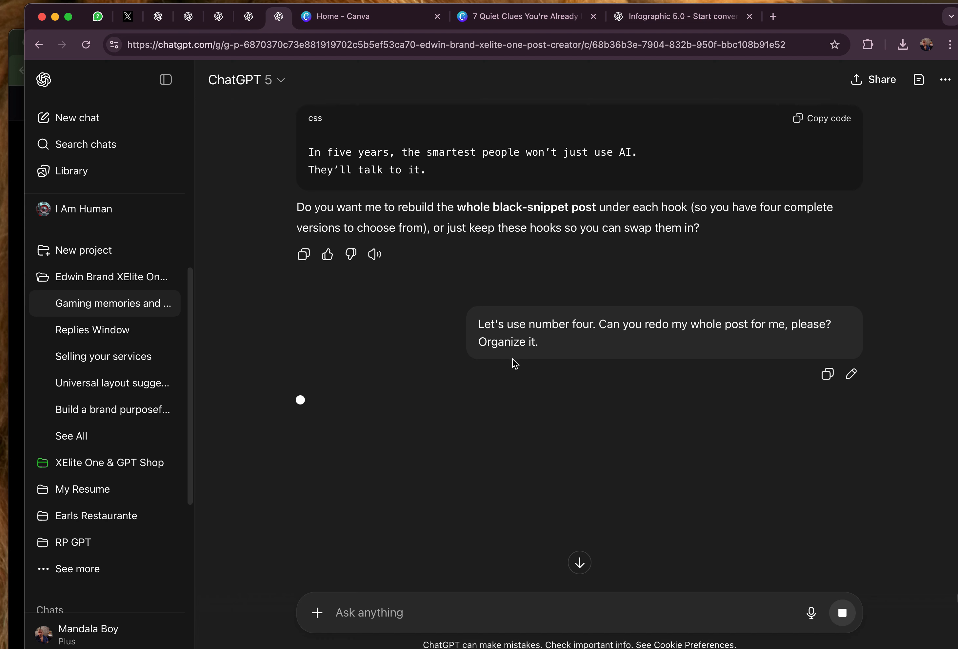
scroll(515, 364, up, 15)
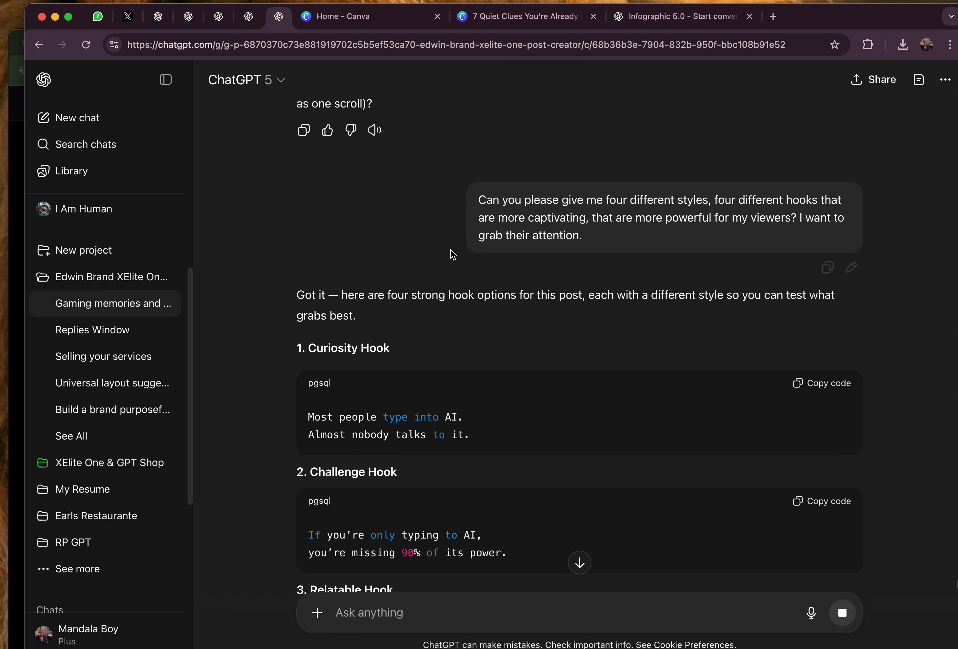
scroll(567, 333, down, 15)
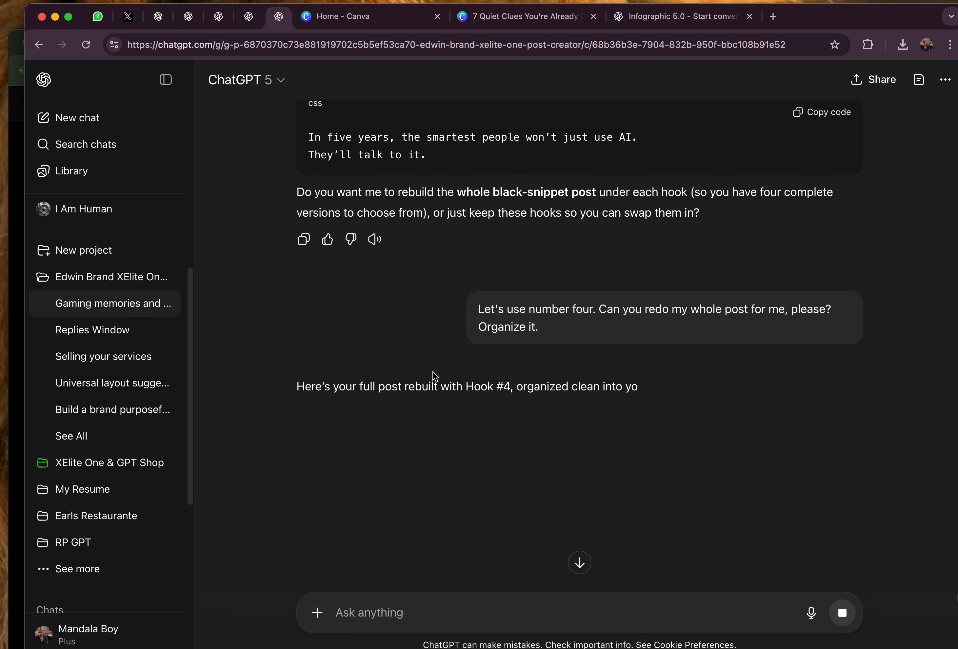
scroll(517, 346, down, 5)
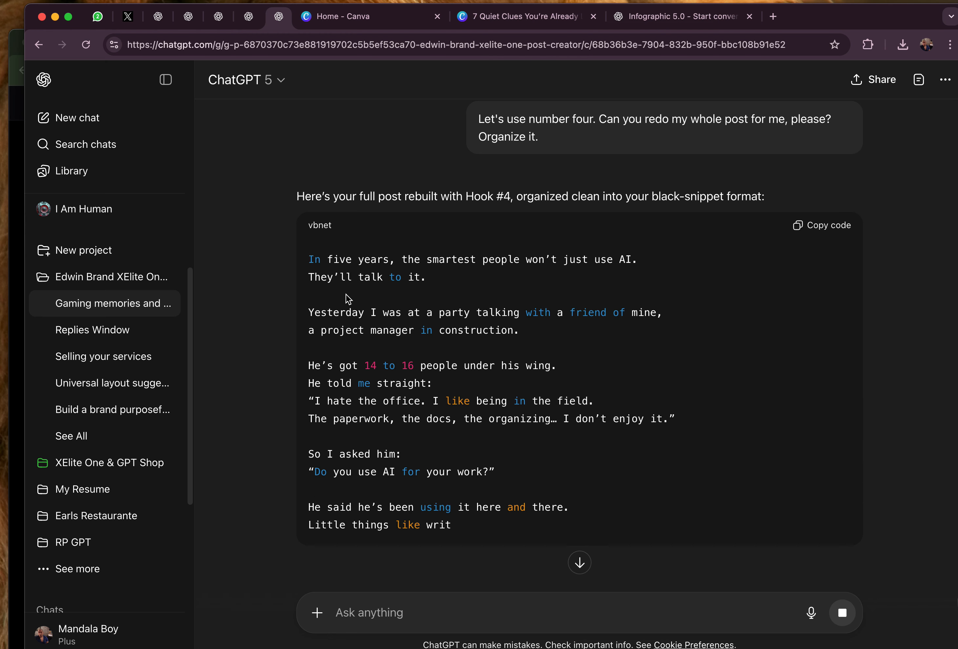
scroll(427, 326, down, 2)
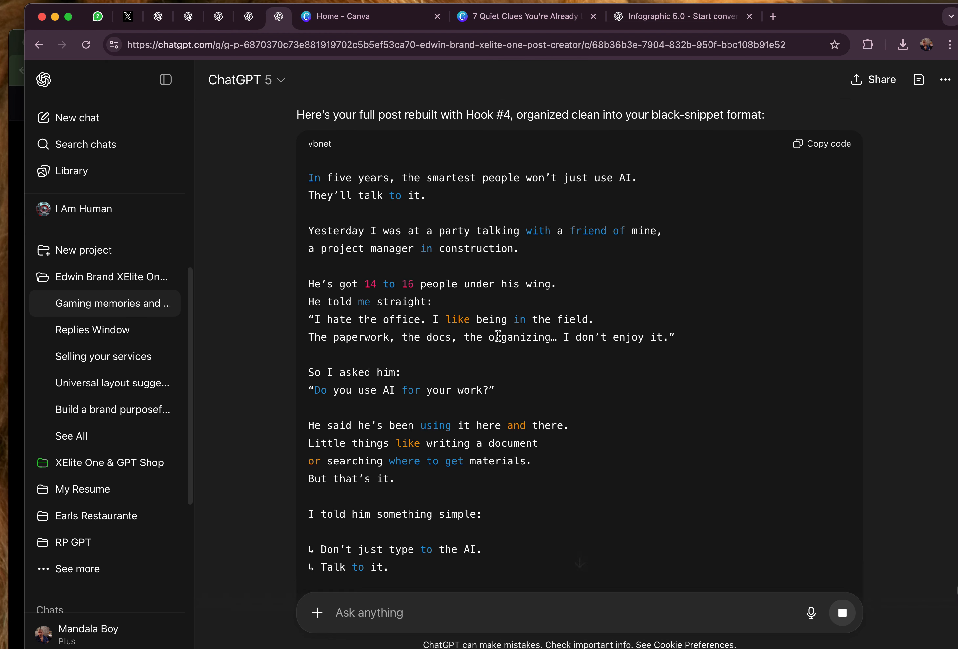
scroll(499, 338, down, 5)
scroll(501, 341, down, 9)
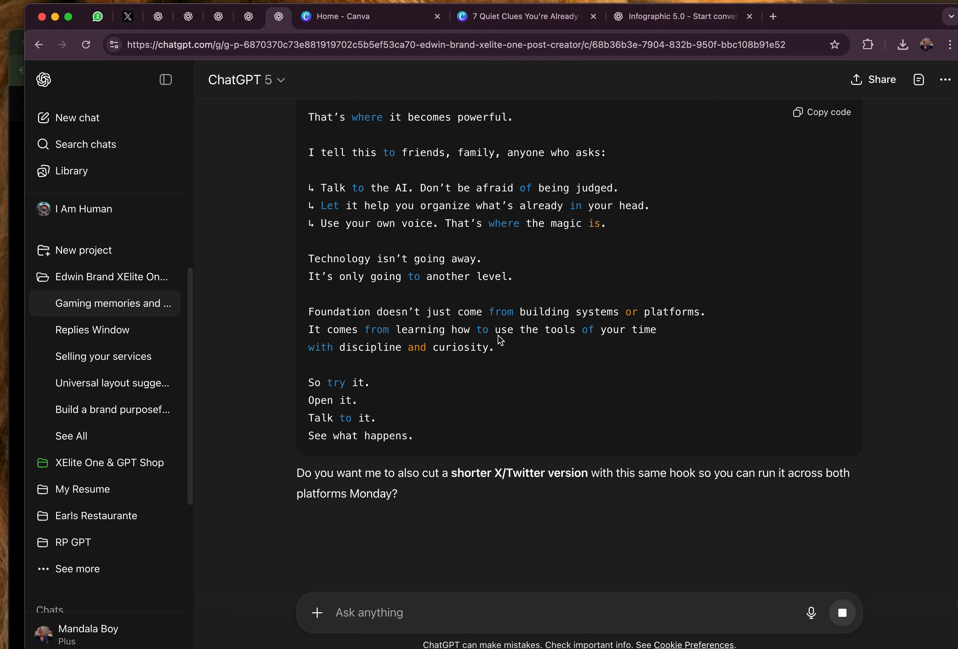
scroll(506, 335, up, 3)
scroll(696, 256, up, 11)
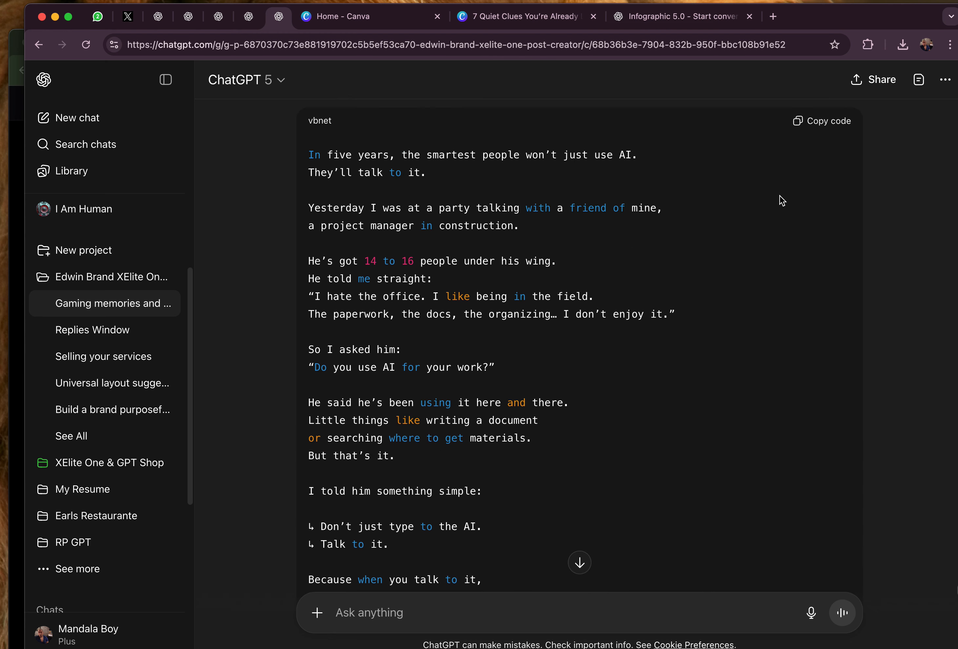
Copy the rebuilt post from ChatGPT and replace the entire text of the LinkedIn draft with it.
click(810, 122)
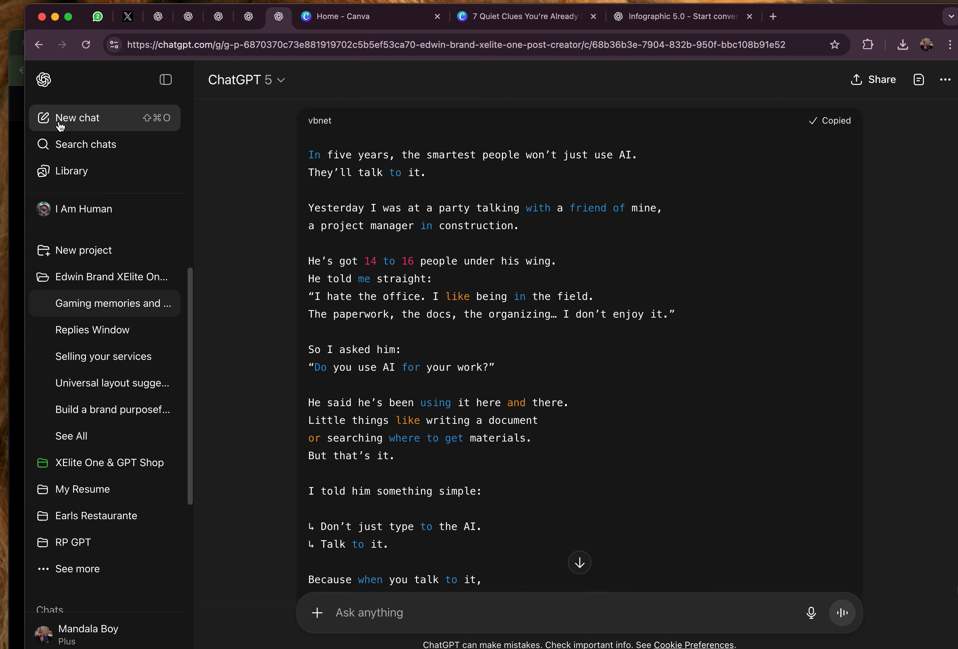
click(20, 141)
click(237, 194)
key(cmd+a)
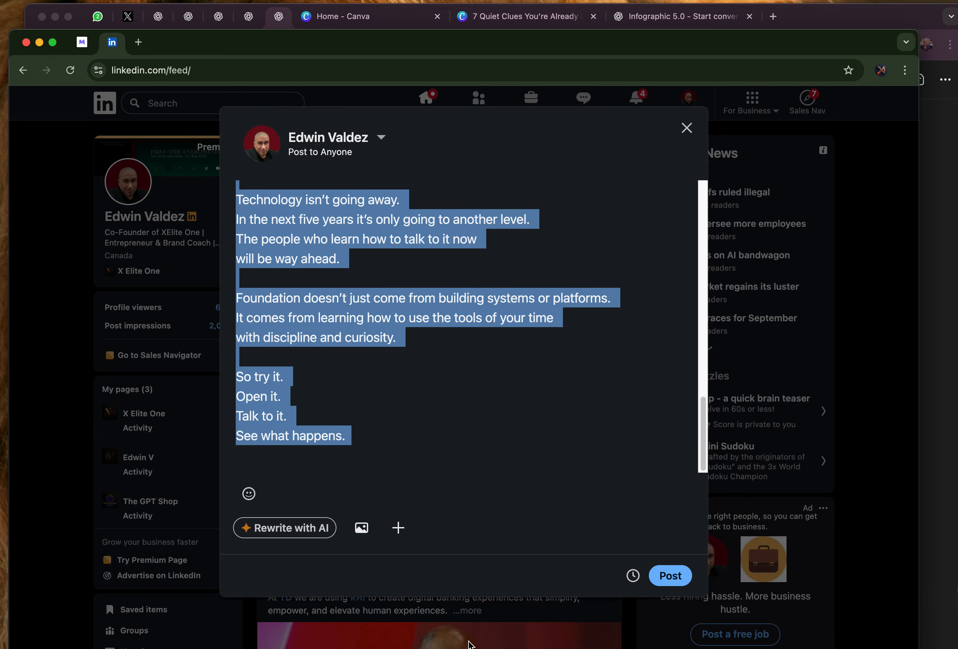
key(cmd+v)
scroll(414, 367, up, 15)
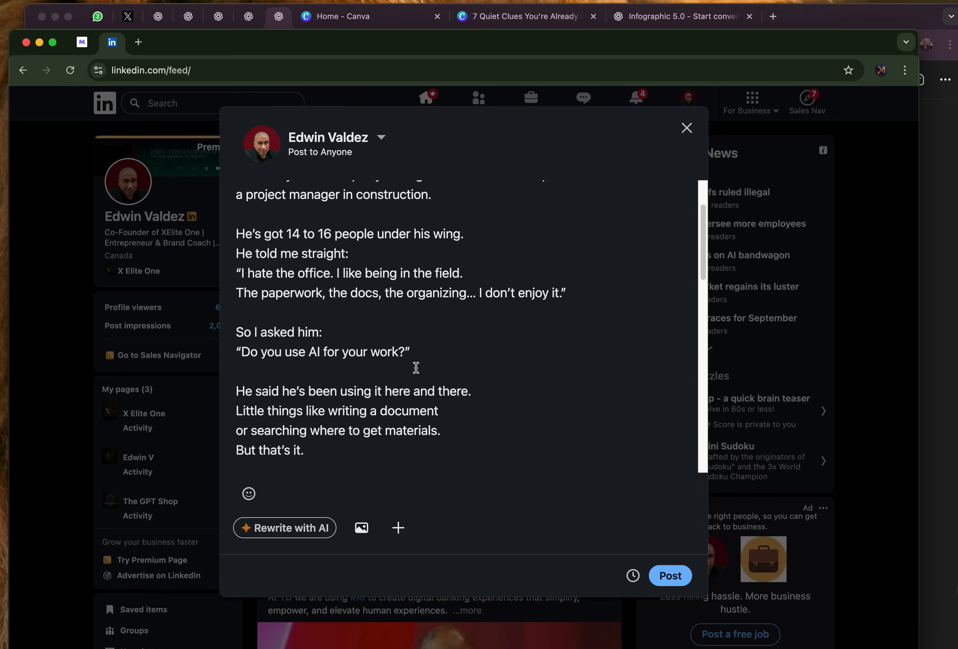
scroll(400, 380, down, 20)
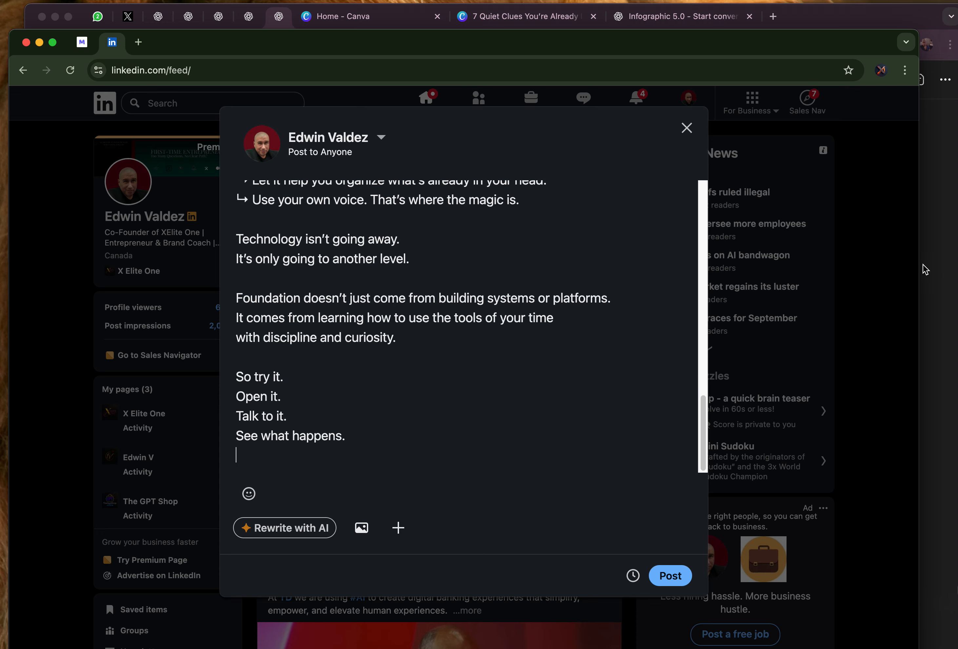
Attach the downloaded "Don't Just Type to AI—Talk to It" infographic image to the LinkedIn post draft.
click(526, 17)
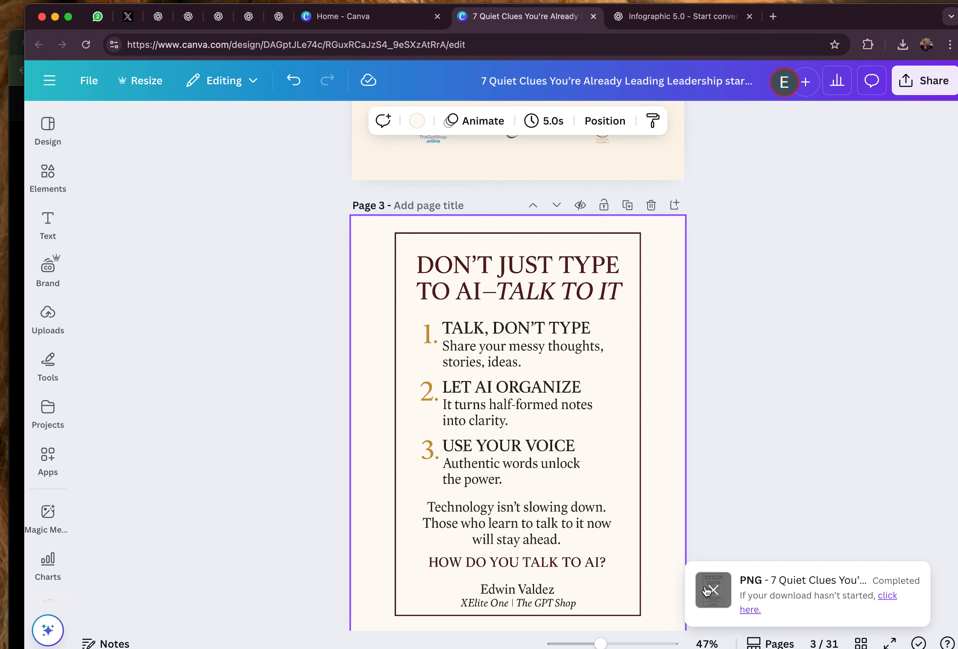
click(902, 44)
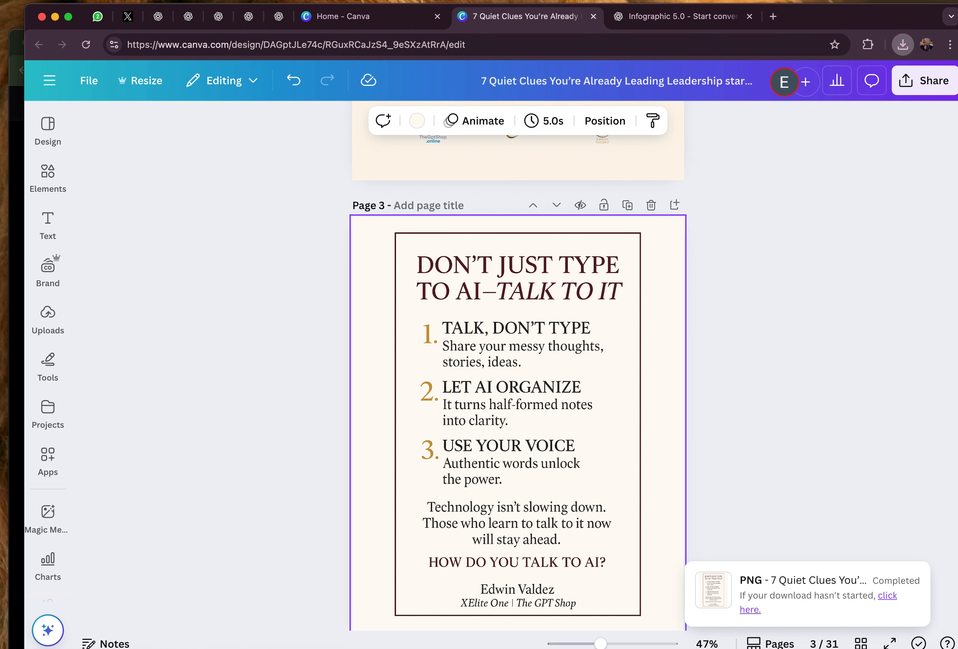
click(12, 142)
drag(952, 447, 611, 459)
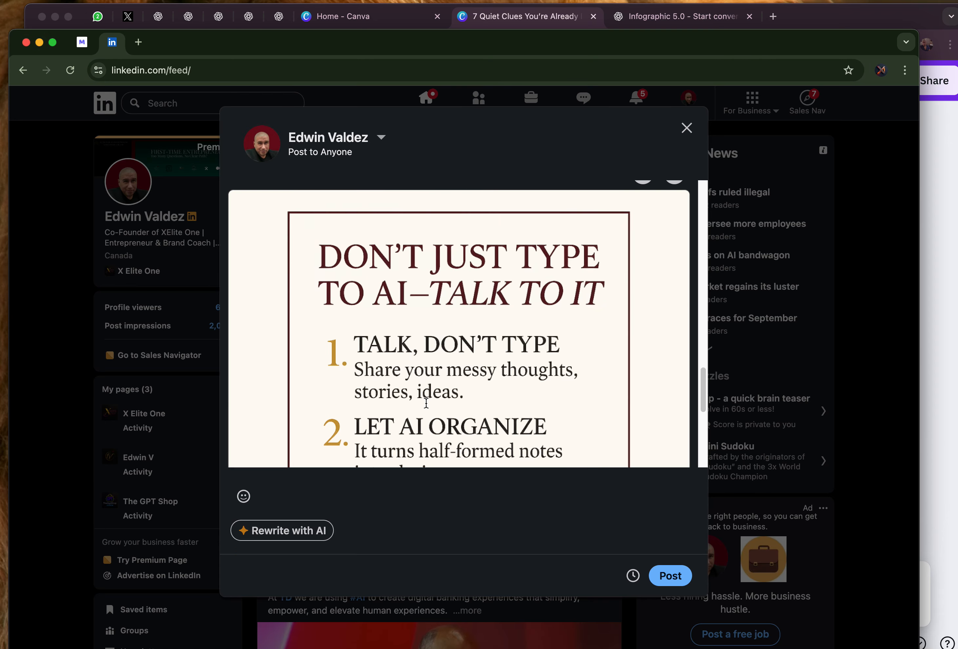
Review the LinkedIn draft's text and attached infographic, returning to the opening hook.
scroll(426, 403, up, 15)
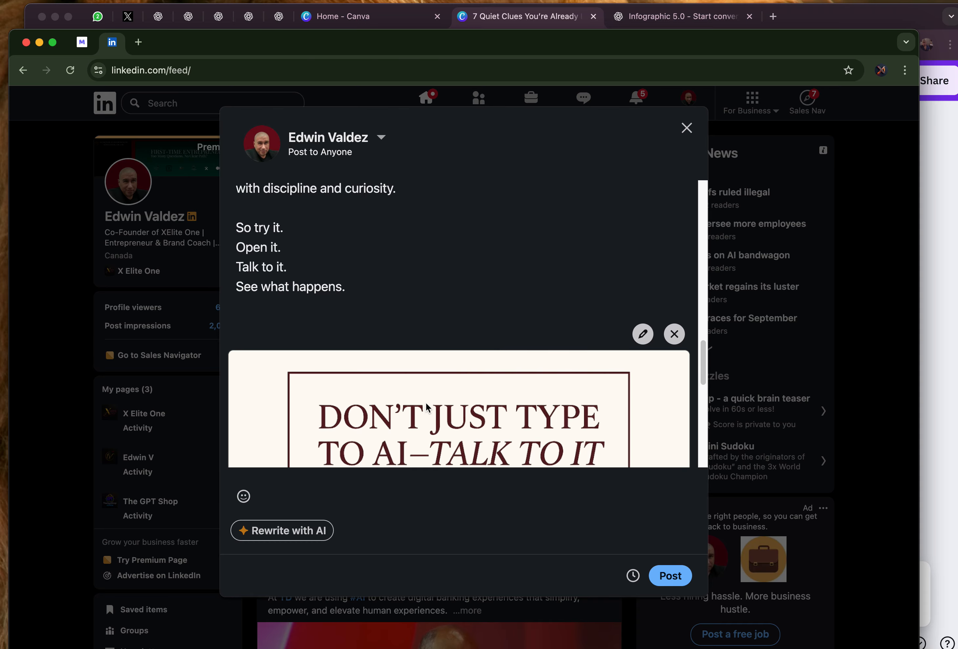
scroll(426, 403, up, 5)
scroll(427, 403, down, 20)
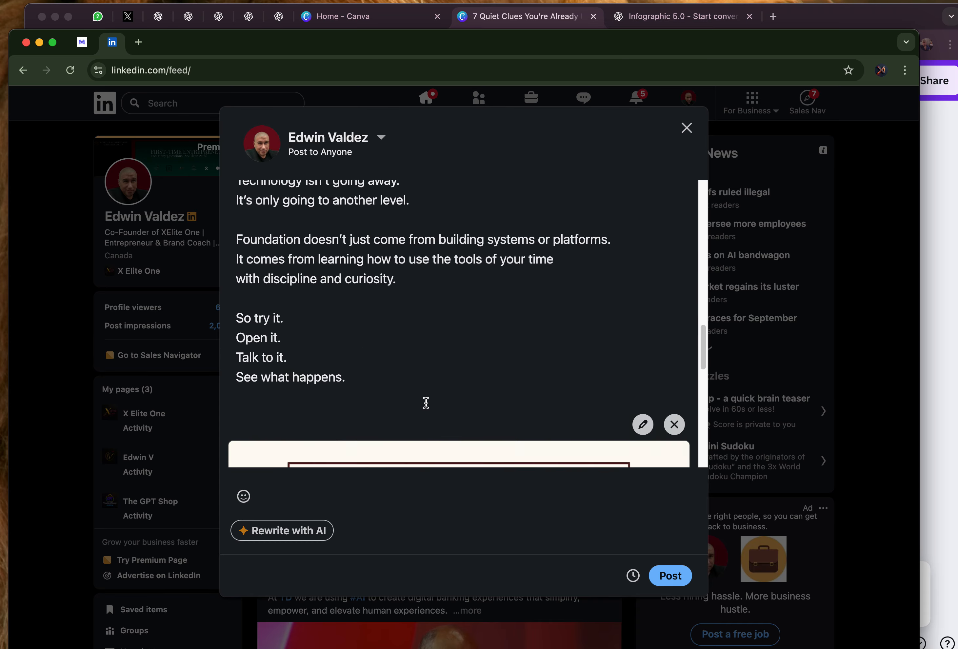
scroll(427, 401, up, 20)
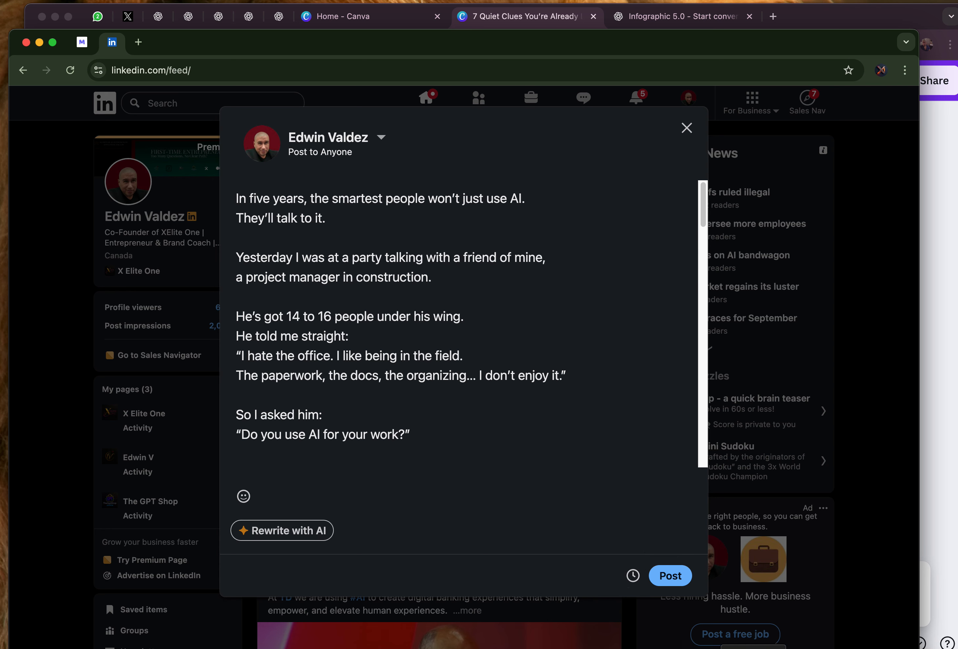
key(super+shift+5)
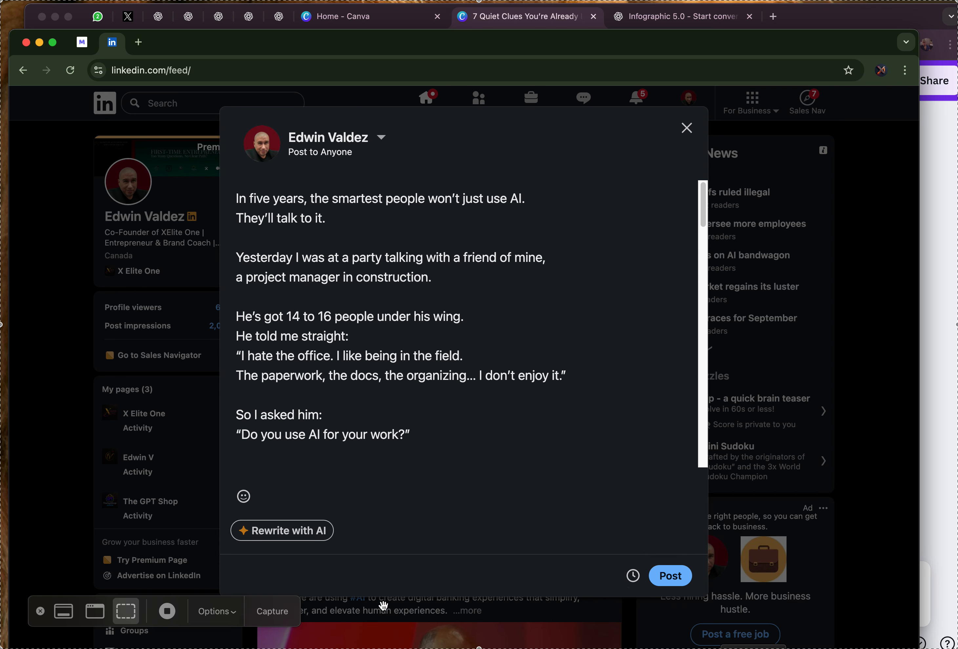